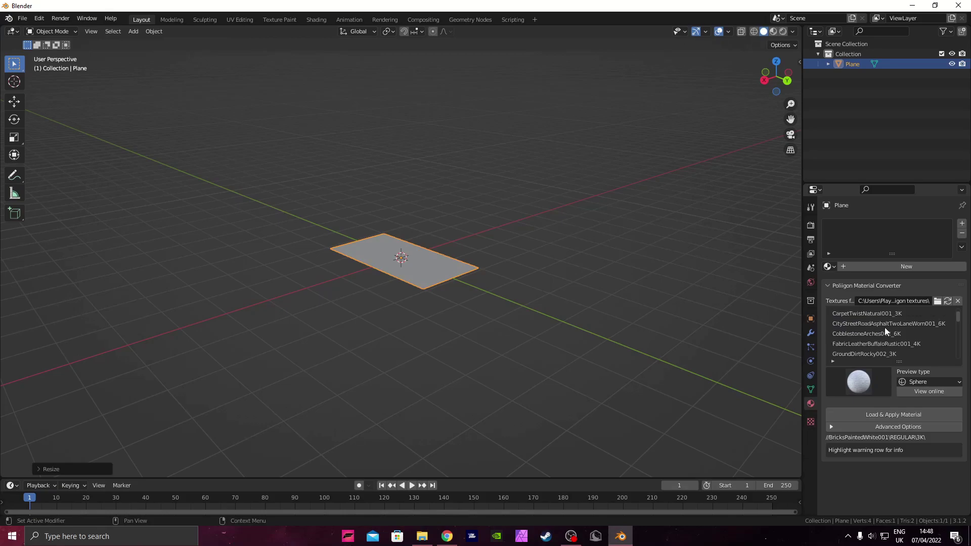
Step: Load and apply the CityStreetRoadAsphaltTwoLaneWorn001_6K material to the plane and display the viewport in material preview shading
click(873, 413)
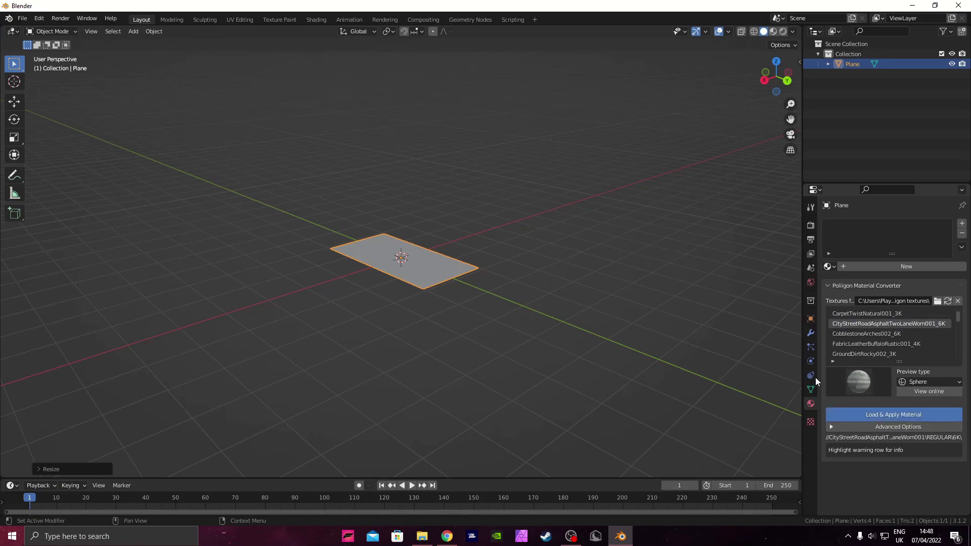
middle_drag(565, 236, 731, 132)
click(773, 32)
Step: Rotate the road plane by 90 degrees in the top view
middle_drag(511, 234, 457, 282)
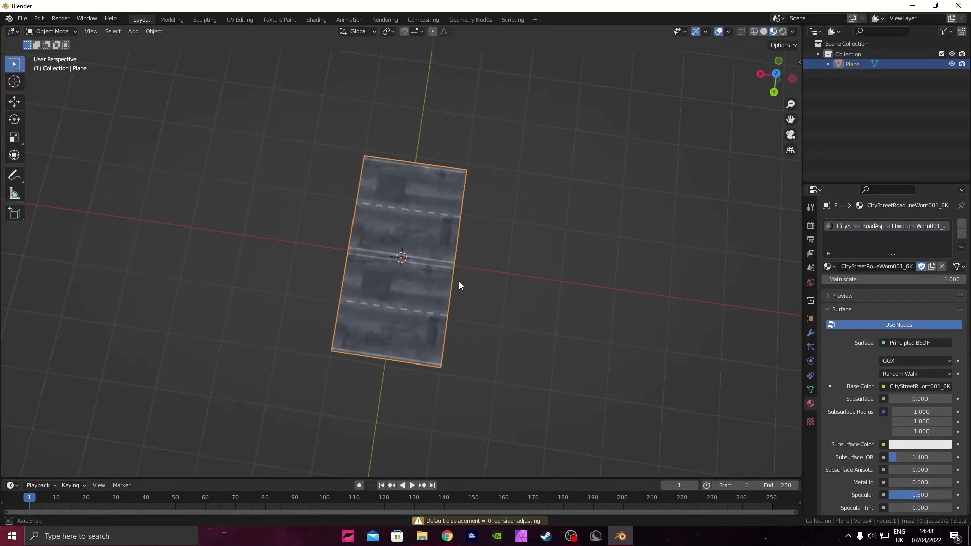
click(777, 76)
scroll(487, 220, down, 5)
scroll(471, 225, up, 5)
text(r)
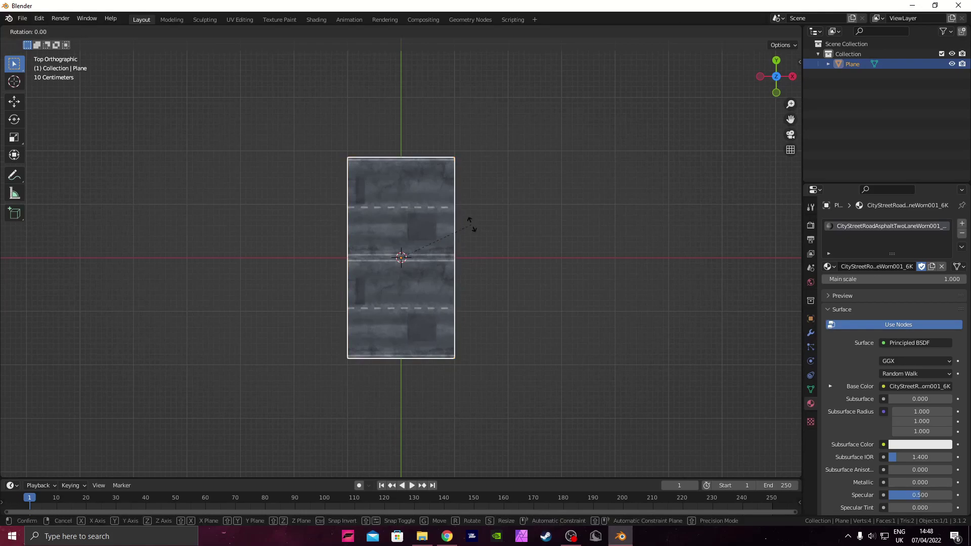
text(90)
key(Return)
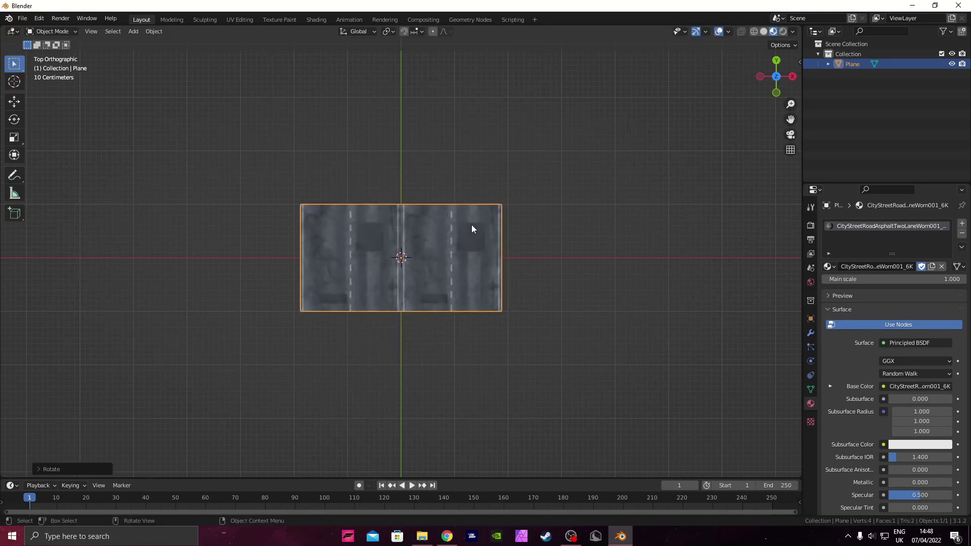
Step: Add a centred loop cut to the road plane, parallel to the lane markings
key(Tab)
key(ctrl+r)
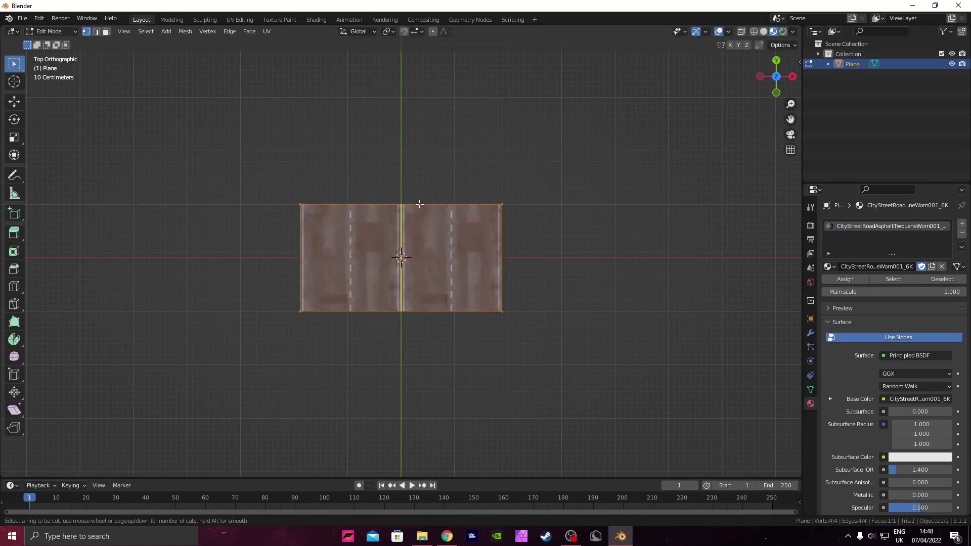
click(408, 209)
right_click(408, 208)
Step: Delete the outer vertices on the +X side so only one half of the road plane remains
drag(523, 326, 488, 183)
key(x)
click(482, 183)
key(a)
key(alt+a)
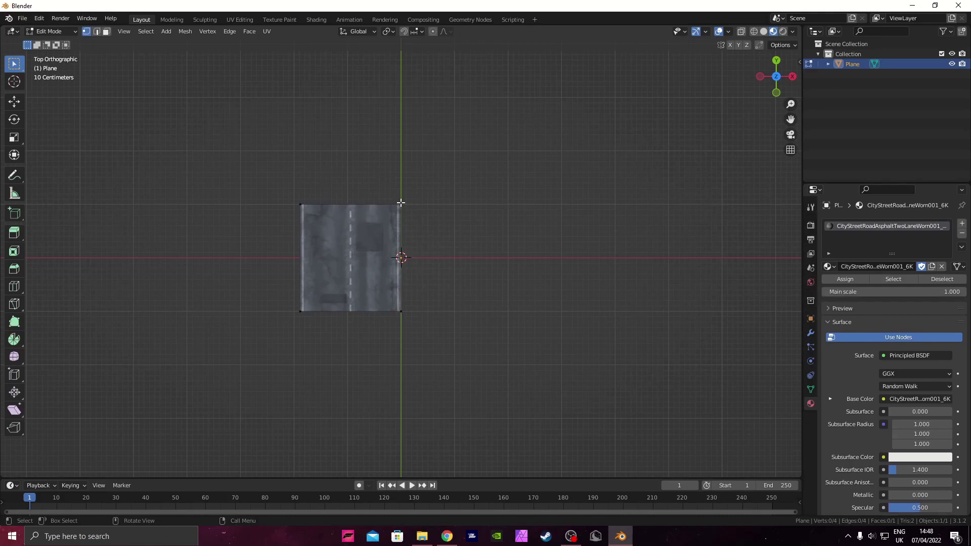
Step: Move the whole remaining road mesh along X so it is centred on the object's origin
key(a)
click(22, 105)
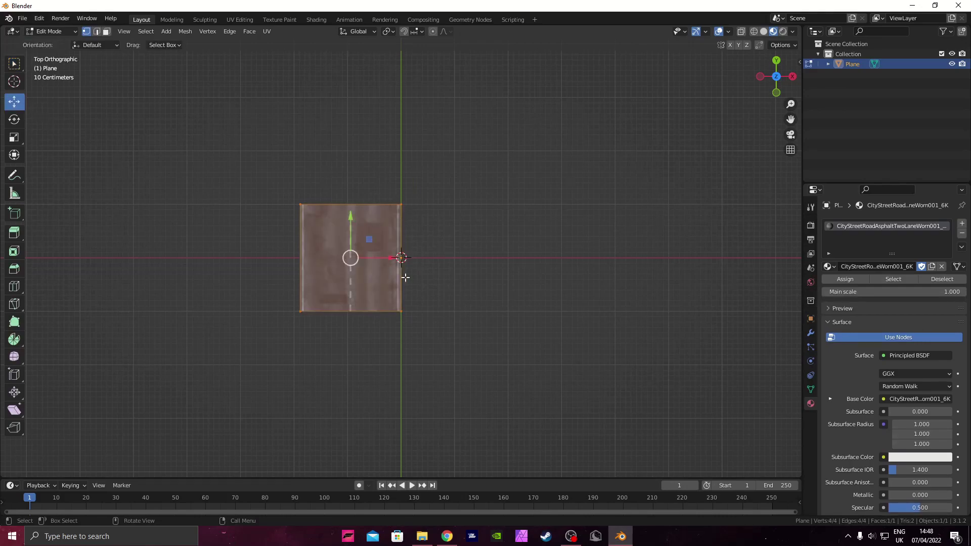
drag(389, 259, 442, 261)
key(Tab)
click(19, 105)
key(ctrl+z)
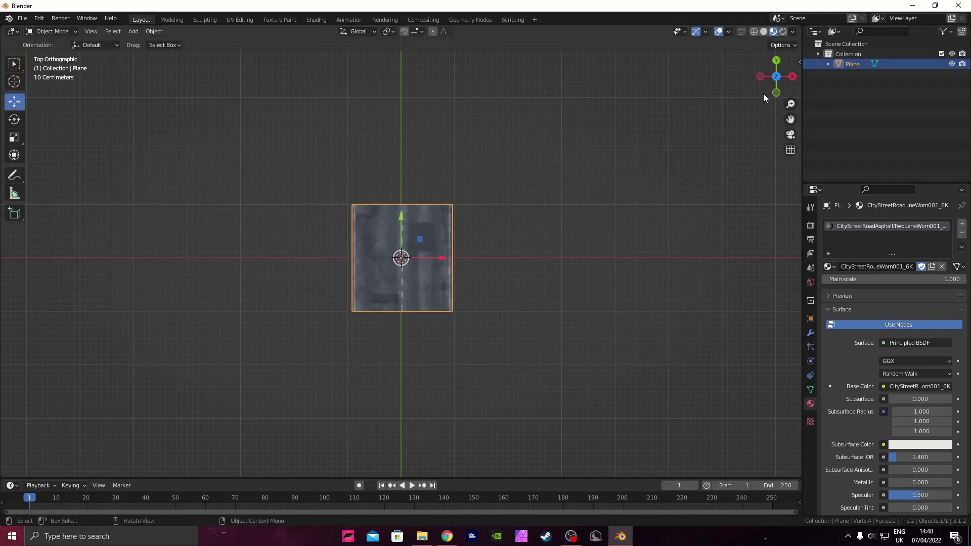
Step: Try extending the road with a duplicate tile placed end to end along Y, and delete the duplicate
scroll(400, 191, down, 3)
key(shift+d)
right_click(414, 218)
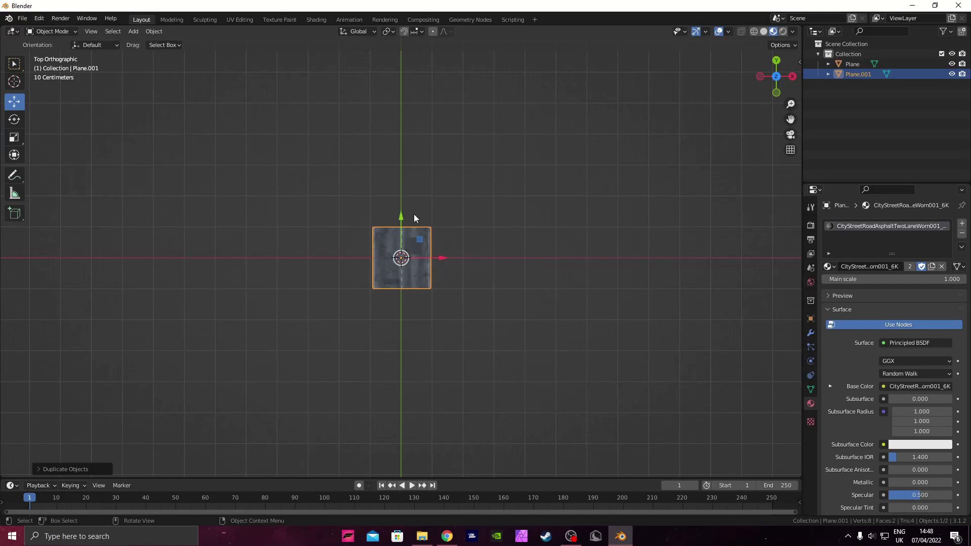
drag(401, 221, 406, 137)
scroll(430, 167, up, 8)
scroll(522, 226, down, 8)
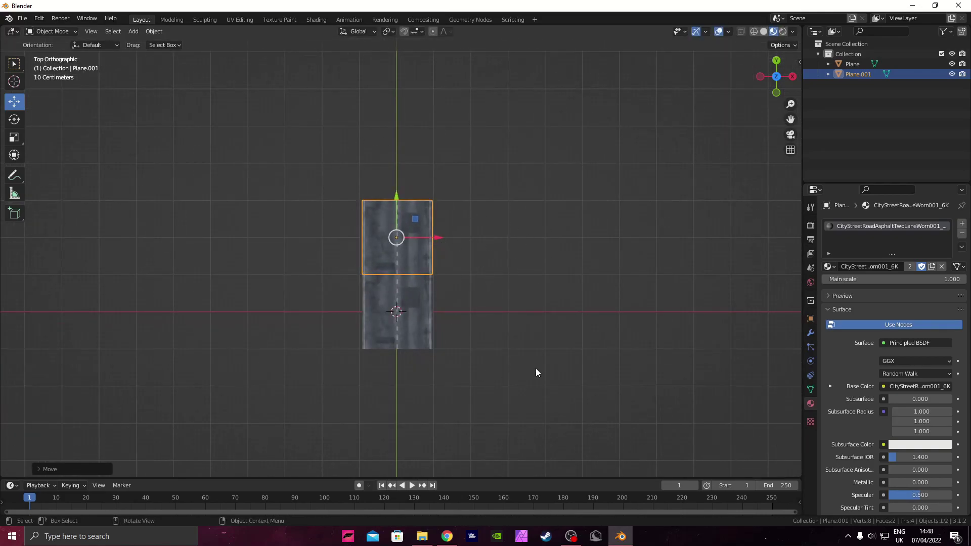
key(Delete)
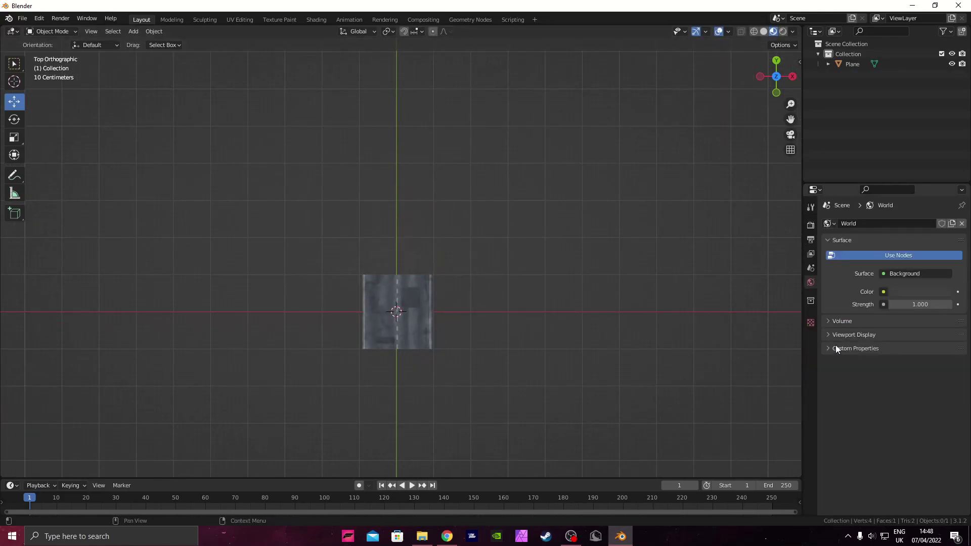
Step: Add an Array modifier with a count of 12 to the road tile to form a long straight road
click(409, 306)
click(812, 334)
click(854, 223)
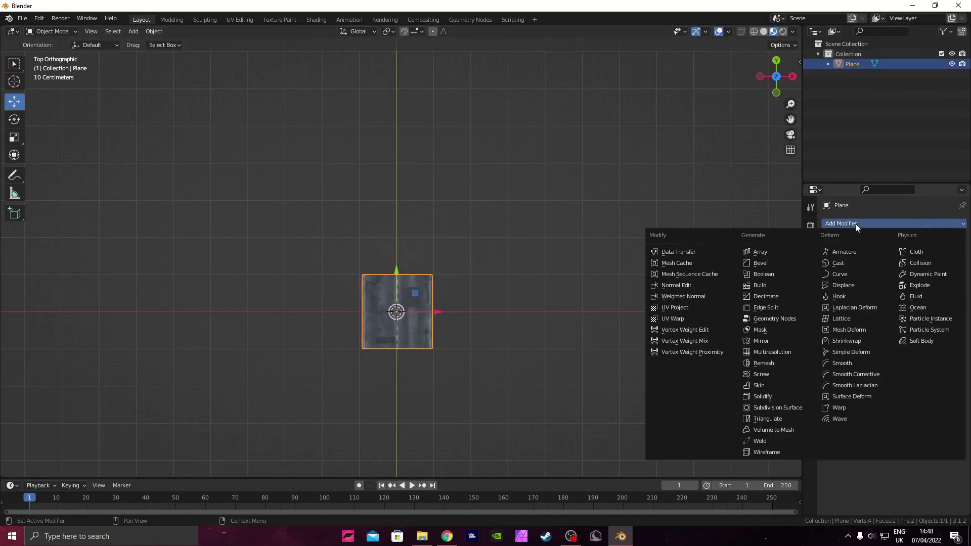
click(804, 253)
scroll(612, 259, down, 1)
drag(887, 268, 945, 268)
scroll(541, 239, down, 2)
shift+middle_drag(541, 243, 503, 392)
scroll(508, 327, down, 4)
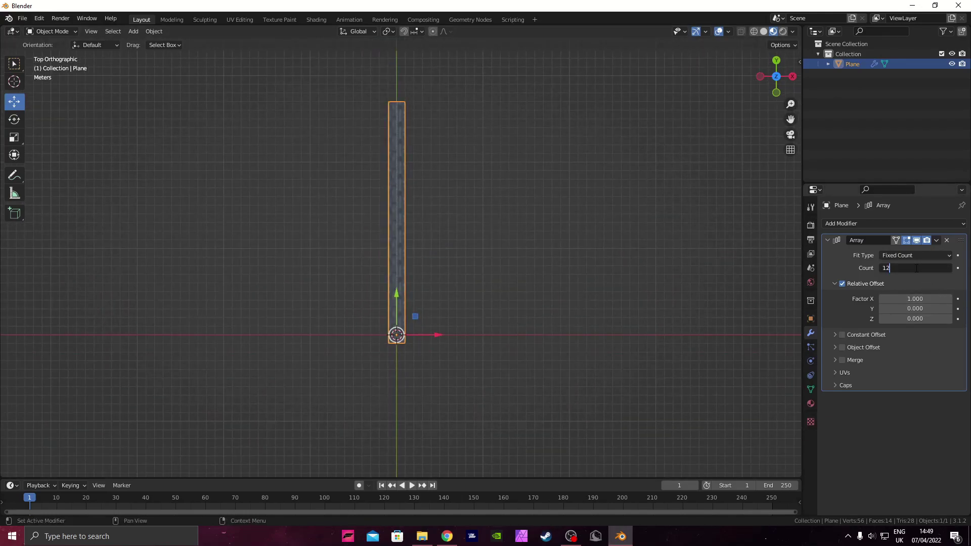
key(Return)
drag(395, 293, 403, 311)
key(ctrl+z)
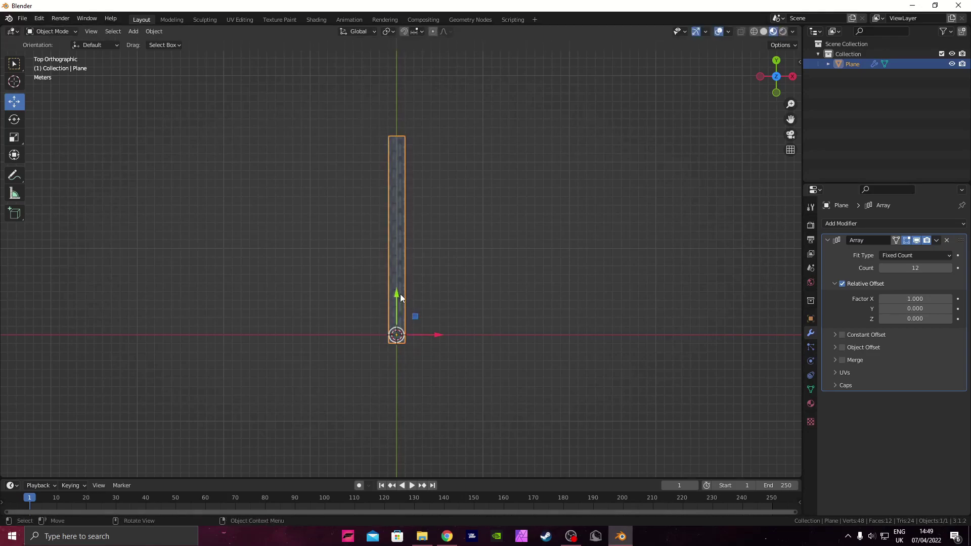
scroll(401, 308, up, 3)
drag(393, 344, 392, 389)
Step: Add a new plane and move it along X to the +X side of the road's near end
middle_drag(474, 327, 423, 280)
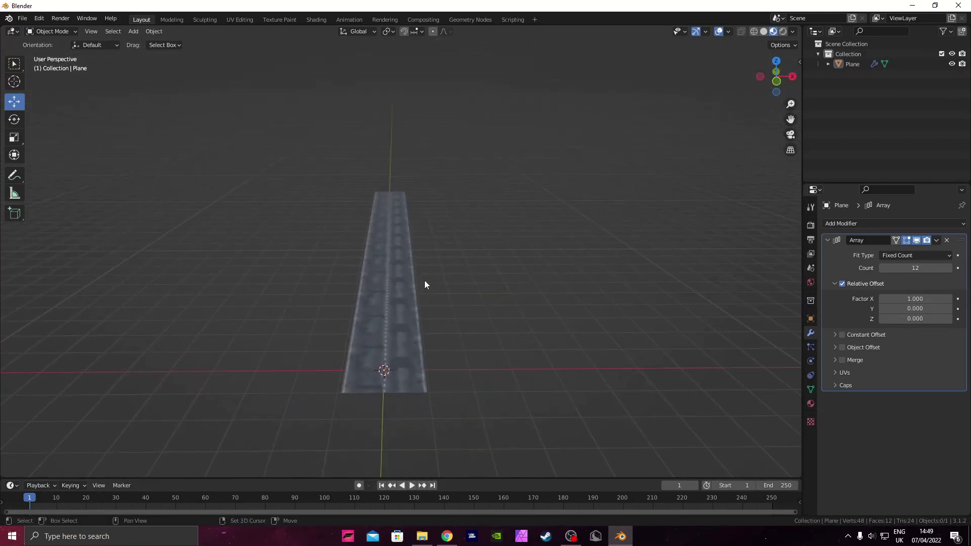
key(shift+a)
mouse_move(425, 283)
click(520, 281)
drag(427, 365, 507, 362)
Step: Scale the new plane along X to about a quarter of its width and move it closer to the road
click(776, 57)
scroll(526, 238, up, 4)
shift+middle_drag(501, 344, 450, 51)
scroll(496, 385, up, 4)
shift+middle_drag(496, 389, 474, 198)
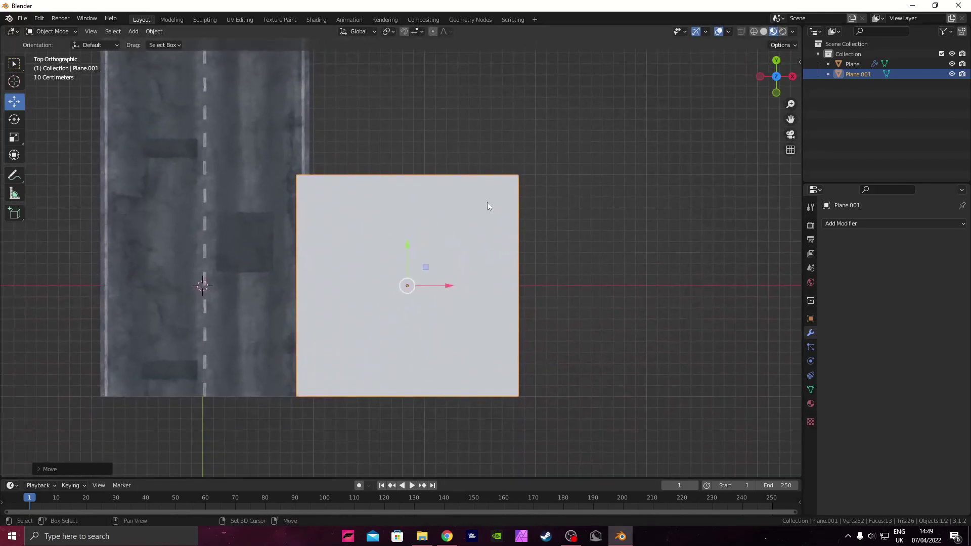
key(s)
key(x)
click(446, 271)
drag(453, 286, 402, 287)
Step: Shorten the narrow plane along Y to a small rectangle and move it to the near end of the road
click(810, 404)
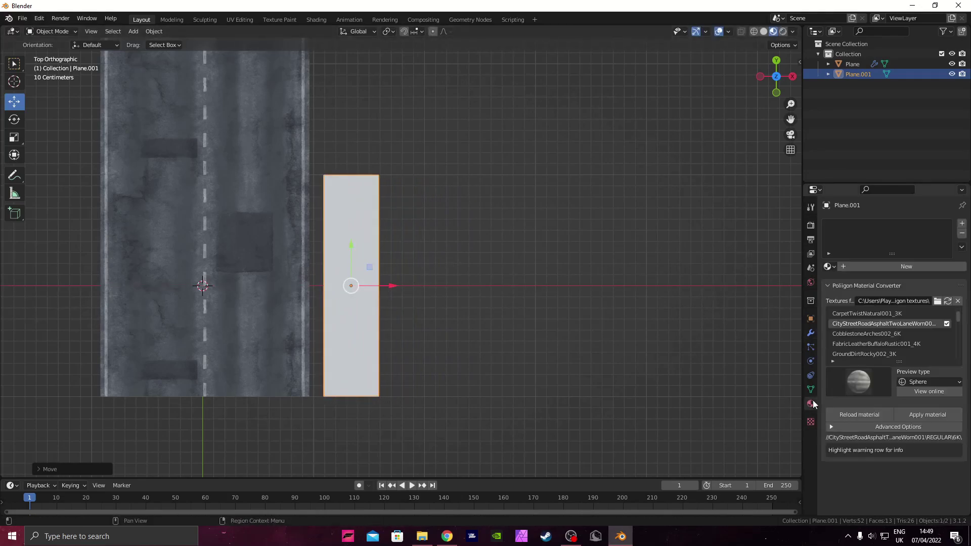
scroll(874, 361, down, 1)
key(s)
key(y)
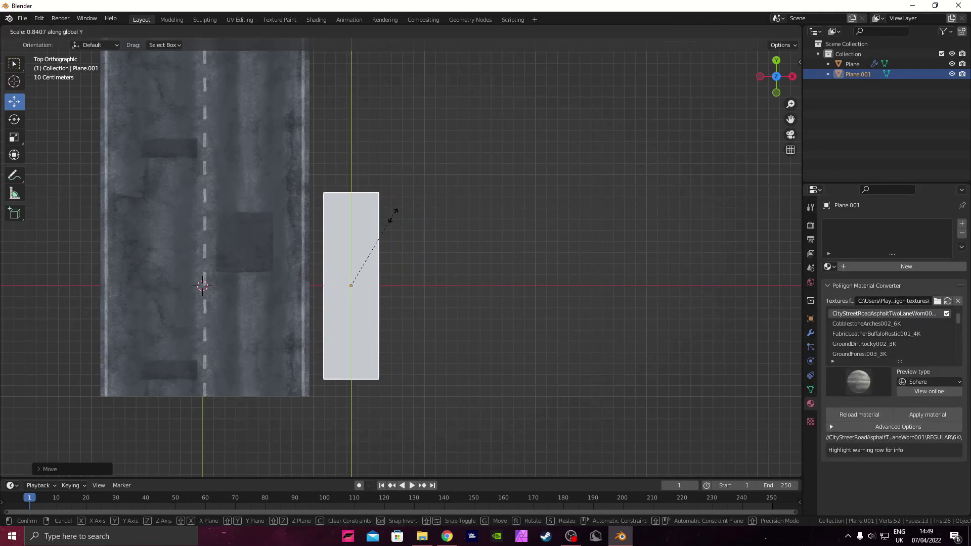
click(379, 233)
drag(354, 248, 350, 312)
key(s)
key(y)
click(354, 278)
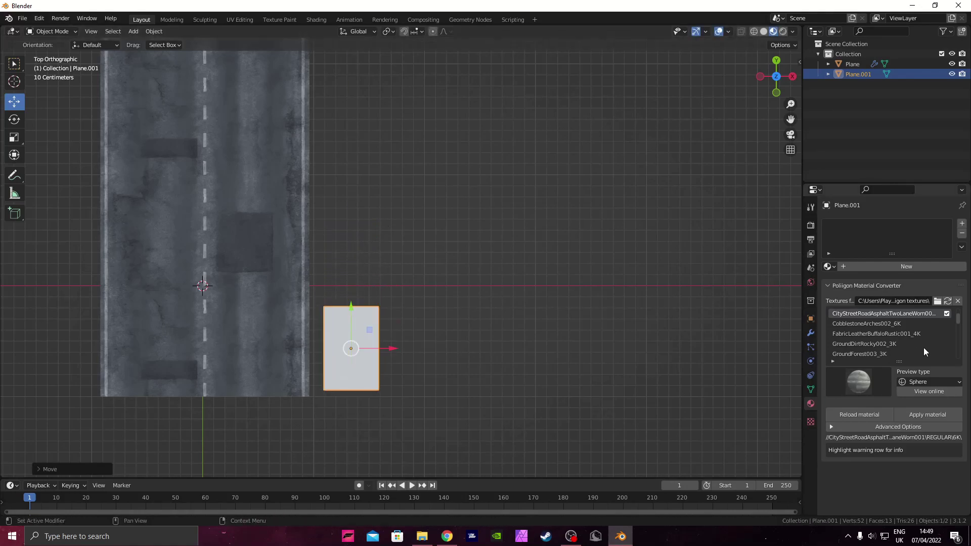
Step: Browse the Poliigon textures and load and apply CobblestoneArches002_6K to the small plane
click(875, 345)
scroll(889, 342, down, 4)
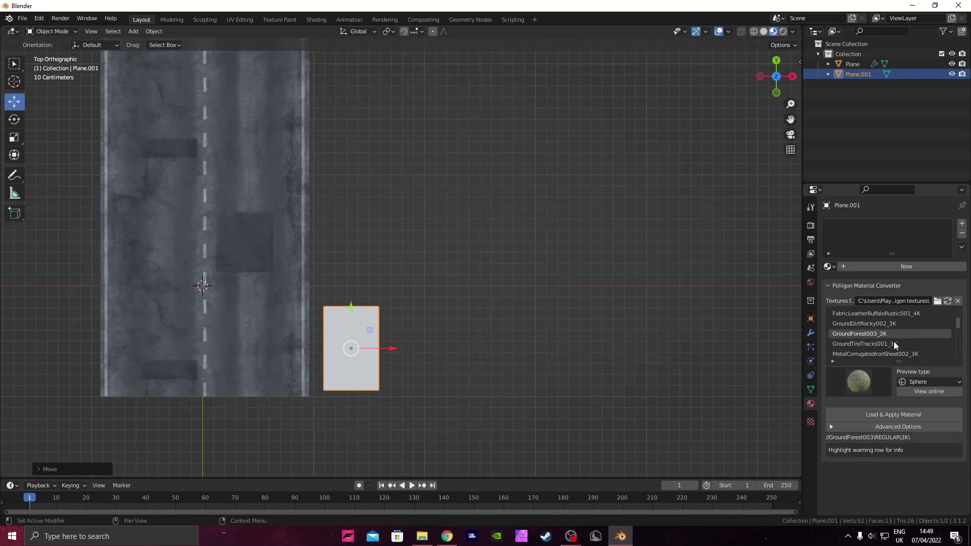
scroll(894, 346, up, 6)
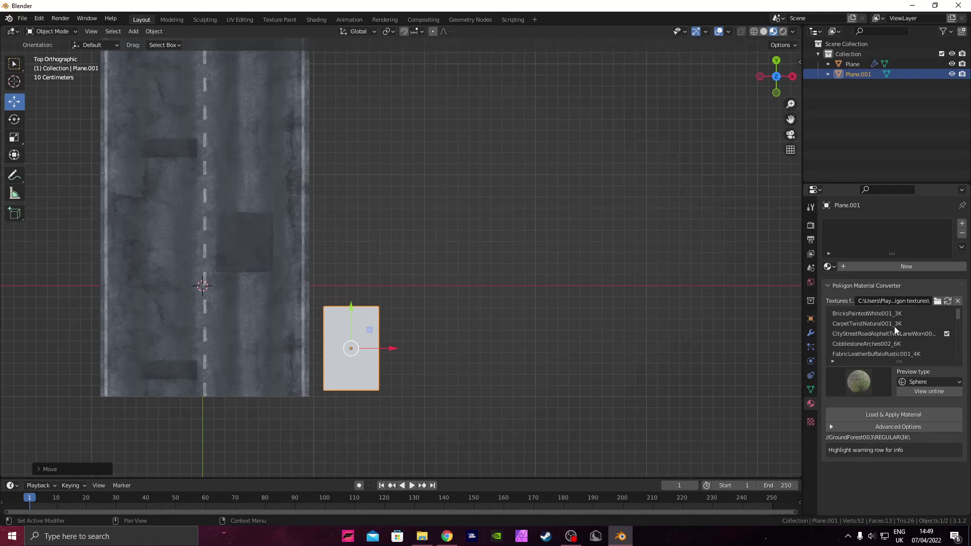
click(895, 323)
scroll(900, 318, down, 2)
click(878, 344)
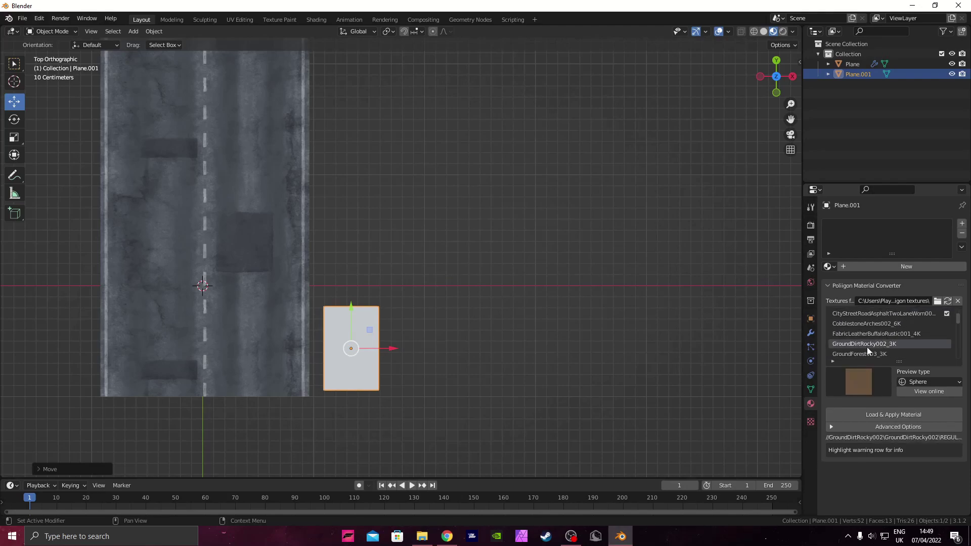
click(861, 350)
scroll(885, 325, down, 1)
scroll(890, 317, up, 1)
click(891, 317)
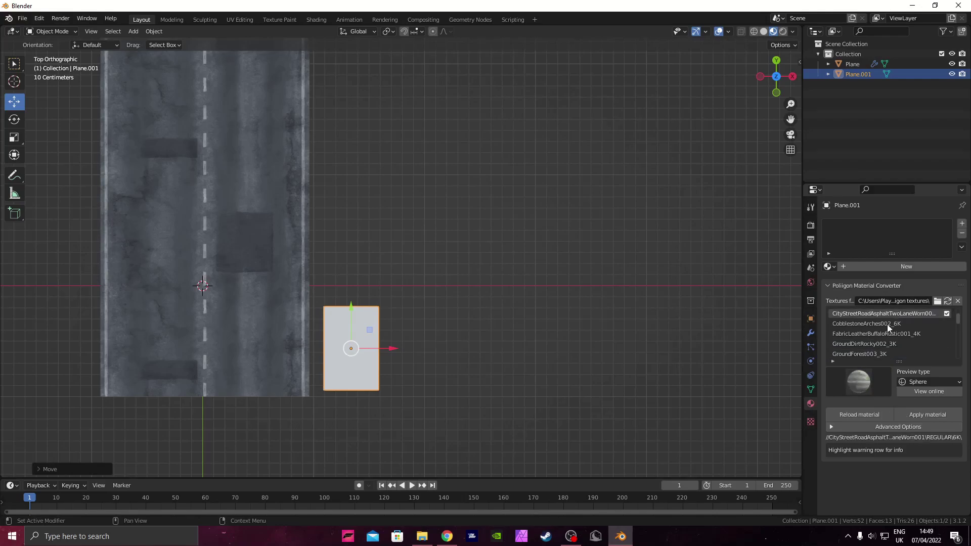
click(887, 324)
click(896, 414)
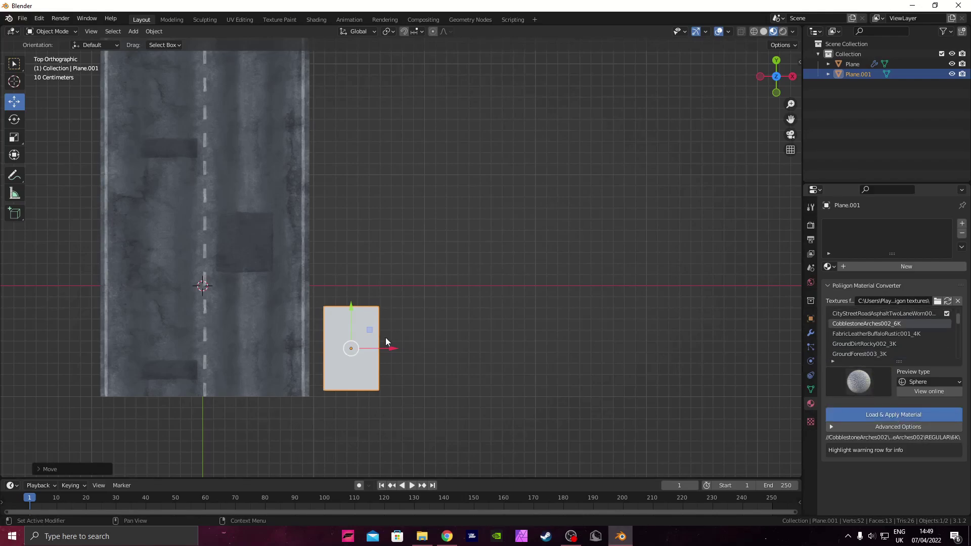
Step: Set the cobblestone material's main scale to 0.5
scroll(387, 338, up, 3)
middle_drag(387, 339, 494, 255)
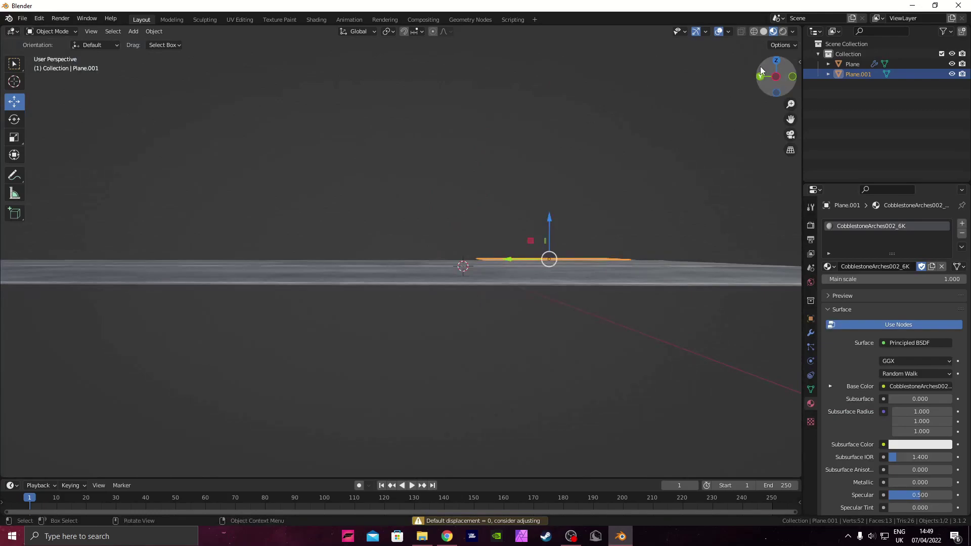
click(776, 61)
shift+middle_drag(284, 356, 452, 129)
scroll(479, 243, up, 2)
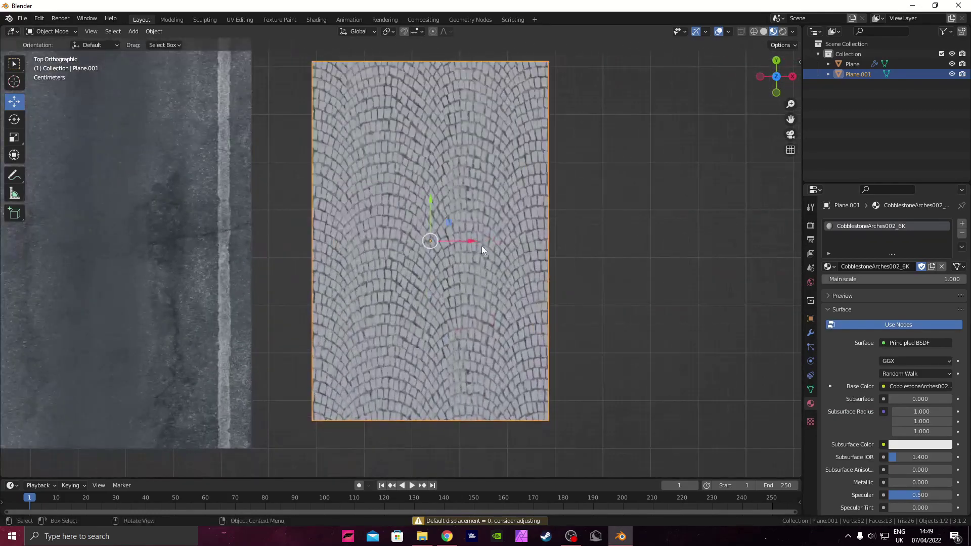
mouse_move(895, 279)
mouse_down()
mouse_move(925, 279)
mouse_move(881, 279)
mouse_up()
scroll(425, 229, down, 3)
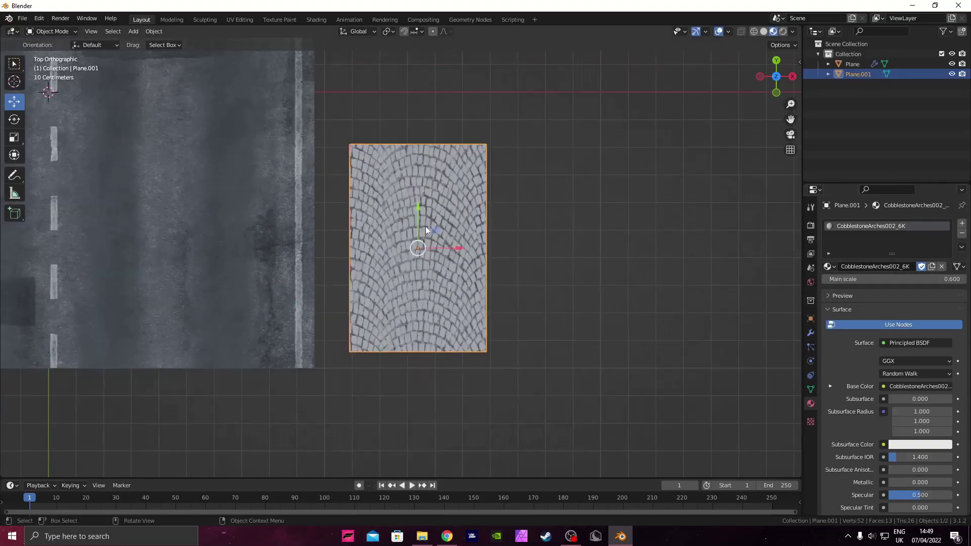
scroll(426, 228, down, 2)
scroll(409, 225, up, 5)
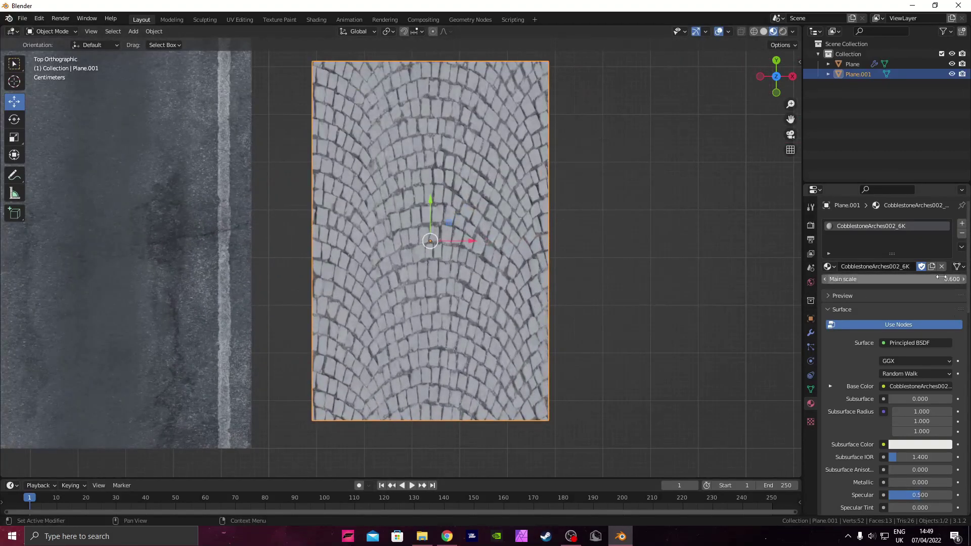
click(826, 279)
scroll(539, 259, down, 4)
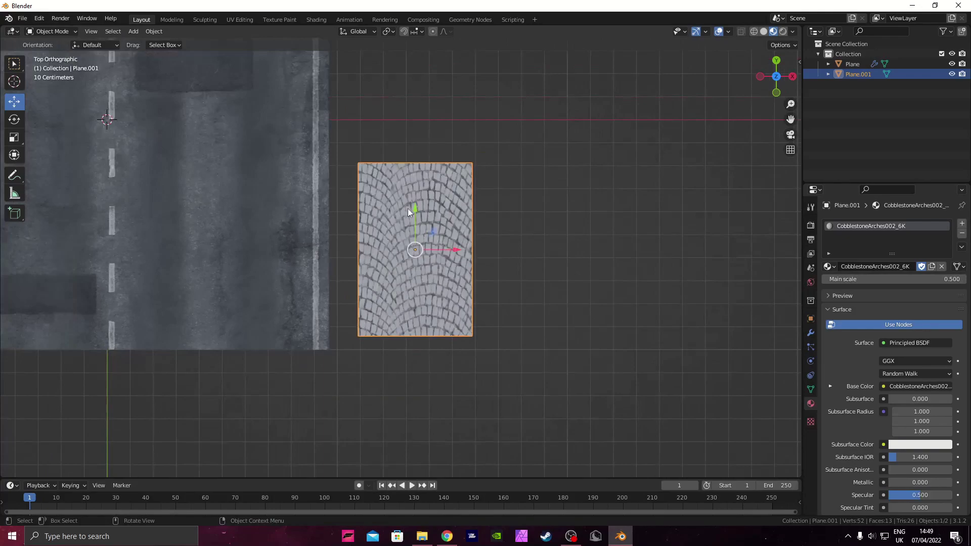
Step: Move the cobblestone plane against the road's edge, align it with the near end, and raise it slightly above the road
drag(459, 250, 448, 247)
drag(405, 209, 405, 226)
drag(444, 266, 426, 267)
middle_drag(408, 278, 380, 227)
drag(379, 223, 382, 209)
scroll(380, 278, up, 3)
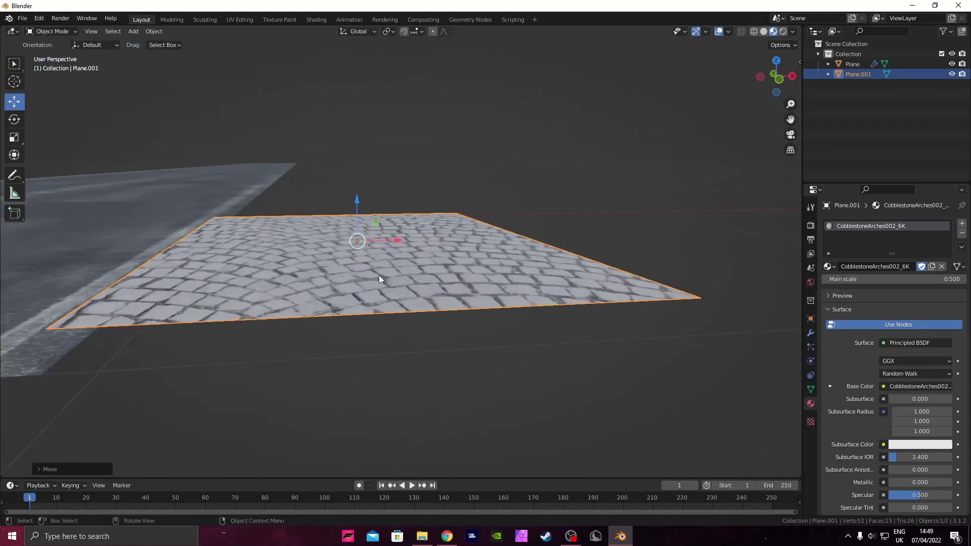
Step: Extrude the cobblestone plane's road-side edge and lower the new edge slightly along Z
middle_drag(378, 275, 405, 241)
key(Tab)
click(231, 201)
shift+click(334, 248)
key(e)
right_click(245, 223)
drag(255, 178, 255, 186)
middle_drag(259, 196, 334, 276)
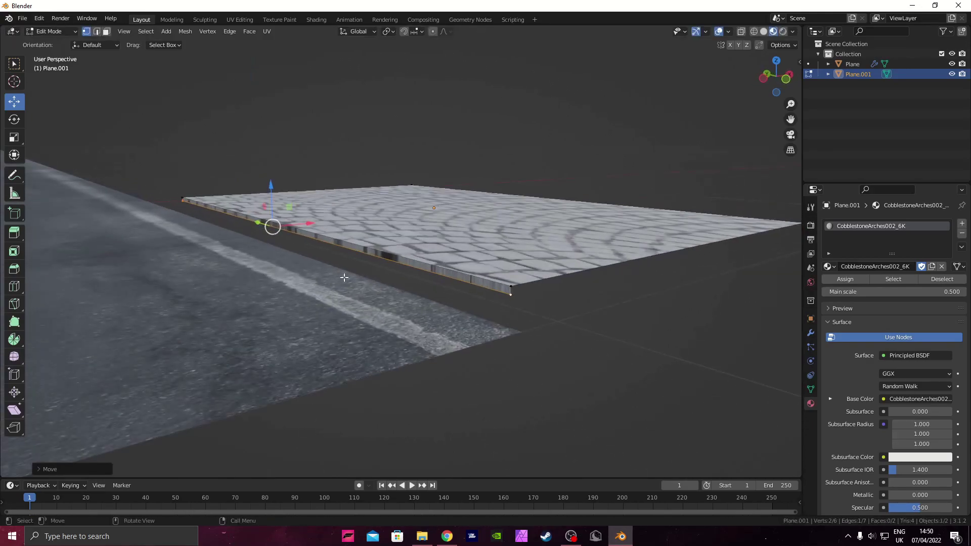
Step: Shift the lowered edge slightly along X and extrude it further down toward the road to form the kerb face
scroll(425, 286, up, 2)
middle_drag(455, 286, 421, 272)
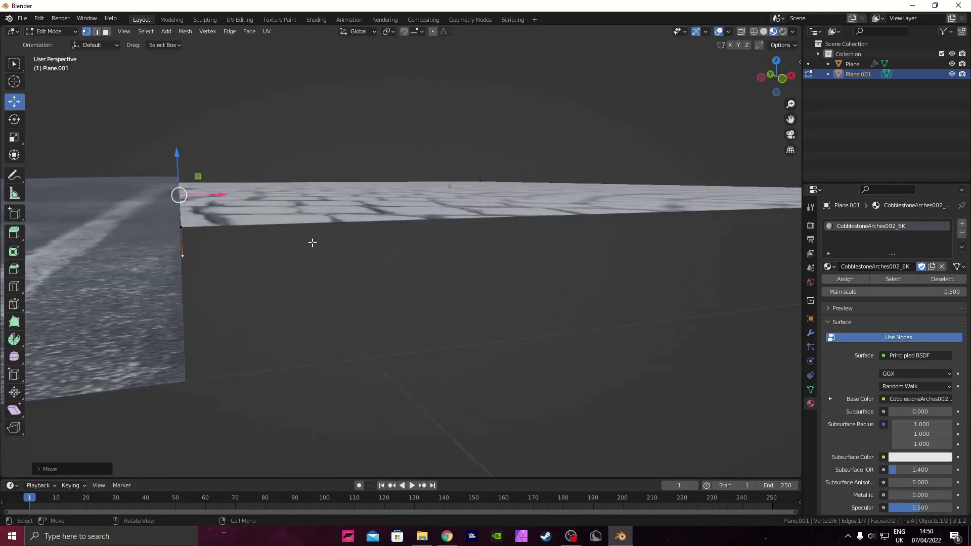
drag(221, 197, 225, 197)
key(e)
right_click(221, 213)
drag(179, 158, 181, 192)
middle_drag(187, 205, 298, 212)
key(Tab)
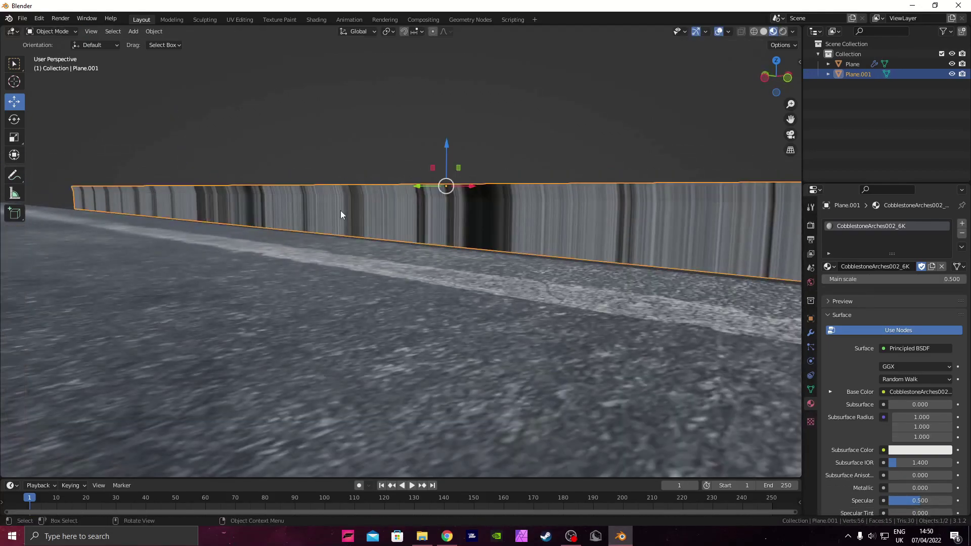
Step: Move the cobblestone pavement along X so its kerb face sits over the road's edge
middle_drag(399, 211, 314, 212)
scroll(314, 212, down, 2)
middle_drag(474, 193, 457, 211)
drag(480, 205, 468, 204)
middle_drag(468, 203, 442, 202)
drag(432, 160, 427, 161)
click(414, 158)
Step: Add an Array modifier to the cobblestone pavement with a relative offset of 0 on X and 1 on Y
middle_drag(399, 161, 765, 325)
scroll(366, 208, down, 4)
click(457, 242)
click(810, 333)
click(841, 222)
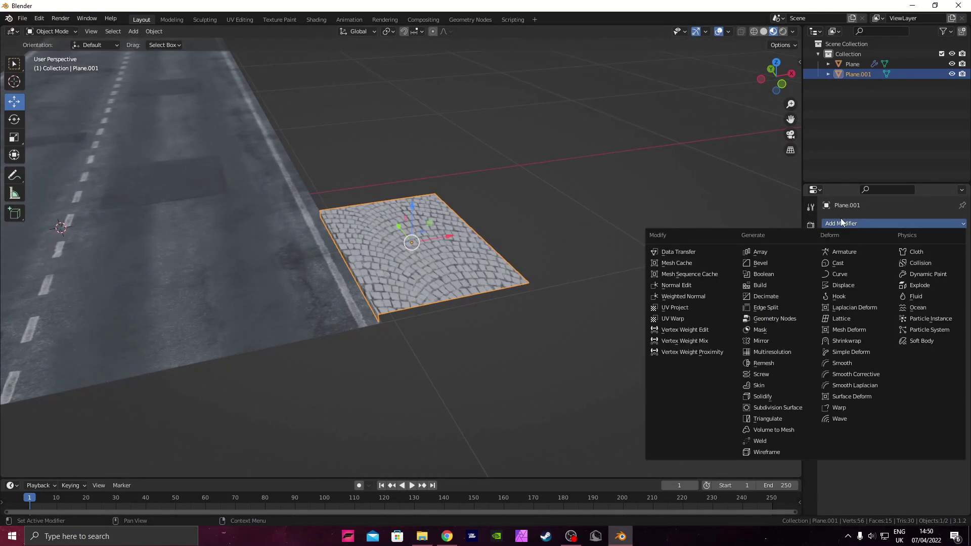
click(748, 251)
scroll(645, 229, down, 1)
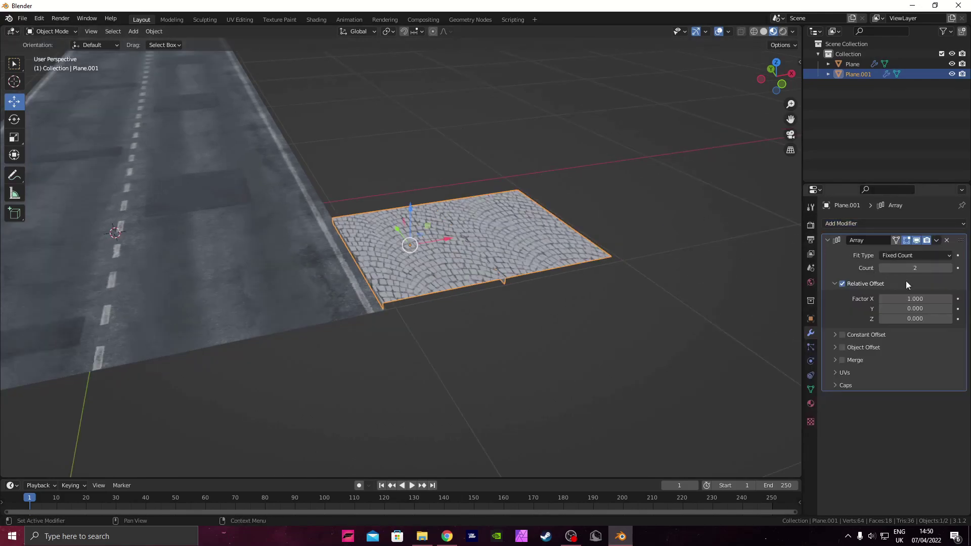
click(902, 309)
click(913, 299)
text(0)
key(Return)
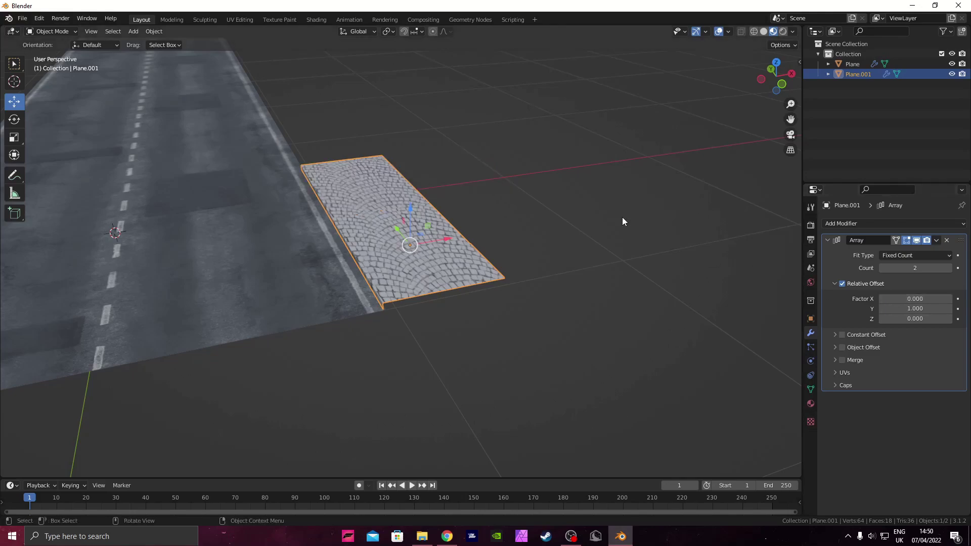
Step: Set the pavement array's count to 32 so the pavement extends along the road's full length
text(18)
key(Return)
scroll(455, 159, down, 9)
middle_drag(435, 161, 470, 169)
scroll(469, 169, down, 4)
middle_drag(233, 187, 404, 243)
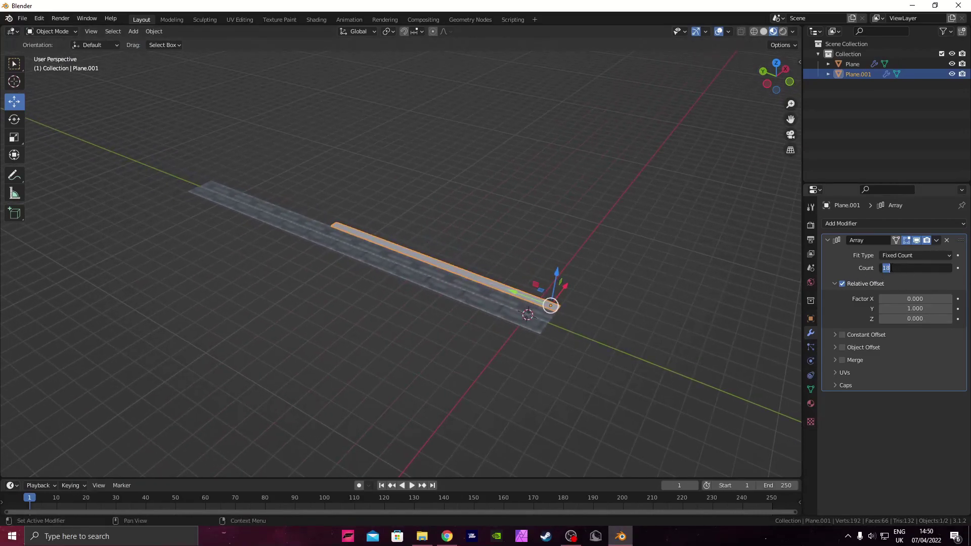
key(Return)
key(Return)
click(897, 266)
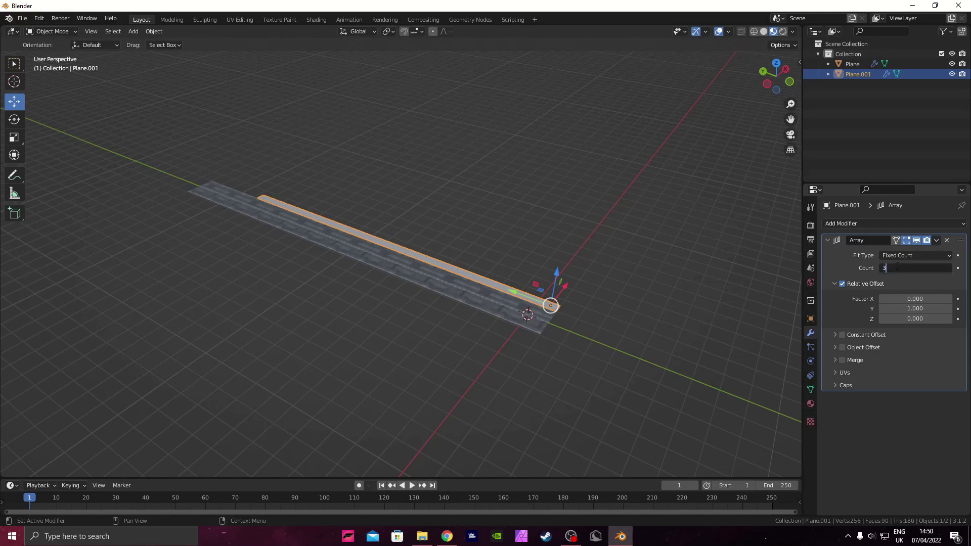
text(30)
key(Return)
key(Return)
middle_drag(353, 206, 313, 207)
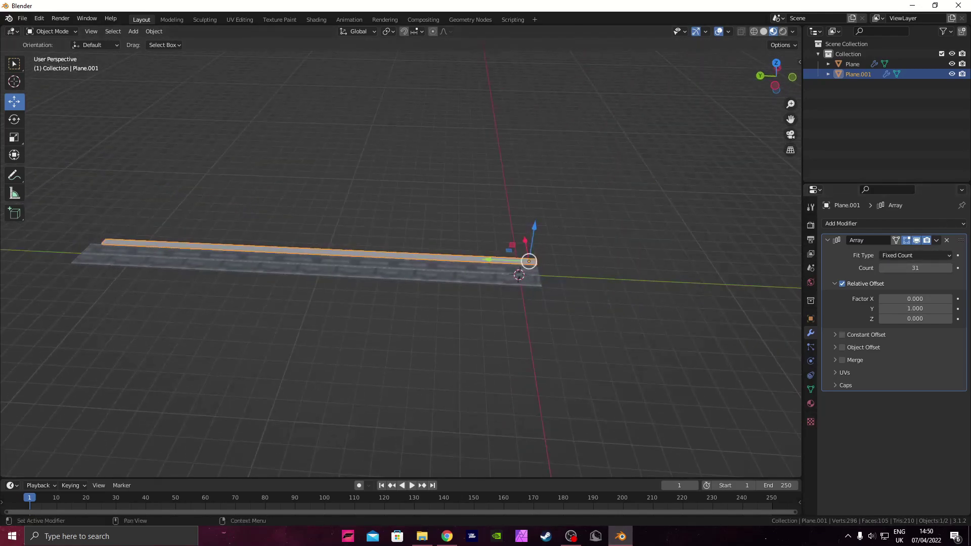
click(918, 271)
text(32)
key(Return)
Step: Duplicate the pavement, move the copy along X to the road's opposite side, and flip it along X
click(775, 62)
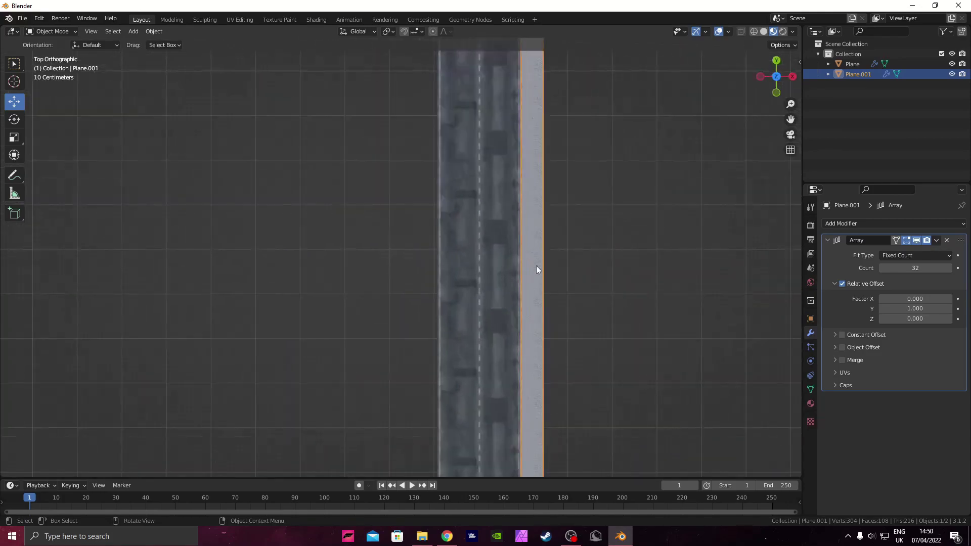
shift+middle_drag(544, 362, 425, 355)
key(shift+d)
right_click(385, 301)
drag(427, 364, 309, 360)
key(s)
key(x)
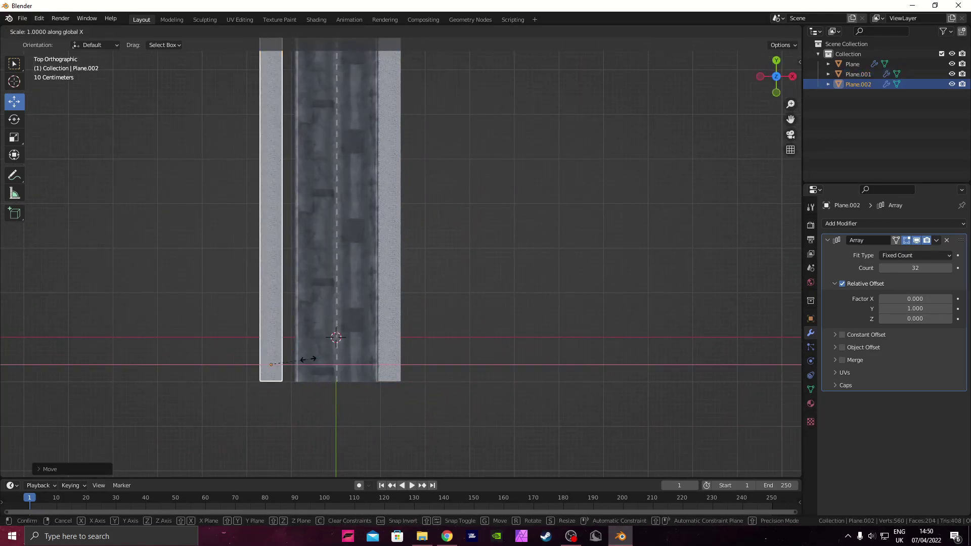
click(308, 358)
Step: Move the duplicated pavement along X until its kerb meets the road's edge, then deselect it
middle_drag(308, 359, 320, 268)
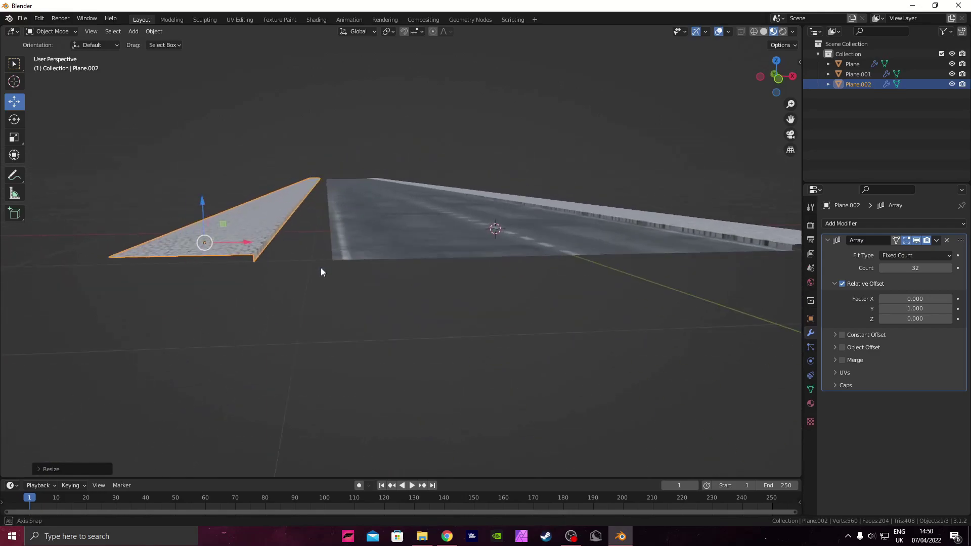
key(g)
click(334, 235)
middle_drag(334, 235, 305, 236)
middle_drag(237, 252, 303, 273)
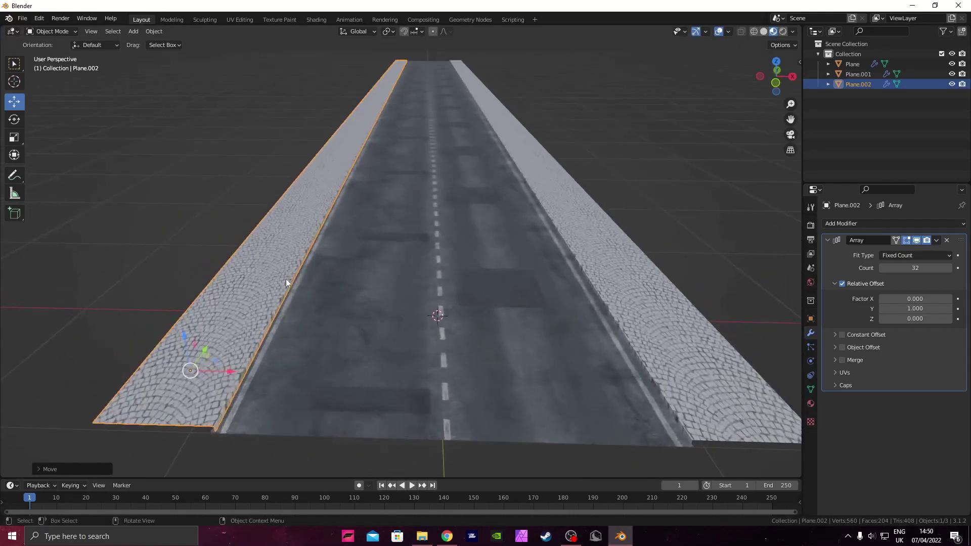
click(723, 265)
middle_drag(723, 264, 443, 237)
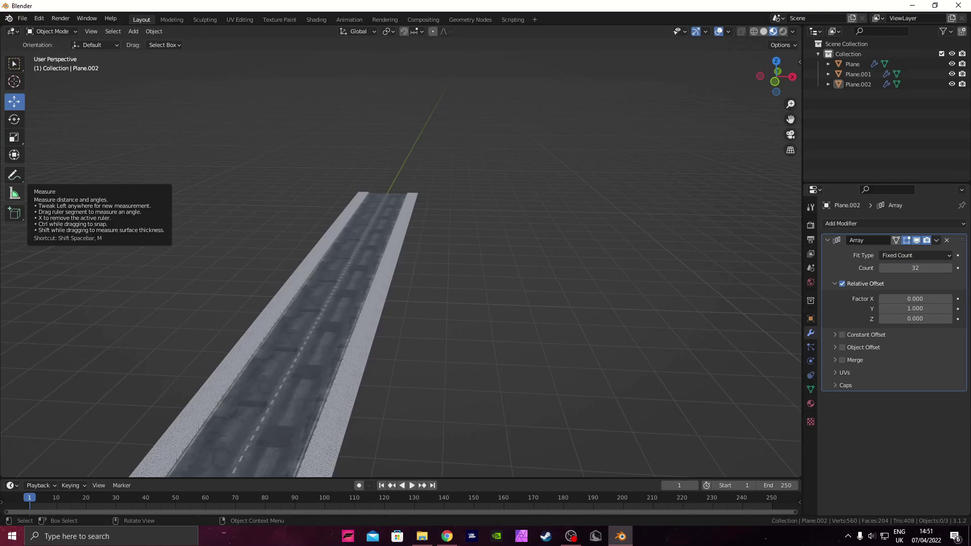
Step: Switch to Chrome and examine the CCity Building Set 1 and Platano Tree models on Sketchfab
click(446, 536)
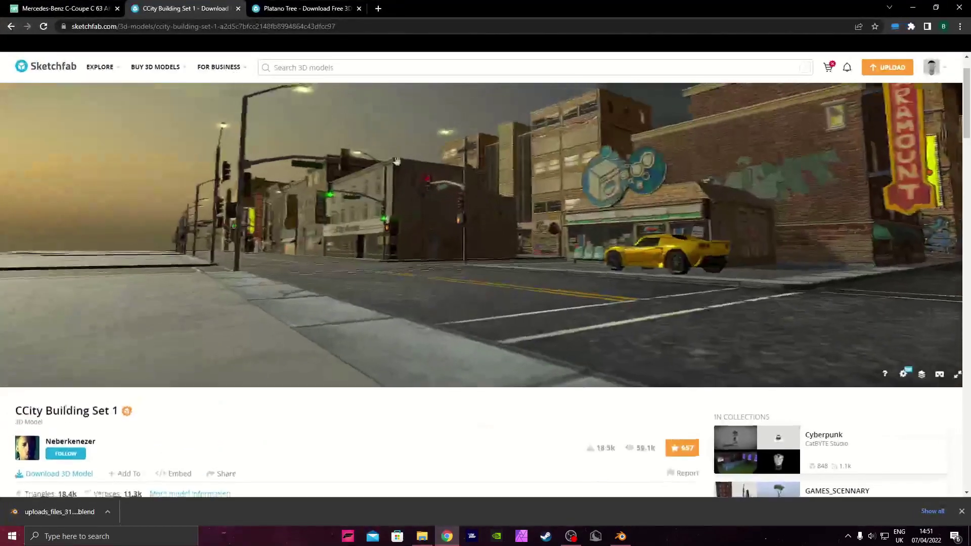
click(306, 9)
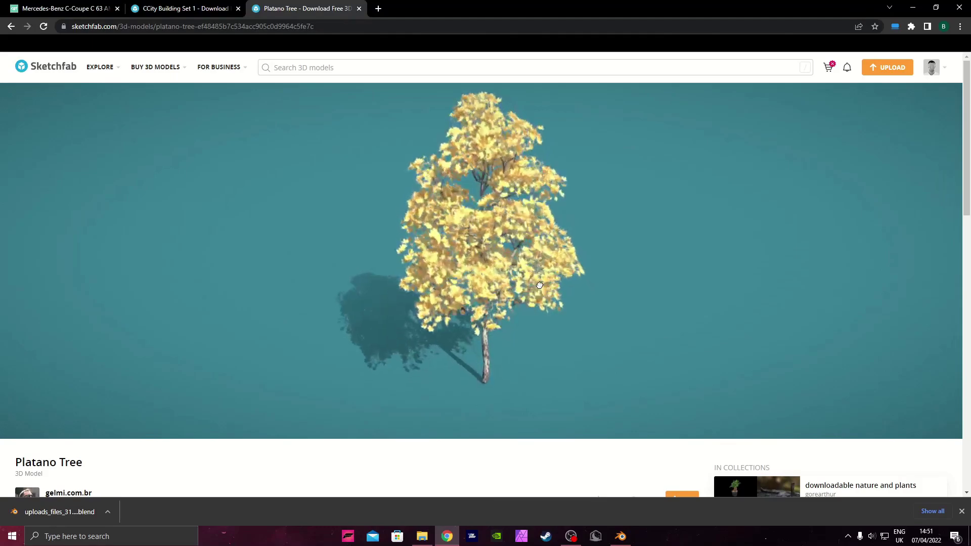
key(ctrl+shift+Tab)
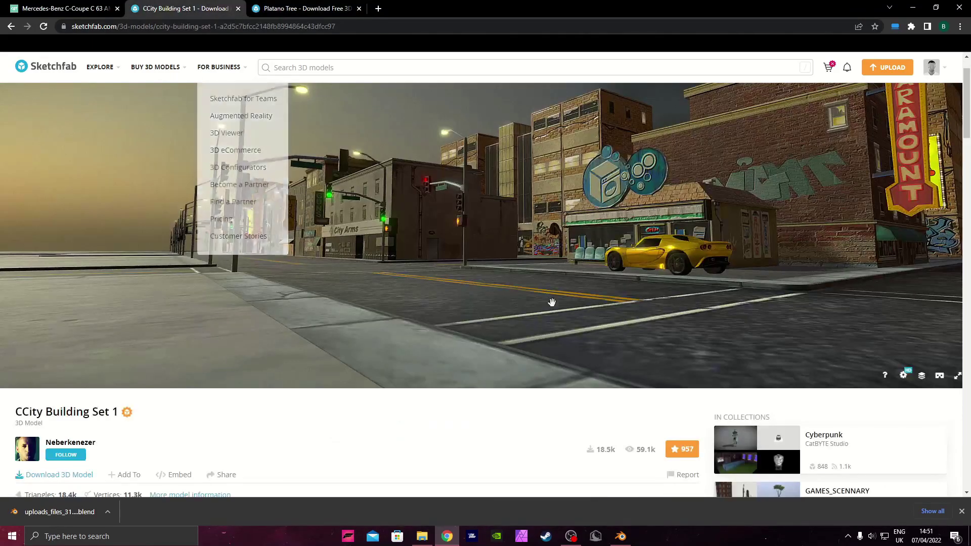
scroll(572, 311, down, 5)
mouse_move(572, 311)
mouse_down()
mouse_move(375, 241)
mouse_move(479, 256)
mouse_move(457, 236)
mouse_move(575, 225)
mouse_move(423, 212)
mouse_move(411, 223)
mouse_move(505, 214)
mouse_up()
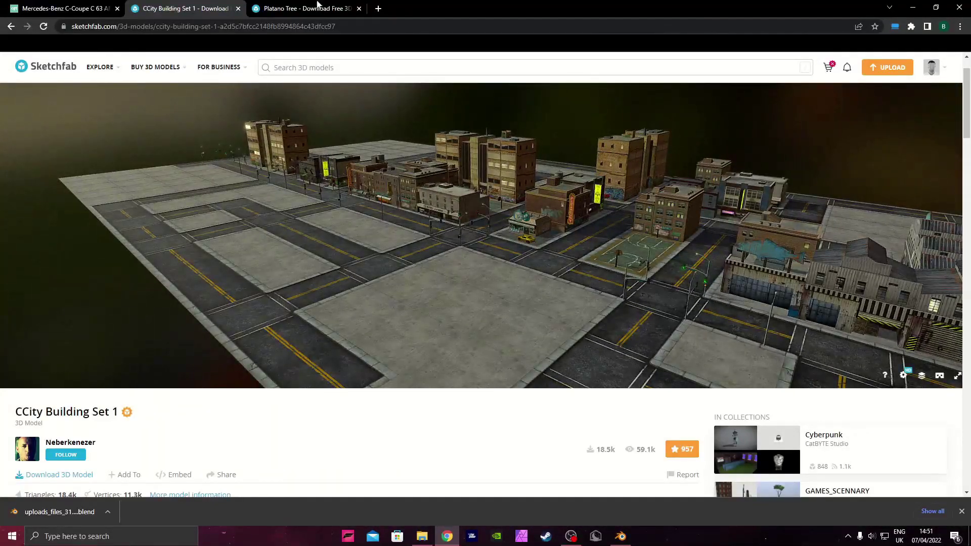
click(332, 17)
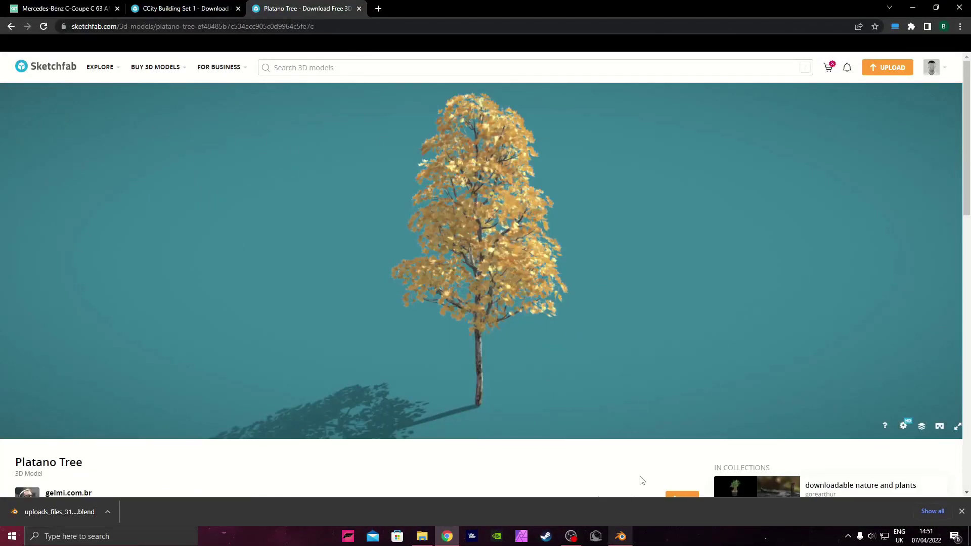
Step: Return to Blender, activate the Sketchfab add-on, and enable importing from a URL
click(912, 8)
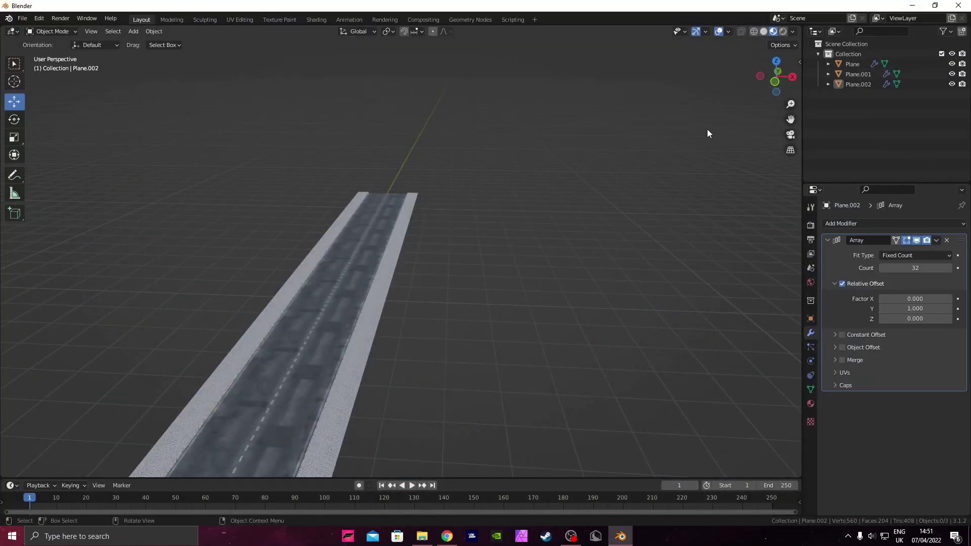
key(n)
click(796, 199)
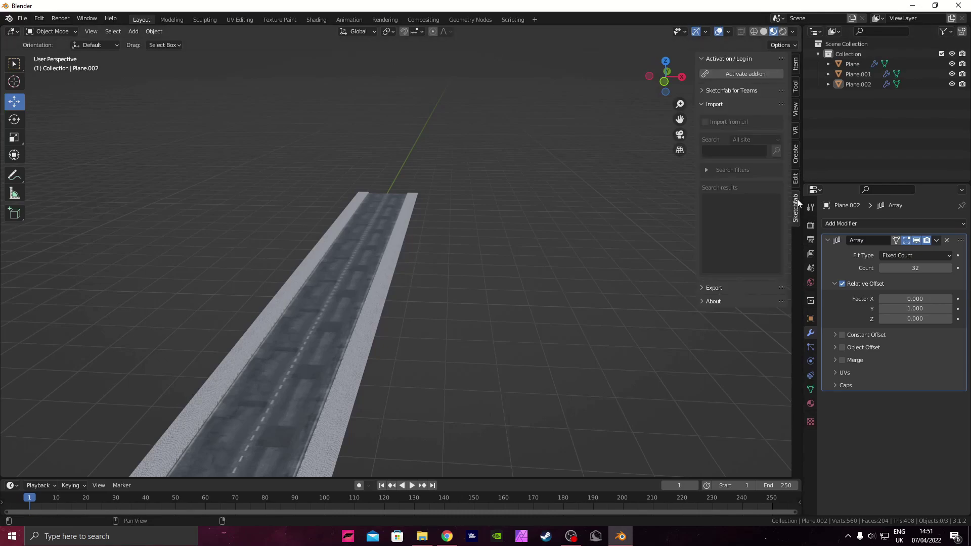
click(752, 73)
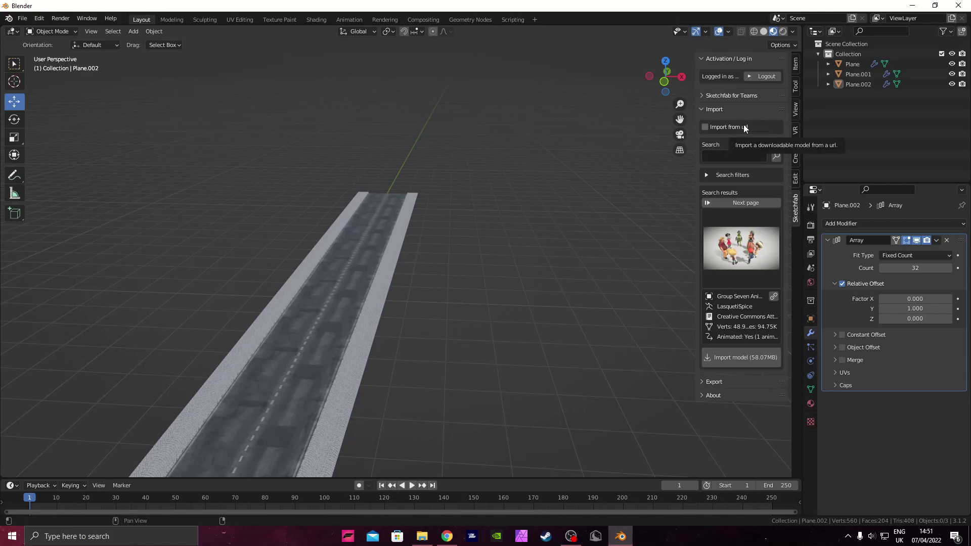
click(724, 126)
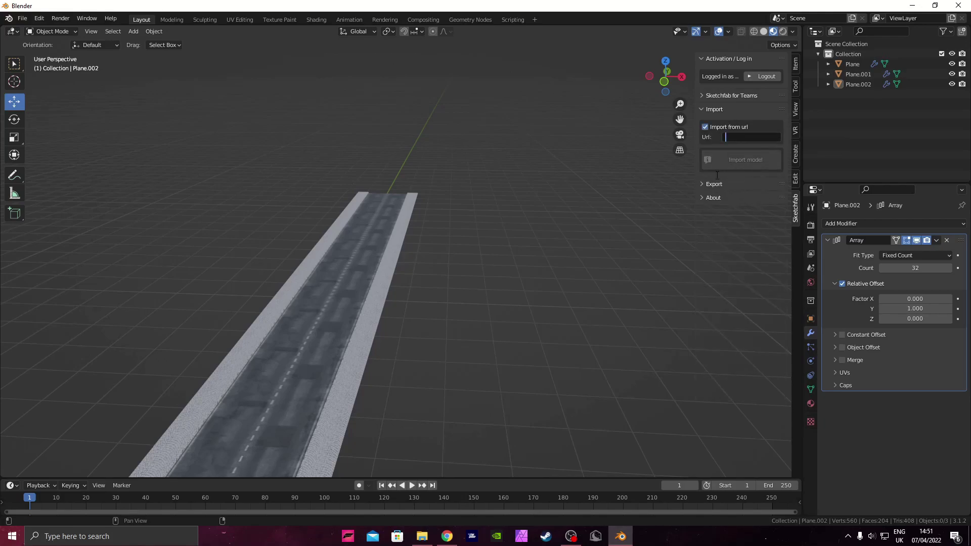
Step: Copy the Platano Tree page's URL from Chrome into Blender's Sketchfab import and import the model
click(447, 536)
click(334, 27)
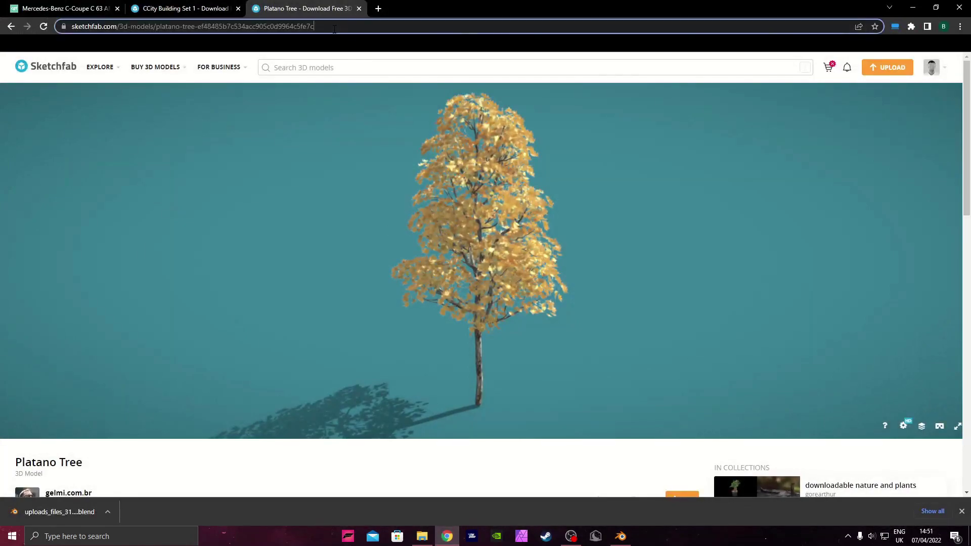
click(621, 536)
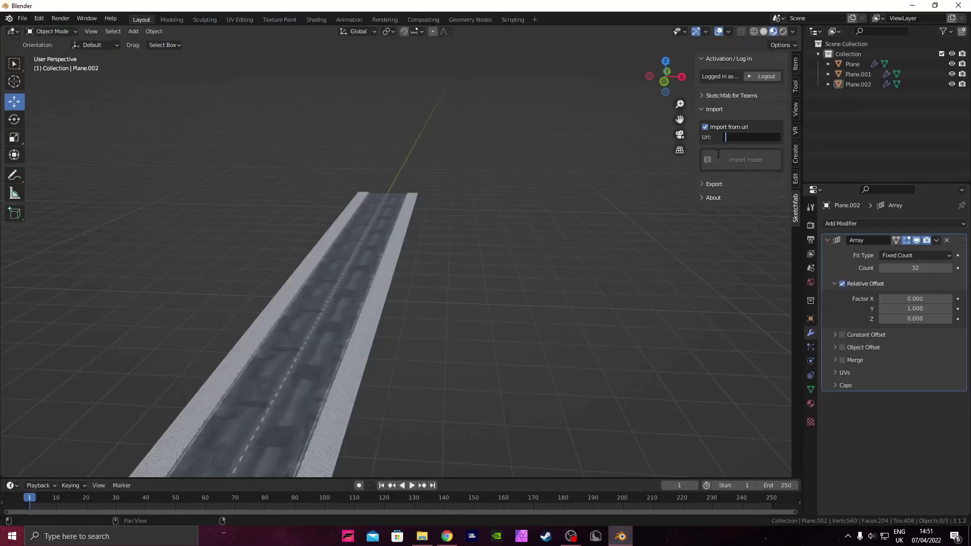
key(ctrl+v)
key(Return)
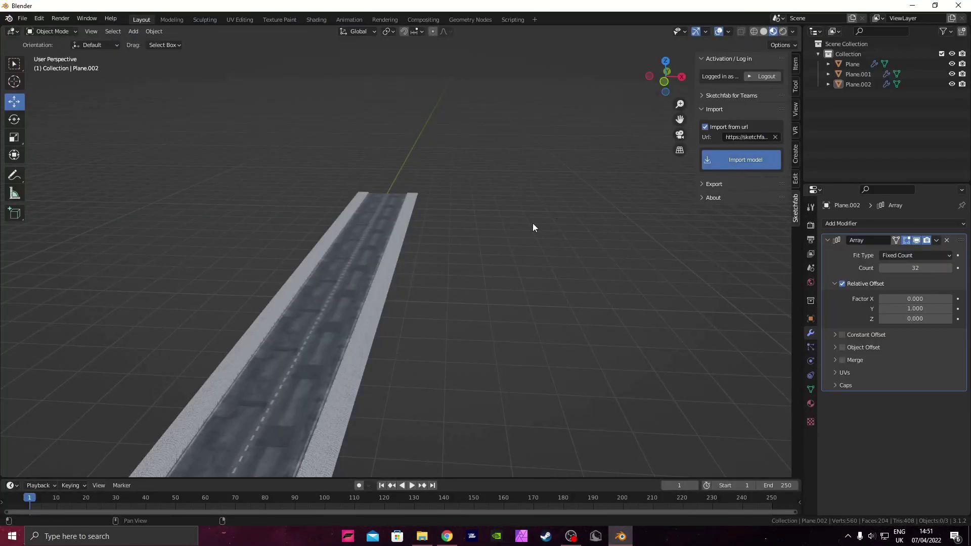
right_click(515, 265)
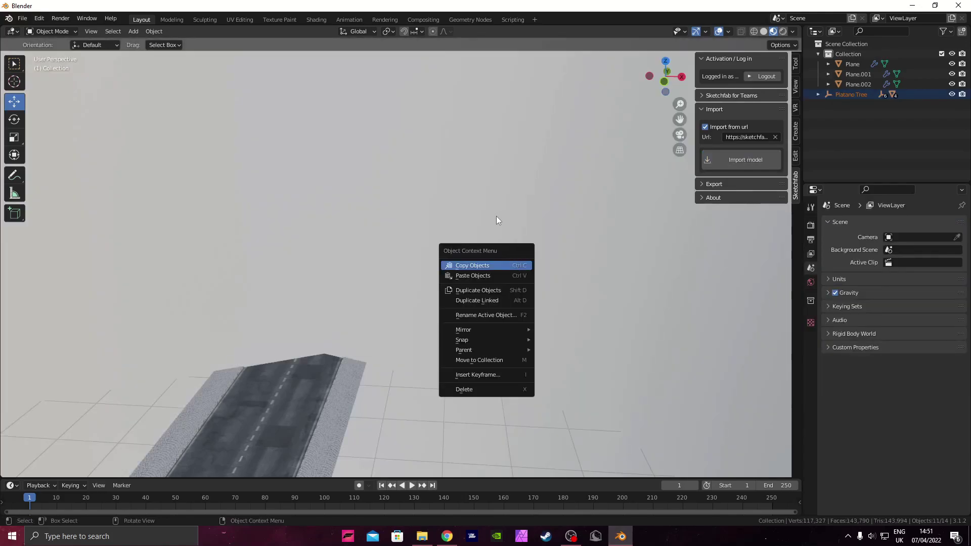
Step: Scale the imported Platano Tree down repeatedly until it is in proportion with the road
scroll(522, 138, down, 10)
key(s)
click(445, 210)
scroll(444, 210, up, 9)
key(s)
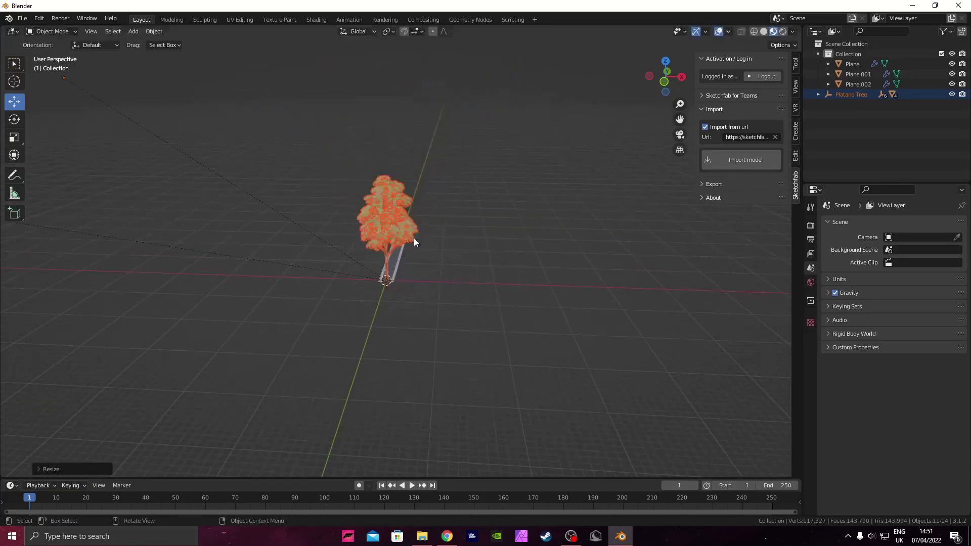
click(406, 258)
scroll(543, 122, up, 9)
key(s)
click(378, 290)
scroll(395, 296, up, 6)
shift+middle_drag(401, 298, 484, 163)
scroll(484, 163, up, 3)
key(s)
click(503, 172)
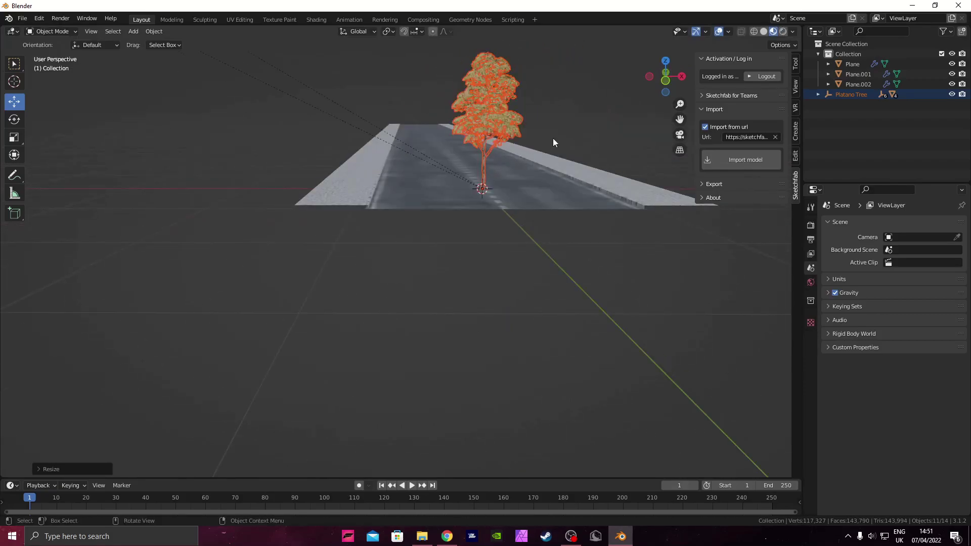
Step: Move the tree off the road onto the duplicated pavement, near its front end
key(g)
click(424, 145)
scroll(334, 125, up, 6)
middle_drag(355, 128, 388, 192)
scroll(390, 188, down, 6)
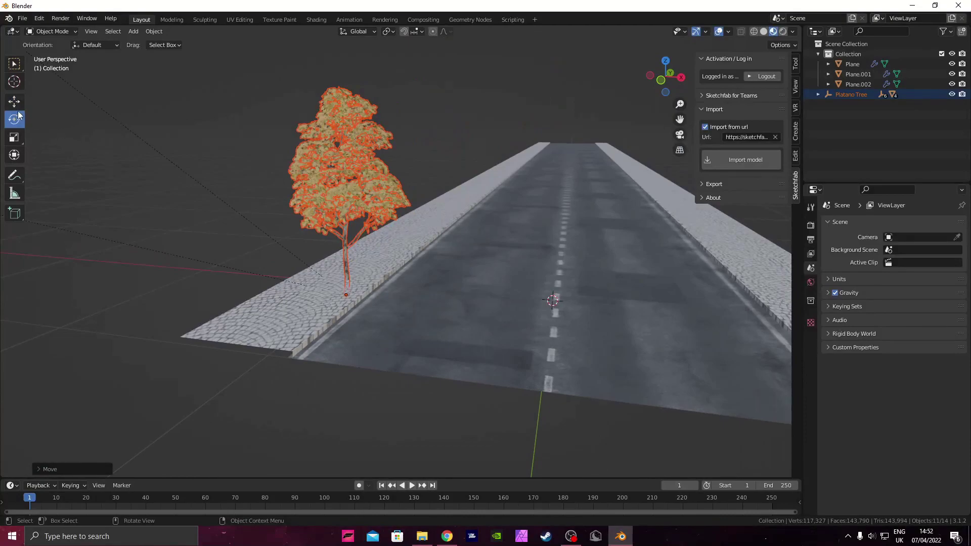
mouse_move(442, 257)
middle_down()
mouse_move(460, 251)
mouse_move(449, 253)
middle_up()
scroll(433, 206, up, 5)
scroll(430, 209, down, 4)
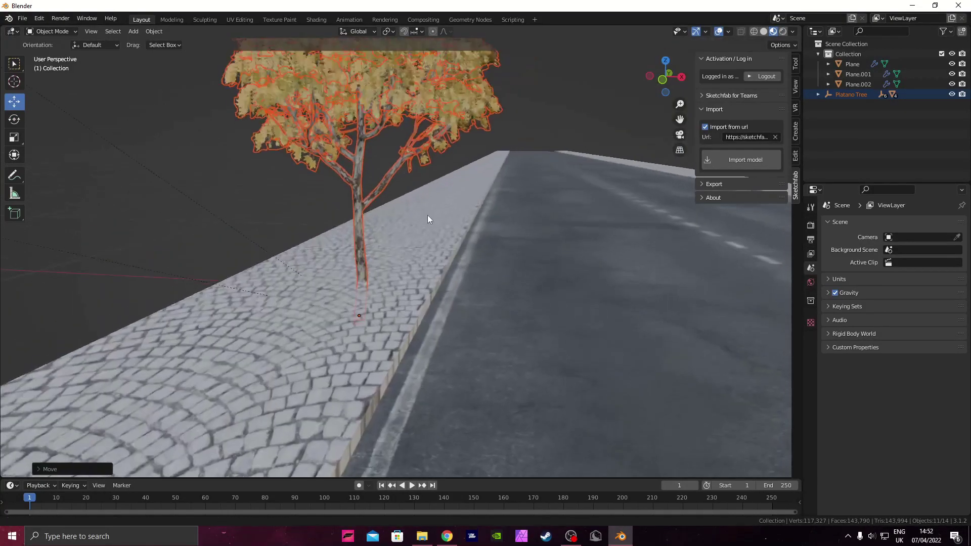
Step: Raise the tree along Z until the base of its trunk rests on the pavement surface
key(g)
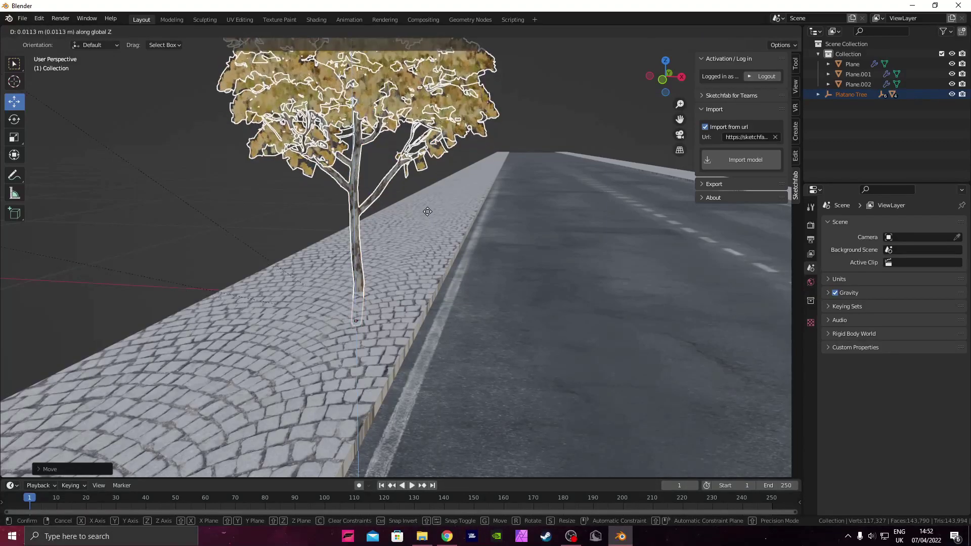
click(446, 182)
middle_drag(446, 182, 466, 167)
scroll(357, 159, down, 9)
scroll(445, 156, down, 5)
middle_drag(388, 140, 310, 193)
scroll(348, 238, up, 8)
scroll(372, 217, up, 5)
key(g)
key(z)
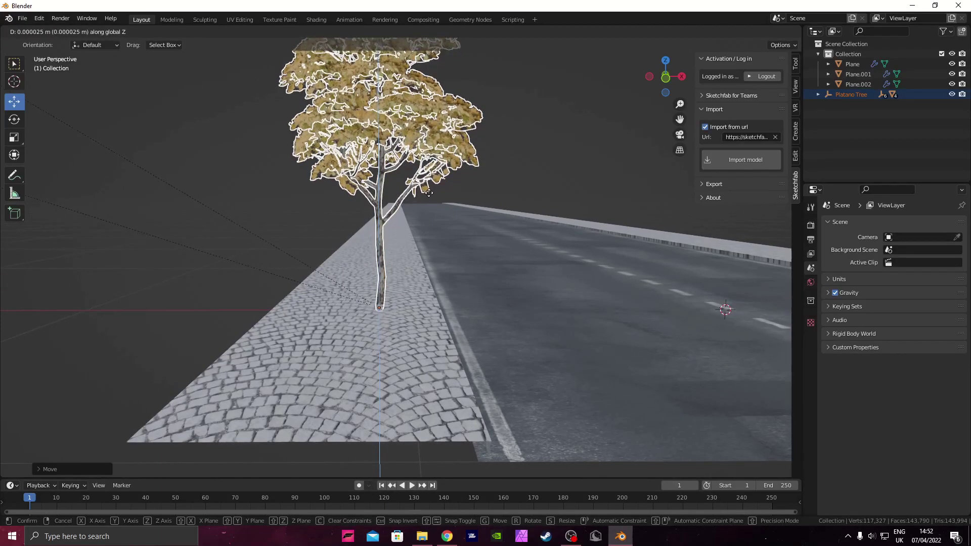
click(429, 192)
Step: Fine-tune the tree's overall scale against the pavement and road
mouse_move(457, 184)
middle_down()
mouse_move(439, 192)
mouse_move(452, 188)
middle_up()
scroll(442, 193, down, 2)
key(s)
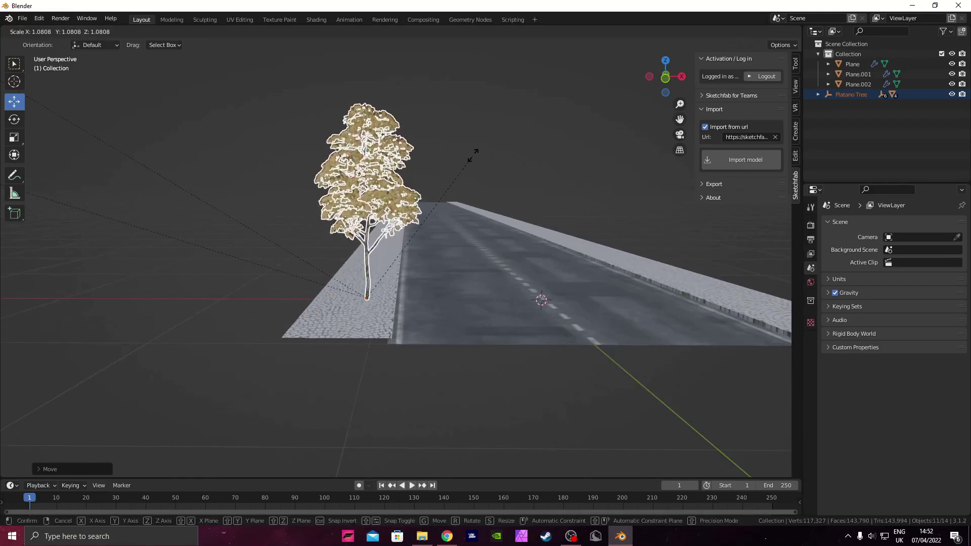
click(471, 156)
scroll(459, 178, up, 3)
key(s)
click(440, 183)
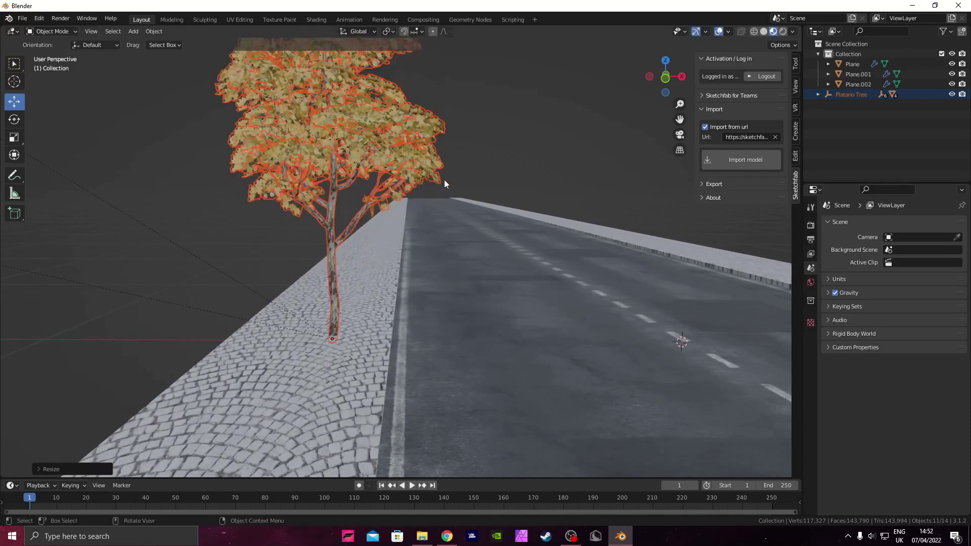
scroll(607, 221, down, 10)
click(298, 209)
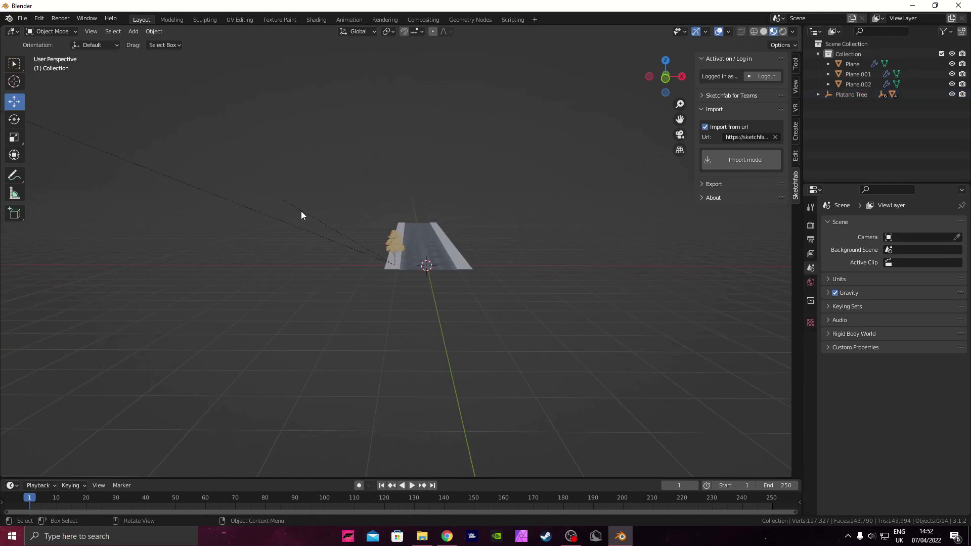
click(392, 251)
scroll(379, 212, up, 6)
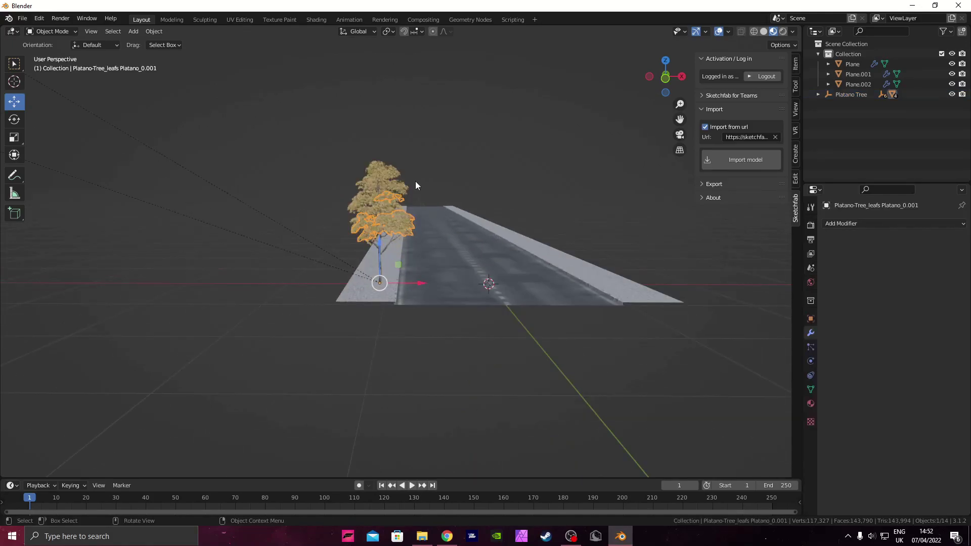
key(ctrl+z)
key(ctrl+z)
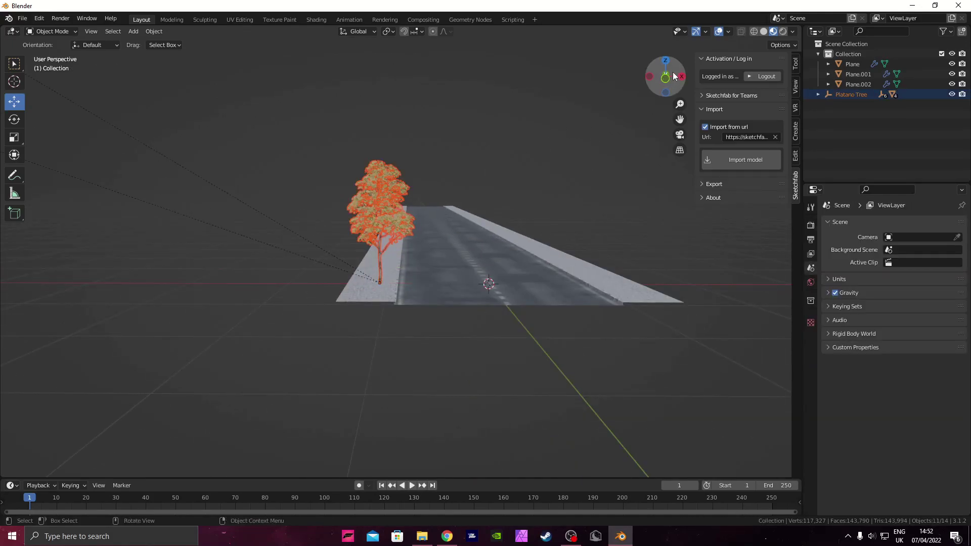
Step: Duplicate the tree and place the copy on the opposite pavement, level with the original near the road's front end
click(666, 61)
scroll(441, 145, down, 4)
scroll(393, 323, up, 4)
shift+middle_drag(414, 411, 438, 271)
scroll(393, 322, up, 1)
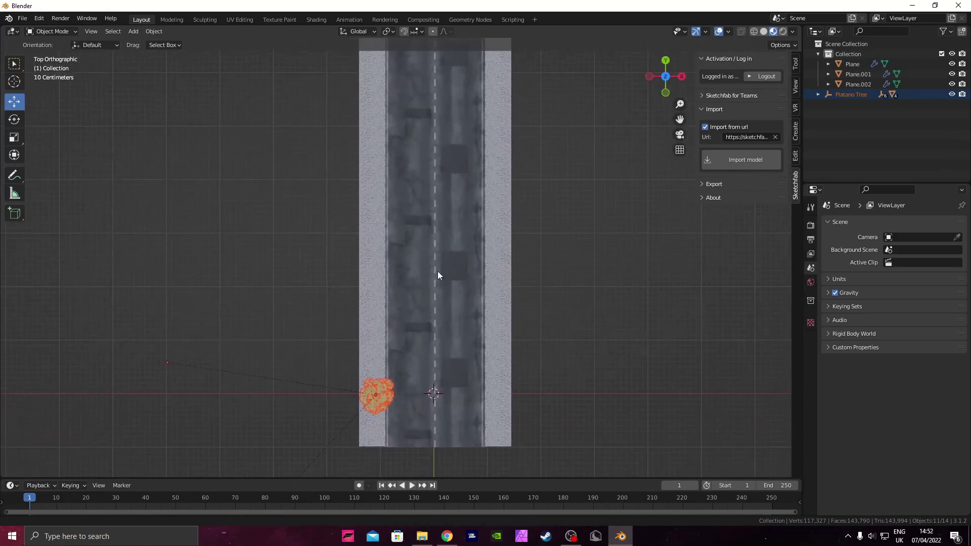
key(shift+d)
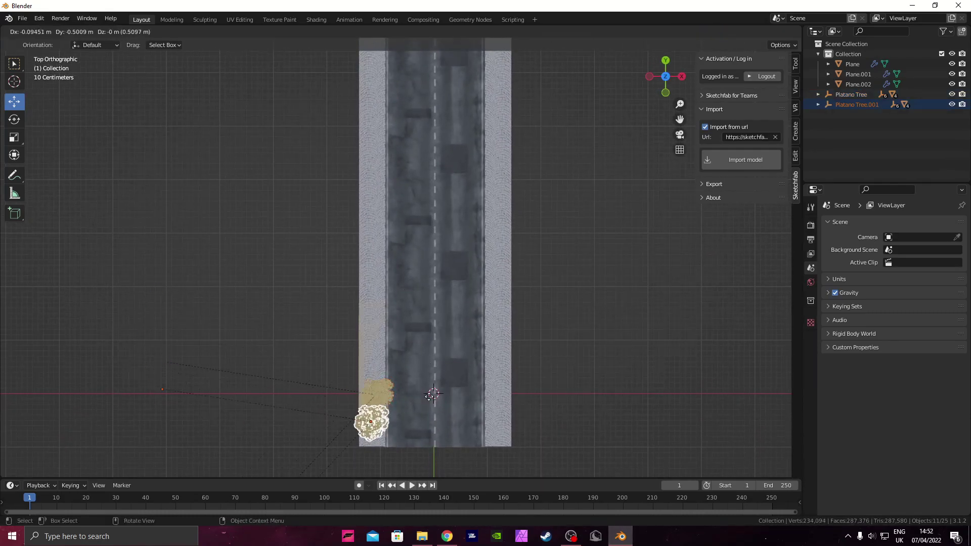
click(539, 365)
middle_drag(539, 385, 481, 281)
scroll(536, 304, up, 4)
key(Home)
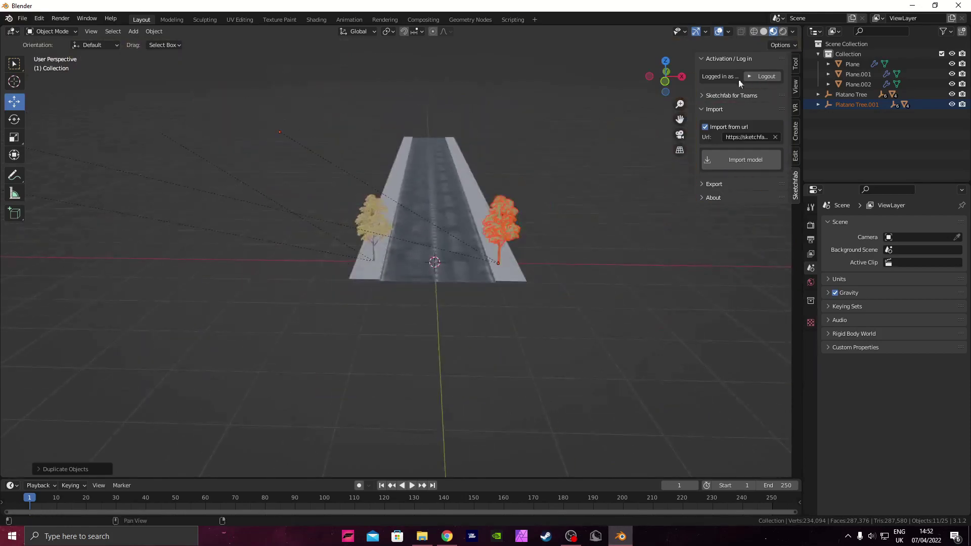
Step: Select both front trees together and duplicate the pair along Y to form a second row on the pavements
click(664, 81)
drag(308, 136, 540, 214)
middle_drag(540, 214, 566, 127)
click(663, 61)
scroll(456, 304, up, 3)
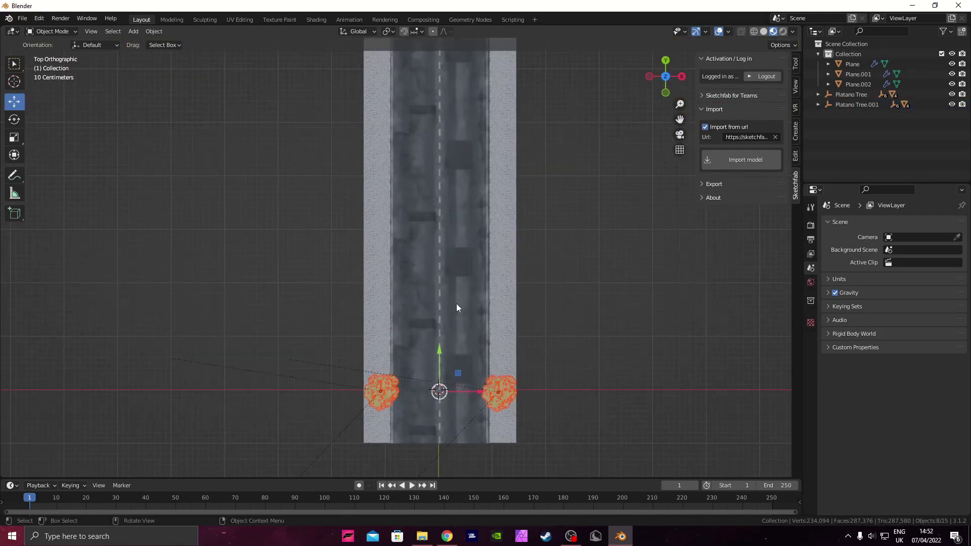
shift+middle_drag(457, 304, 418, 274)
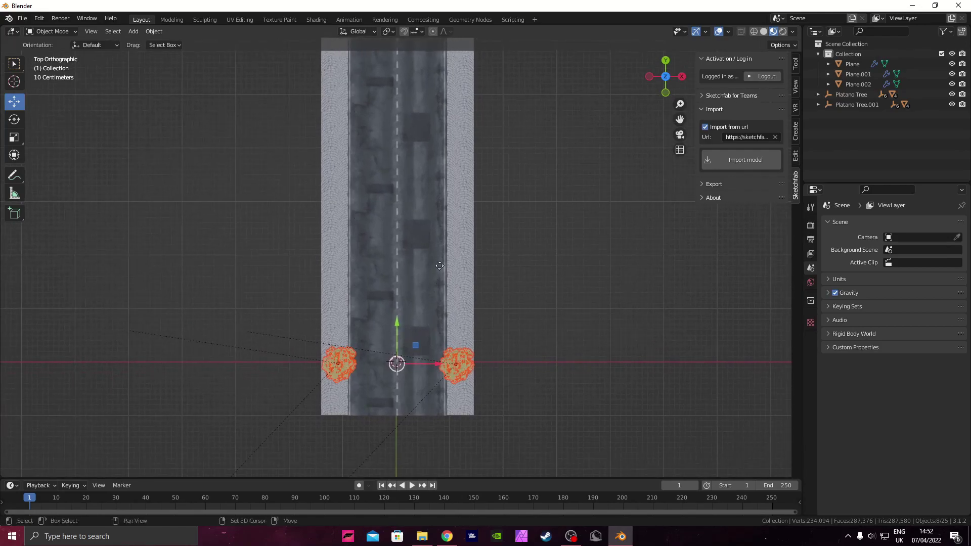
key(shift+d)
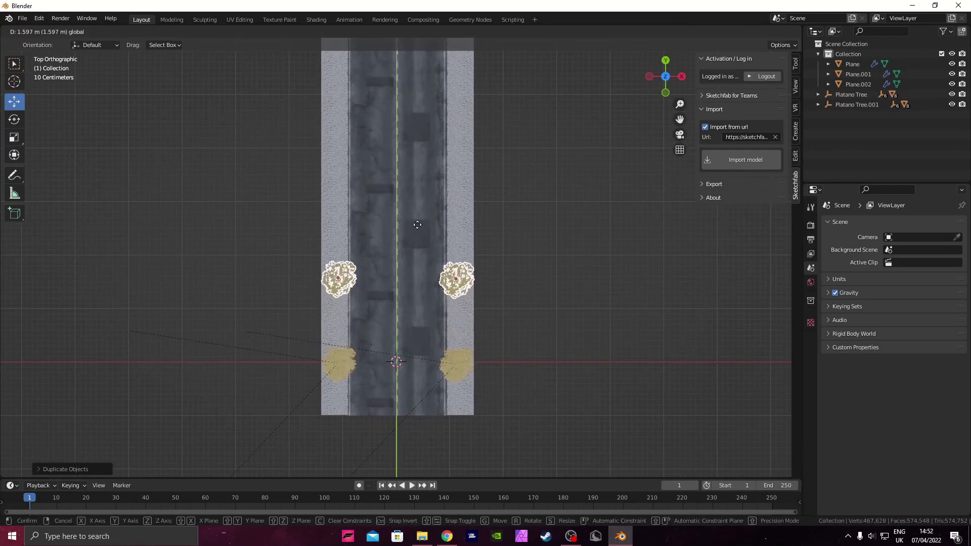
click(418, 218)
shift+middle_drag(476, 232, 471, 299)
scroll(387, 300, down, 3)
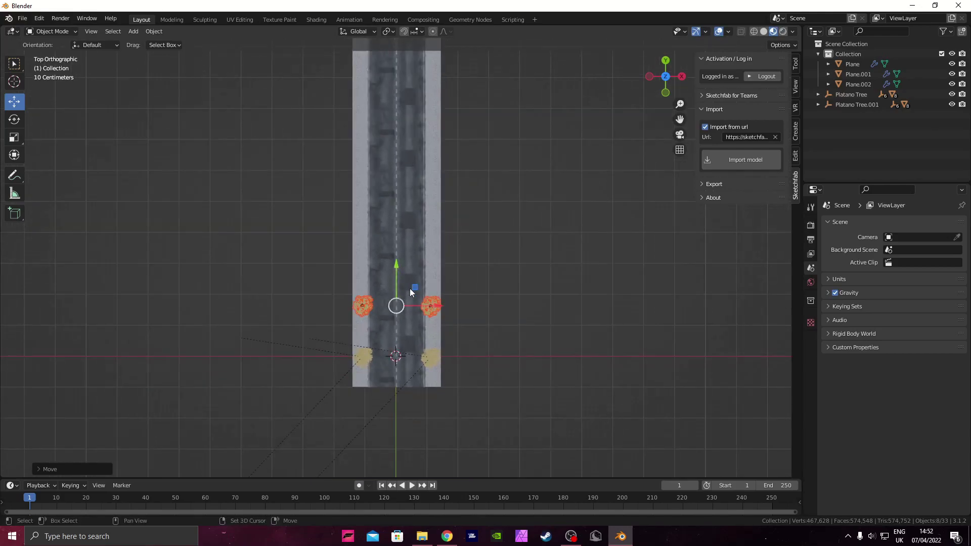
Step: Add two more duplicated tree pairs farther along Y, keeping the spacing between rows even
key(shift+d)
click(412, 212)
shift+middle_drag(412, 212, 384, 294)
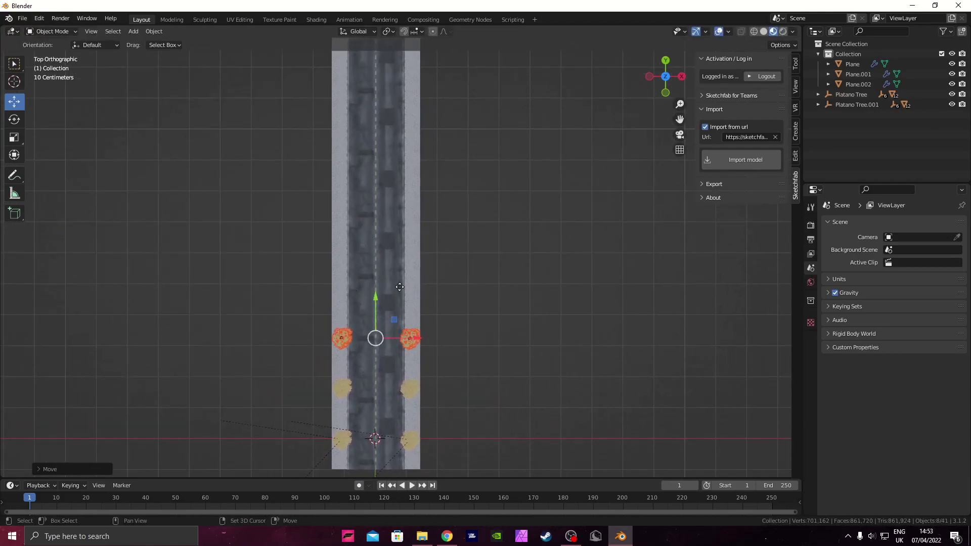
key(shift+d)
right_click(381, 266)
drag(375, 299, 402, 239)
shift+middle_drag(405, 243, 409, 352)
scroll(409, 348, down, 3)
Step: Continue duplicating the tree pairs along Y until both pavements are lined up to the road's far end
key(shift+d)
right_click(407, 313)
drag(392, 342, 395, 184)
key(shift+d)
right_click(398, 318)
key(shift+d)
key(shift+d)
shift+middle_drag(420, 209, 403, 279)
key(shift+d)
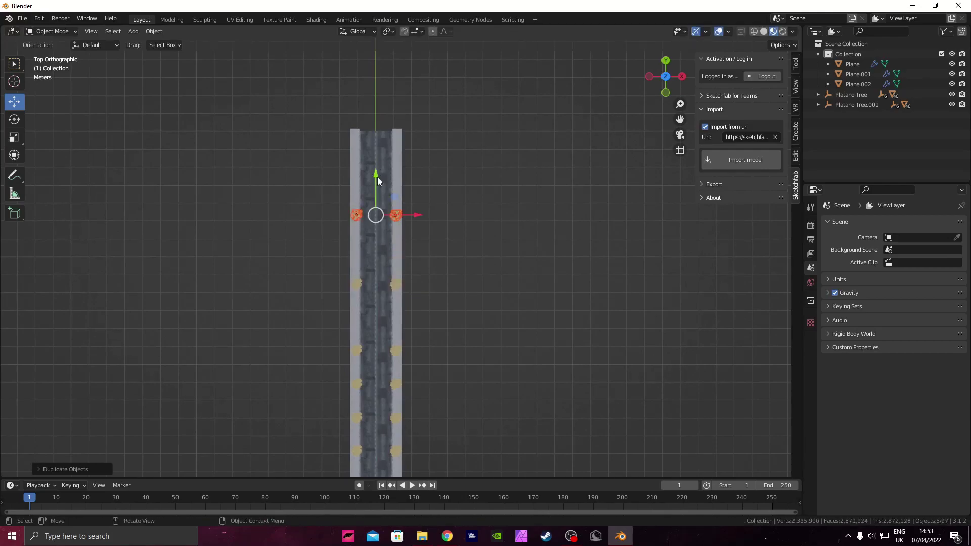
key(y)
click(380, 154)
middle_drag(476, 269, 535, 211)
click(526, 222)
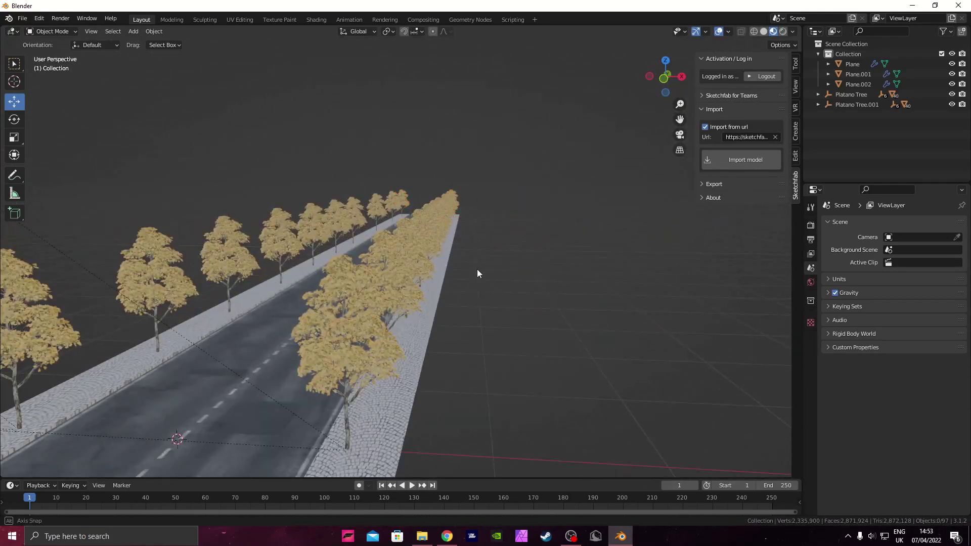
middle_drag(477, 266, 485, 298)
Step: Copy the CCity Building Set 1 page address from the browser and import that model into Blender by its Sketchfab URL
click(448, 533)
click(197, 8)
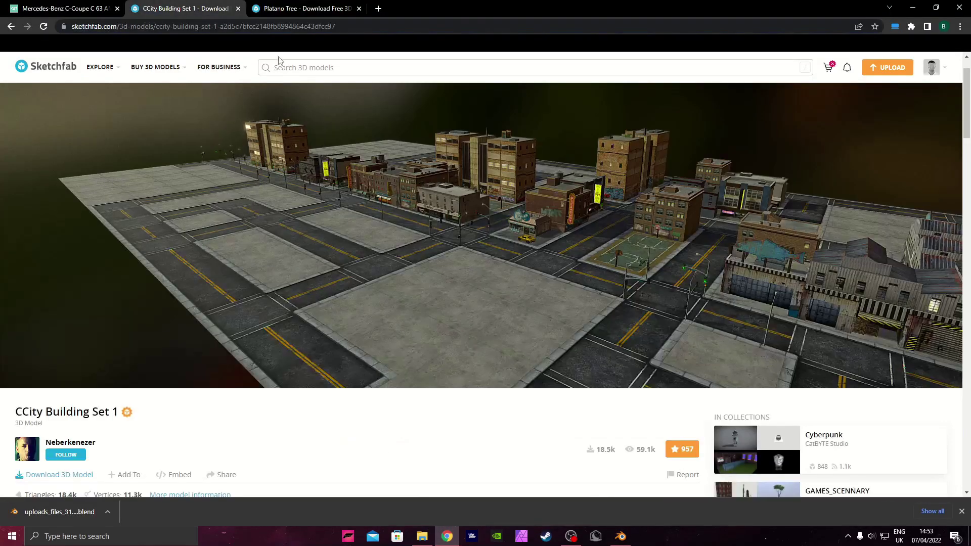
click(290, 29)
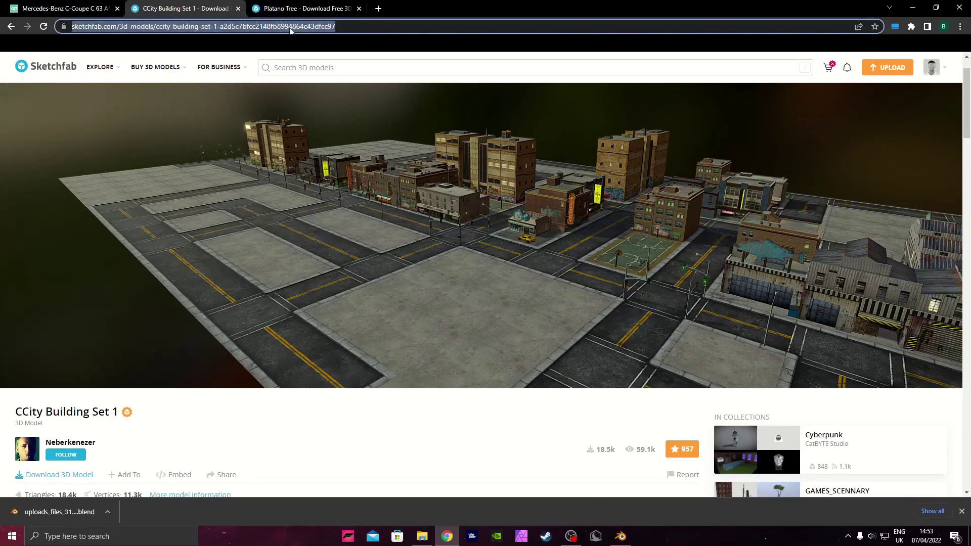
click(621, 536)
click(775, 137)
click(758, 137)
key(ctrl+v)
click(749, 164)
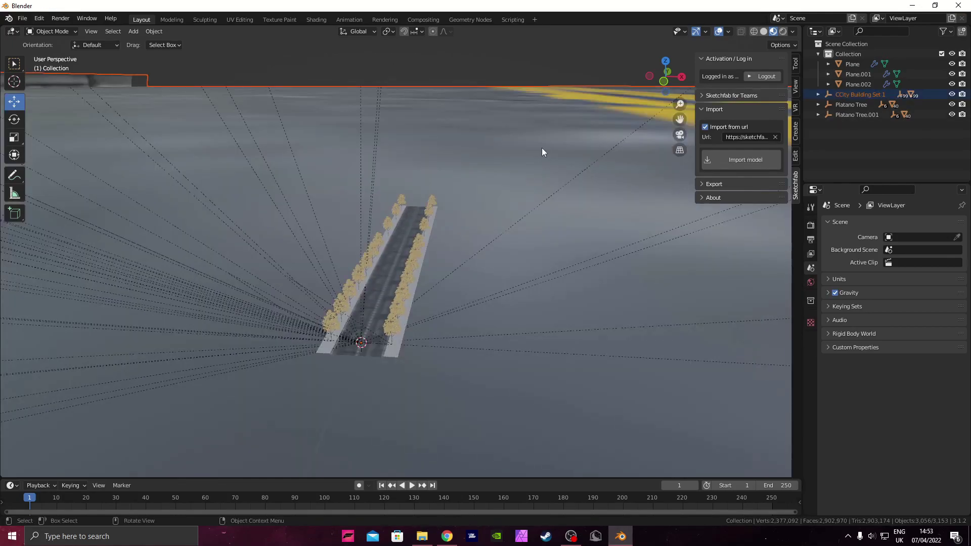
Step: Scale the imported CCity Building Set 1 down repeatedly until its buildings are in proportion with the road
key(s)
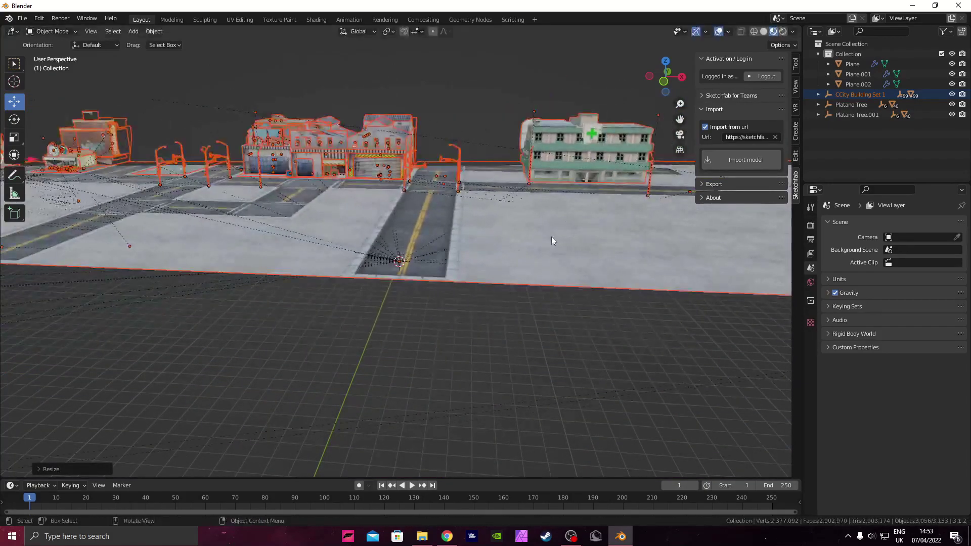
click(562, 225)
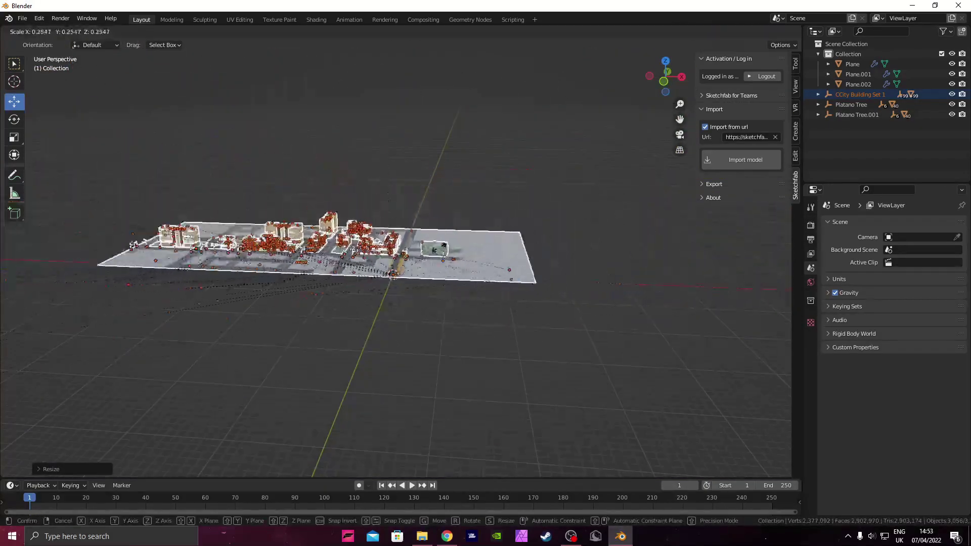
click(416, 254)
scroll(416, 253, up, 7)
key(s)
click(435, 260)
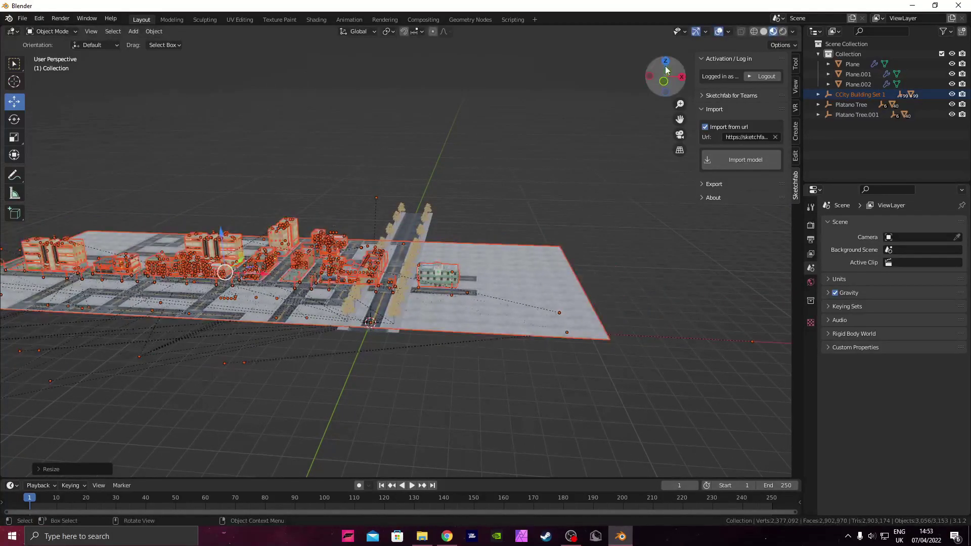
Step: Move the whole building set away from the road to an empty area on its +X side
click(665, 62)
scroll(577, 158, down, 5)
key(g)
click(567, 202)
scroll(563, 202, up, 4)
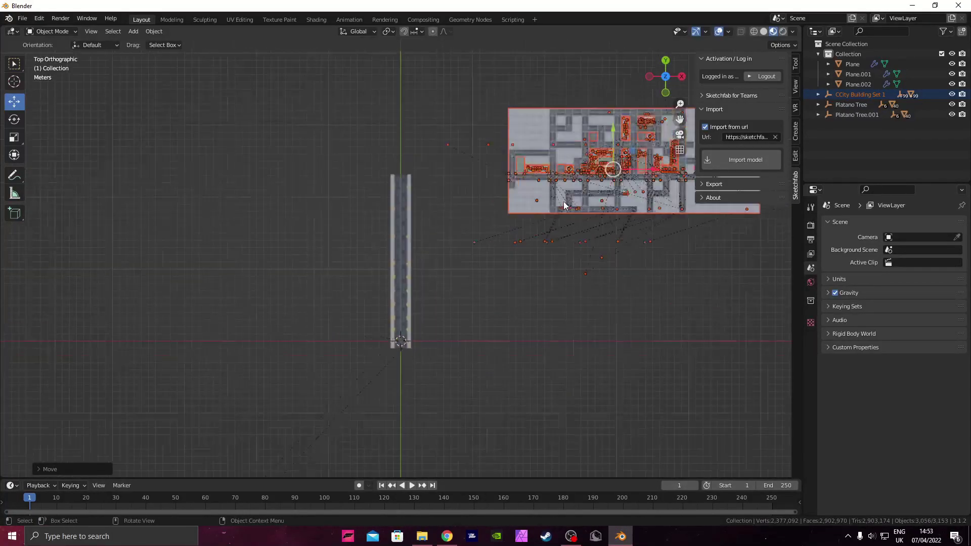
shift+middle_drag(498, 215, 255, 302)
scroll(255, 305, up, 2)
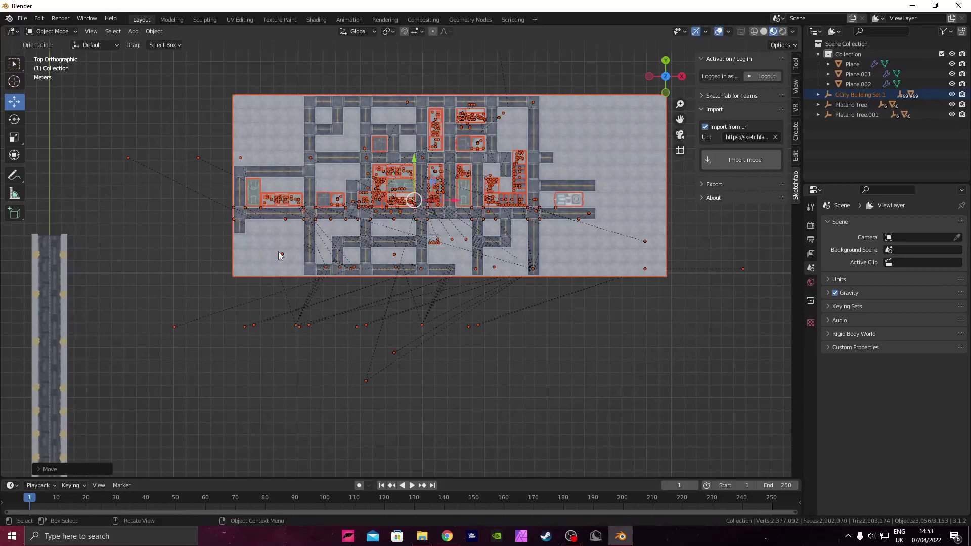
Step: Delete the building set's ground and street surface, keeping the buildings and props
click(274, 252)
key(Delete)
middle_drag(505, 271, 474, 258)
Step: Duplicate a single street lamp from the building set and move the copy over to the tree-lined road
click(477, 258)
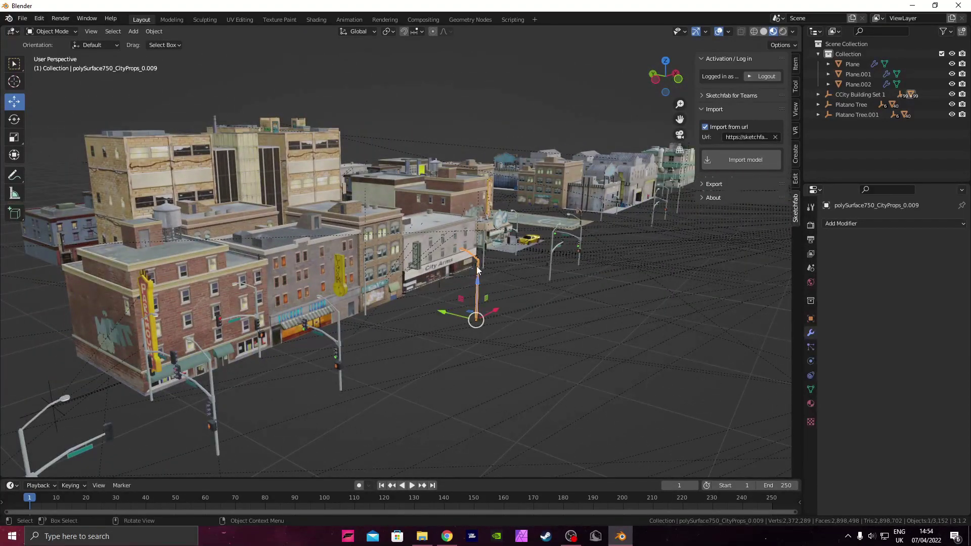
click(666, 61)
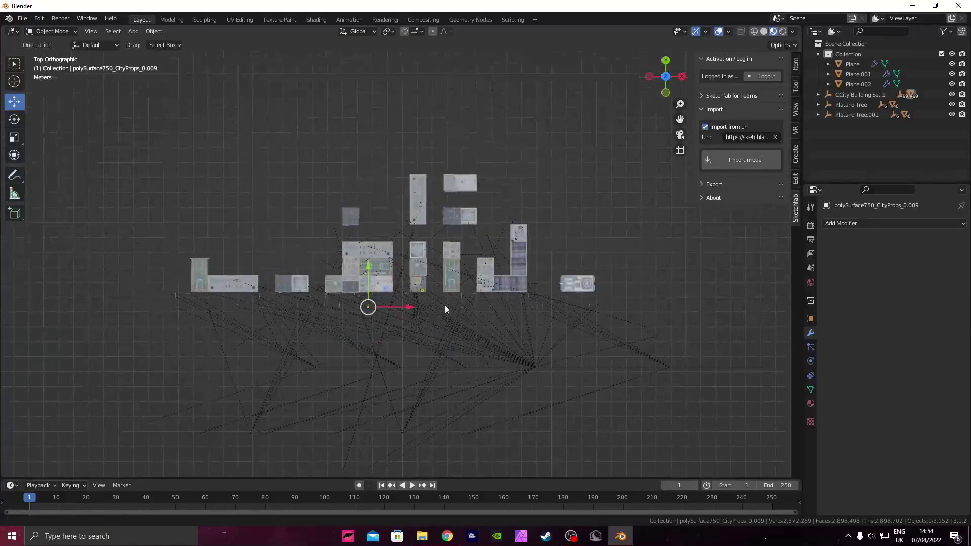
scroll(498, 256, down, 4)
key(shift+d)
click(293, 353)
scroll(299, 354, up, 3)
shift+middle_drag(300, 349, 478, 269)
scroll(304, 344, up, 5)
scroll(320, 316, up, 4)
shift+middle_drag(319, 315, 389, 279)
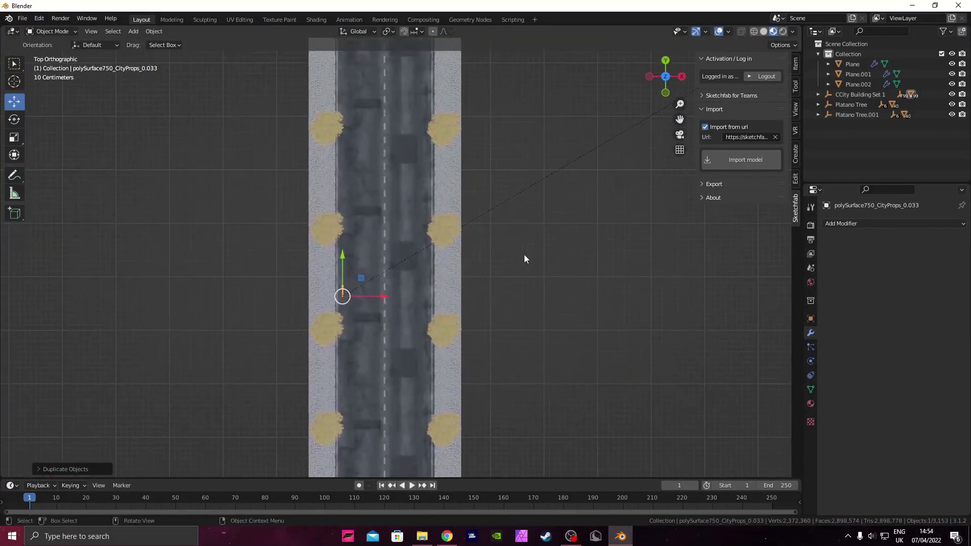
Step: Rotate the lamp 90° and stand it at the kerb of the +X pavement, adjusting its height along Z to the surface
scroll(523, 254, up, 2)
text(r90)
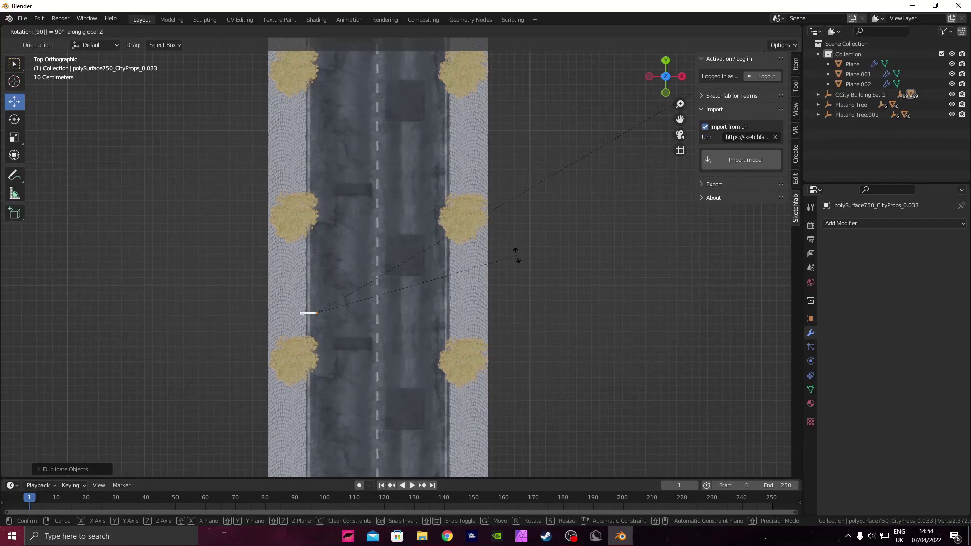
click(516, 256)
key(g)
click(469, 314)
middle_drag(467, 317, 484, 240)
key(g)
key(z)
drag(477, 244, 477, 243)
middle_drag(497, 235, 474, 245)
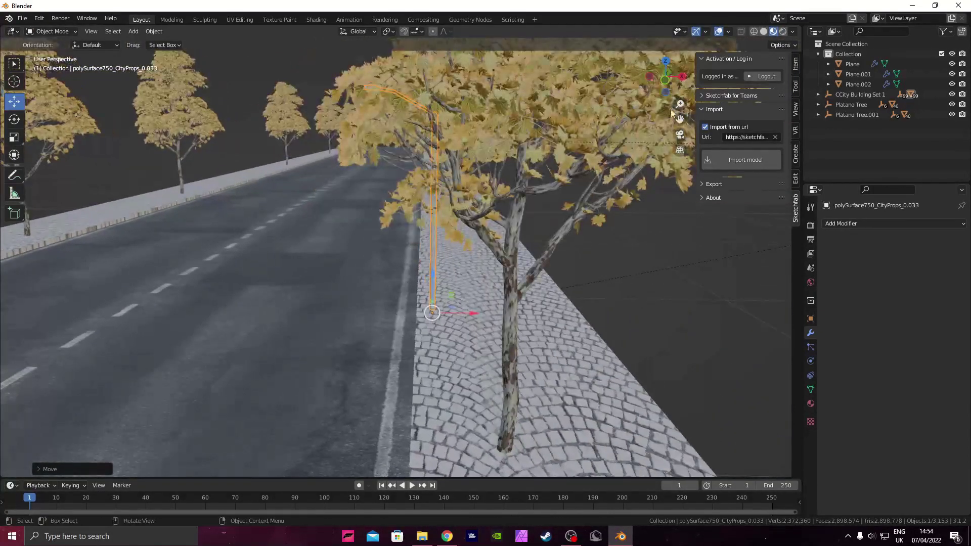
Step: Duplicate the street lamp repeatedly along Y to space copies between the trees on the +X pavement
click(666, 61)
scroll(422, 310, down, 4)
key(shift+d)
click(447, 310)
drag(410, 268, 413, 147)
shift+middle_drag(467, 184, 457, 272)
scroll(450, 268, down, 2)
scroll(397, 241, down, 1)
key(shift+d)
right_click(401, 217)
drag(401, 222, 411, 65)
scroll(410, 152, down, 2)
Step: Copy a lamp to the front of the opposite pavement, mirror it with an X scale of -1 and align it to the kerb
key(shift+d)
key(shift+d)
shift+middle_drag(463, 389, 449, 161)
drag(388, 161, 388, 274)
drag(426, 314, 373, 314)
key(s)
key(x)
key(minus)
key(1)
key(Return)
scroll(361, 322, up, 3)
drag(326, 353, 311, 353)
Step: Duplicate the mirrored lamp along Y to start a matching row of lamps on the -X pavement
key(shift+d)
right_click(284, 333)
drag(274, 320, 297, 116)
key(shift+d)
shift+middle_drag(298, 115, 341, 311)
key(shift+d)
drag(320, 307, 324, 124)
shift+middle_drag(323, 123, 344, 250)
key(shift+d)
scroll(354, 227, down, 4)
Step: Extend the -X pavement's lamp row with further copies along Y towards the road's far end
key(shift+d)
drag(372, 253, 372, 159)
shift+middle_drag(372, 160, 370, 273)
key(shift+d)
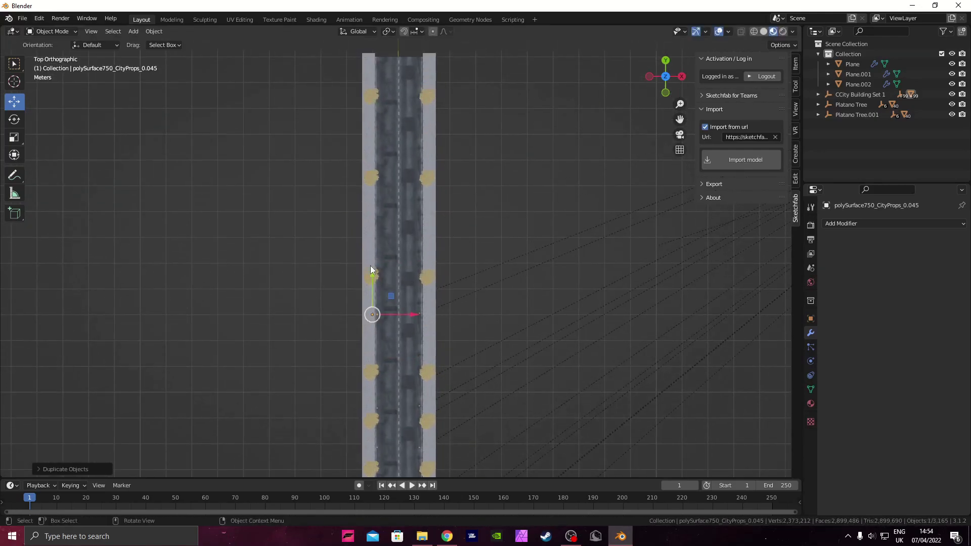
drag(371, 268, 370, 175)
key(shift+d)
key(shift+d)
scroll(384, 177, up, 2)
middle_drag(513, 274, 326, 222)
Step: Duplicate the long multi-storey building with the central tower from the set and move the copy to the road's front section
scroll(524, 269, down, 3)
scroll(354, 232, up, 4)
shift+middle_drag(641, 286, 365, 392)
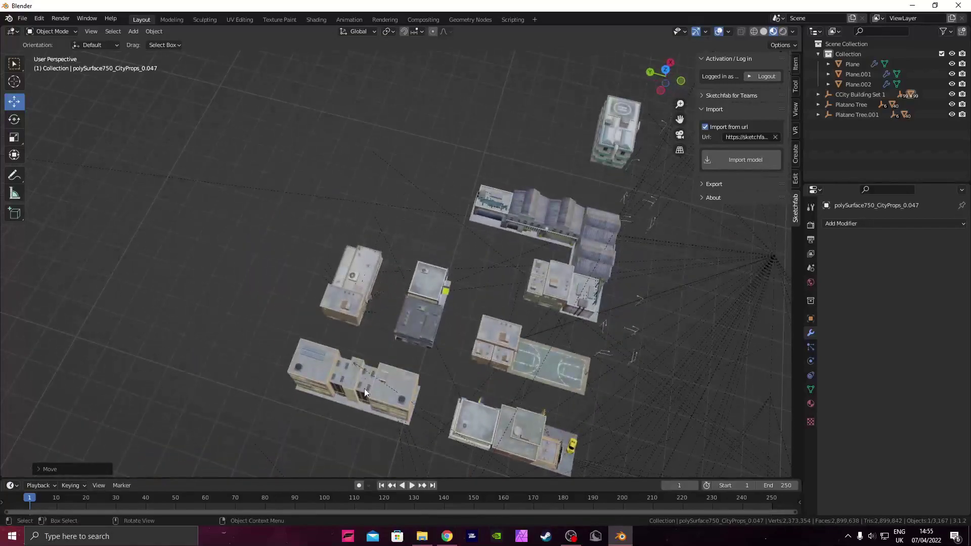
click(666, 68)
drag(207, 173, 295, 316)
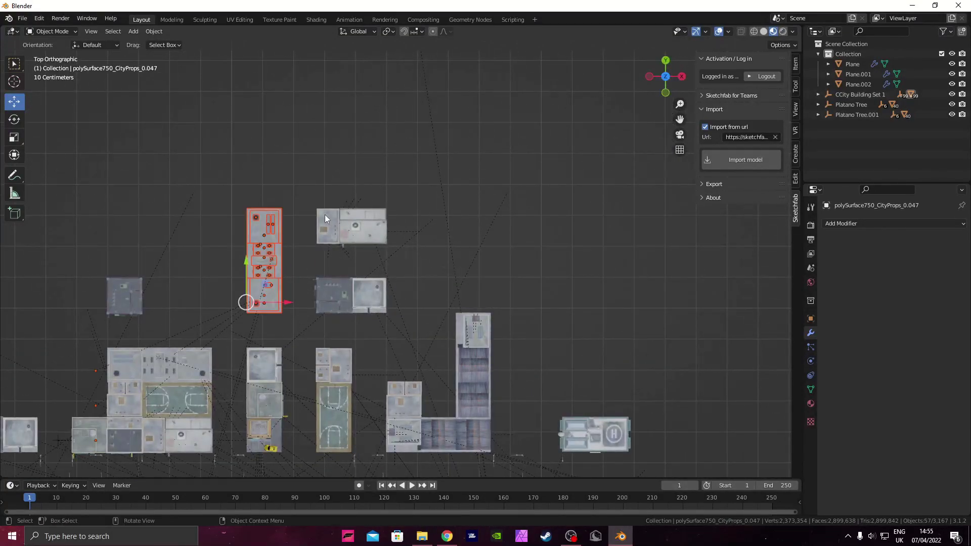
key(shift+d)
key(Escape)
scroll(561, 203, down, 7)
key(g)
scroll(369, 323, up, 5)
click(287, 400)
Step: Move the duplicated building off the road, flush against the outer edge of the +X pavement at the front end
shift+middle_drag(290, 365, 357, 152)
scroll(353, 217, up, 4)
shift+middle_drag(353, 217, 513, 232)
middle_drag(513, 233, 424, 255)
scroll(514, 267, up, 5)
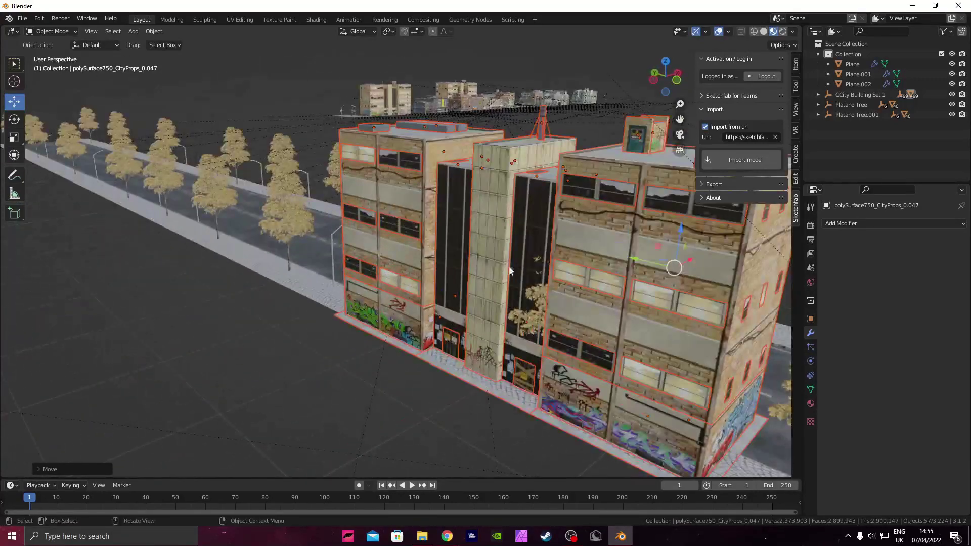
middle_drag(561, 285, 679, 301)
scroll(679, 301, down, 4)
click(665, 63)
scroll(480, 372, up, 5)
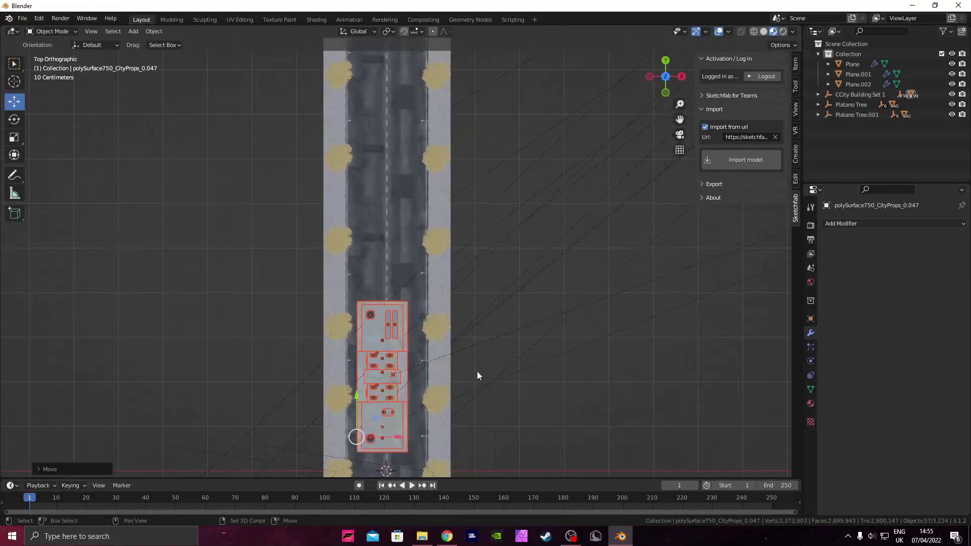
shift+middle_drag(454, 329, 372, 264)
key(g)
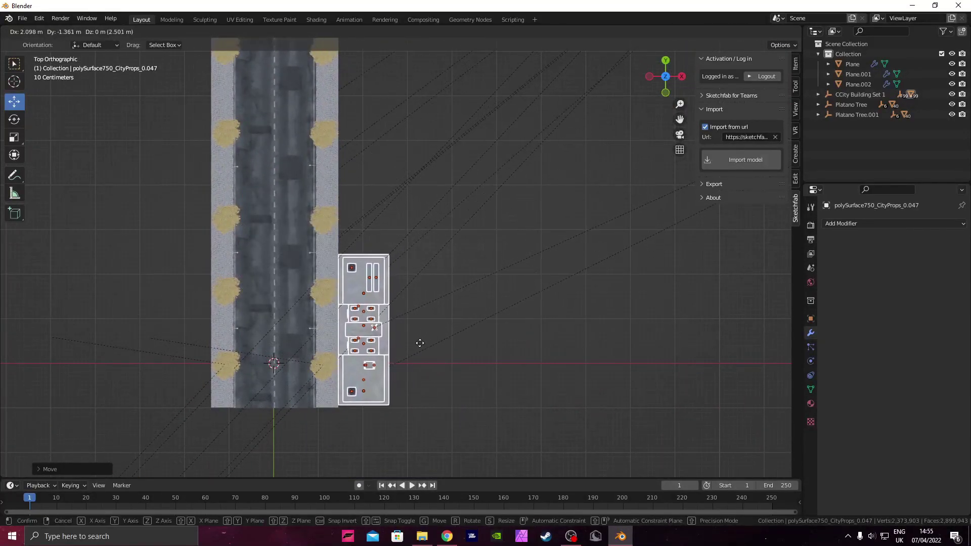
click(429, 338)
Step: Scale the duplicated building down to suit the size of the trees and road
middle_drag(429, 338, 535, 181)
scroll(476, 240, up, 6)
mouse_move(169, 344)
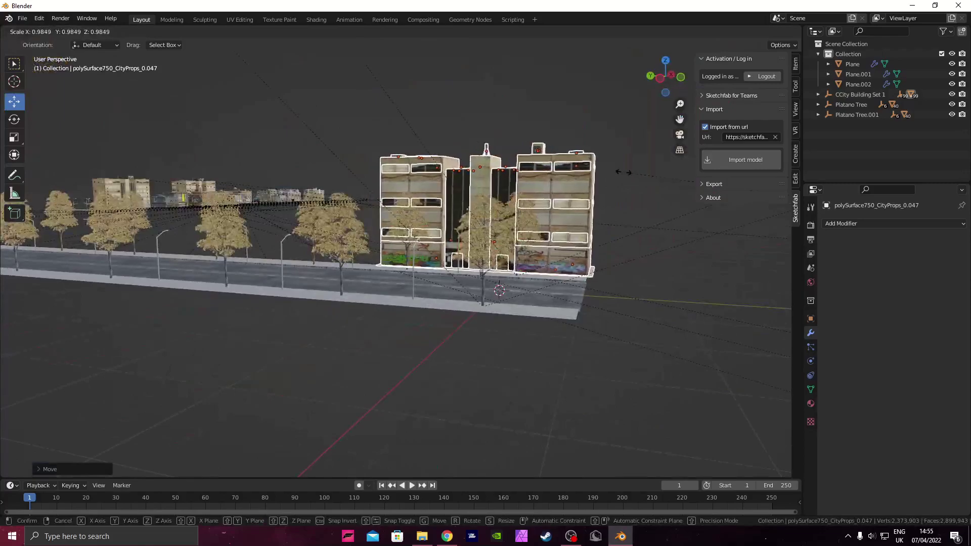
click(164, 344)
middle_drag(366, 269, 393, 260)
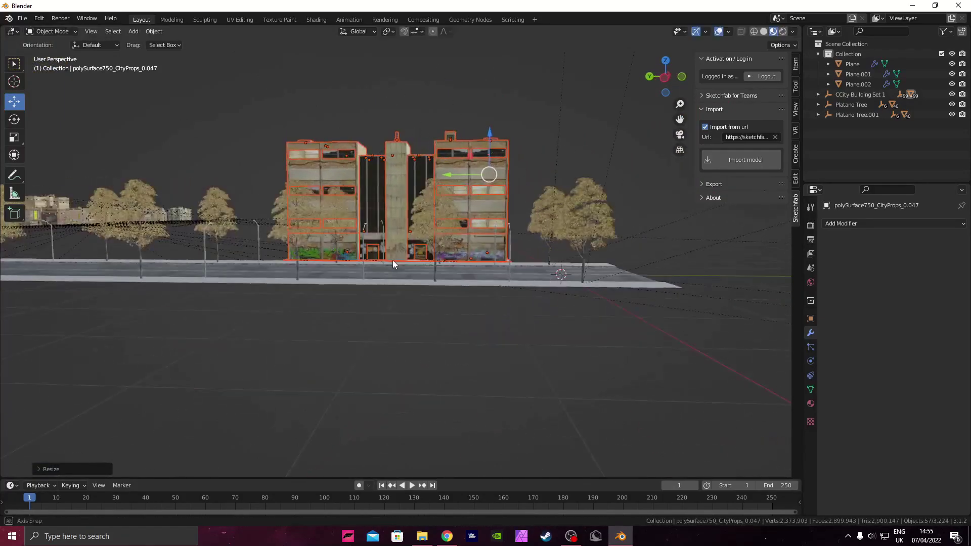
Step: Nudge the scaled building vertically towards ground level and shift it sideways towards the +X pavement's outer edge
scroll(394, 259, up, 1)
drag(508, 126, 509, 129)
scroll(510, 159, up, 4)
middle_drag(509, 160, 388, 169)
scroll(319, 162, down, 1)
drag(345, 109, 281, 117)
middle_drag(282, 117, 342, 110)
scroll(334, 119, up, 4)
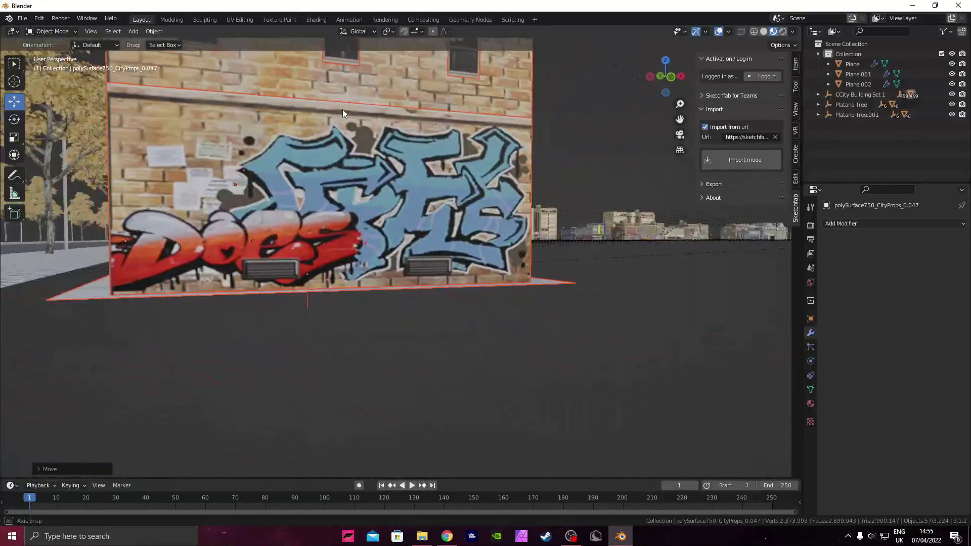
Step: Reposition the building in the front view so its base sits at road level beside the +X pavement
scroll(333, 123, down, 6)
click(670, 77)
scroll(394, 299, up, 6)
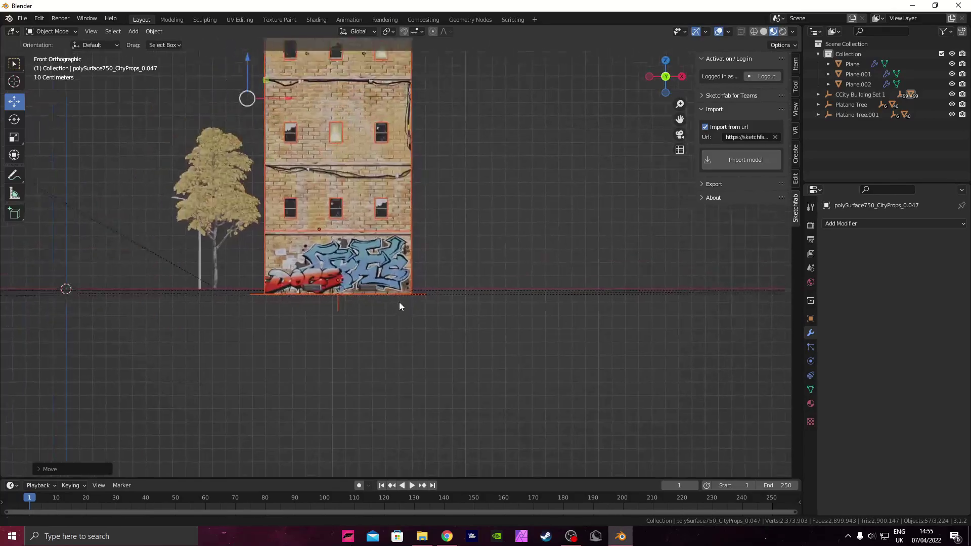
key(g)
click(317, 306)
Step: Select the whole building from above and move it along Y until its front edge lines up with the road's front end
middle_drag(277, 313, 332, 340)
scroll(281, 317, down, 4)
scroll(282, 317, down, 8)
scroll(290, 309, up, 4)
scroll(332, 341, down, 8)
middle_drag(384, 208, 349, 217)
click(517, 307)
middle_drag(517, 308, 569, 306)
click(666, 68)
drag(490, 388, 390, 191)
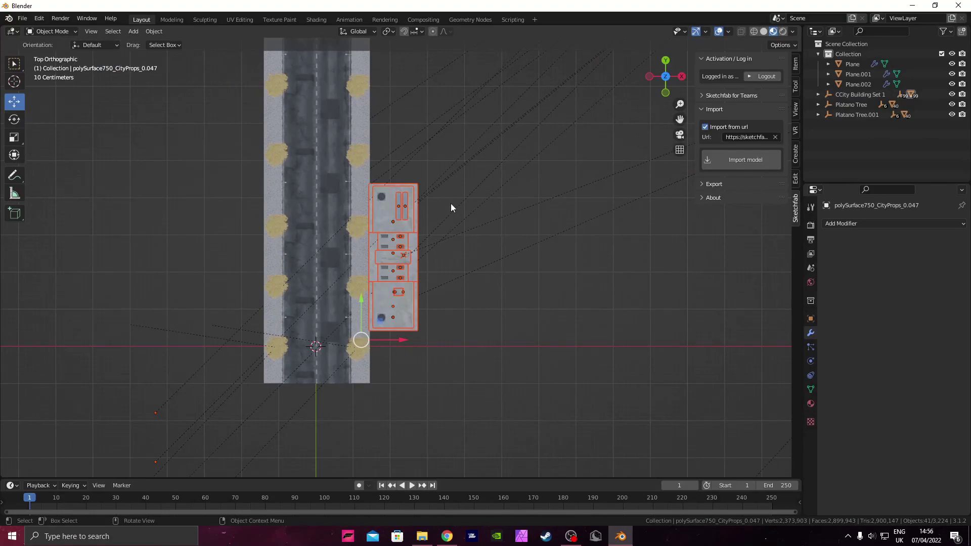
drag(368, 302, 353, 333)
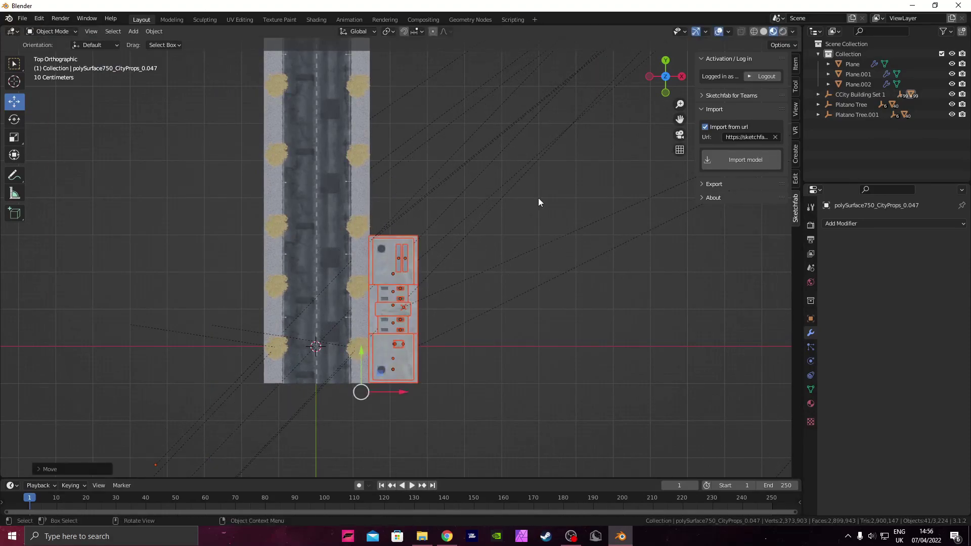
Step: Duplicate a low building from the imported building set and place the copy outside the set, towards the road
click(540, 198)
shift+middle_drag(540, 198, 396, 286)
scroll(396, 286, down, 6)
shift+middle_drag(597, 119, 393, 236)
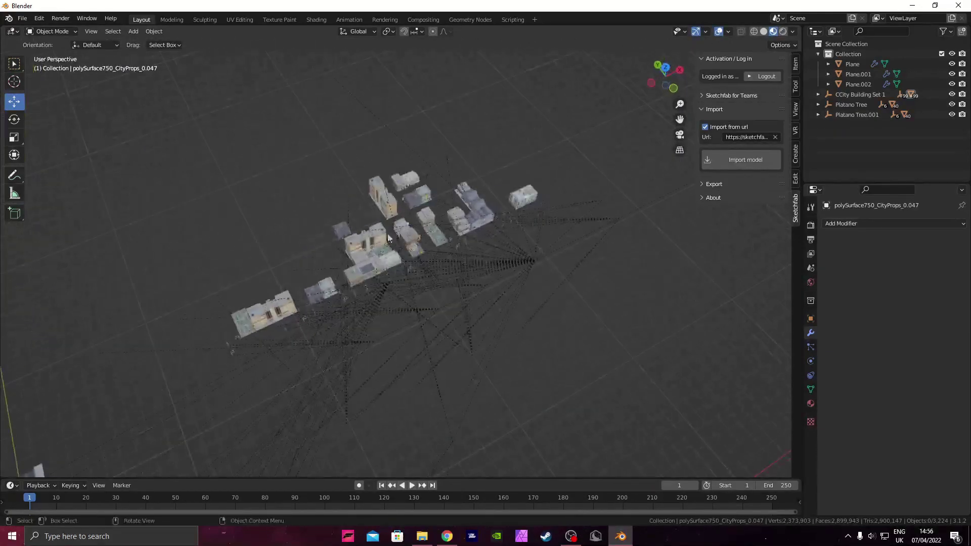
scroll(395, 239, up, 5)
click(665, 68)
middle_drag(364, 268, 410, 245)
click(666, 70)
scroll(458, 166, up, 1)
mouse_move(144, 281)
shift+middle_down()
mouse_move(202, 266)
mouse_move(381, 283)
shift+middle_up()
drag(245, 219, 380, 289)
scroll(371, 265, down, 7)
key(shift+d)
click(243, 324)
Step: Move the low building's copy across the open ground towards the road's front section, near the building already placed
shift+middle_drag(273, 304, 405, 253)
middle_drag(384, 283, 405, 223)
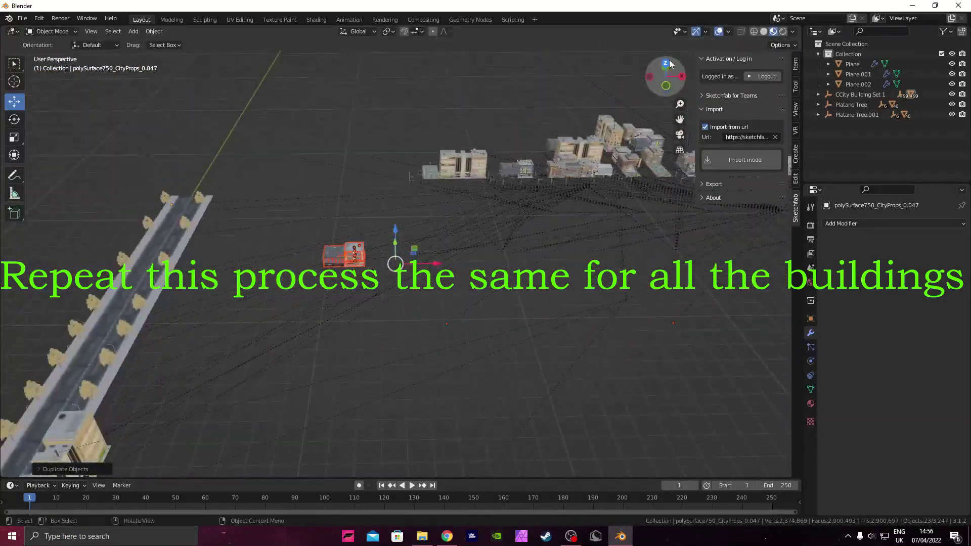
click(665, 69)
drag(413, 244, 373, 356)
click(274, 459)
scroll(324, 425, up, 6)
middle_drag(354, 354, 476, 243)
click(665, 76)
click(665, 76)
click(665, 61)
scroll(475, 234, down, 12)
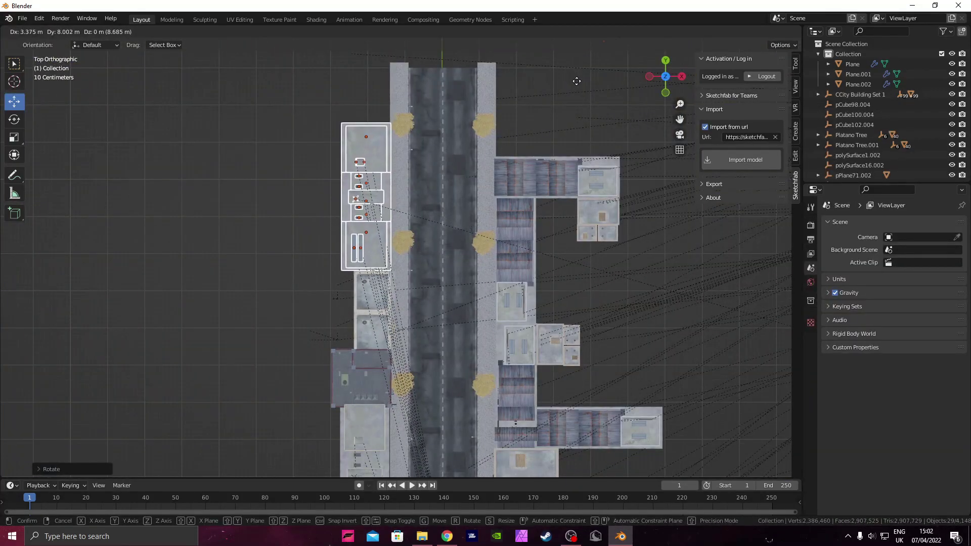
Step: Place the rotated copy of the central-tower building at the end of the -X building row, along the pavement's outer edge, and deselect it
click(576, 81)
scroll(454, 136, up, 2)
middle_drag(454, 136, 452, 147)
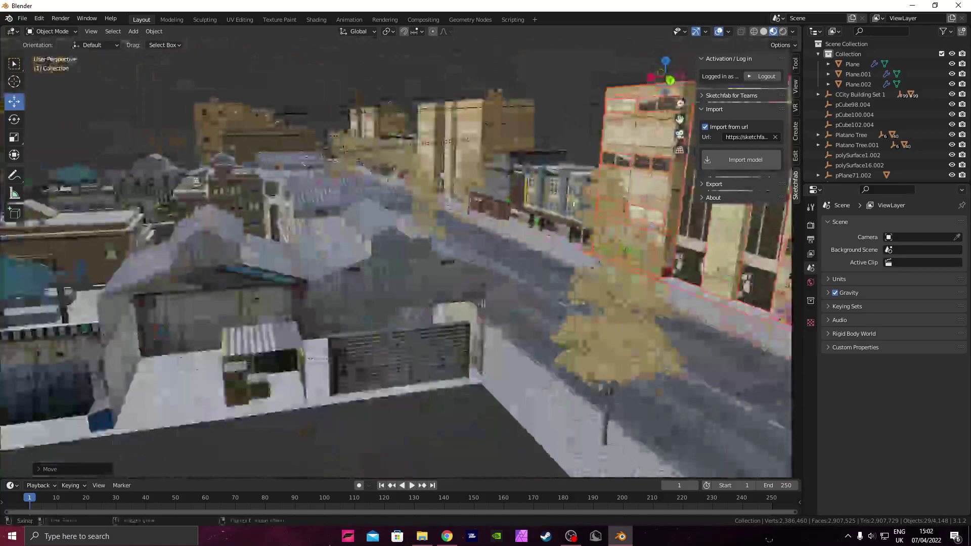
shift+middle_drag(452, 147, 347, 190)
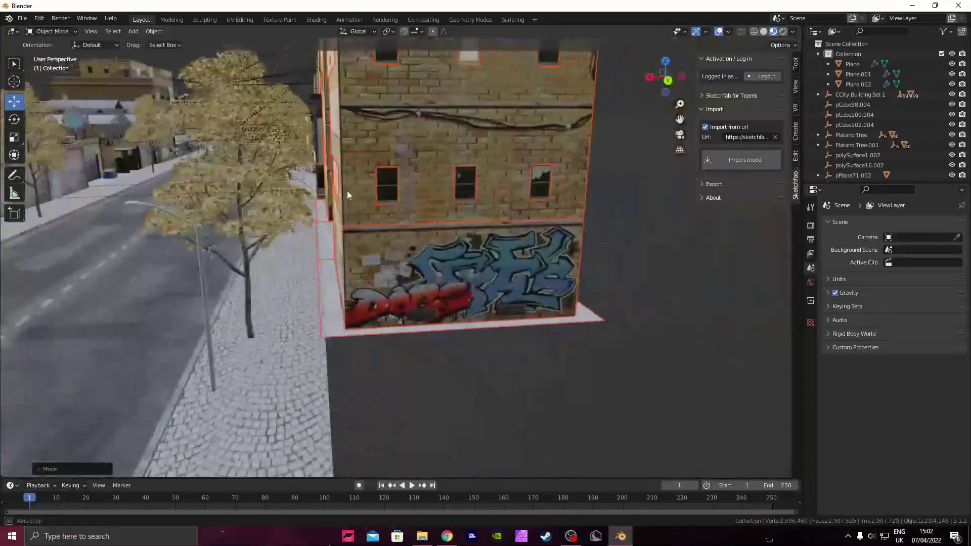
scroll(347, 190, down, 4)
click(469, 314)
Step: Open the world's shader nodes in the Shading workspace and add an environment texture with mapping and texture coordinate nodes for the Background
middle_drag(396, 272, 551, 280)
scroll(550, 280, down, 3)
mouse_move(339, 217)
middle_down()
mouse_move(364, 228)
mouse_move(432, 216)
mouse_move(351, 173)
mouse_move(331, 101)
middle_up()
click(323, 20)
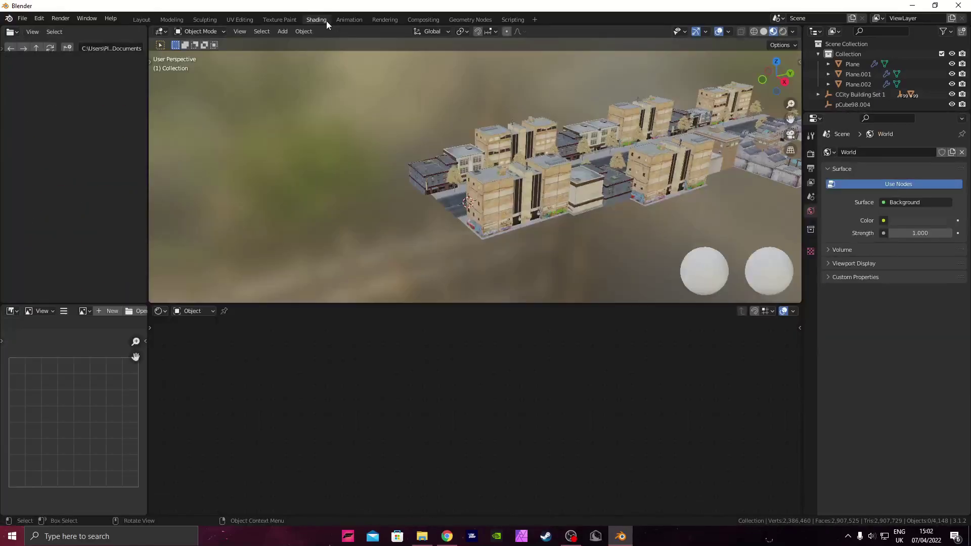
middle_drag(668, 159, 582, 167)
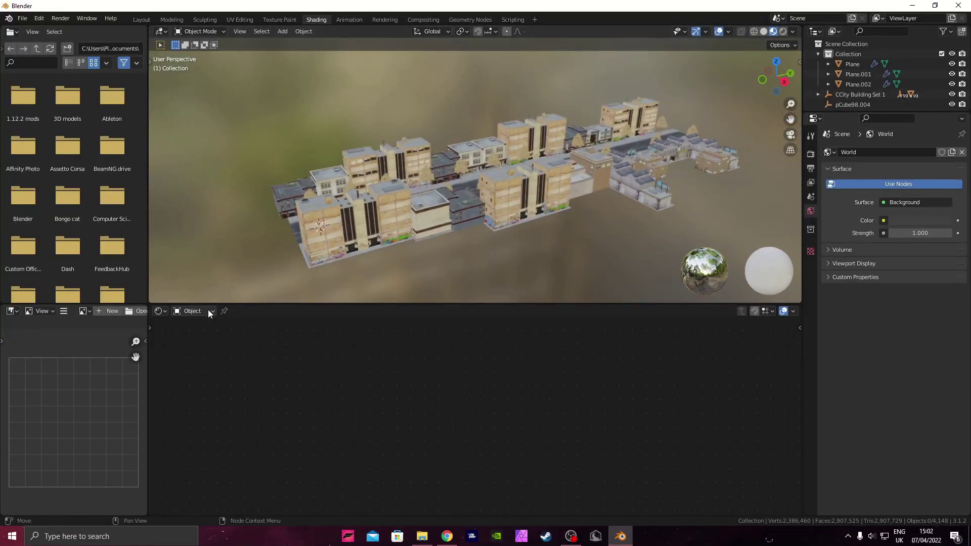
middle_drag(516, 395, 606, 475)
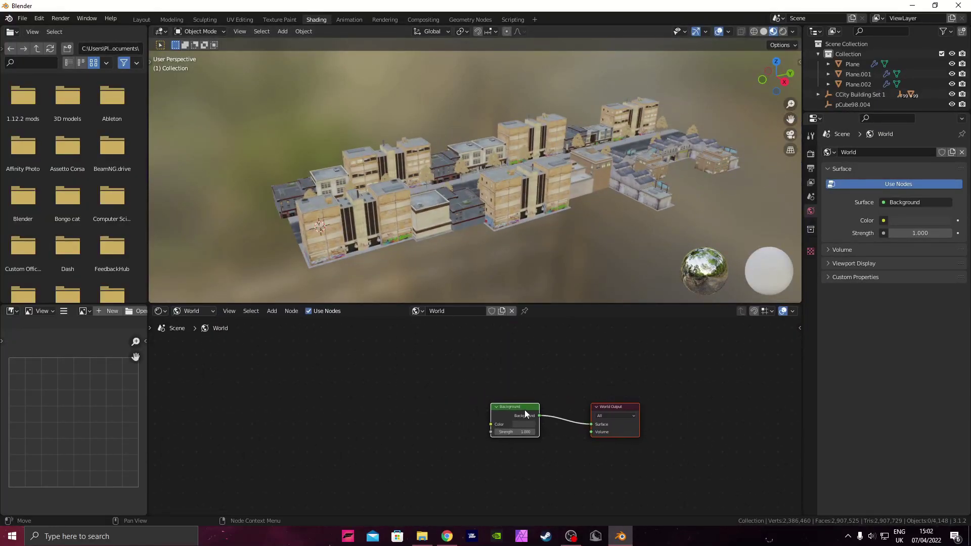
key(ctrl+t)
drag(482, 386, 438, 407)
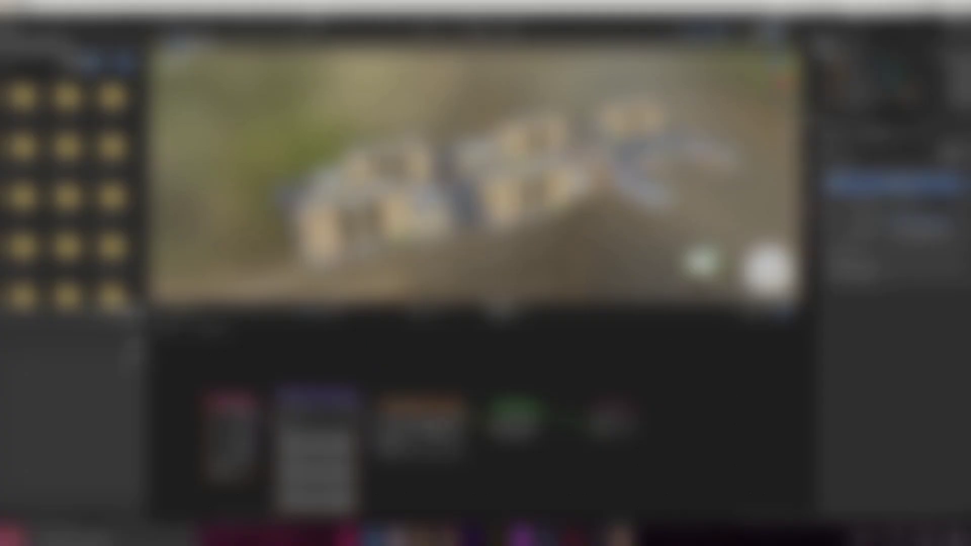
Step: Browse the saved asset folders for an HDR image to load into the world's environment texture
click(444, 426)
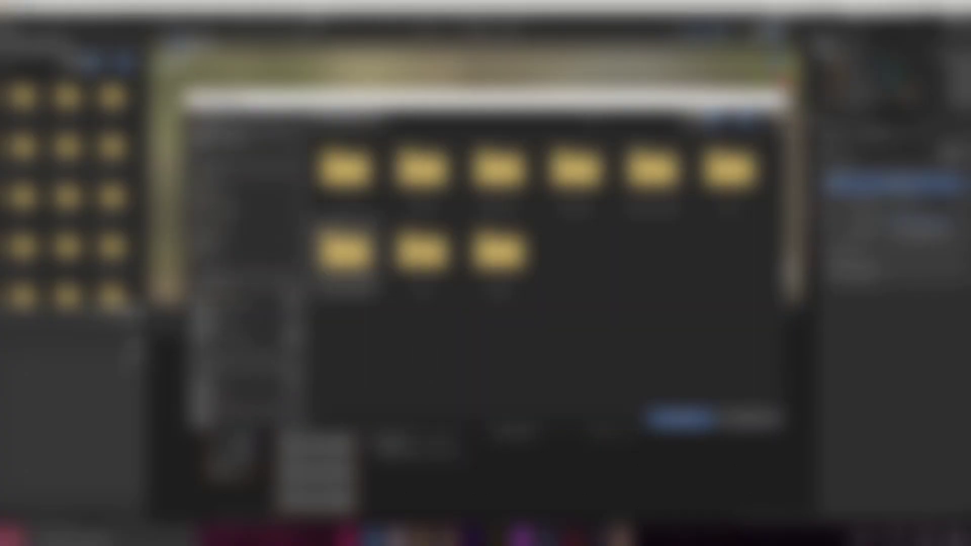
double_click(345, 255)
click(247, 306)
click(499, 172)
double_click(499, 172)
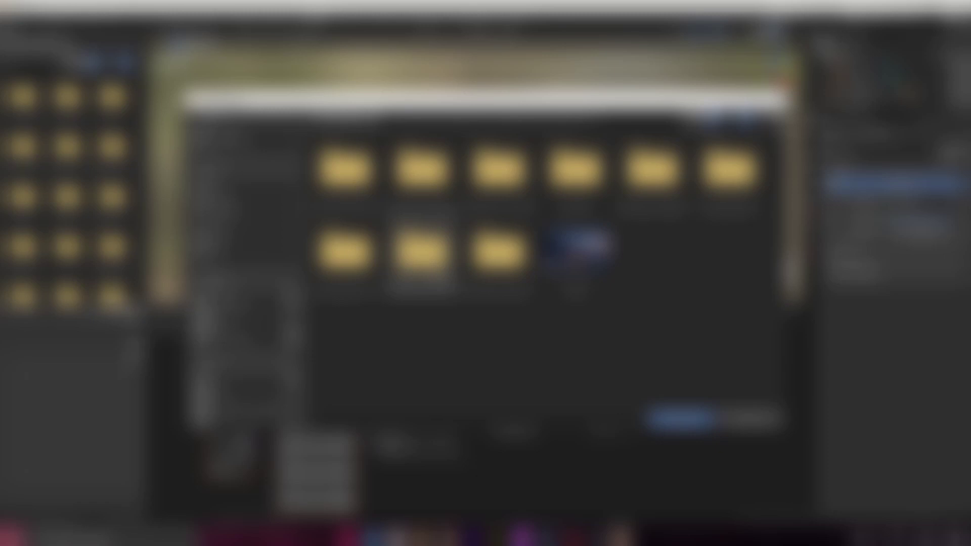
double_click(422, 253)
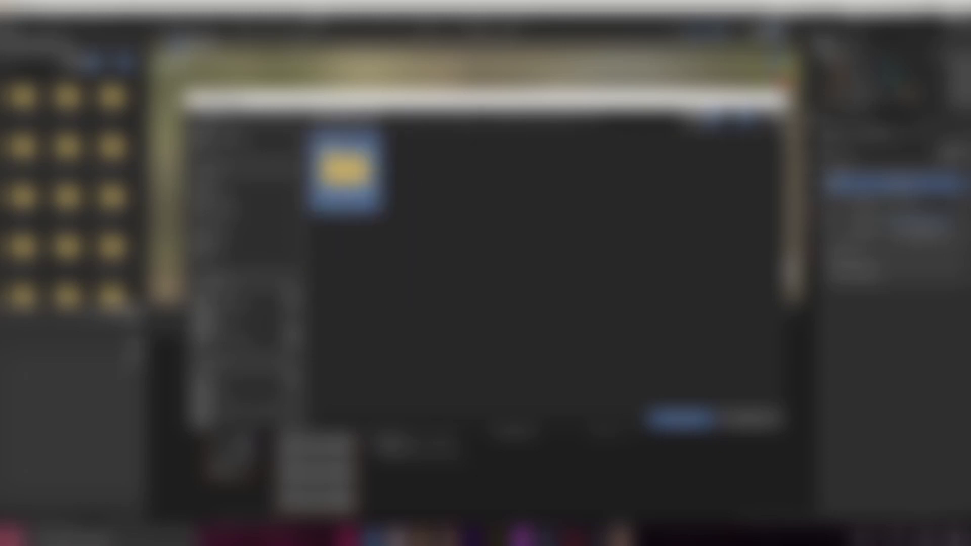
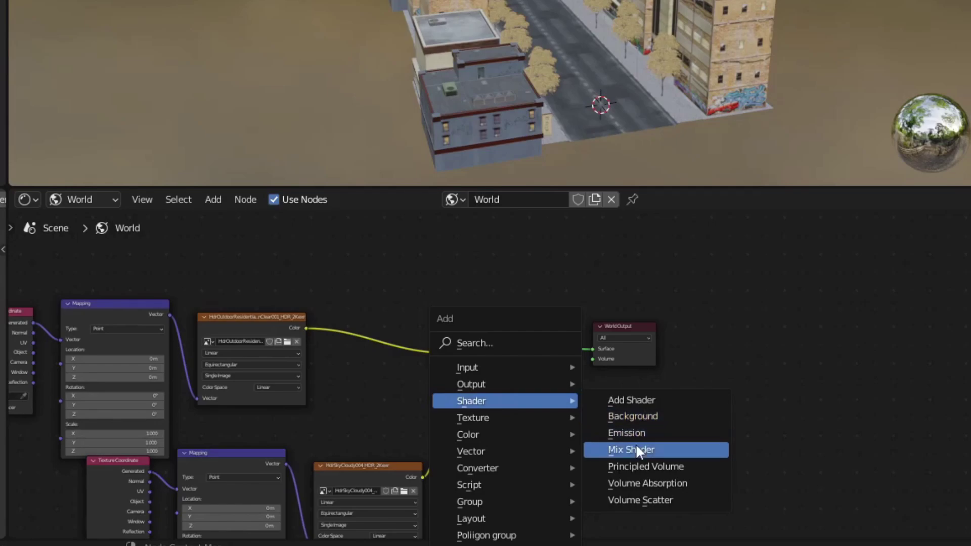
Step: Insert a Mix Shader before the World Output and connect the second Background to its second shader input
click(635, 443)
click(571, 369)
drag(506, 431, 548, 388)
key(Escape)
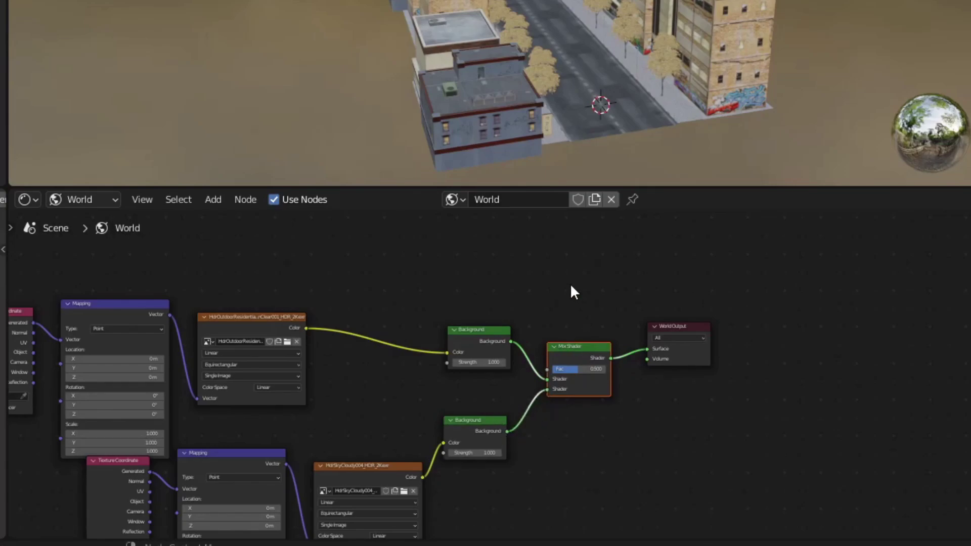
Step: Add a Light Path node and connect its Is Camera Ray output to the Mix Shader's Fac input
scroll(571, 288, down, 2)
key(shift+a)
mouse_move(504, 244)
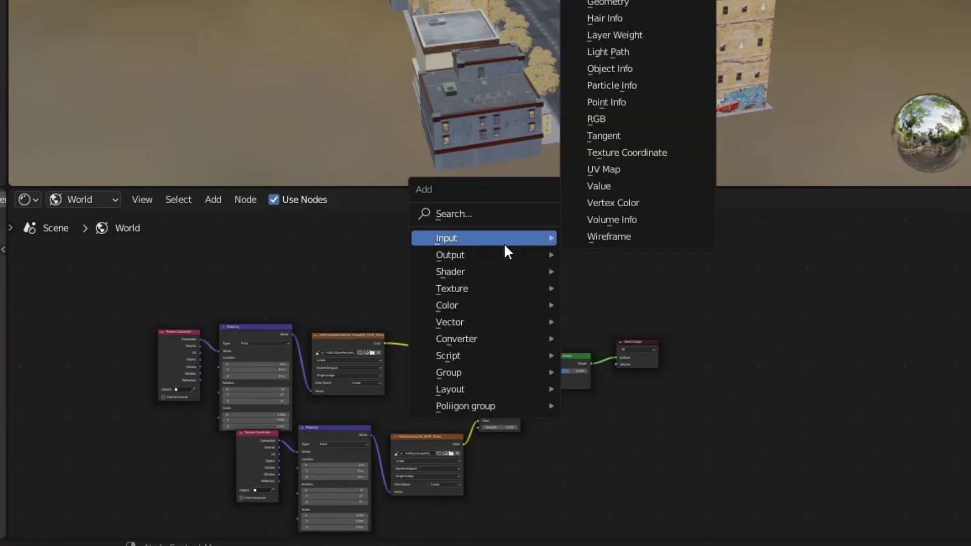
click(607, 52)
click(434, 194)
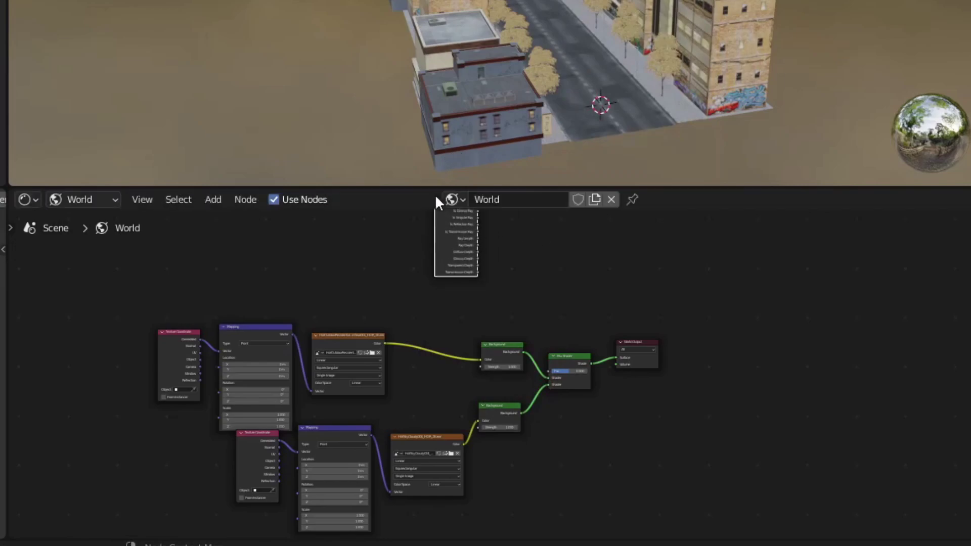
middle_drag(505, 295, 505, 355)
scroll(477, 300, up, 1)
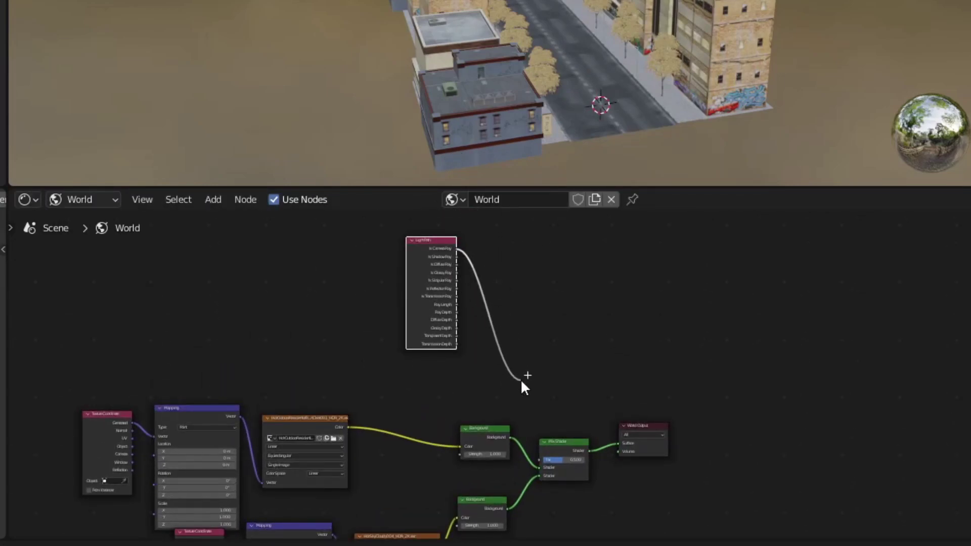
drag(520, 378, 540, 463)
scroll(536, 425, up, 8)
shift+middle_drag(490, 321, 504, 265)
scroll(549, 462, down, 3)
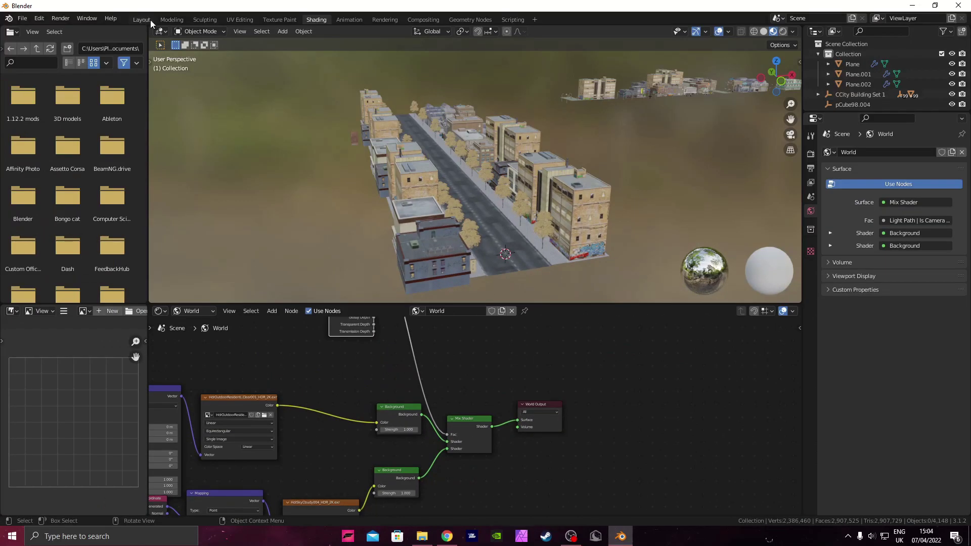
Step: Return to the Layout workspace and show the street in rendered shading, looking along the road
click(142, 19)
scroll(206, 99, down, 5)
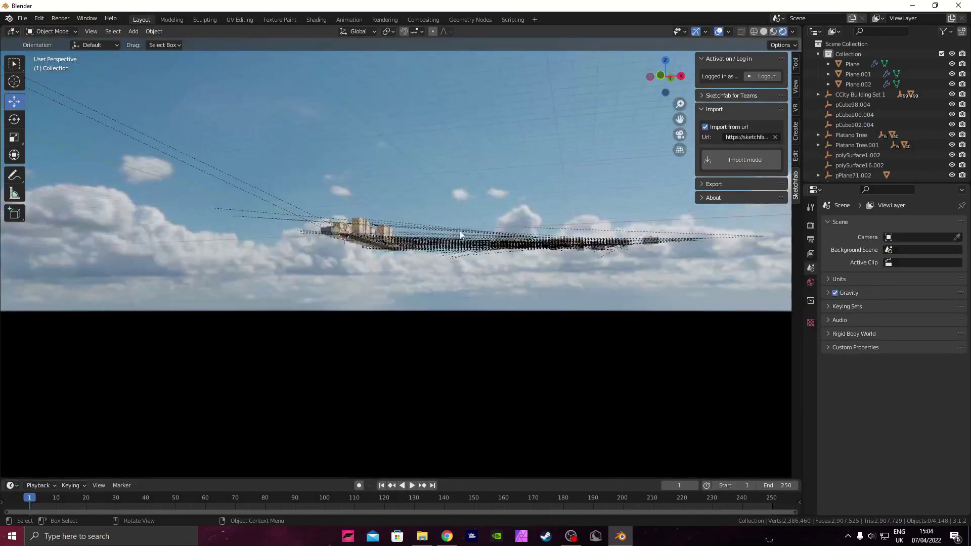
middle_drag(206, 99, 283, 129)
scroll(544, 266, up, 5)
middle_drag(343, 260, 596, 371)
middle_drag(435, 354, 420, 124)
scroll(559, 296, up, 4)
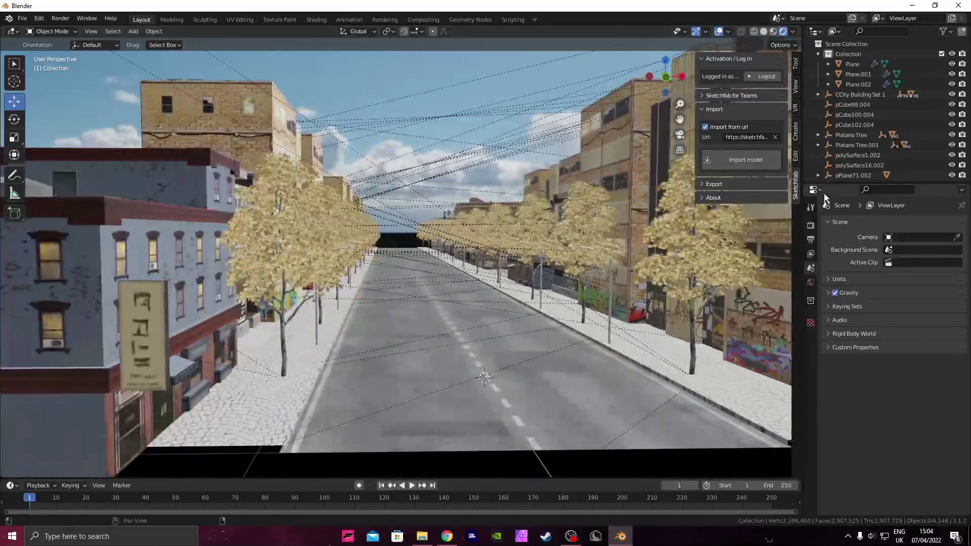
Step: Set the render engine to Cycles and its device to GPU Compute
click(810, 225)
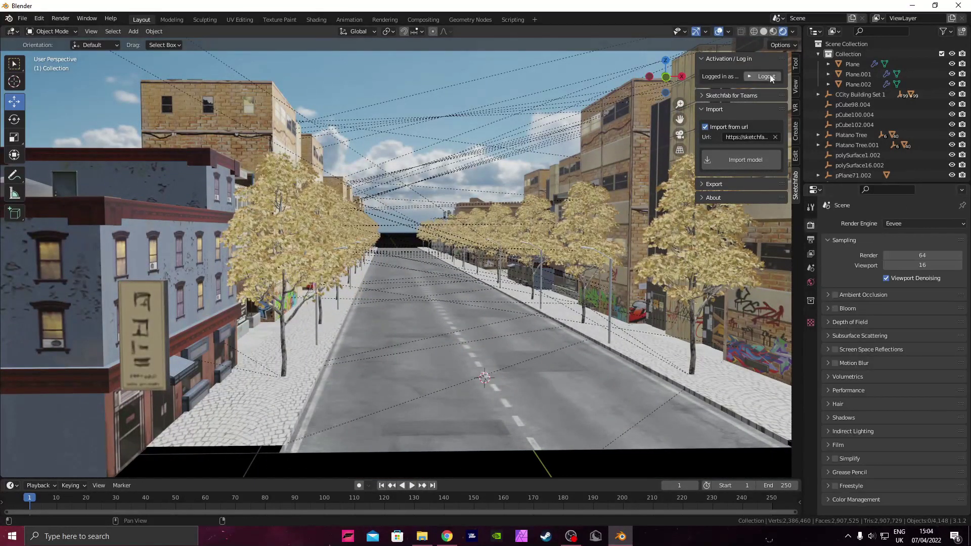
click(892, 223)
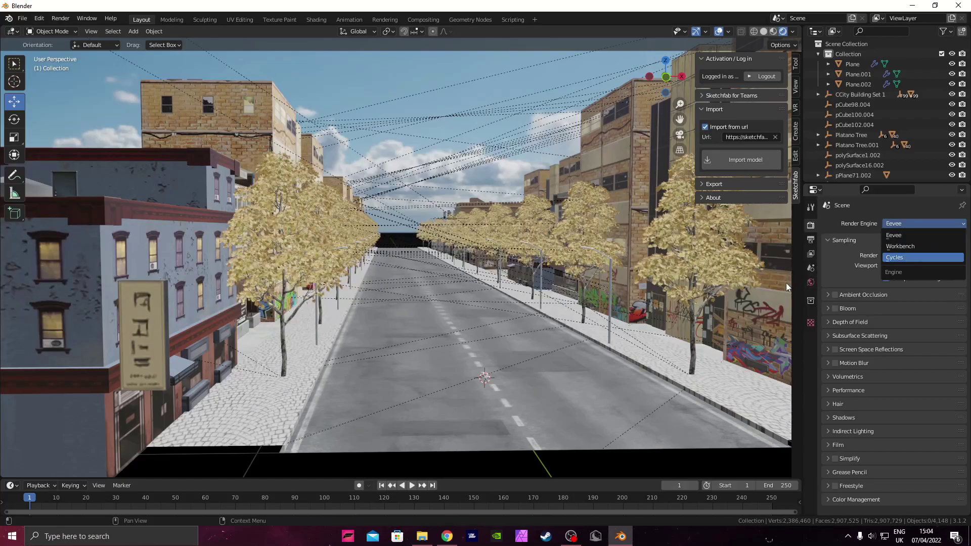
key(Return)
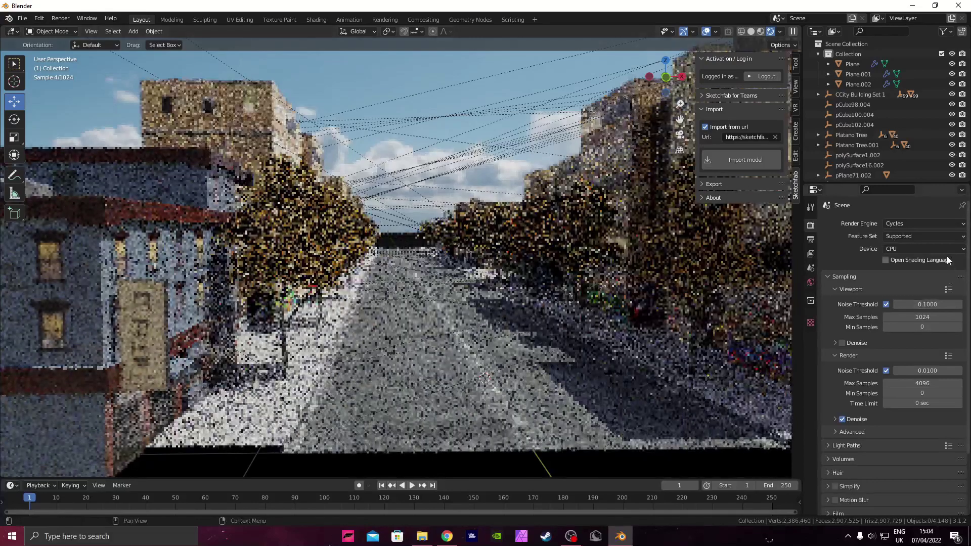
click(912, 248)
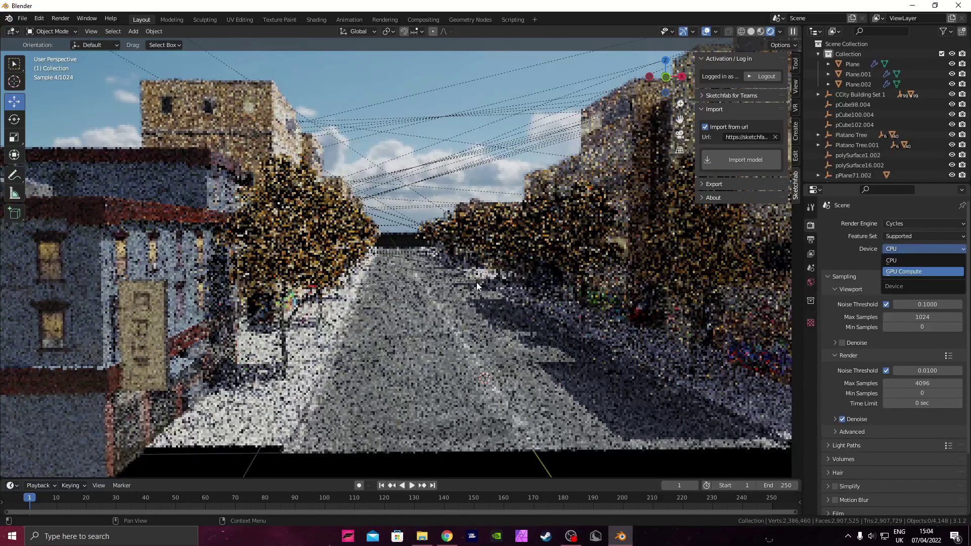
key(Return)
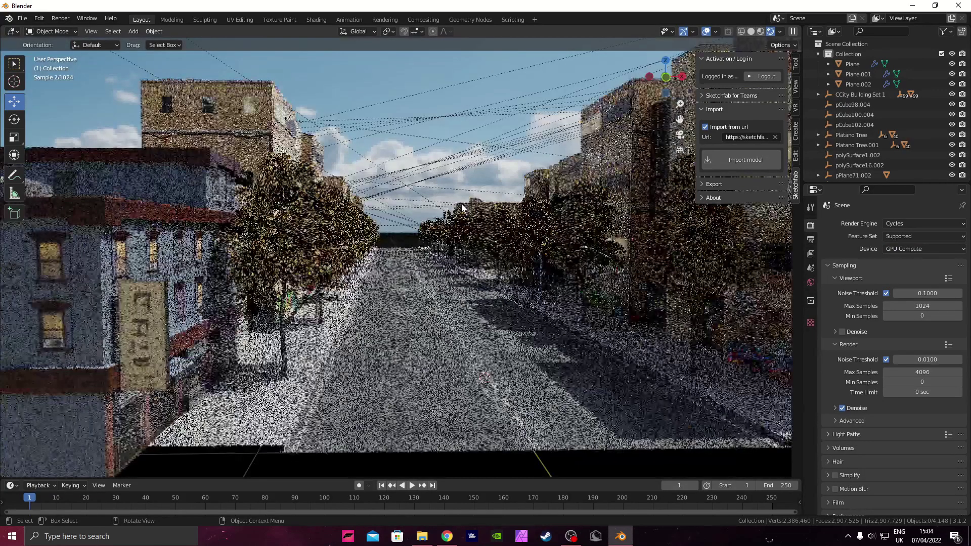
Step: Set the viewport's maximum samples to 32
middle_drag(461, 204, 390, 228)
double_click(913, 305)
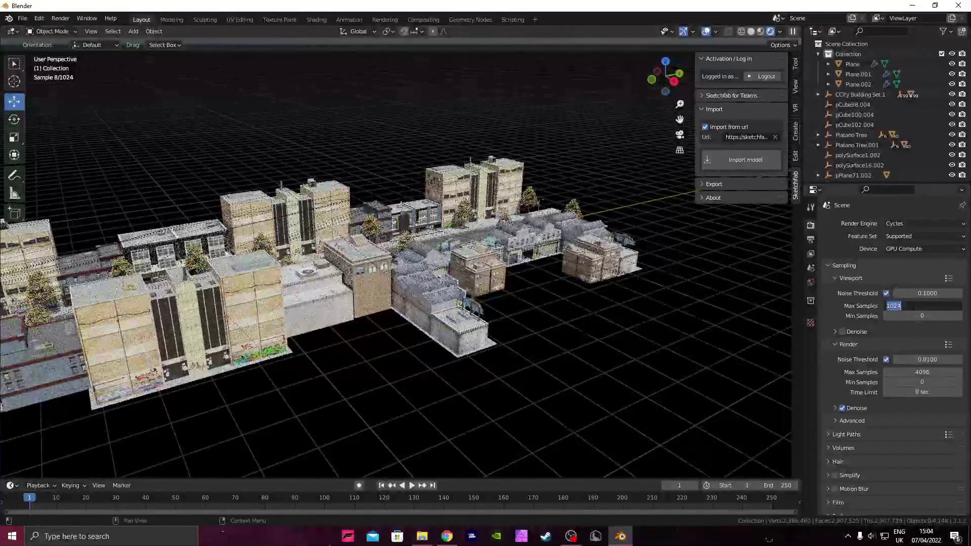
text(32)
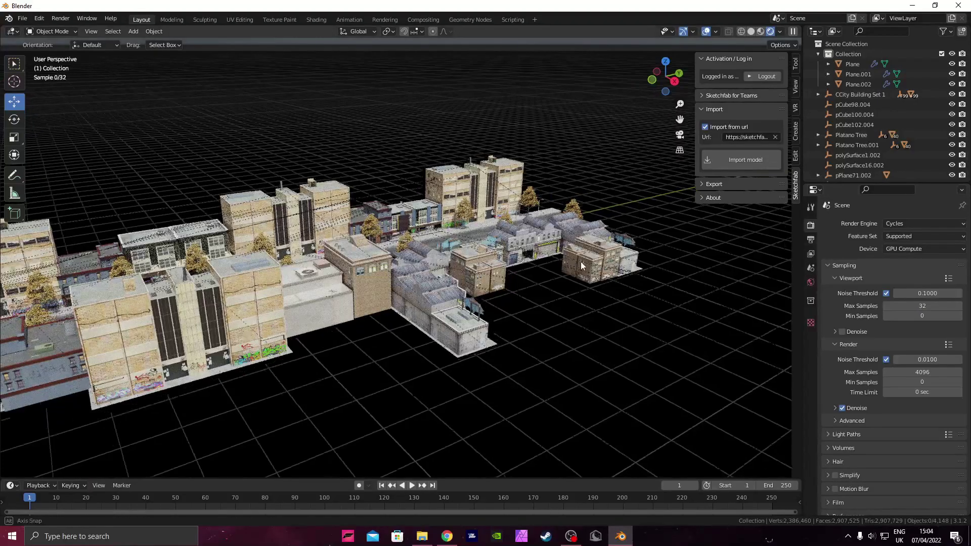
Step: Turn on viewport denoising with the OptiX denoiser
middle_drag(506, 253, 505, 273)
middle_drag(422, 227, 81, 177)
scroll(330, 201, up, 3)
middle_drag(448, 185, 708, 228)
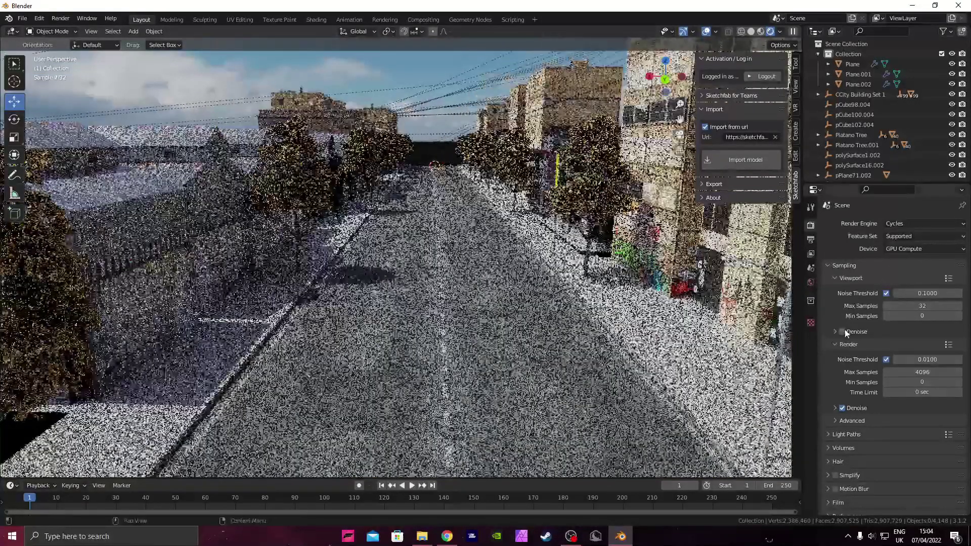
click(835, 331)
click(842, 332)
click(925, 347)
click(910, 371)
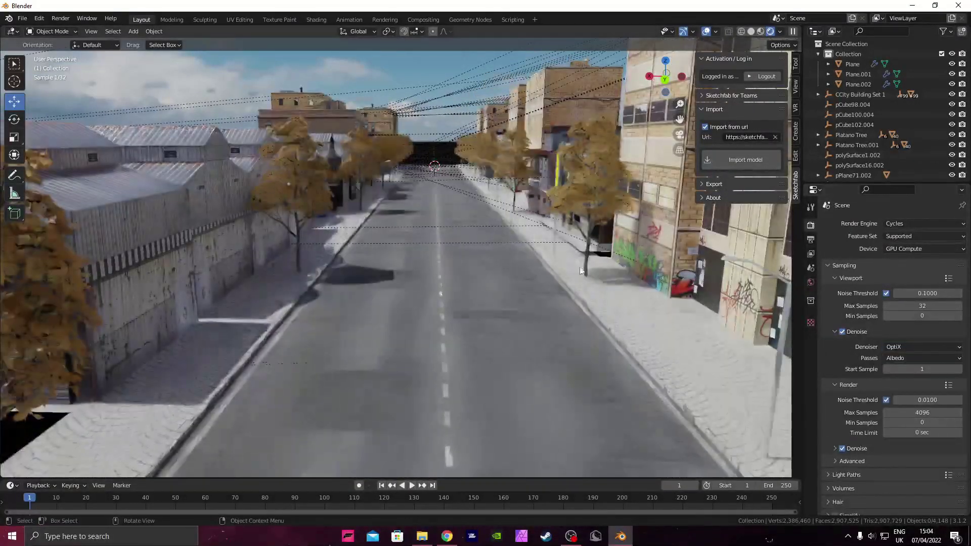
scroll(541, 247, down, 5)
middle_drag(502, 226, 503, 223)
scroll(502, 223, up, 5)
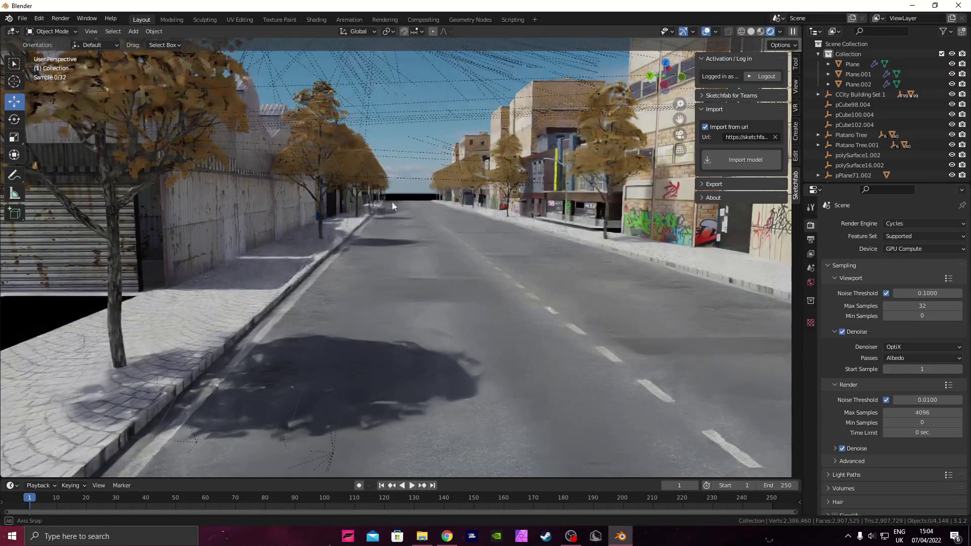
middle_drag(393, 201, 354, 228)
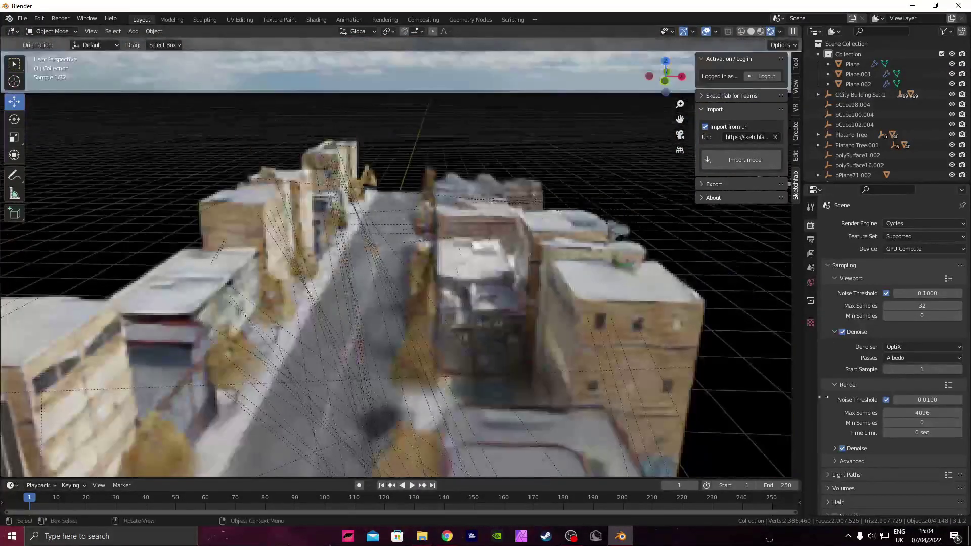
Step: Set the final render's maximum samples to 64 and enable motion blur
double_click(916, 412)
text(64)
key(Return)
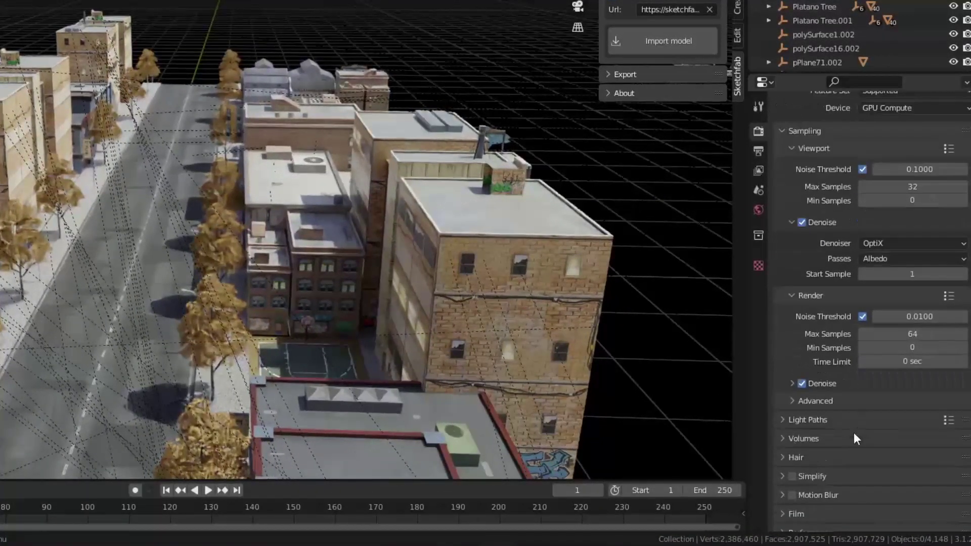
scroll(853, 432, down, 4)
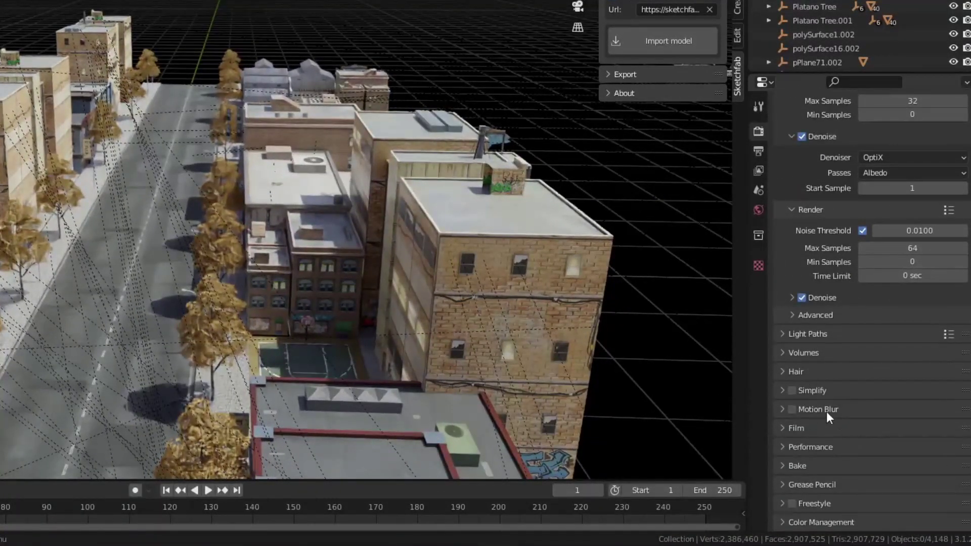
click(824, 446)
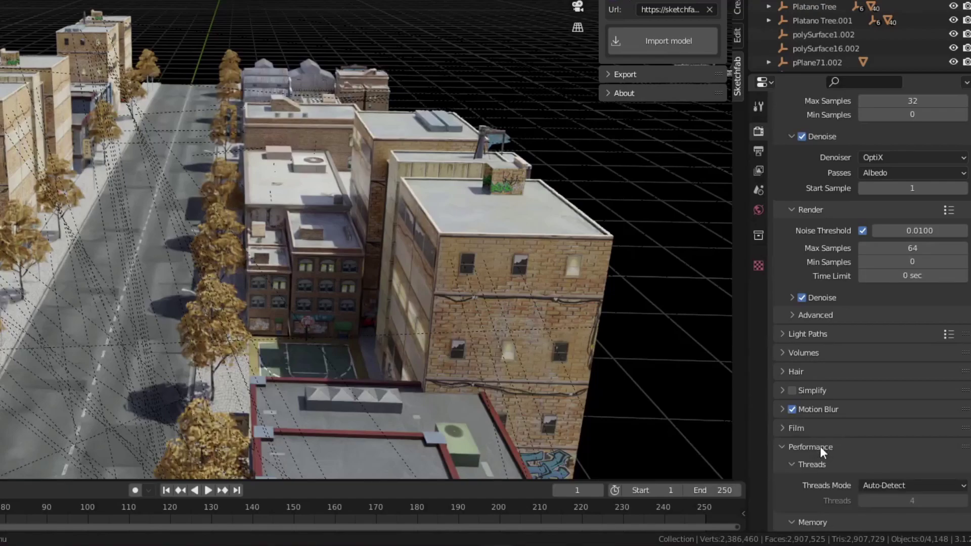
click(820, 447)
Step: Set the output resolution's X value to 2560 px
click(759, 170)
click(758, 151)
scroll(770, 152, up, 3)
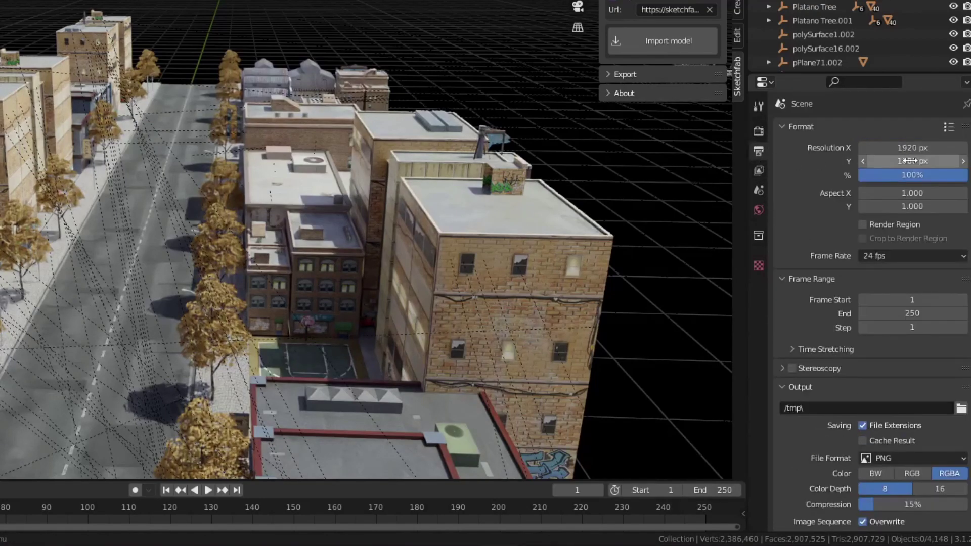
click(910, 147)
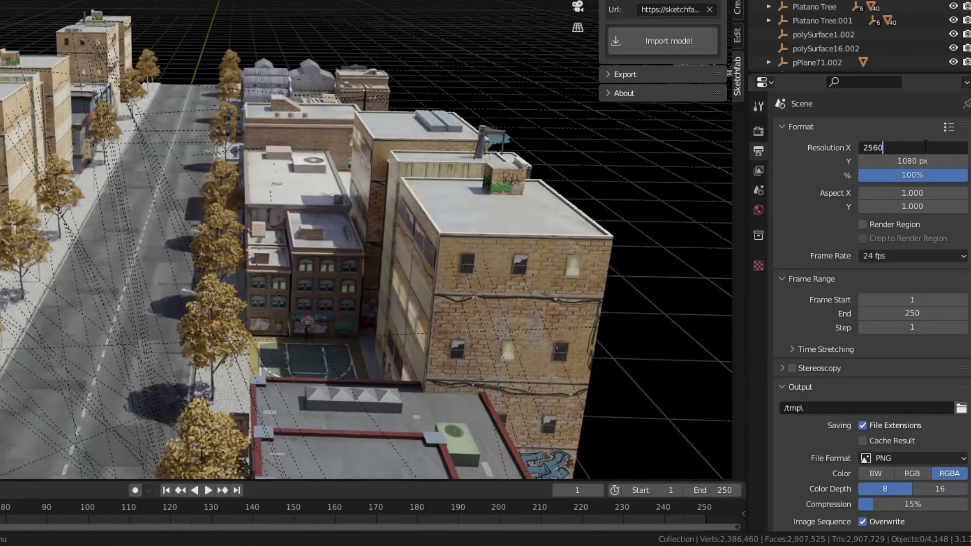
key(Return)
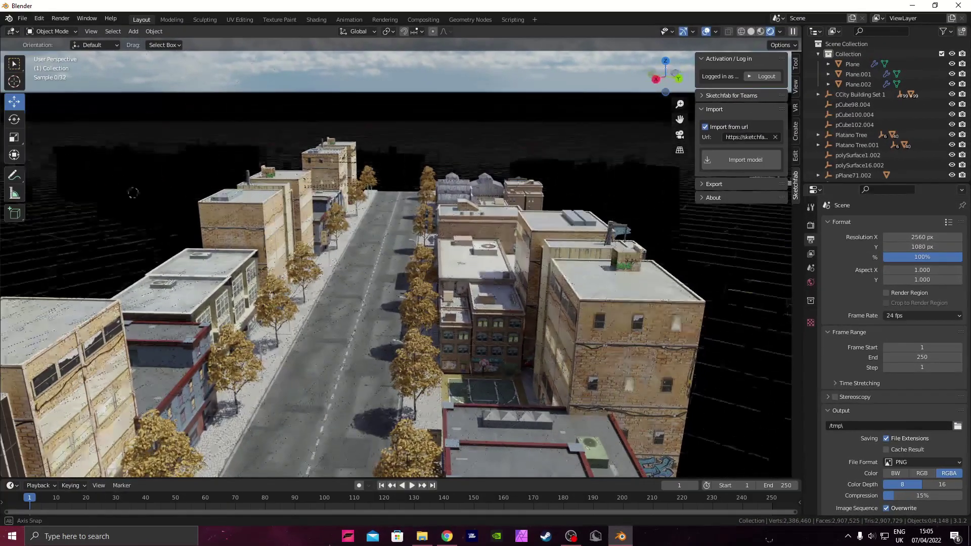
Step: Inspect the rendered street from several angles, switch the viewport to solid shading and view the whole scene from above
middle_drag(547, 155, 291, 168)
middle_drag(472, 255, 824, 381)
shift+middle_drag(605, 365, 536, 366)
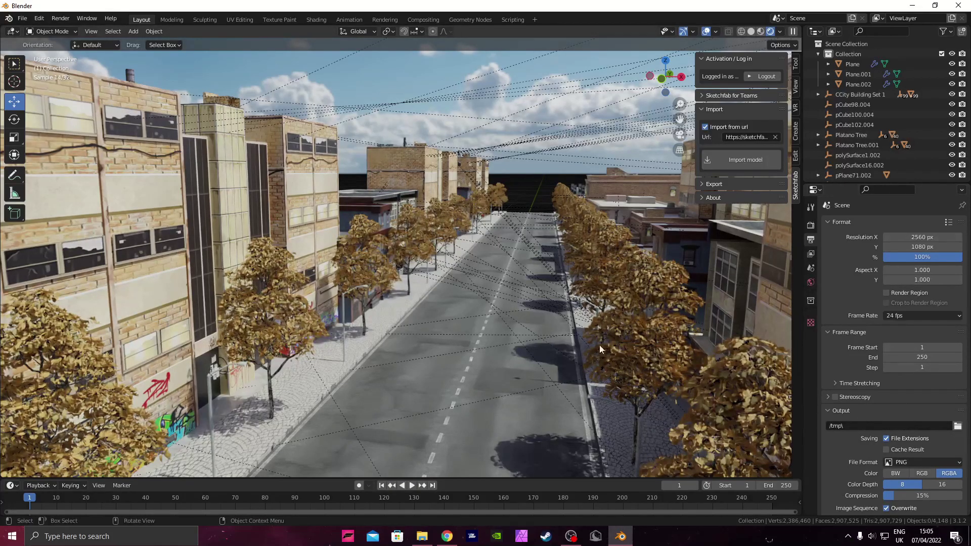
middle_drag(499, 204, 363, 227)
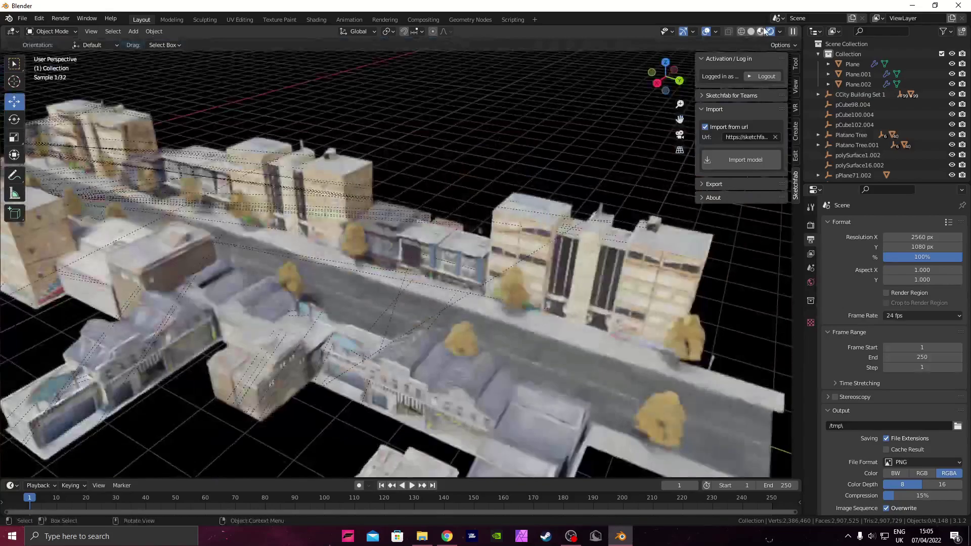
click(753, 32)
scroll(459, 162, down, 9)
middle_drag(460, 162, 468, 248)
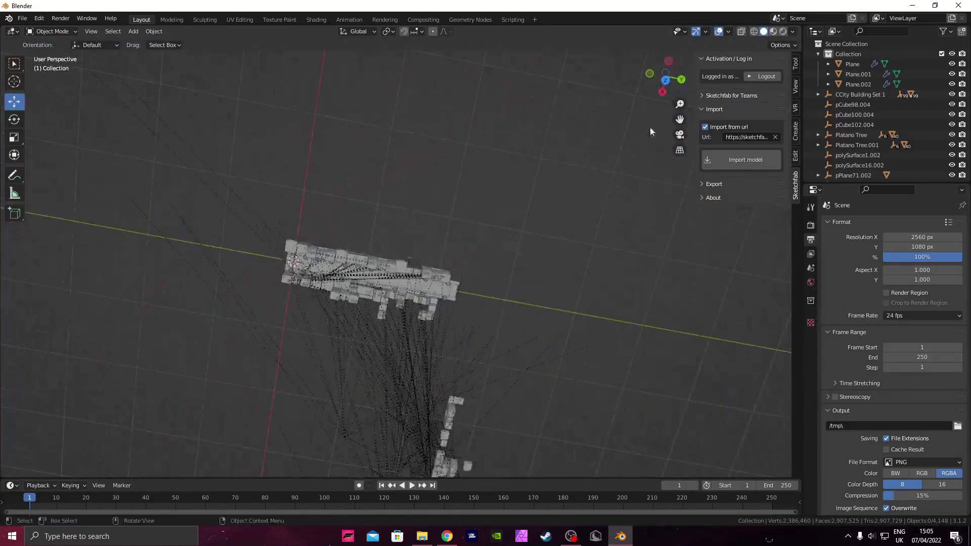
click(665, 82)
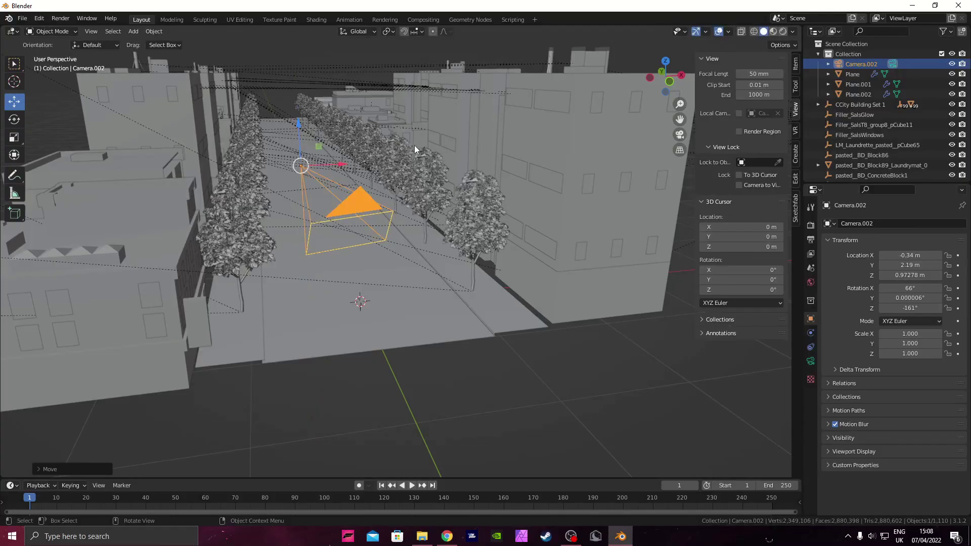
Step: Box-select the entire street together with its camera and scale everything up by about 6.9
scroll(337, 146, down, 2)
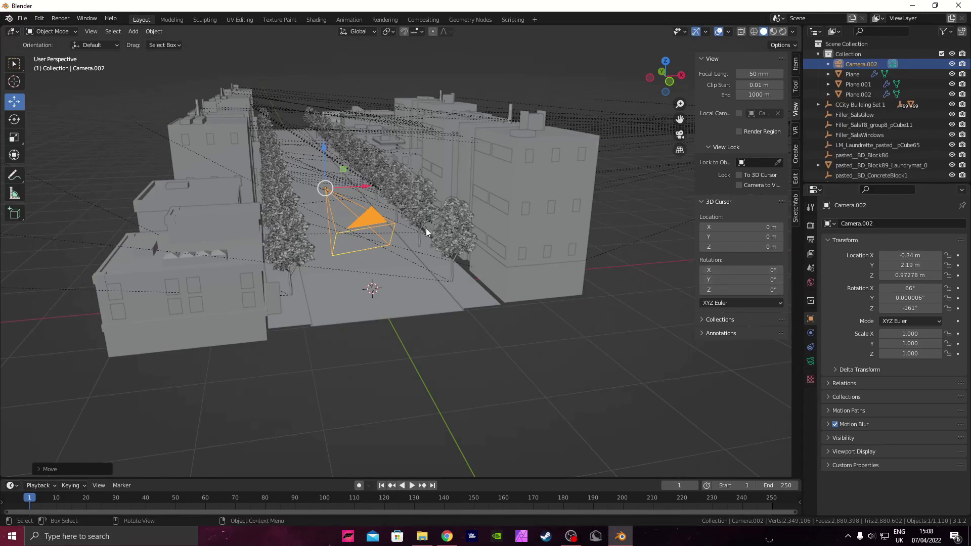
scroll(406, 263, up, 2)
scroll(478, 168, down, 2)
scroll(480, 153, down, 2)
middle_drag(478, 152, 460, 183)
scroll(459, 189, down, 7)
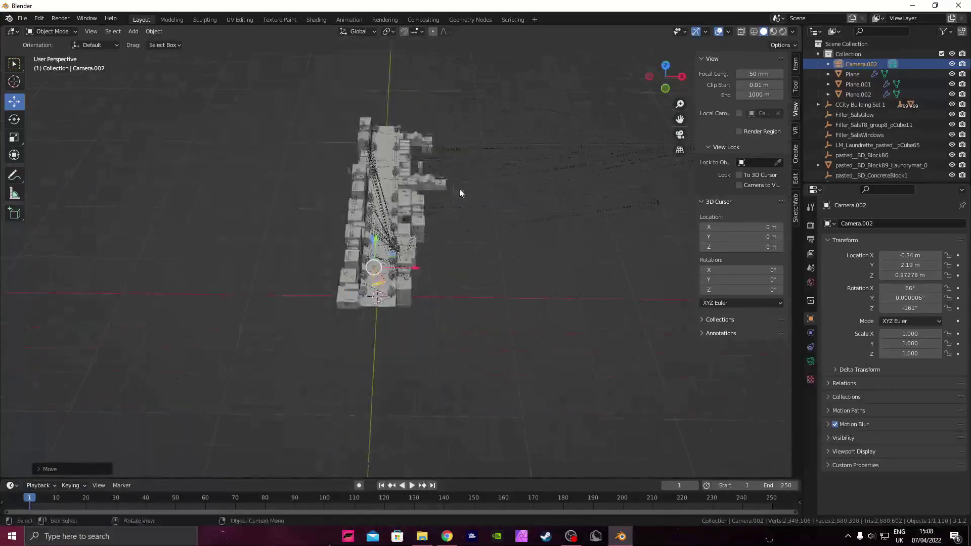
scroll(459, 189, up, 5)
scroll(459, 189, down, 6)
drag(417, 316, 365, 164)
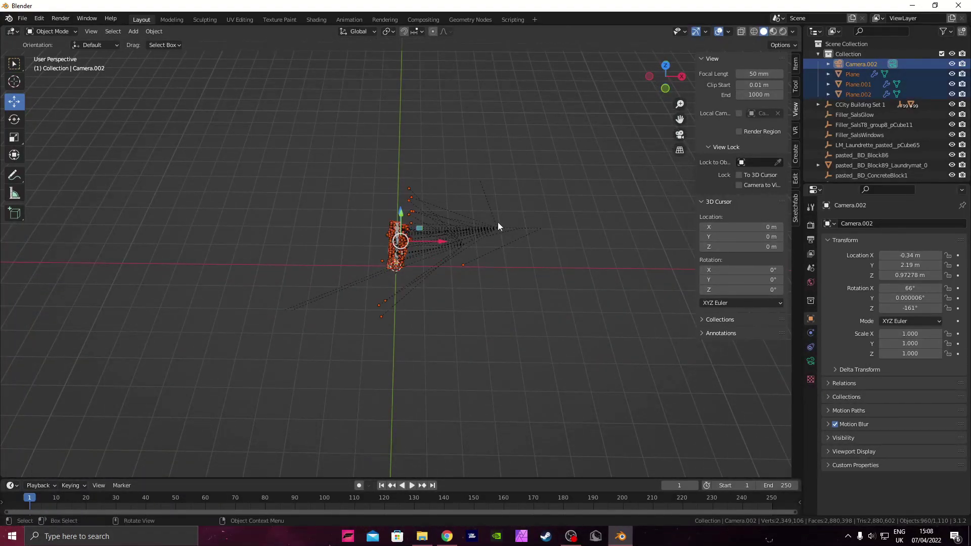
key(s)
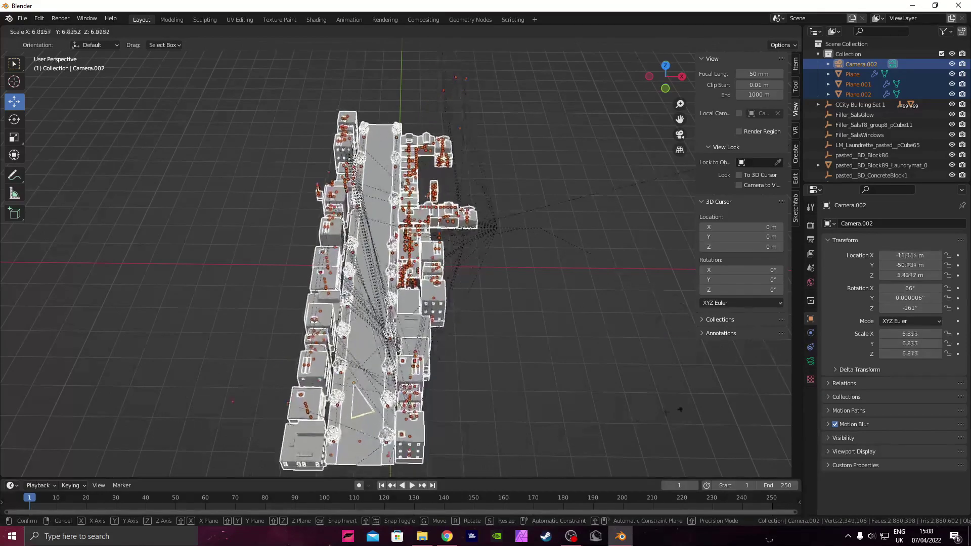
click(682, 528)
Step: Scale the selected street up further and back down slightly, ending at a camera scale of about 19.95
scroll(450, 251, down, 5)
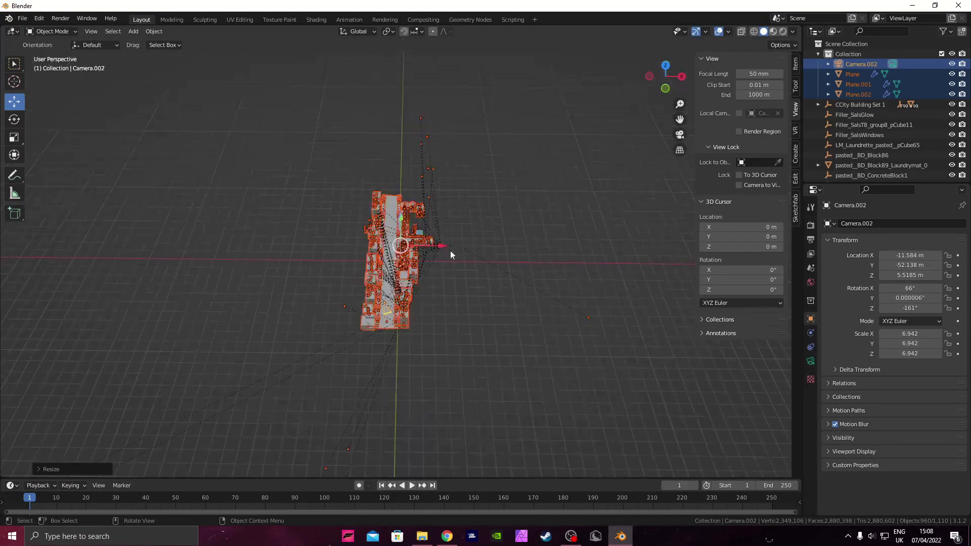
key(s)
click(516, 209)
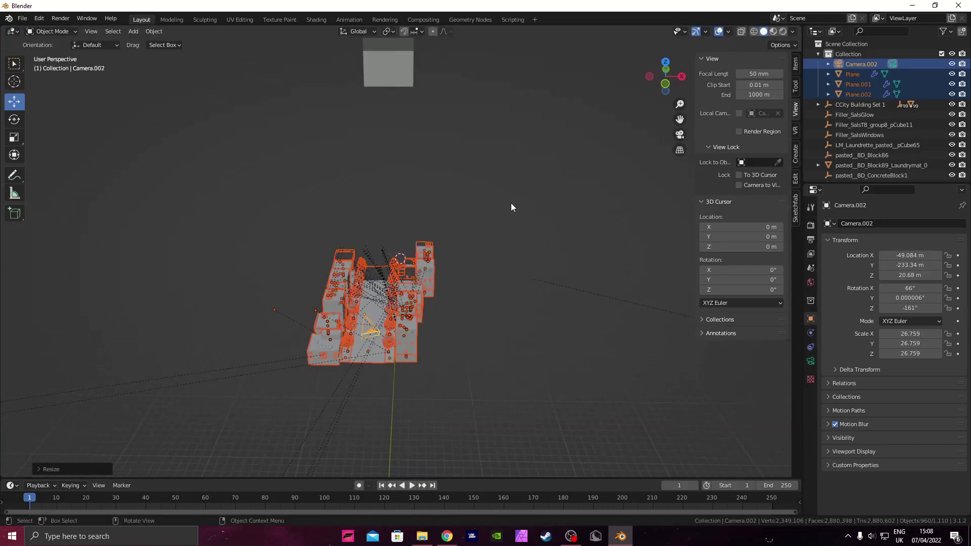
middle_drag(510, 203, 521, 198)
key(s)
click(486, 212)
Step: Set the viewport's clip end distance to 100000000
scroll(486, 213, up, 1)
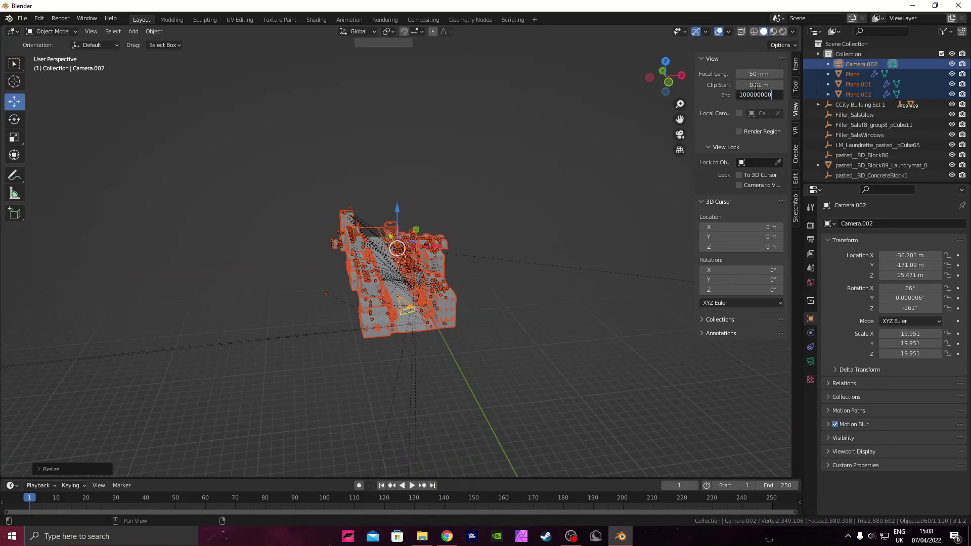
key(Return)
scroll(468, 172, down, 6)
Step: Delete the two stray blocks floating directly above the street, one after the other
click(409, 107)
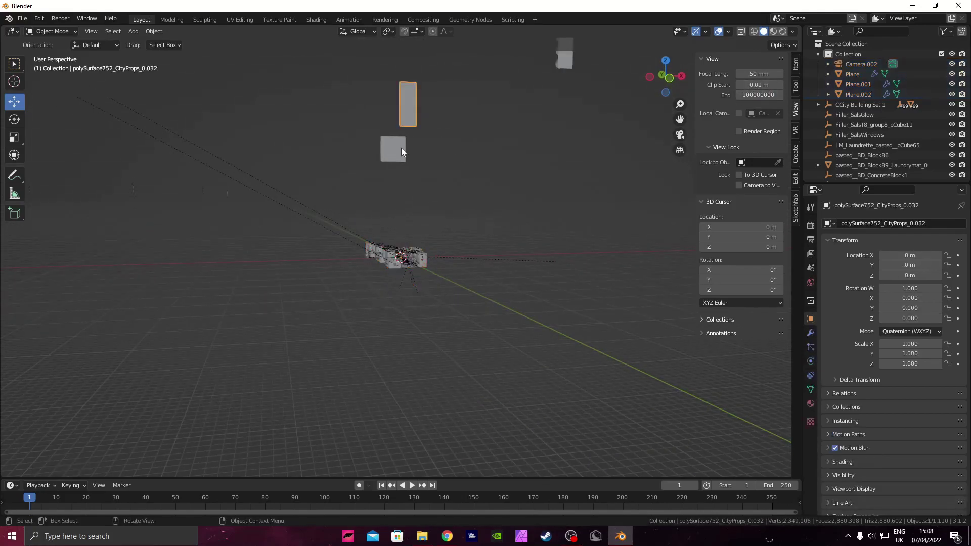
click(402, 148)
key(x)
click(402, 148)
click(409, 100)
key(x)
click(412, 99)
Step: Box-select and delete the leftover floating pieces above the street and the distant stray block beside them
drag(350, 95, 431, 158)
key(x)
click(432, 159)
scroll(485, 91, down, 1)
drag(510, 49, 569, 97)
key(x)
click(570, 98)
scroll(543, 109, up, 2)
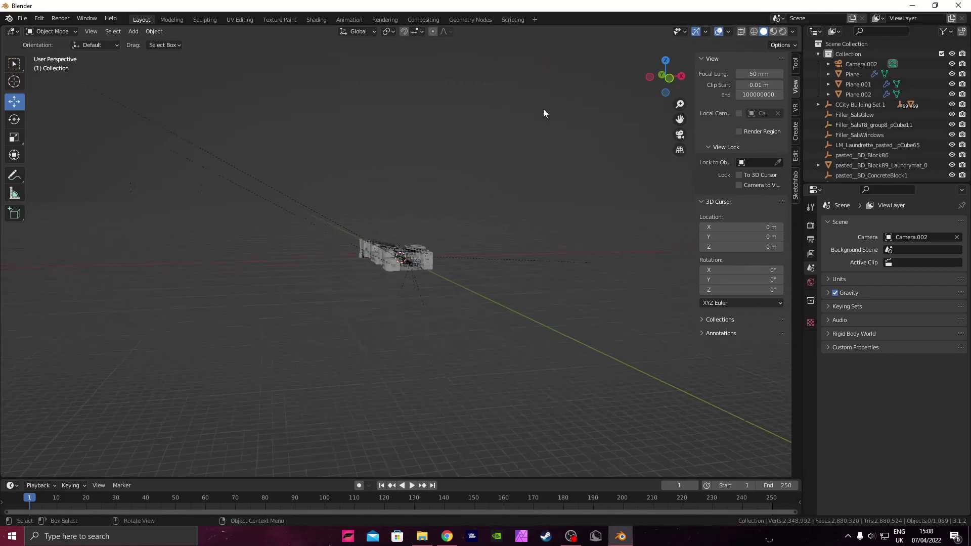
Step: Box-select and delete the last stray geometry hovering over the buildings
scroll(543, 108, up, 6)
middle_drag(450, 157, 225, 157)
drag(377, 178, 447, 193)
key(x)
click(442, 194)
Step: Select the street camera and scale it down to about 5.11
middle_drag(442, 194, 245, 196)
scroll(468, 201, up, 4)
scroll(212, 219, down, 5)
click(368, 279)
scroll(413, 261, up, 3)
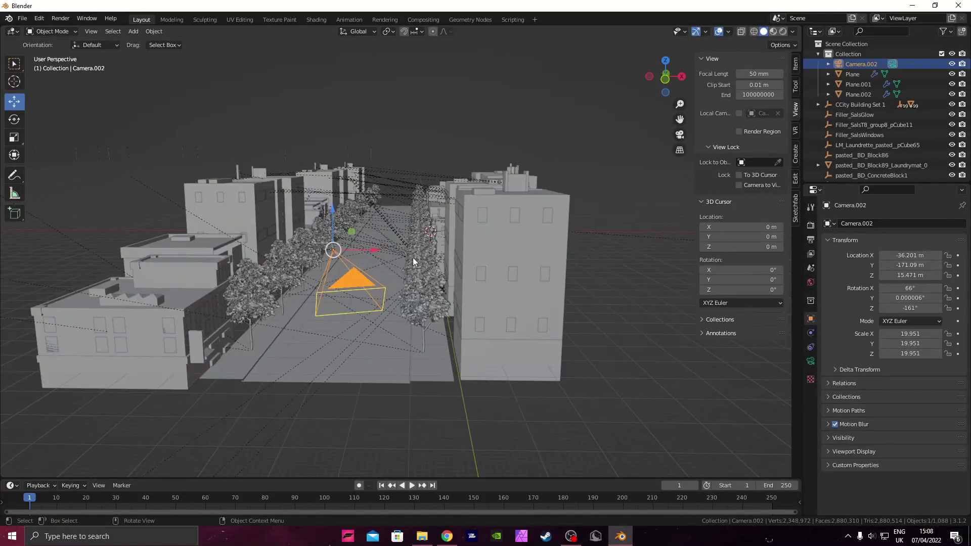
key(s)
click(354, 247)
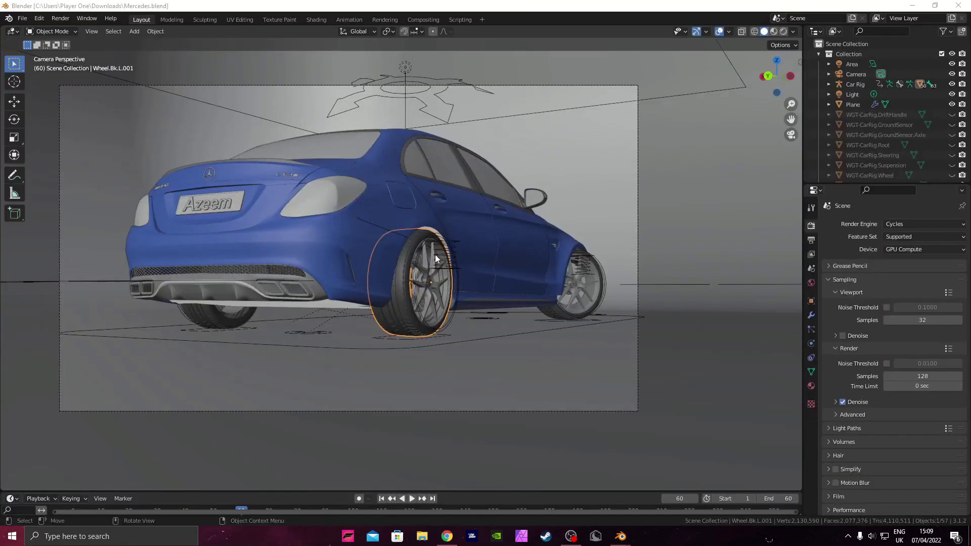
Step: In the Mercedes file, delete the car's rear number plate and its lettering
middle_drag(435, 254, 466, 262)
scroll(387, 280, up, 1)
scroll(388, 280, down, 6)
scroll(342, 258, up, 3)
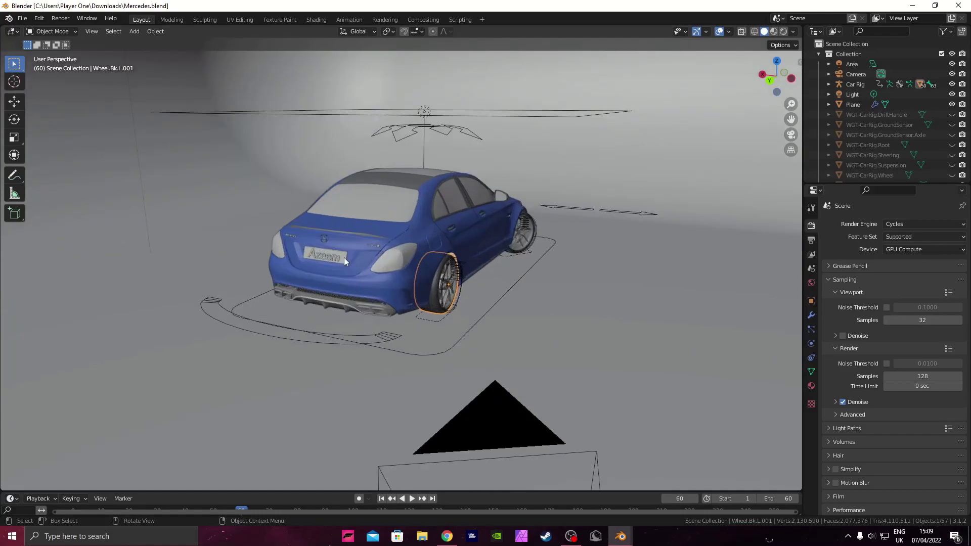
shift+click(338, 259)
key(Delete)
Step: Delete the camera, the curved backdrop plane and the light from the car scene
middle_drag(337, 259, 422, 273)
scroll(400, 273, down, 5)
click(304, 307)
key(x)
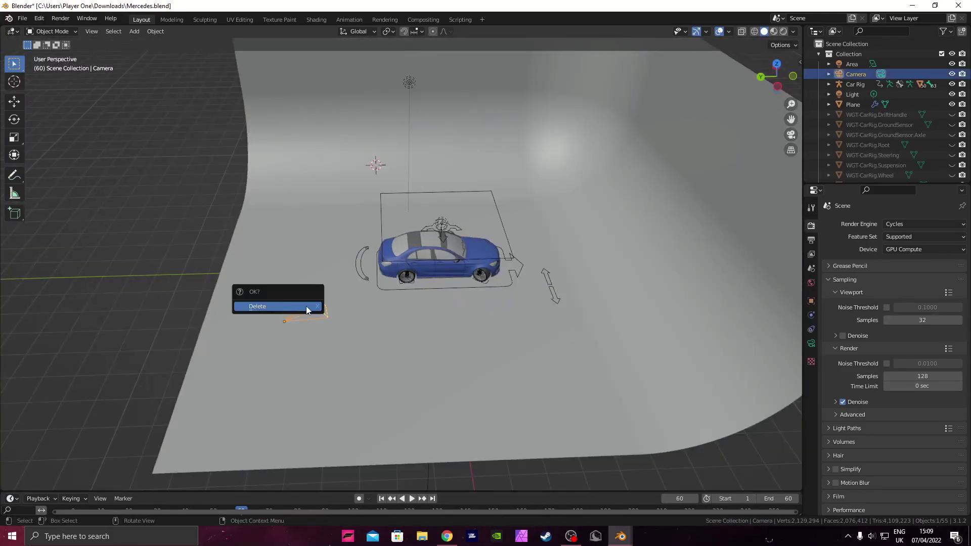
click(306, 305)
scroll(455, 252, down, 5)
click(494, 239)
key(x)
click(406, 189)
key(x)
click(407, 188)
scroll(445, 207, up, 5)
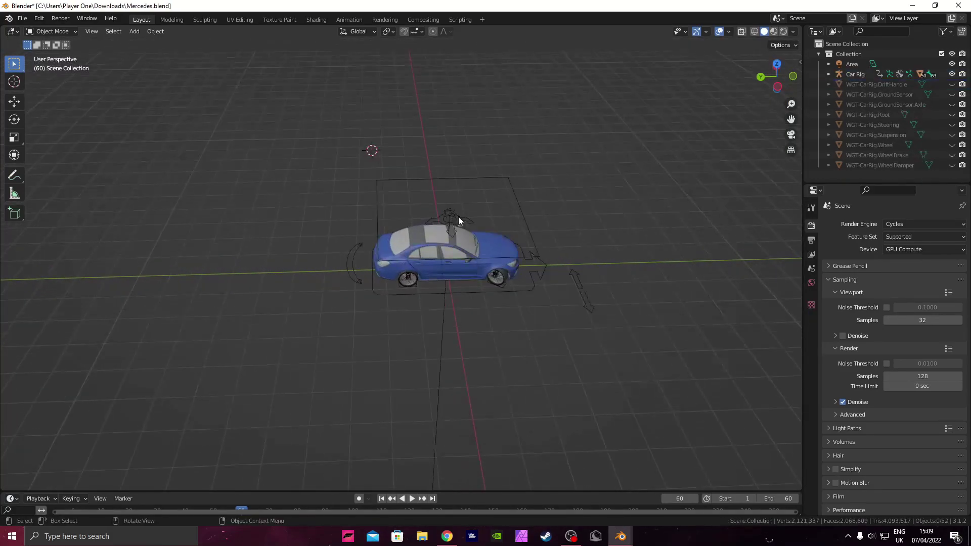
click(458, 217)
key(x)
click(459, 218)
key(ctrl+z)
Step: Delete the area light above the car
click(455, 212)
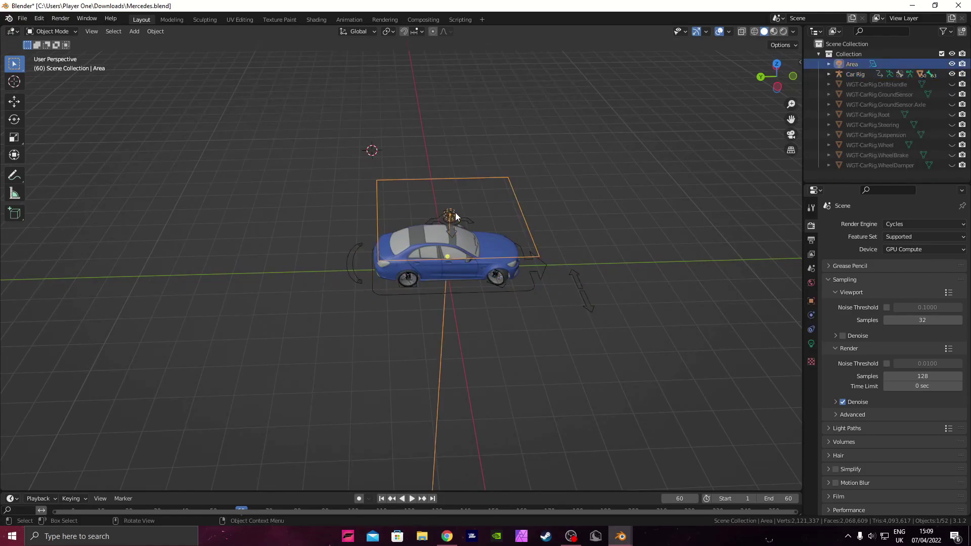
key(x)
click(428, 216)
Step: In top view, pose the car rig by moving its steering control to the car's centreline, and return to Object Mode
middle_drag(428, 216, 364, 192)
click(776, 61)
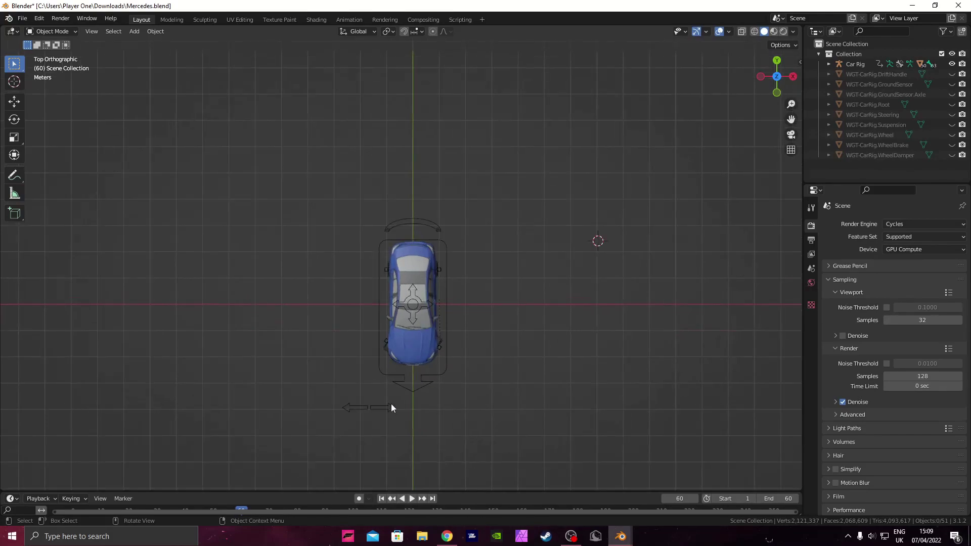
click(391, 405)
key(ctrl+Tab)
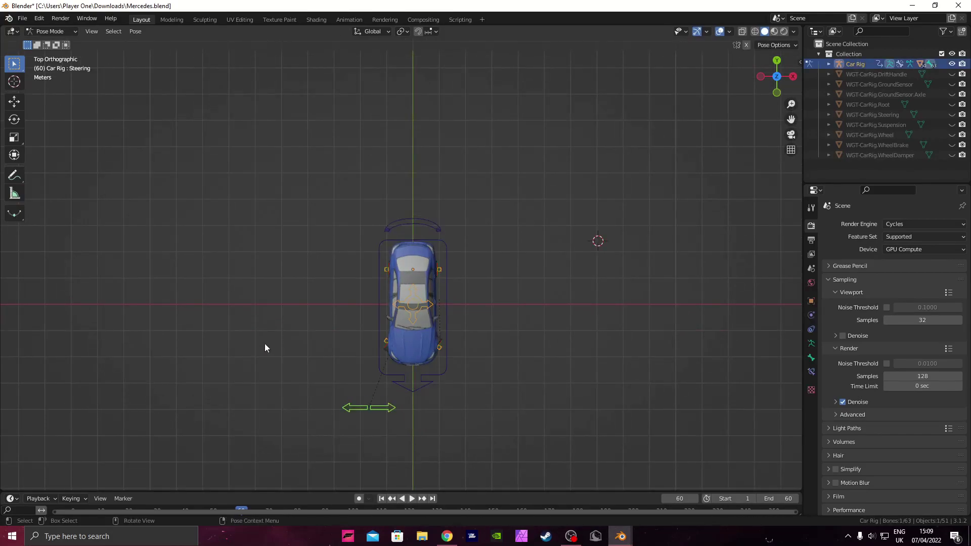
click(15, 103)
drag(409, 411, 457, 412)
key(ctrl+Tab)
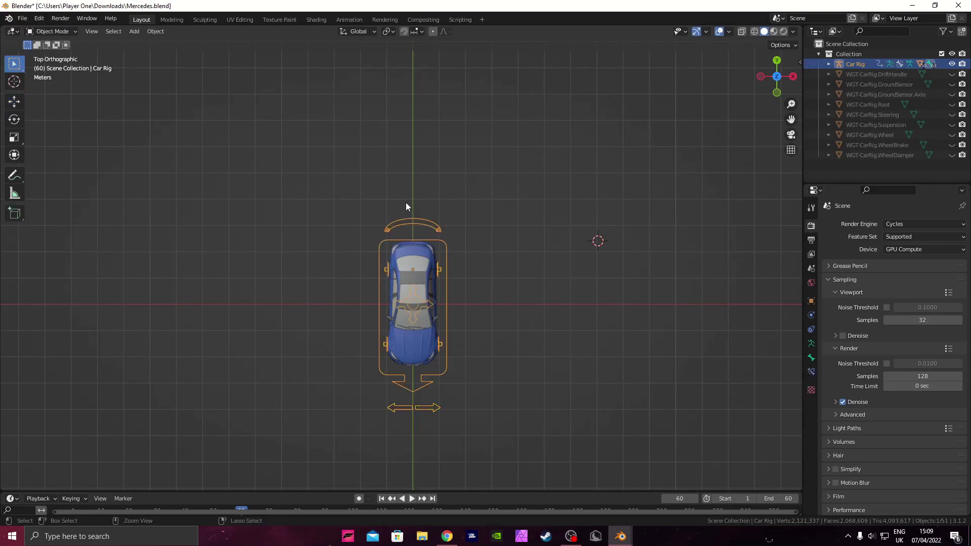
Step: Select the complete car with its rig and paste a copy of it into the street scene, shown in top view
drag(284, 136, 481, 400)
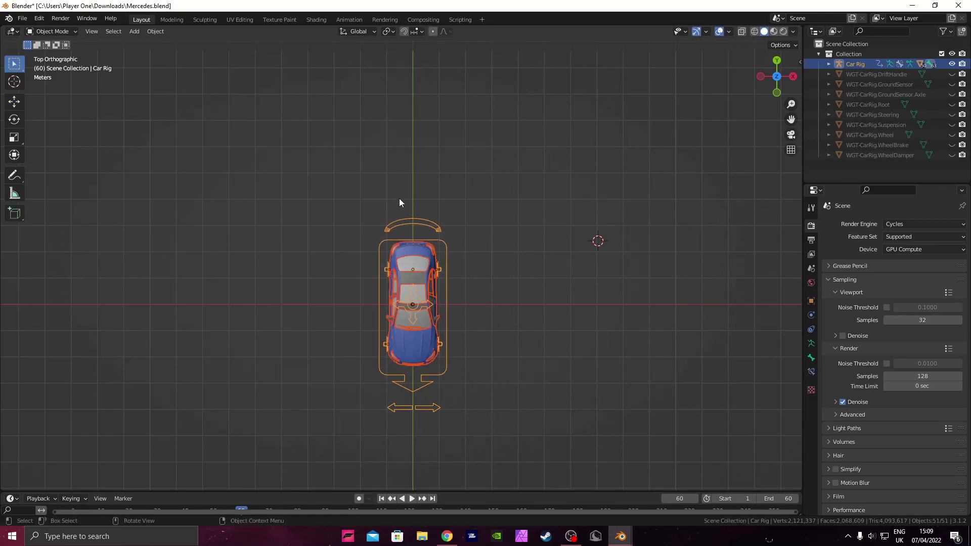
mouse_move(644, 504)
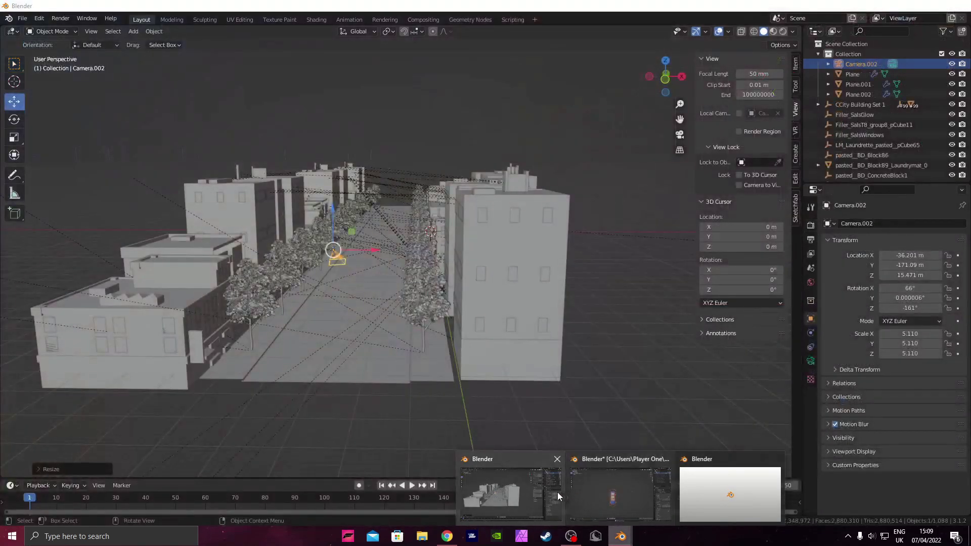
click(557, 493)
middle_drag(505, 366, 411, 285)
click(666, 61)
scroll(456, 162, down, 3)
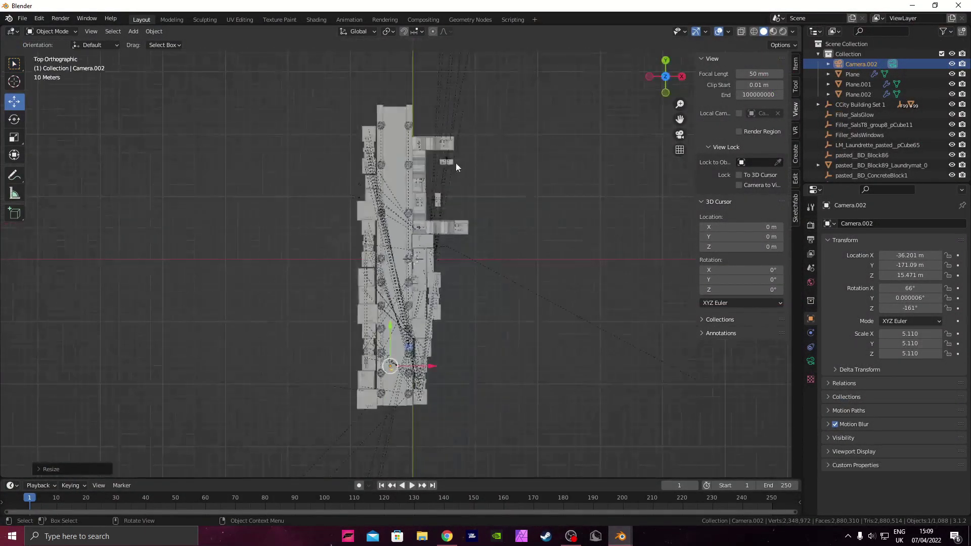
scroll(438, 282, up, 1)
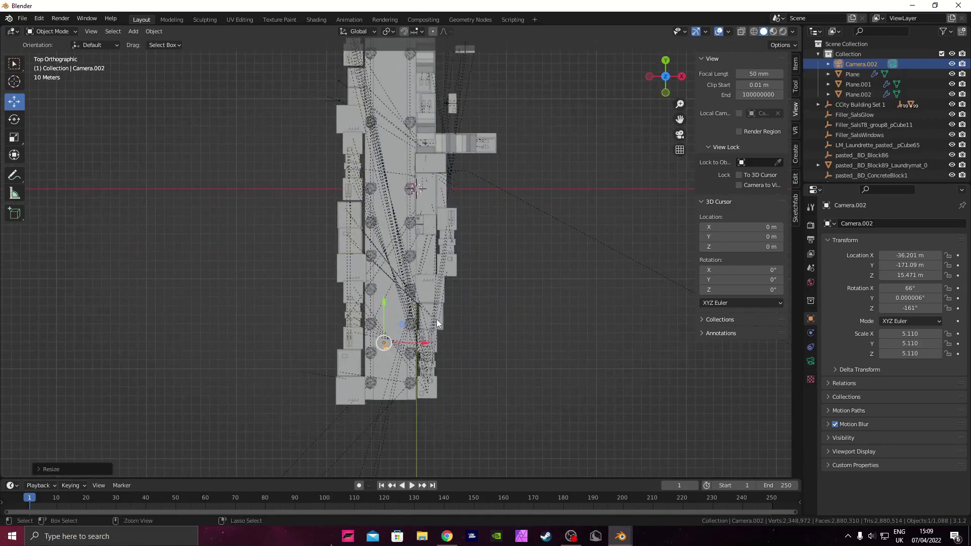
key(ctrl+v)
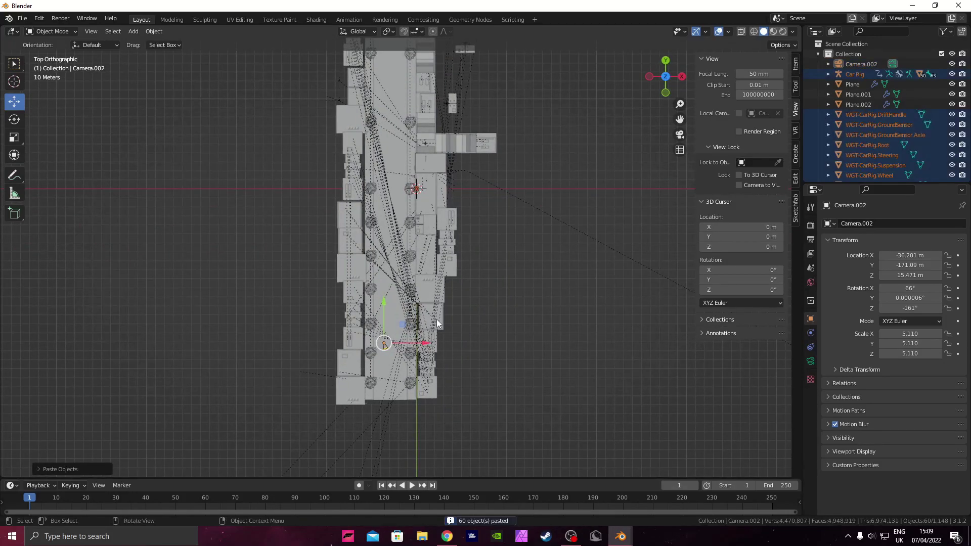
Step: Move the pasted car onto the road at the near end of the street, beside the last tree
key(g)
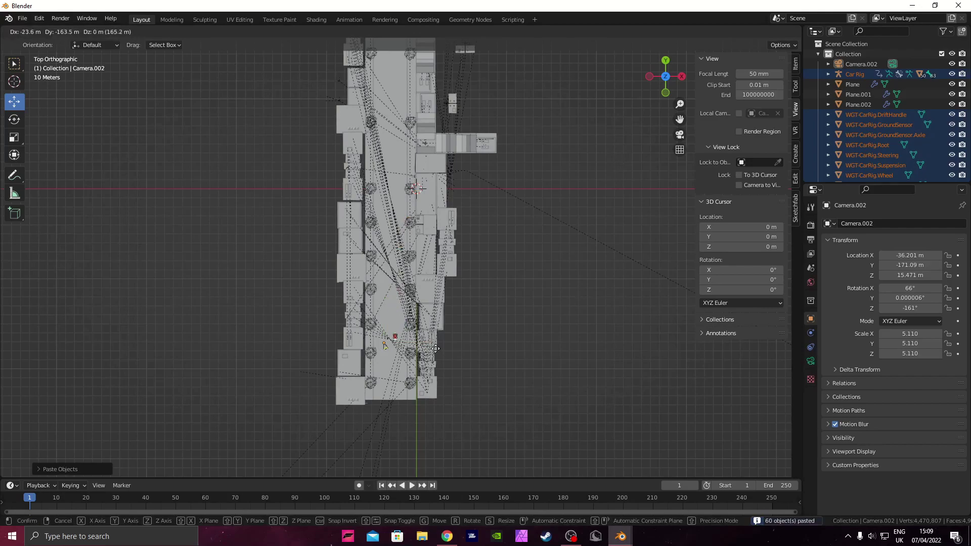
click(439, 397)
scroll(439, 396, up, 5)
shift+middle_drag(484, 390, 484, 290)
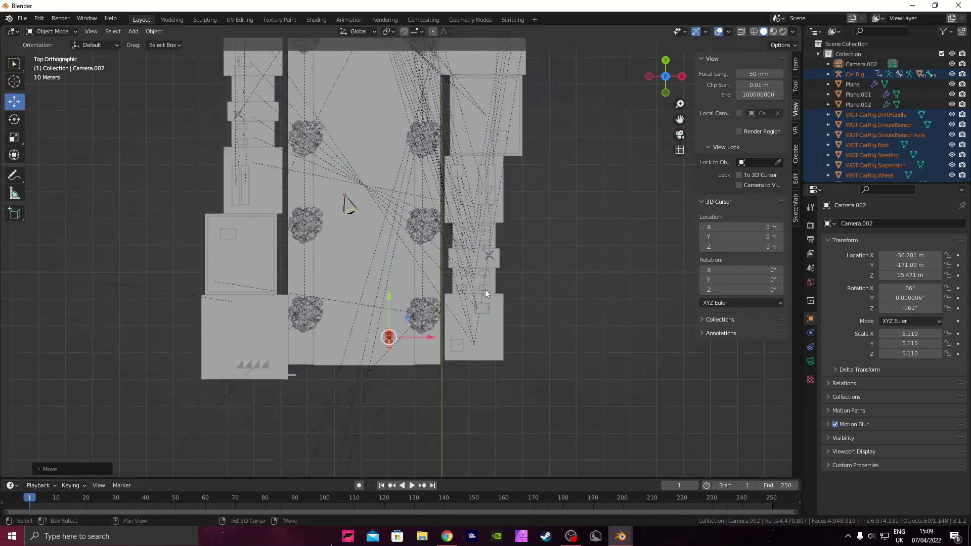
Step: Scale the pasted car and its rig up about 6.8 times to suit the width of the road
scroll(466, 343, up, 3)
key(s)
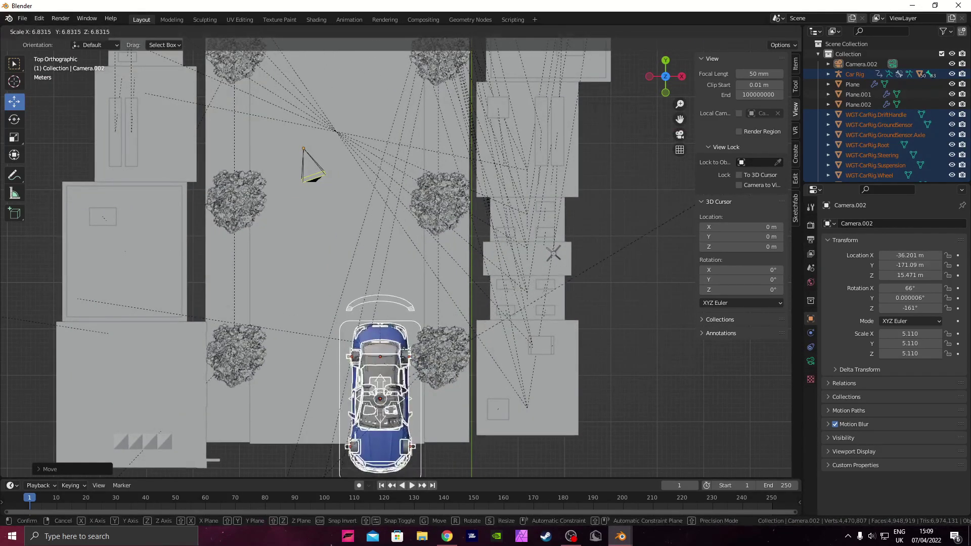
click(596, 268)
Step: In front view, lower the enlarged car vertically towards the road surface
middle_drag(596, 268, 419, 241)
click(667, 78)
scroll(434, 158, up, 1)
scroll(419, 240, up, 2)
shift+middle_drag(412, 185, 417, 229)
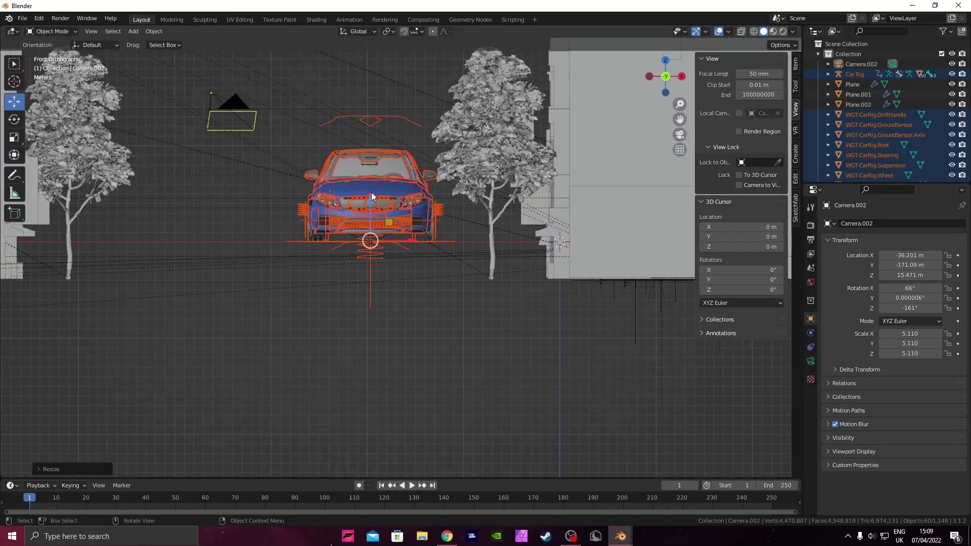
drag(371, 194, 372, 219)
middle_drag(372, 221, 440, 247)
scroll(439, 248, down, 5)
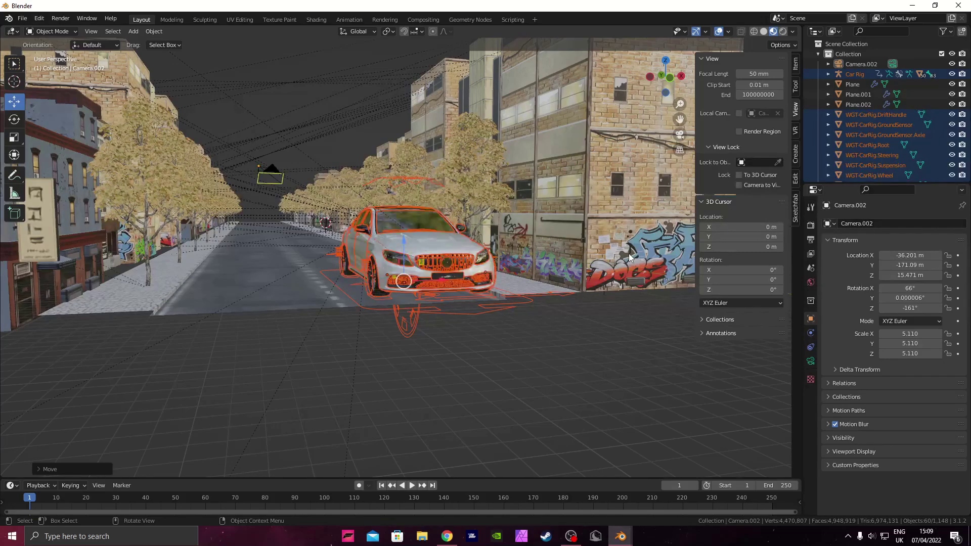
Step: Scale the car and its rig down further so it fits within one lane of the road
middle_drag(469, 293, 437, 266)
key(s)
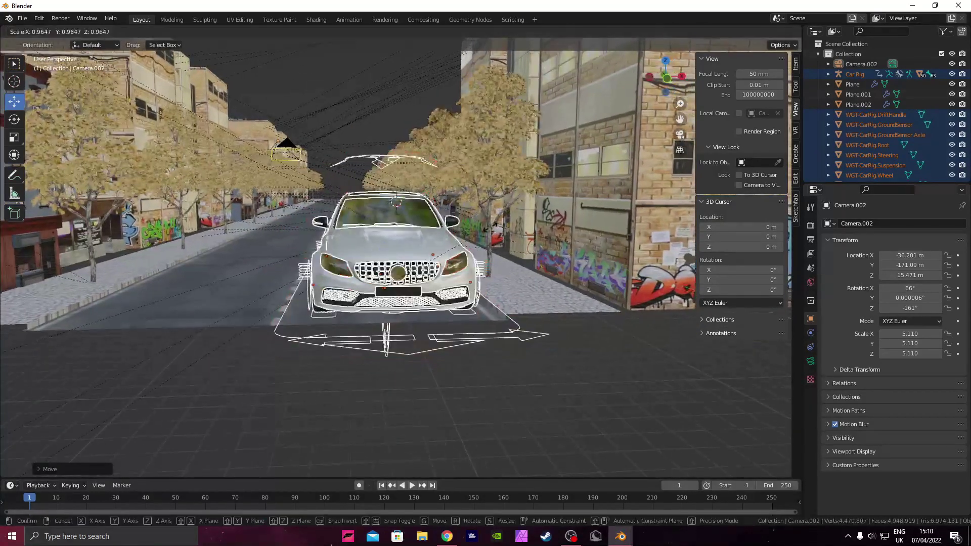
click(466, 235)
middle_drag(466, 235, 411, 233)
key(s)
click(405, 238)
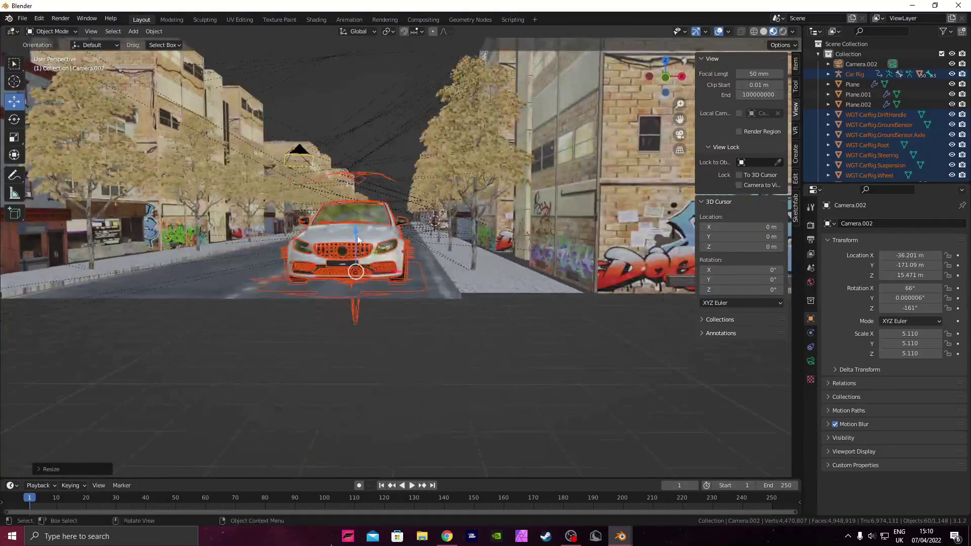
Step: Lower the car until its wheels rest on the road surface
drag(356, 230, 356, 234)
middle_drag(351, 234, 272, 218)
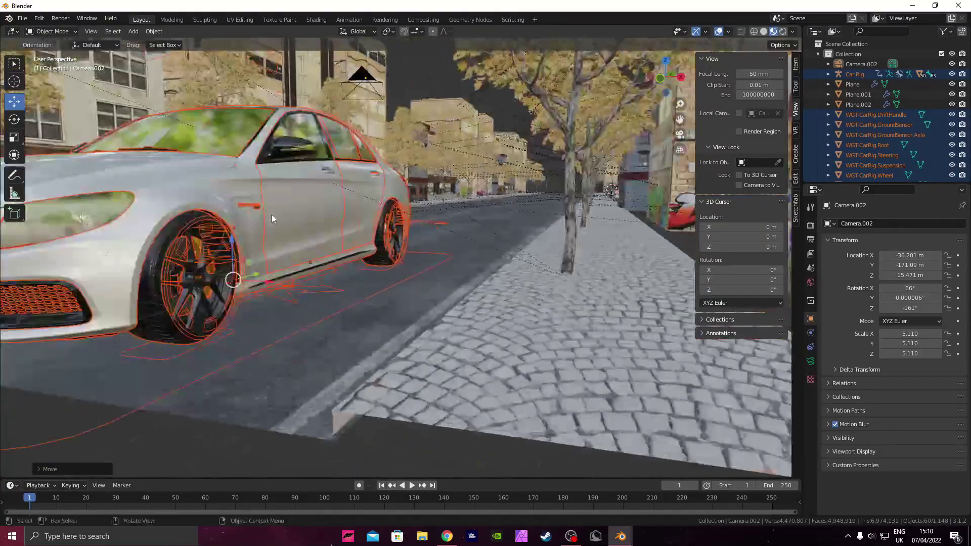
drag(232, 232, 225, 264)
middle_drag(307, 264, 380, 276)
Step: Move the car along the full length of the street to the lane at the opposite end
scroll(372, 262, down, 8)
scroll(431, 263, down, 2)
scroll(389, 273, down, 7)
middle_drag(448, 262, 398, 279)
scroll(416, 258, down, 4)
scroll(405, 247, up, 5)
drag(401, 261, 622, 234)
shift+middle_drag(622, 234, 260, 310)
scroll(334, 301, down, 2)
drag(290, 298, 613, 277)
middle_drag(597, 279, 473, 204)
scroll(407, 253, up, 4)
middle_drag(406, 255, 424, 225)
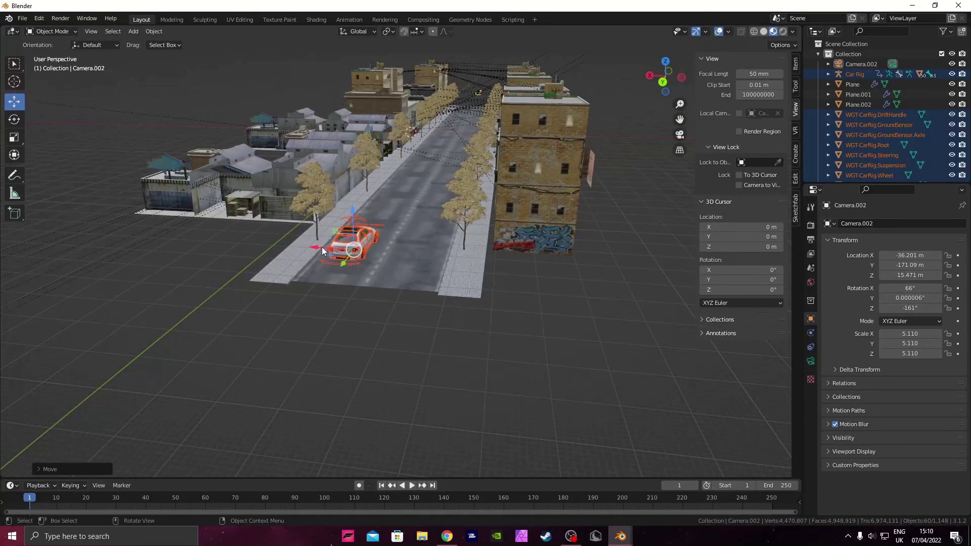
Step: In top view, select Camera.002 and move it behind the car, to X -40.04 m and Y 235.87 m
middle_drag(323, 251, 556, 273)
middle_drag(664, 417, 592, 92)
click(667, 66)
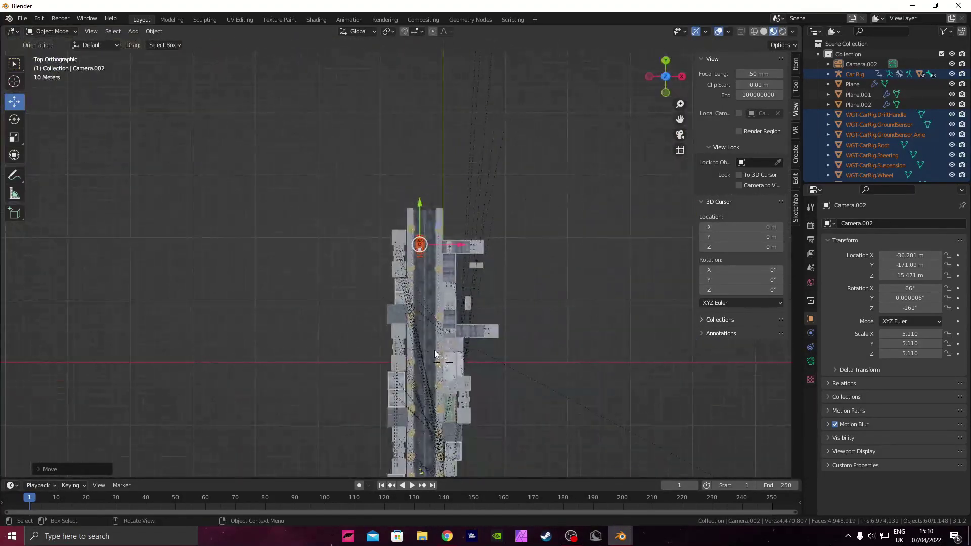
click(416, 384)
click(415, 385)
drag(412, 384, 411, 347)
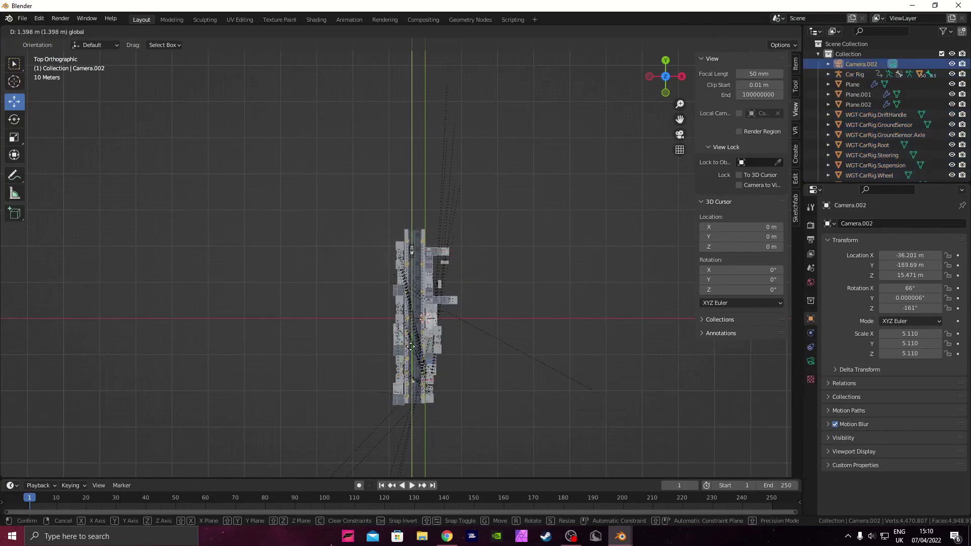
click(415, 206)
scroll(422, 207, up, 8)
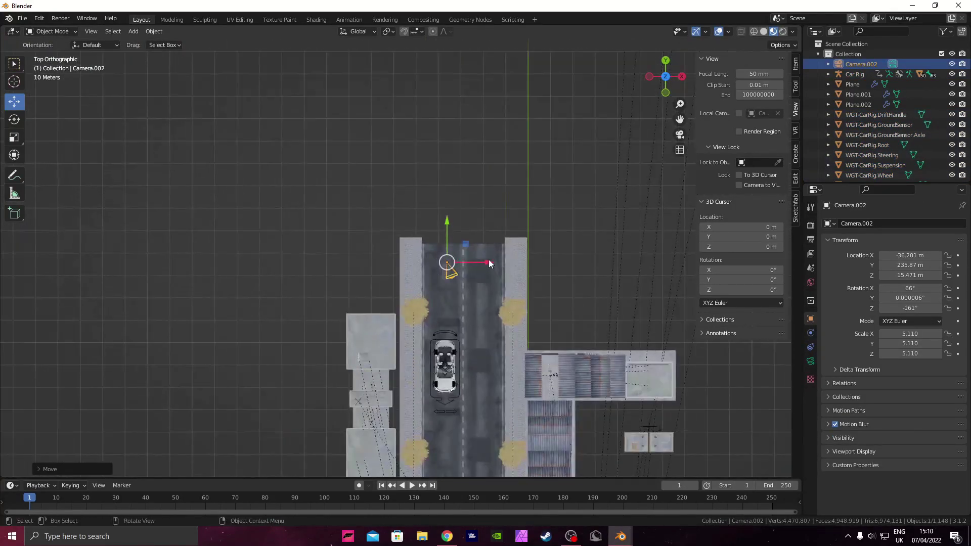
drag(488, 262, 479, 262)
Step: Look through Camera.002, set its Y rotation to -100°, and adjust its location to frame the car
click(680, 135)
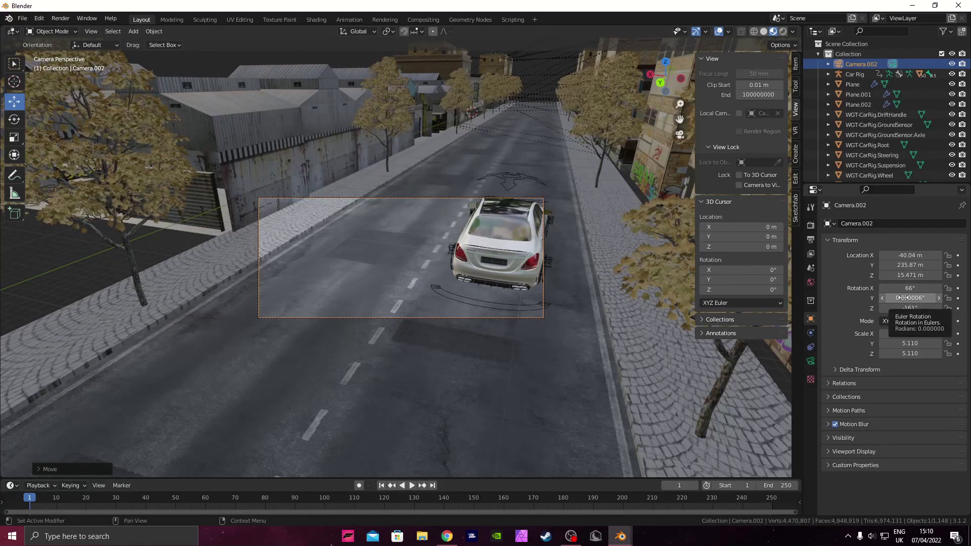
click(903, 298)
key(BackSpace)
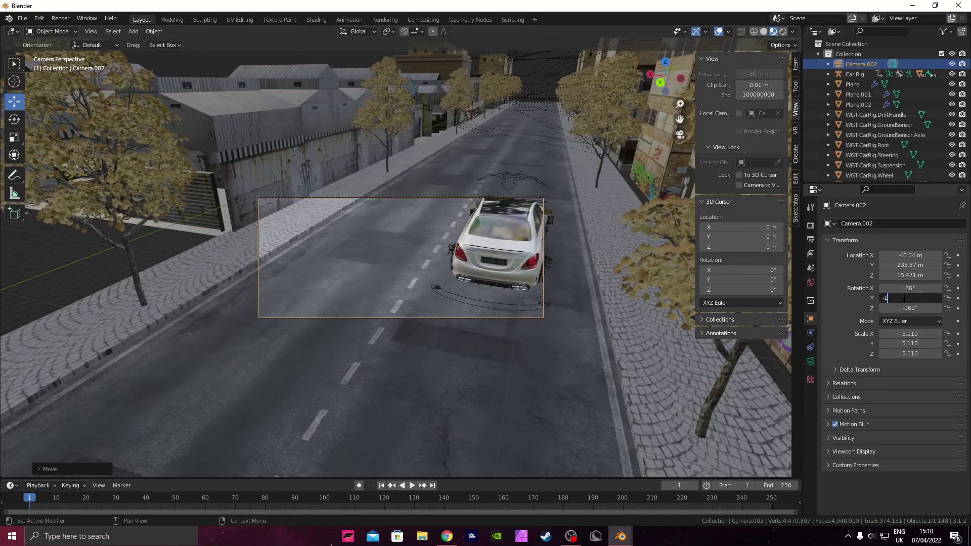
text(-100)
key(Return)
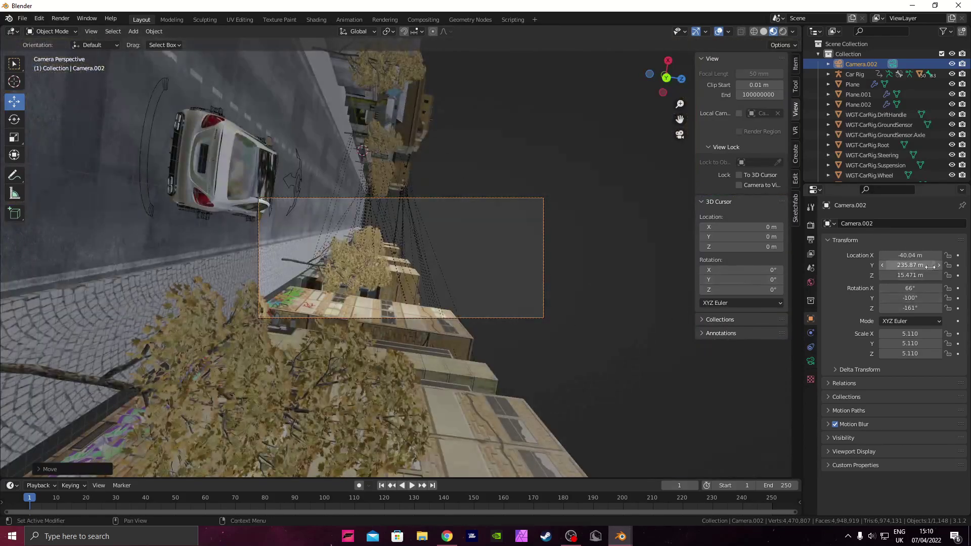
mouse_move(900, 256)
mouse_down()
mouse_move(950, 256)
mouse_move(905, 265)
mouse_move(915, 265)
mouse_up()
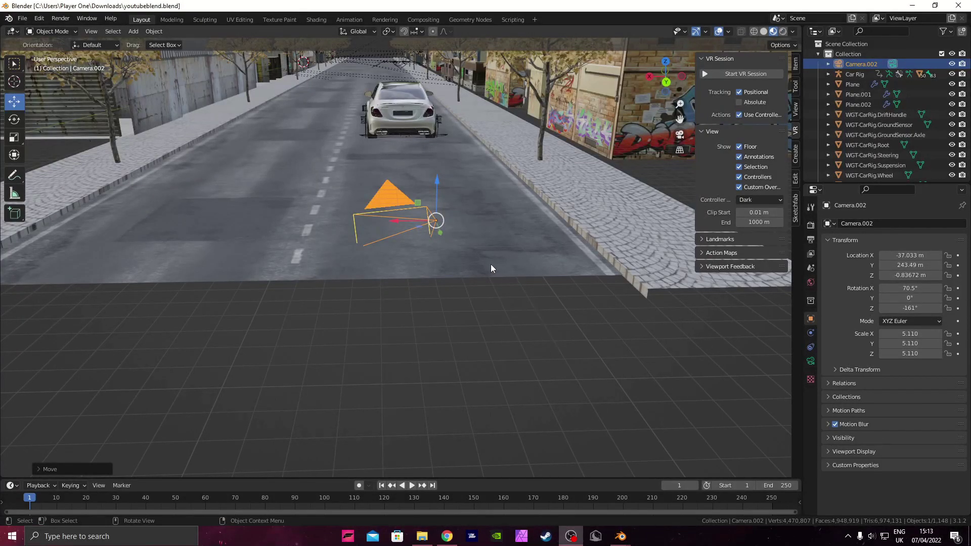
Step: Switch to the MercedesYT.blend window and examine the location and rotation of Camera.001 as a reference
middle_drag(490, 267, 523, 292)
mouse_move(624, 534)
click(654, 501)
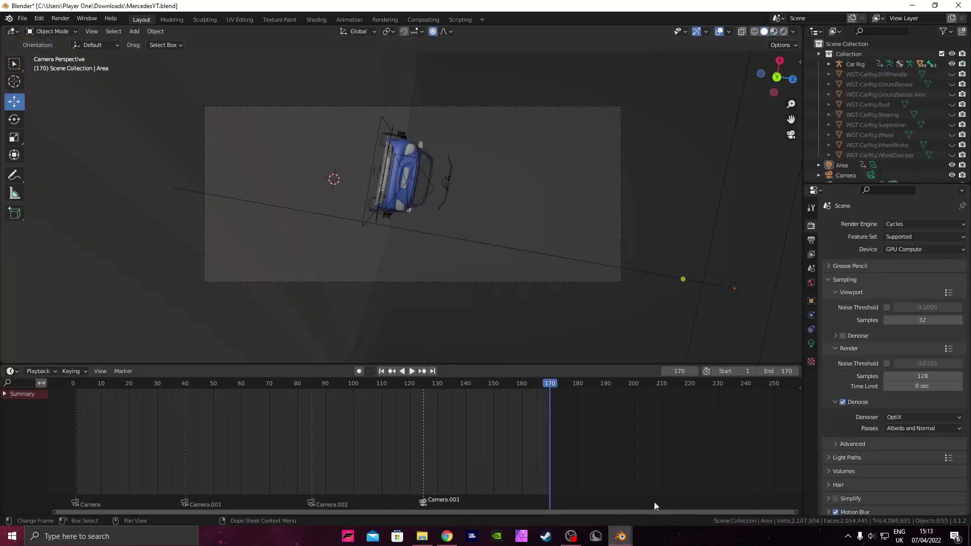
scroll(470, 174, up, 2)
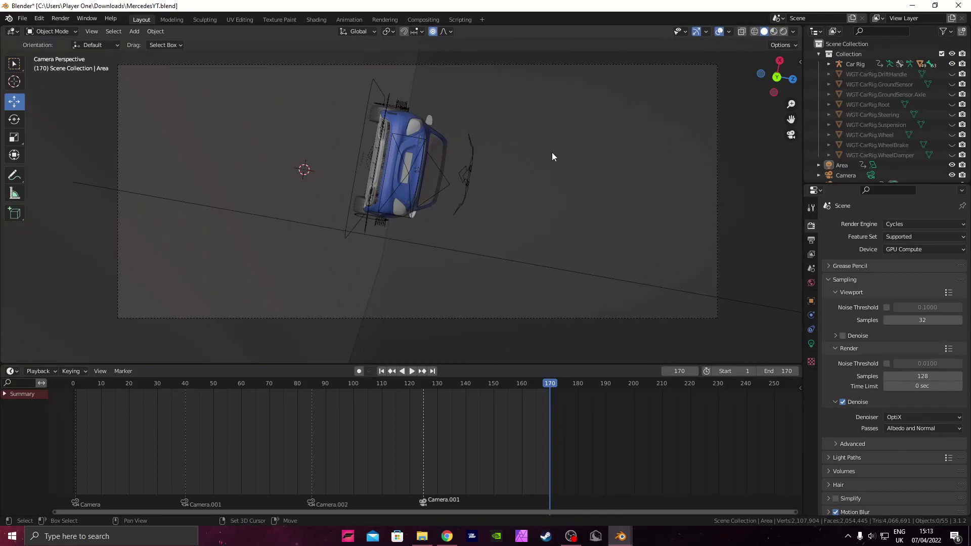
shift+middle_drag(552, 156, 555, 168)
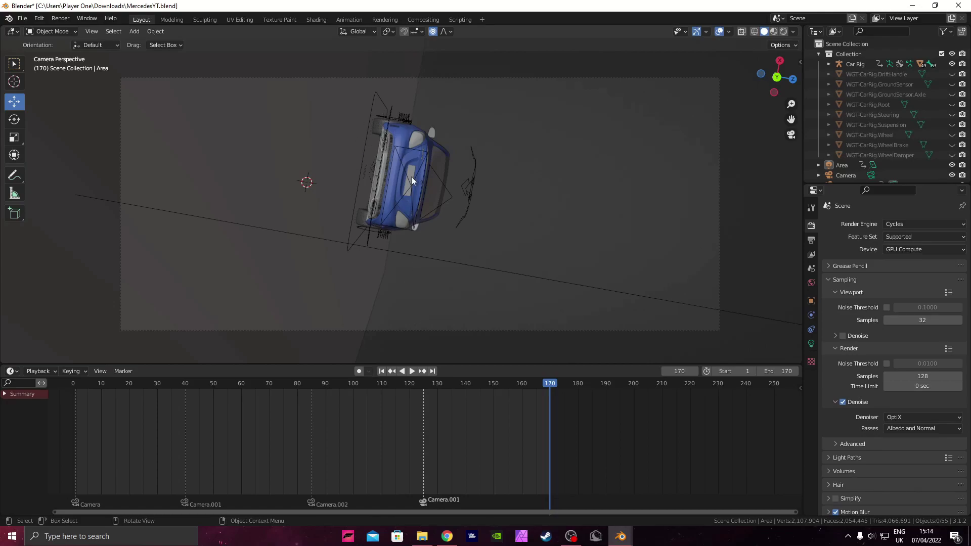
click(541, 332)
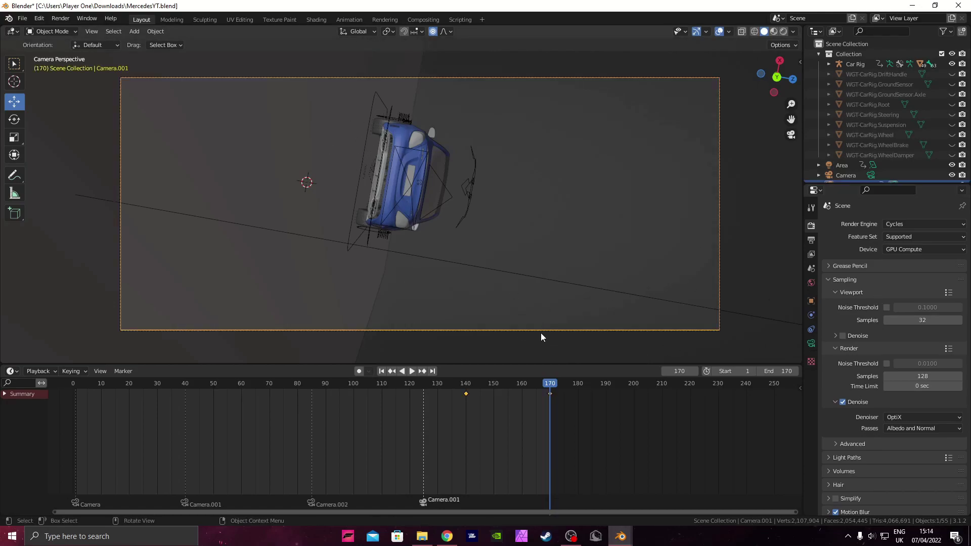
click(809, 303)
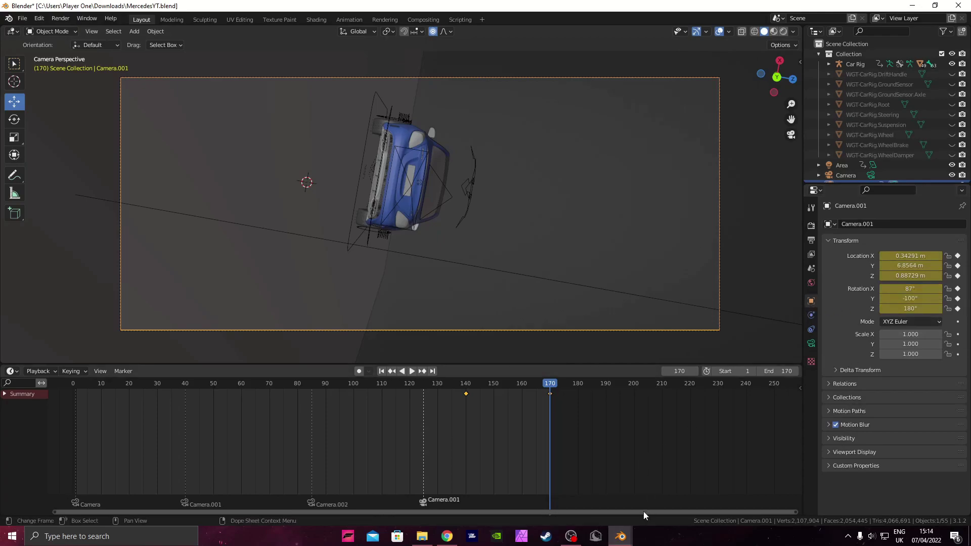
mouse_move(621, 536)
Step: Return to youtubeblend.blend, look through Camera.002, and set its Y rotation to -100°
click(591, 503)
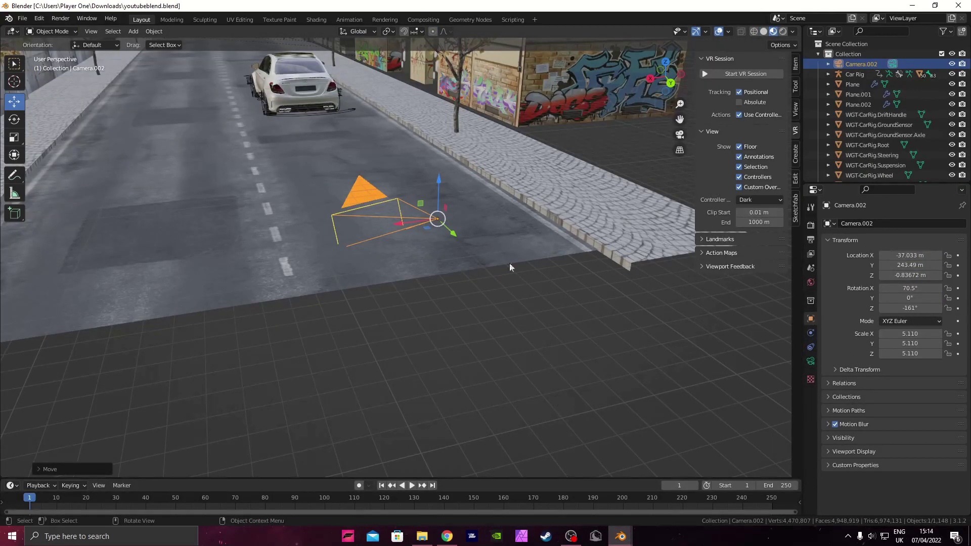
click(679, 134)
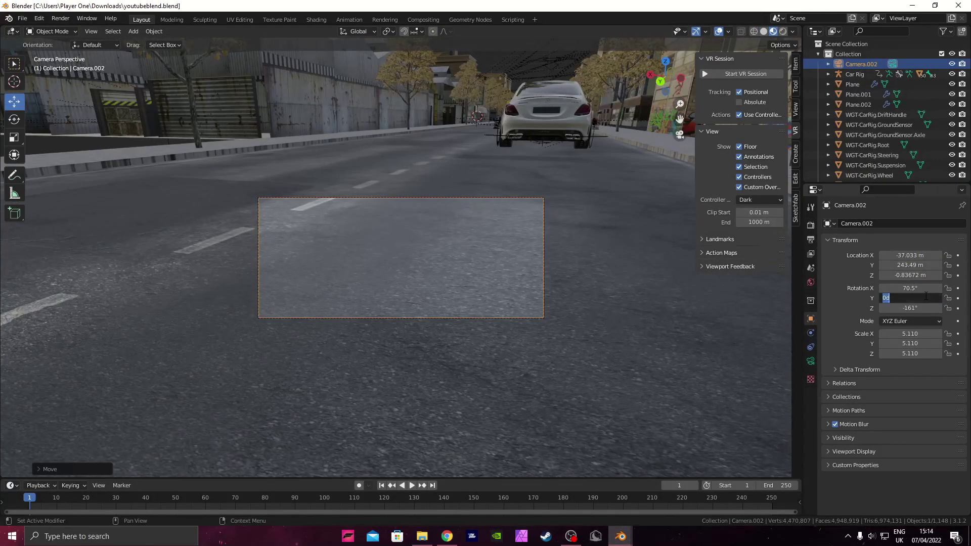
click(925, 297)
text(-100)
key(Return)
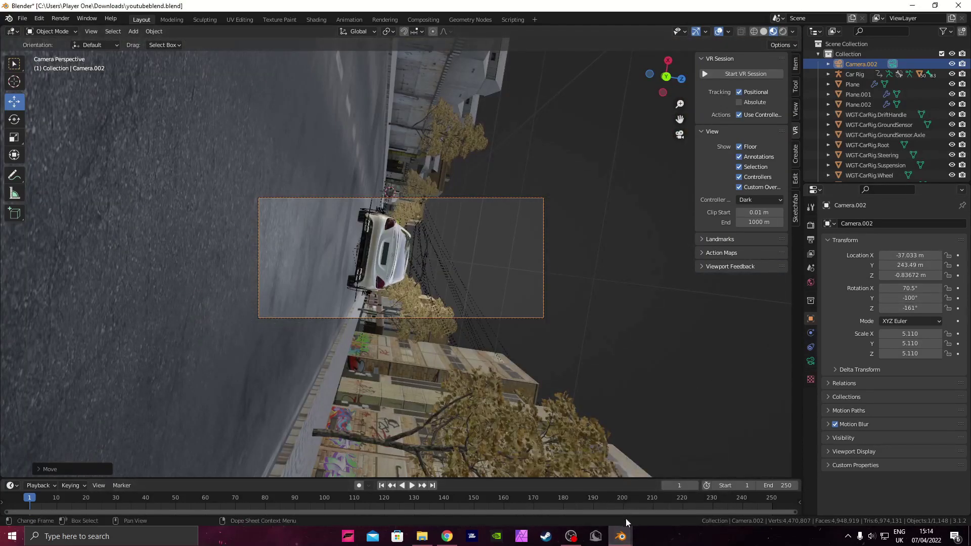
Step: Check the reference camera in MercedesYT.blend again, and set Camera.002's rotation to X 87° and Z -180°
mouse_move(620, 536)
click(667, 505)
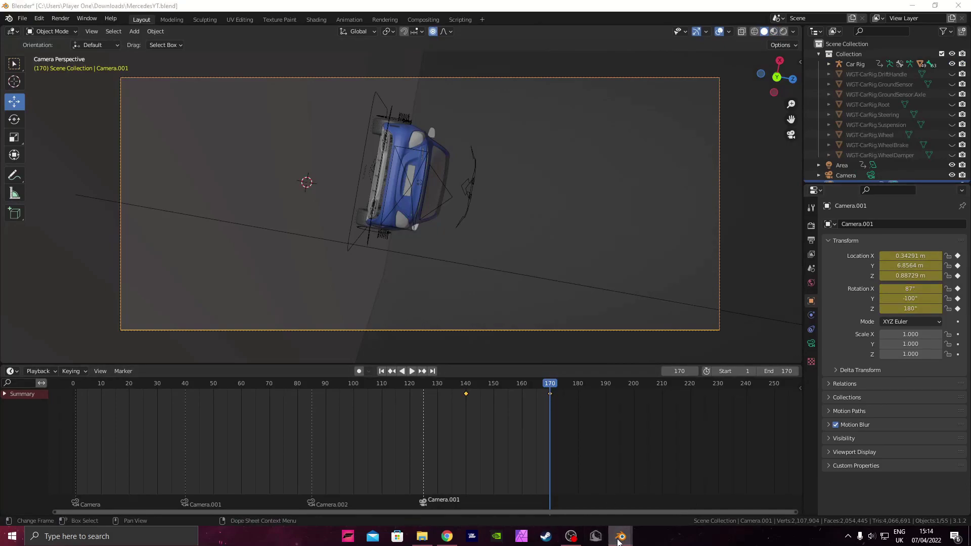
click(706, 458)
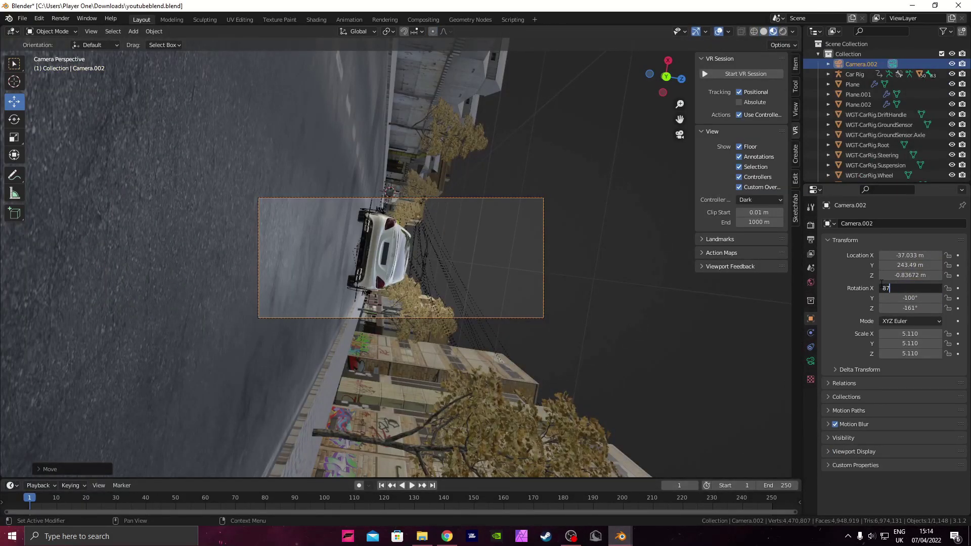
click(881, 286)
text(87)
key(Return)
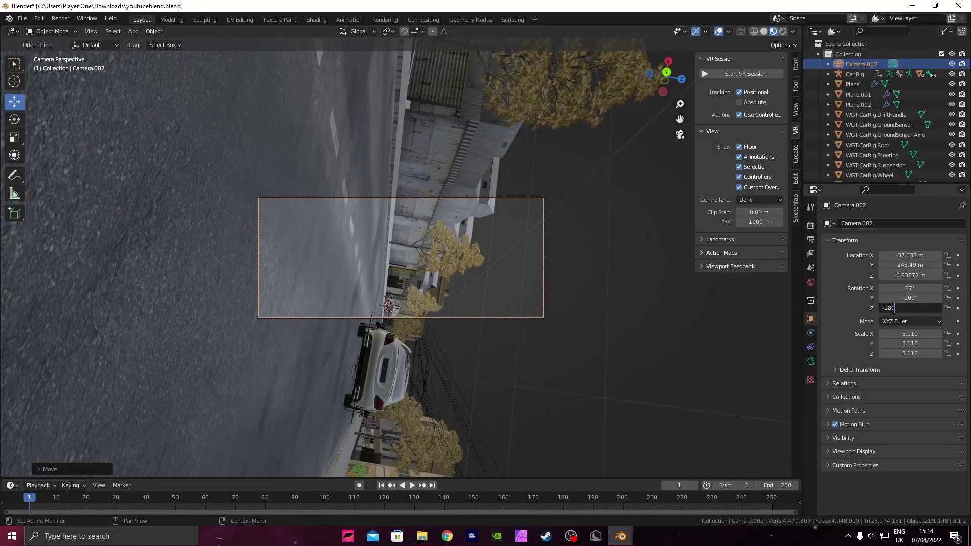
key(Return)
Step: Compare with the reference shot and shift Camera.002 to X -35.383 m and Y 256.81 m
scroll(546, 301, up, 3)
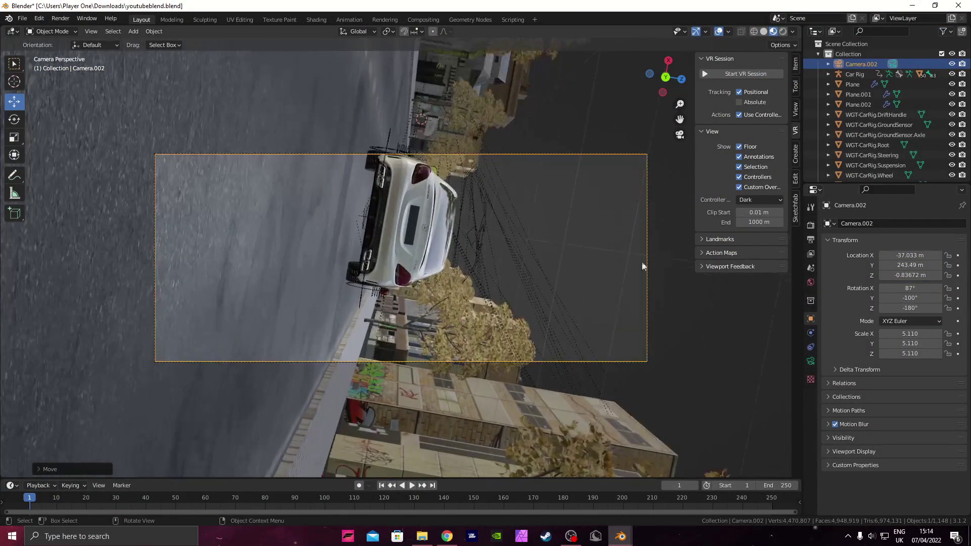
drag(905, 255, 936, 255)
click(621, 536)
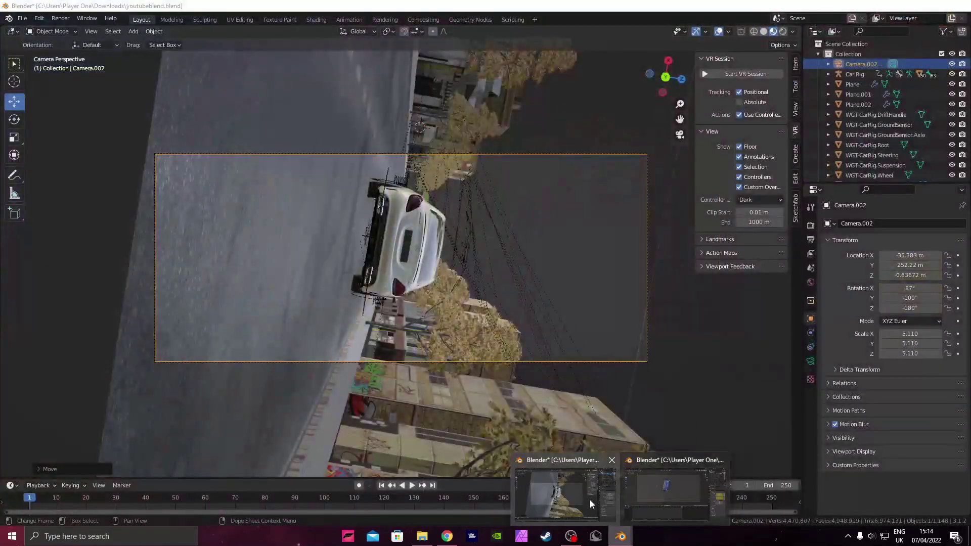
click(590, 499)
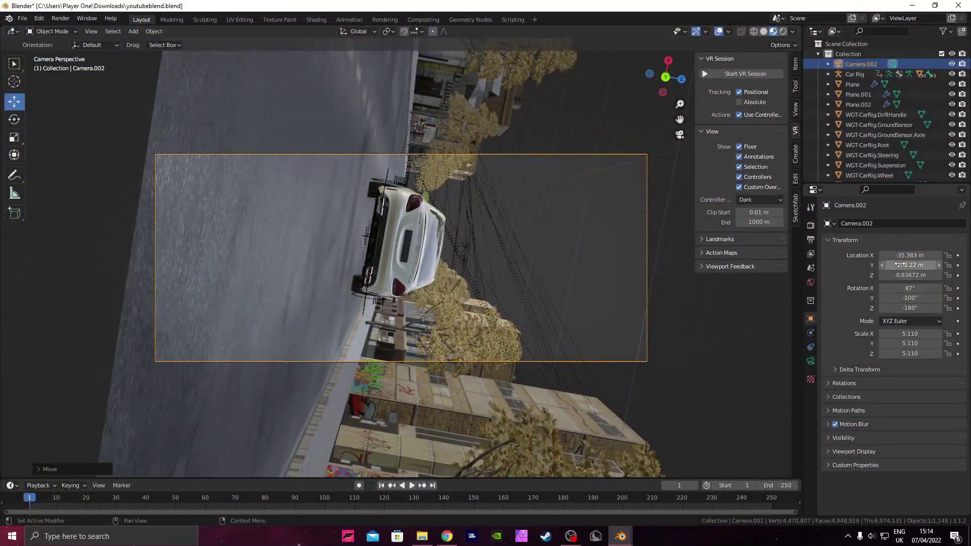
drag(900, 264, 944, 264)
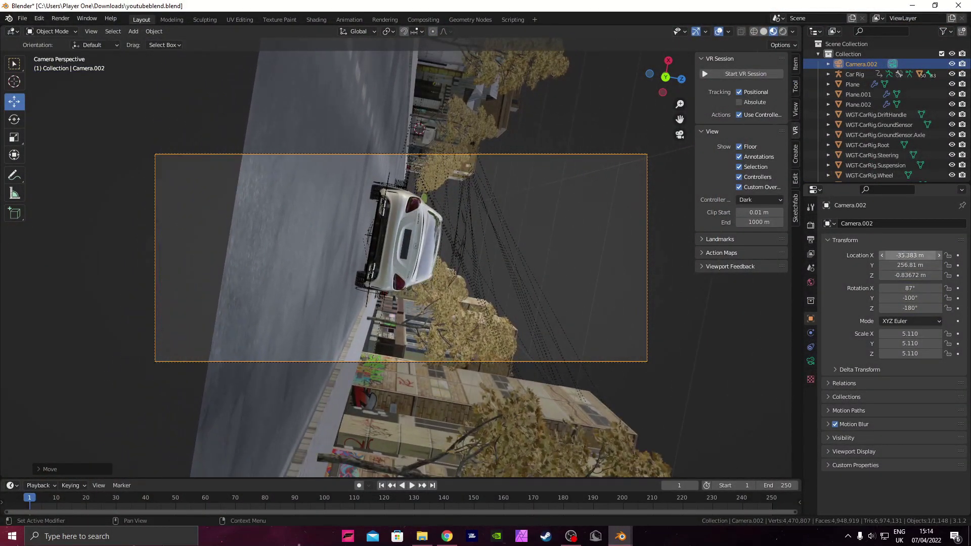
Step: Select the road plane and set its Array modifier count to 13 to extend the road beyond the camera
click(324, 304)
middle_drag(472, 226, 536, 198)
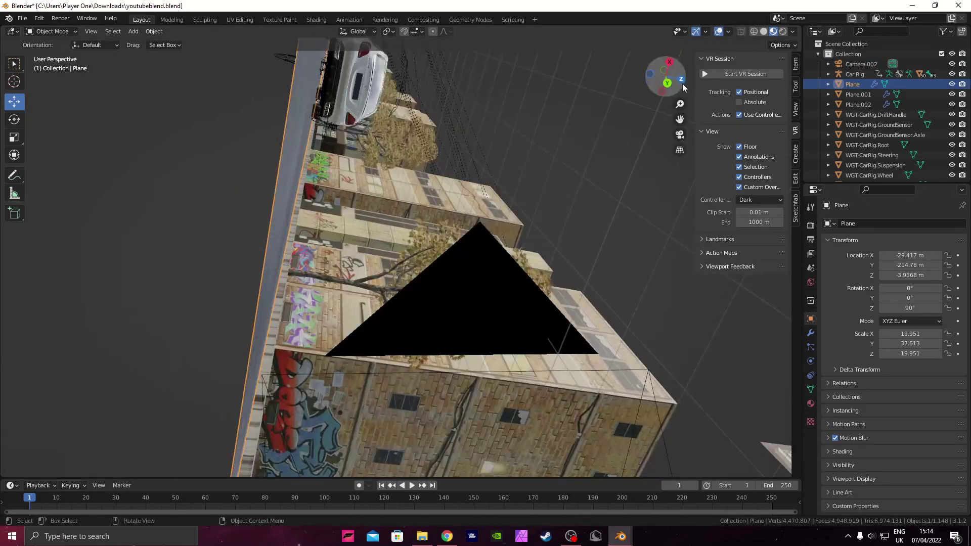
click(666, 81)
middle_drag(414, 188, 400, 256)
scroll(400, 256, down, 14)
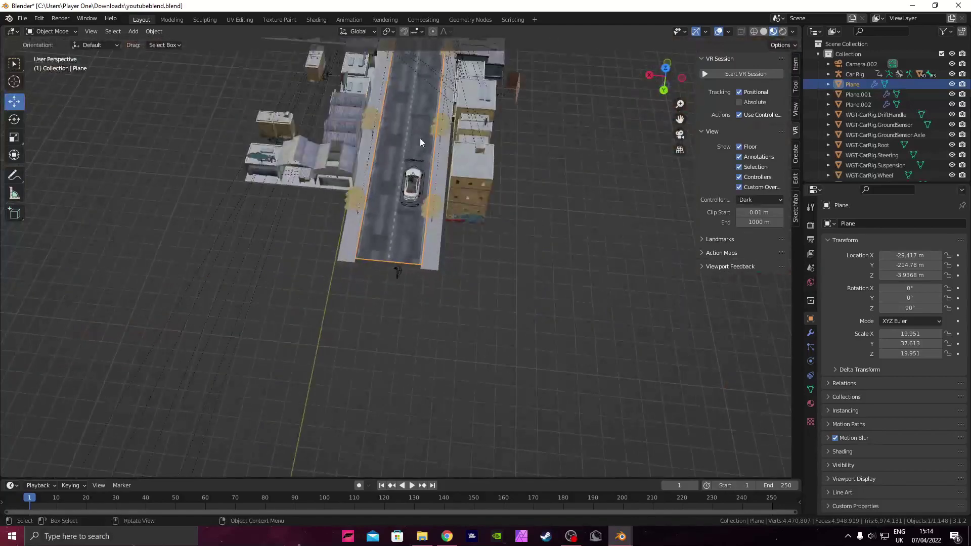
click(811, 376)
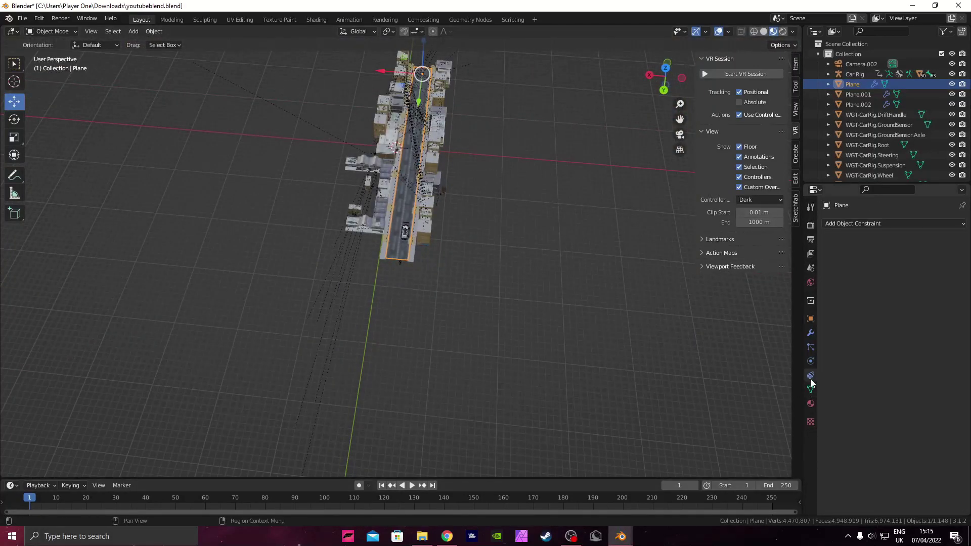
click(810, 361)
click(810, 347)
click(810, 332)
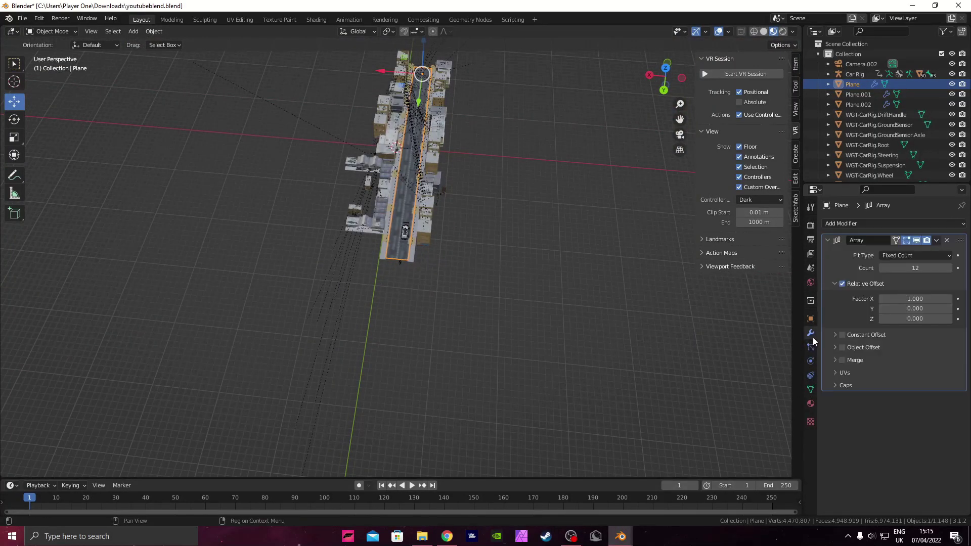
click(917, 267)
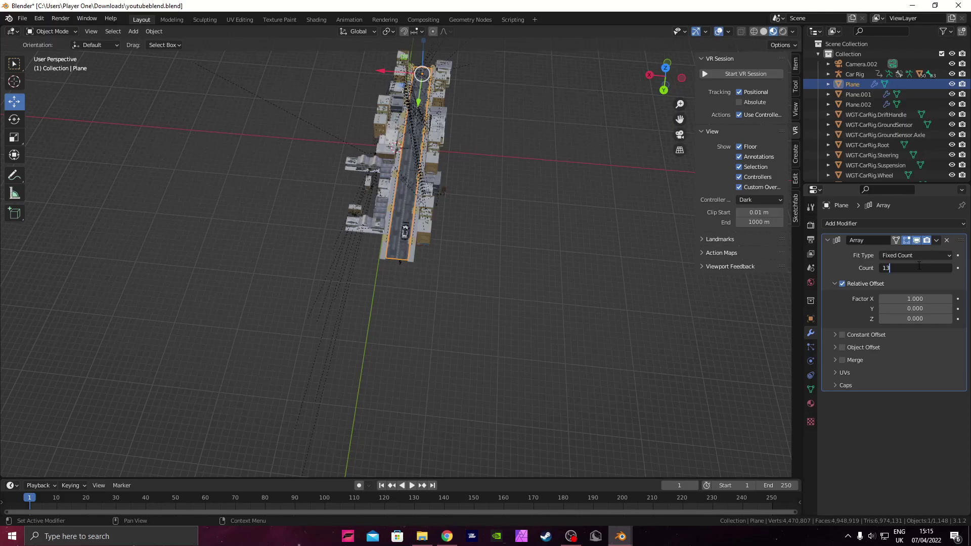
Step: Look through Camera.002 along the extended road and compare its framing with the reference camera shot in MercedesYT.blend
middle_drag(537, 163, 516, 177)
scroll(516, 177, up, 5)
click(678, 135)
scroll(671, 140, up, 1)
click(620, 536)
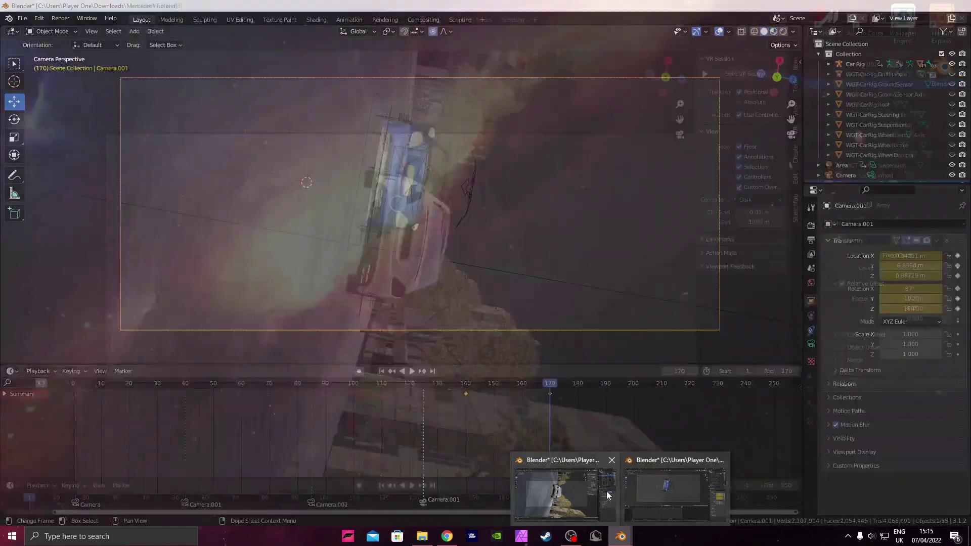
click(606, 493)
shift+middle_drag(477, 242, 472, 202)
click(629, 536)
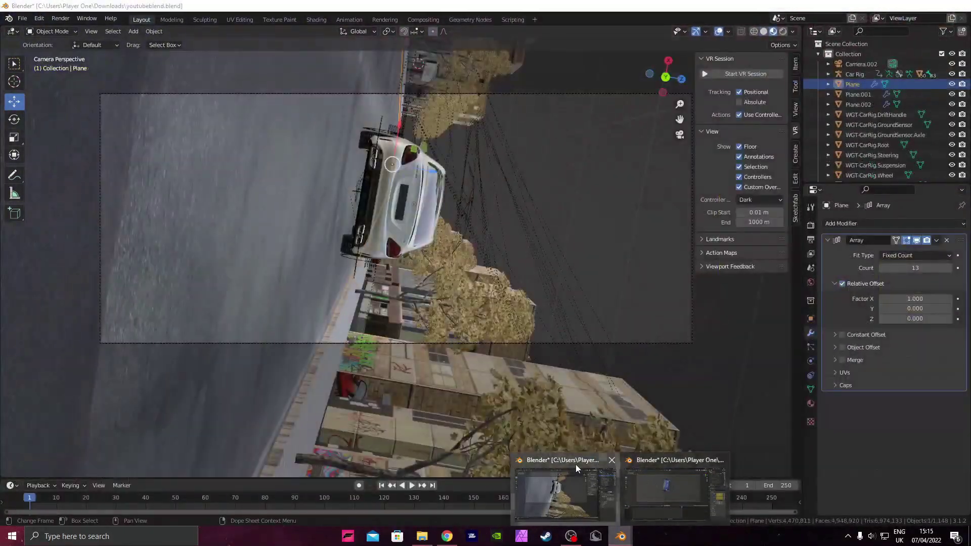
click(575, 467)
Step: Shift Camera.002 to X -35.693 m and Y 260.01 m, checking its framing against the reference shot
click(861, 64)
drag(906, 266, 883, 256)
click(626, 537)
click(575, 481)
click(627, 537)
click(575, 480)
Step: Insert location and rotation keyframes for Camera.002 at frame 1
key(i)
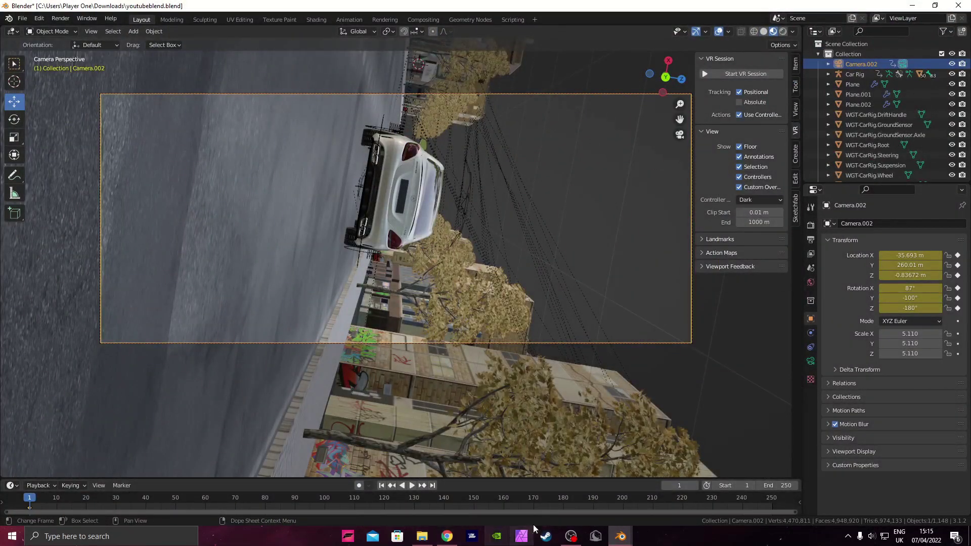
mouse_move(660, 505)
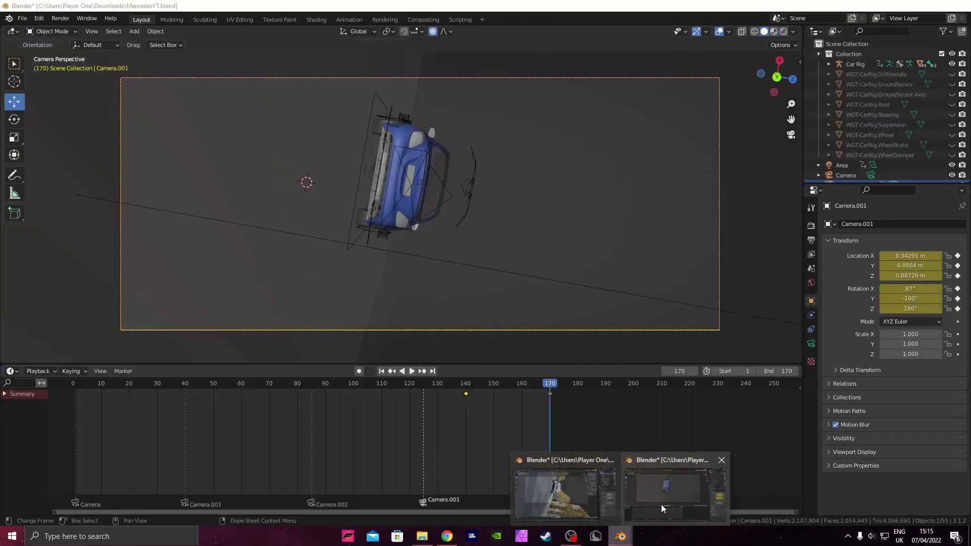
click(598, 499)
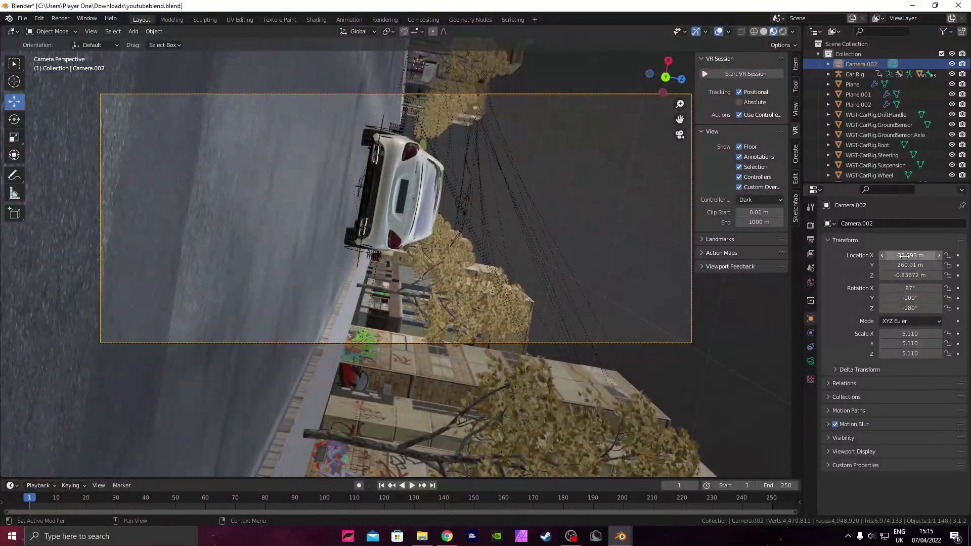
key(i)
key(i)
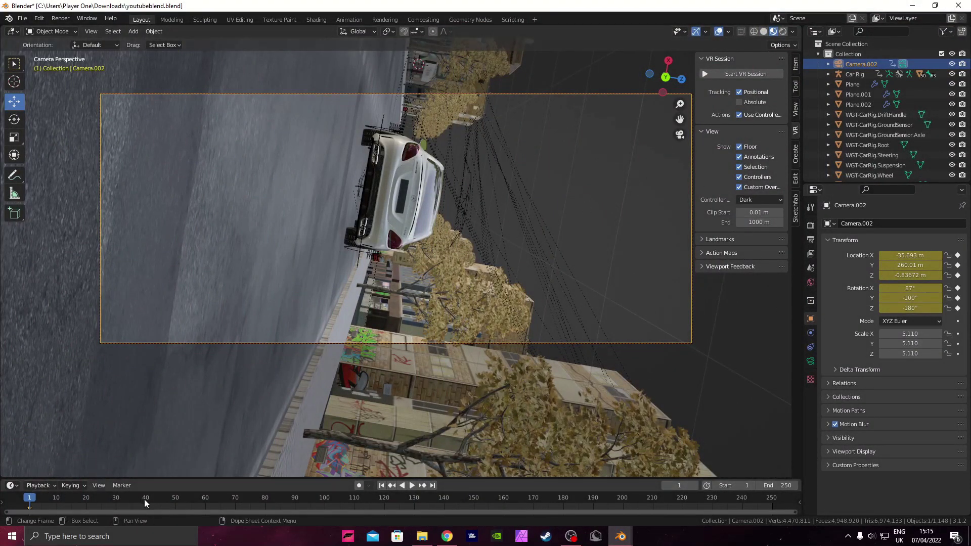
Step: Check the reference camera's keyframe timing in MercedesYT.blend, and key Camera.002 at frame 60 in youtubeblend.blend with Y rotation -360°
mouse_move(622, 537)
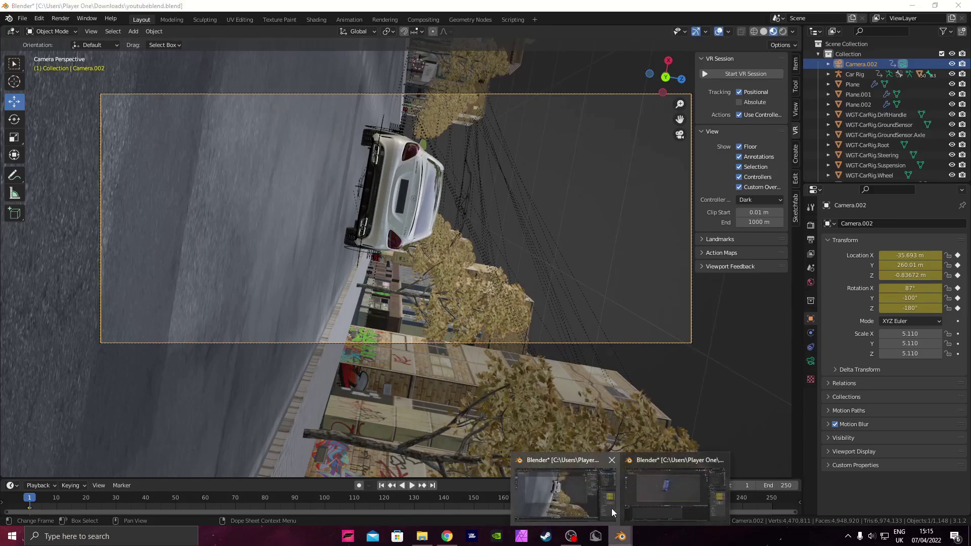
click(673, 496)
drag(506, 383, 550, 394)
mouse_move(621, 536)
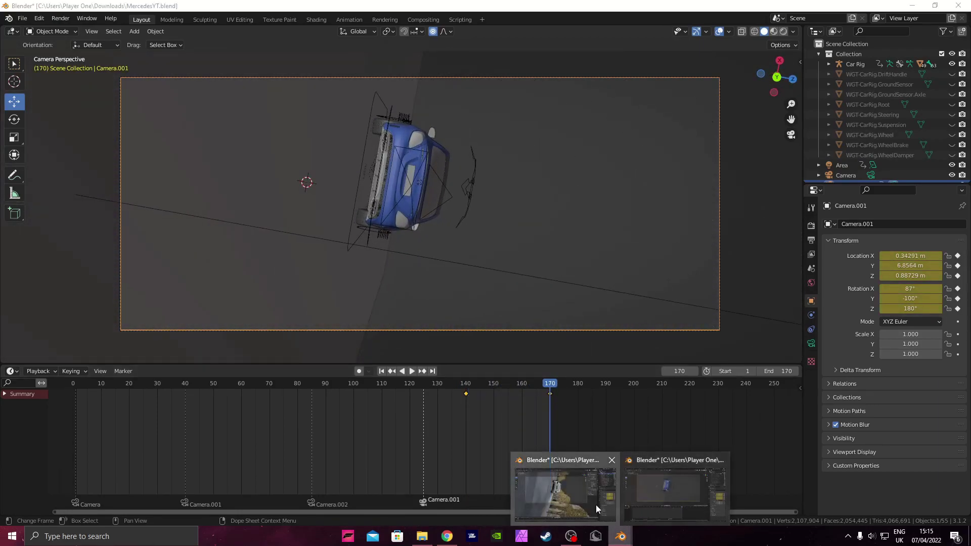
click(595, 504)
click(205, 500)
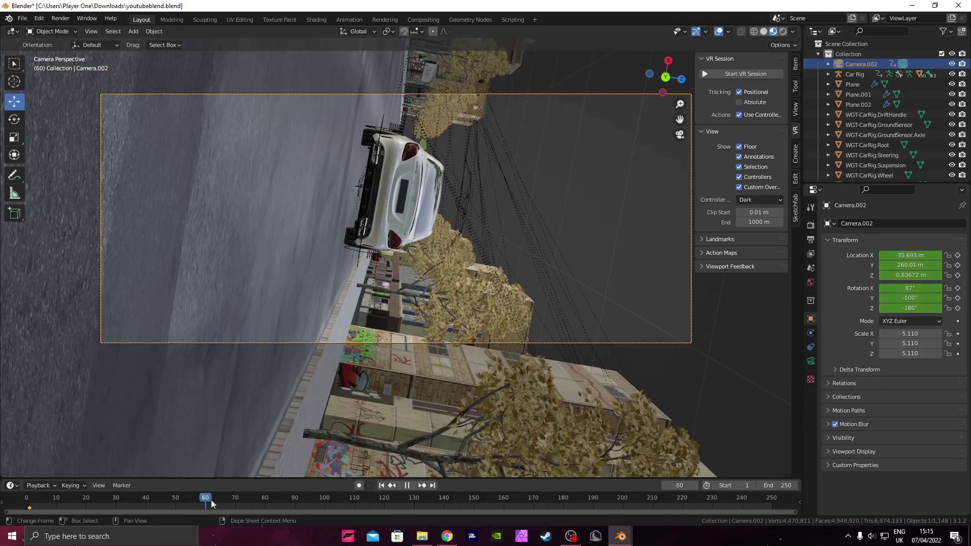
drag(910, 298, 840, 298)
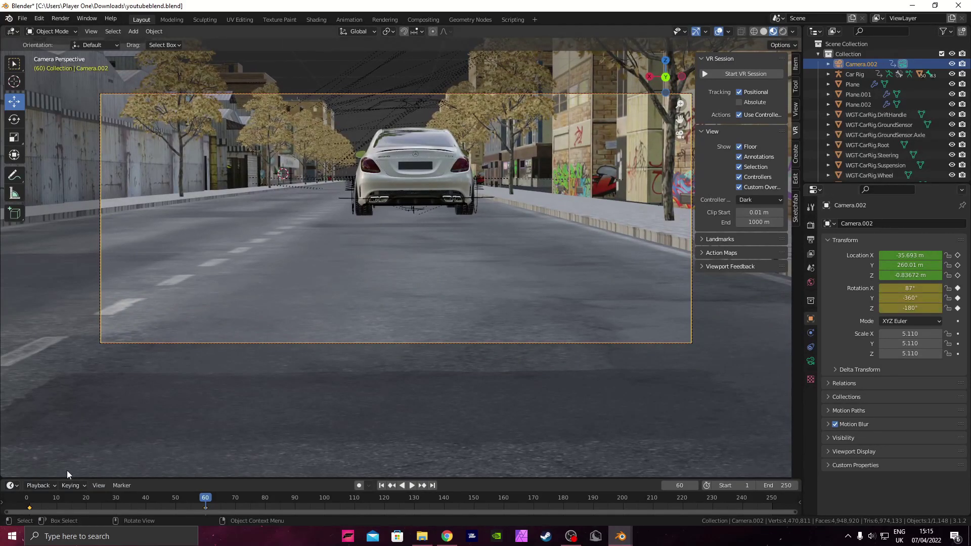
Step: Play back the camera roll and compare the views at frames 1 and 60
key(shift+ctrl+space)
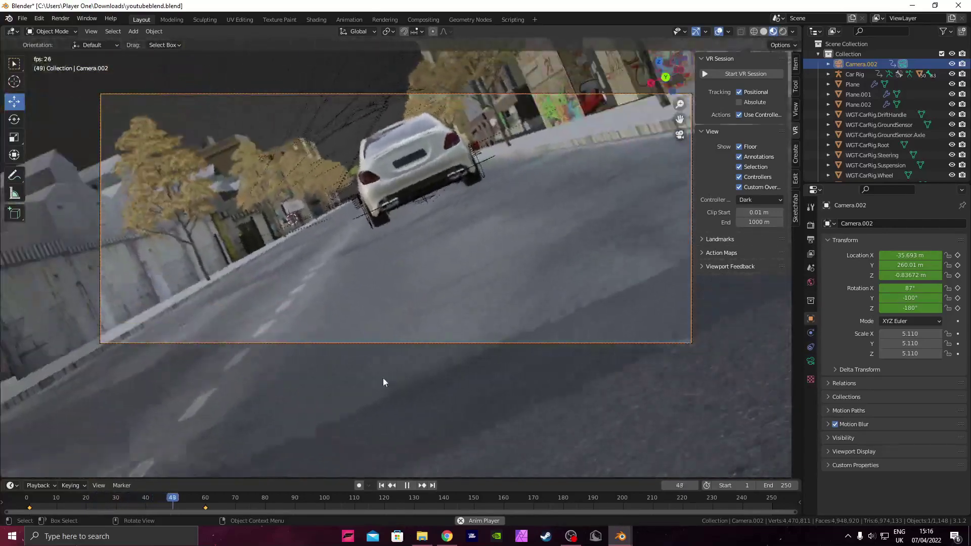
key(Escape)
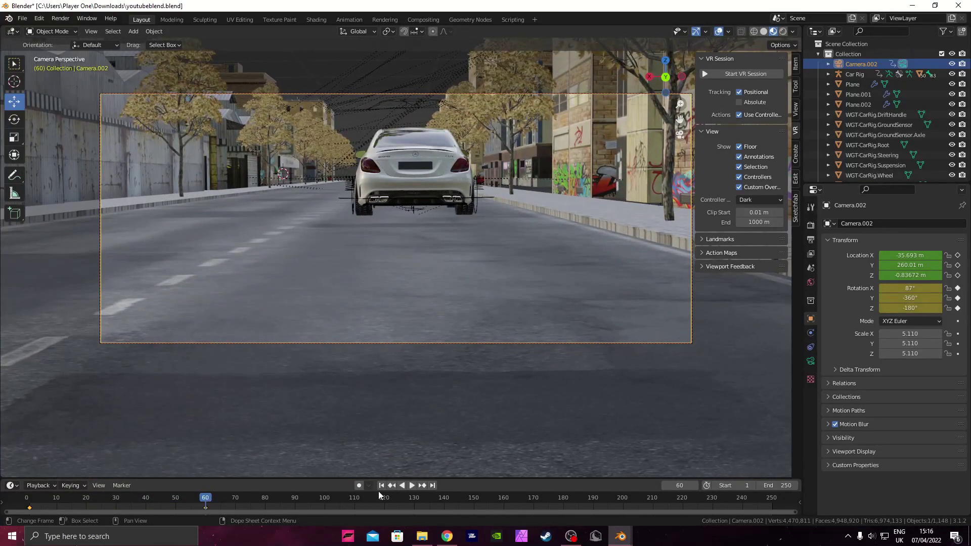
key(shift+Left)
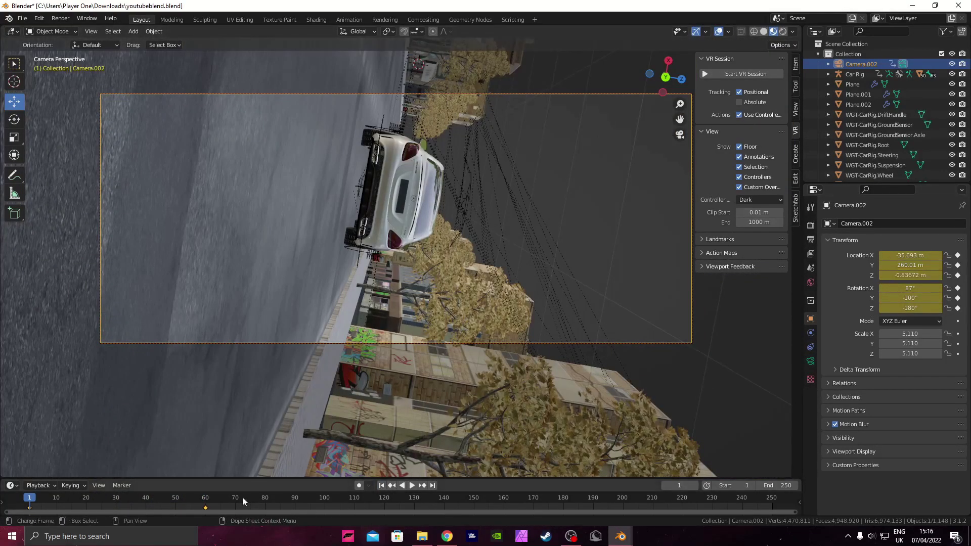
drag(208, 500, 204, 498)
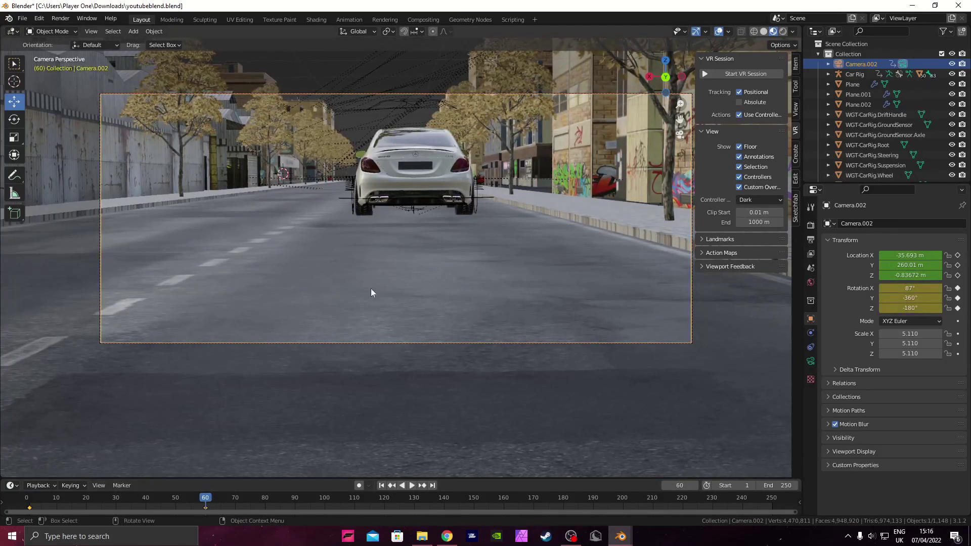
Step: Select the Car Rig at frame 1 and insert a location and rotation keyframe for it
middle_drag(373, 291, 200, 221)
click(188, 208)
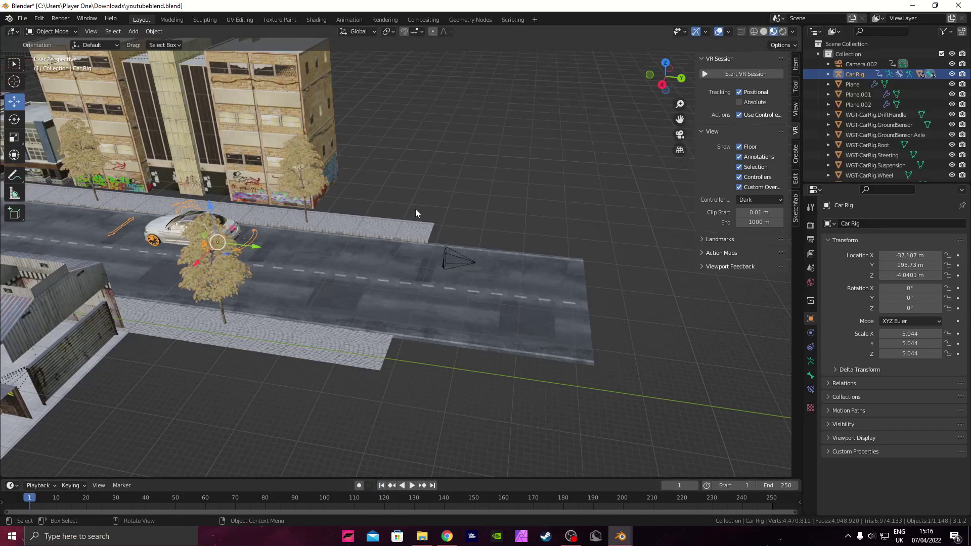
key(i)
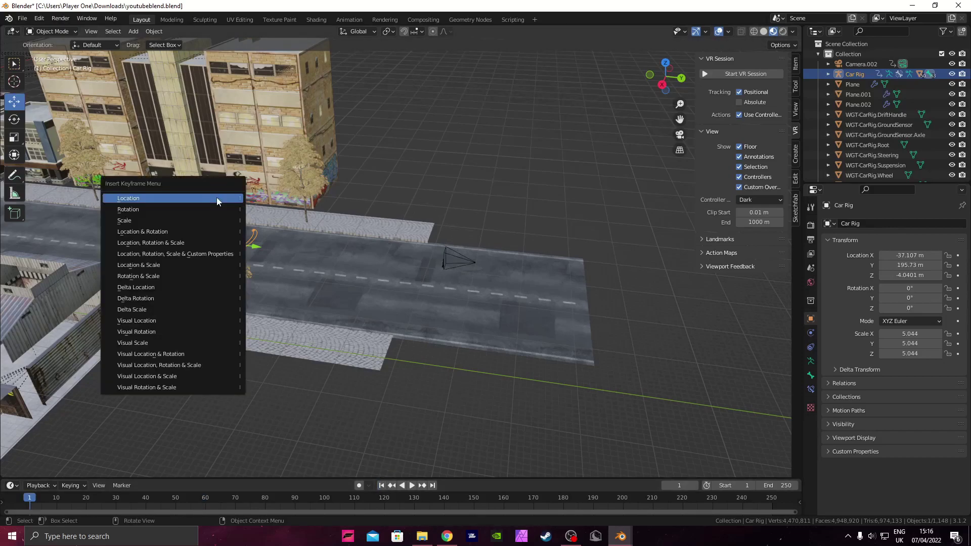
click(191, 228)
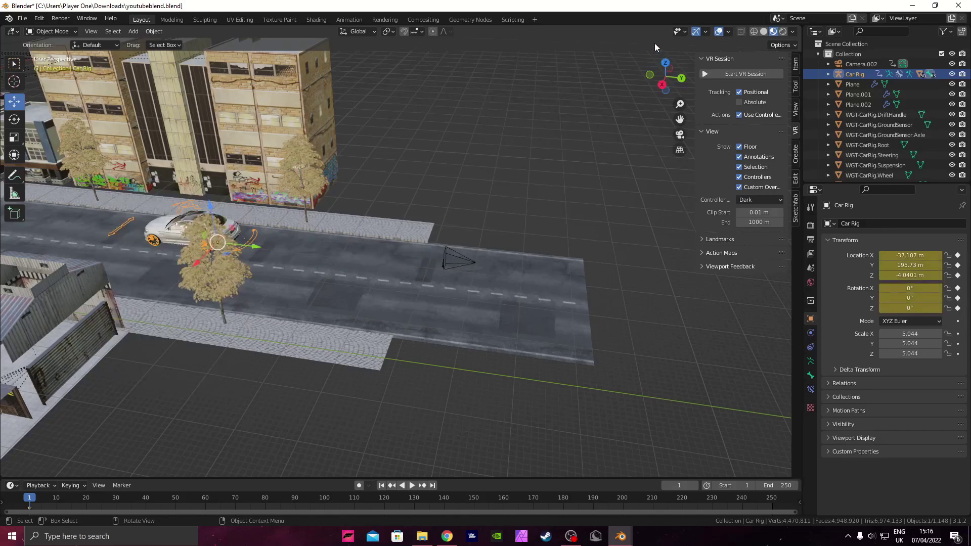
Step: In top view, move the Car Rig down the road to Y 70.374 m at frame 60 and keyframe its location and rotation
click(665, 67)
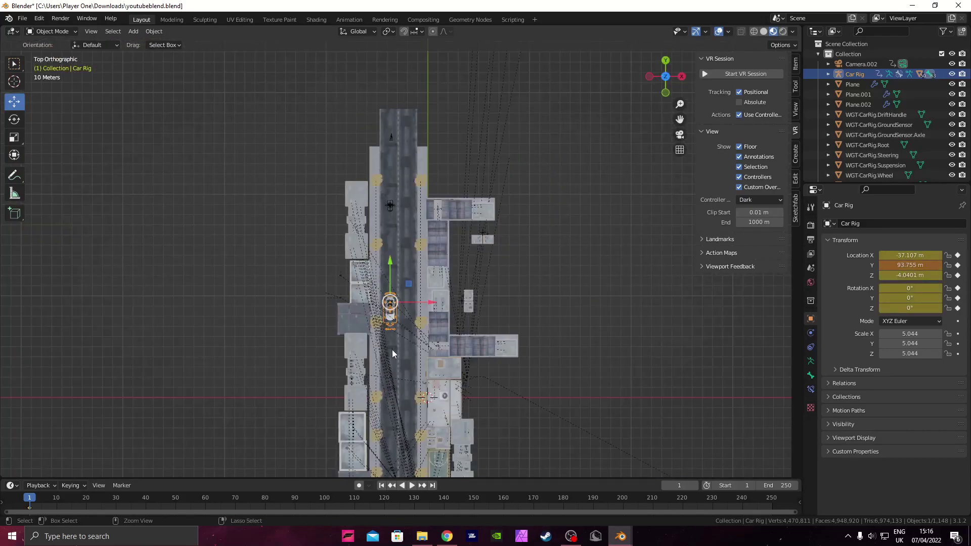
key(ctrl+z)
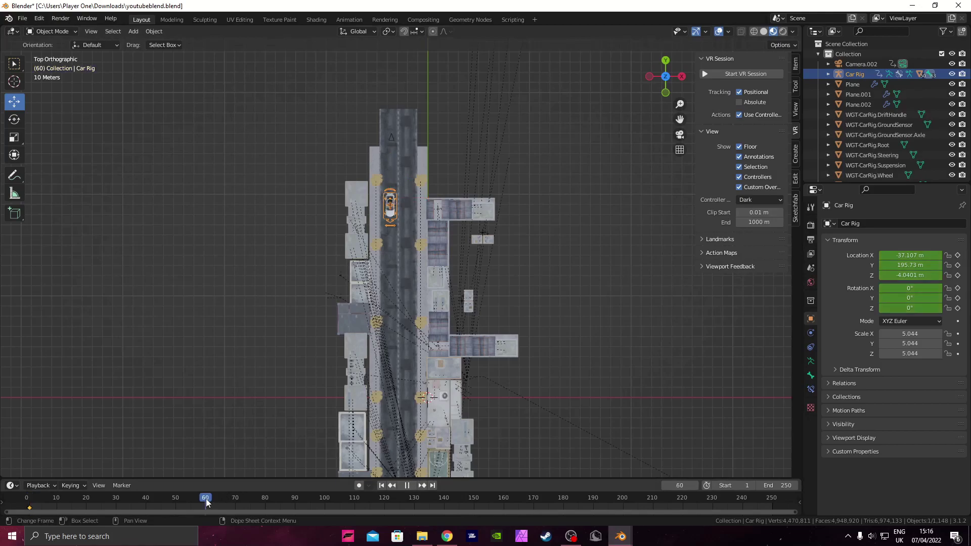
drag(389, 165, 376, 291)
key(i)
click(375, 291)
Step: Scrub through the car's movement from above and play the animation back through Camera.002
key(space)
drag(206, 504, 88, 502)
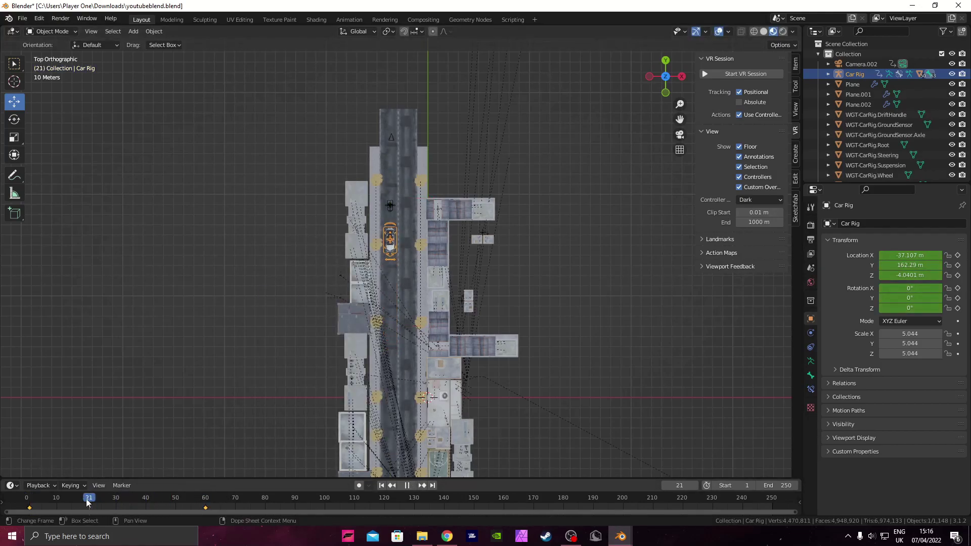
key(space)
click(382, 486)
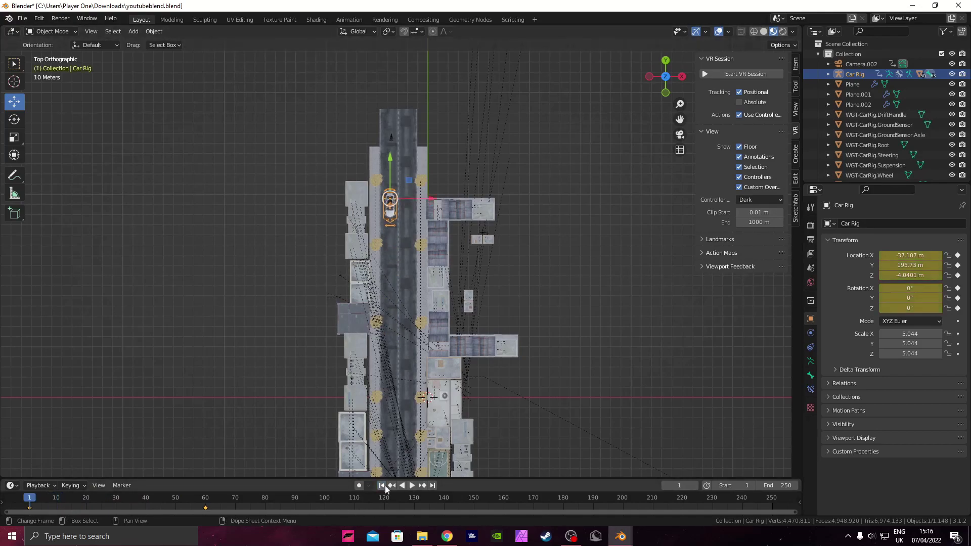
click(679, 135)
key(space)
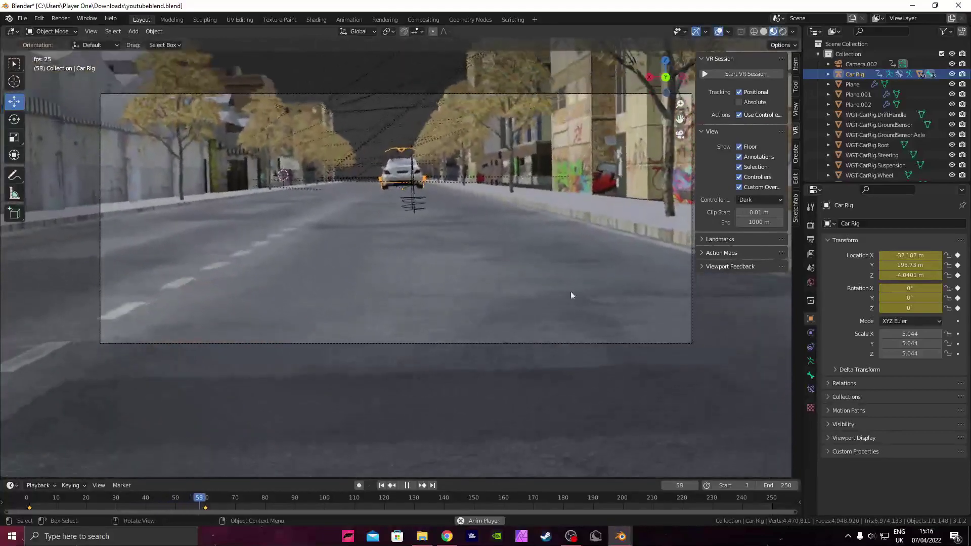
Step: At frame 60, move Camera.002 to X -36.973 m, Y 239.88 m, Z 0.023281 m and keyframe its location and rotation
drag(228, 501, 213, 500)
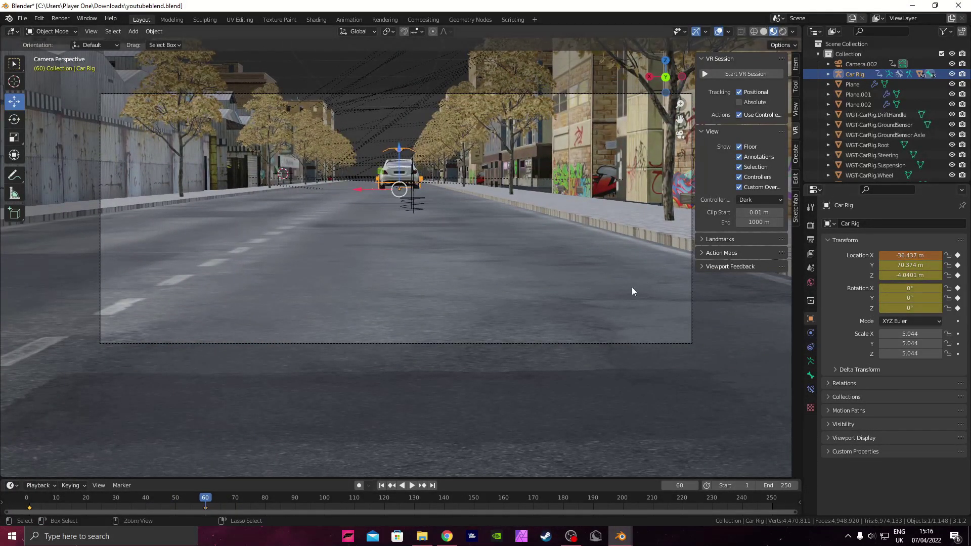
click(694, 346)
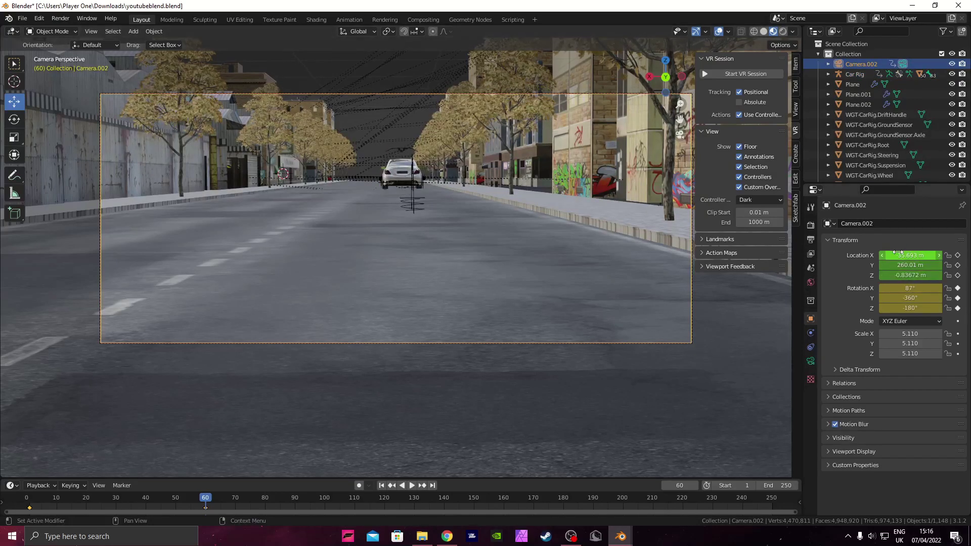
drag(903, 255, 880, 265)
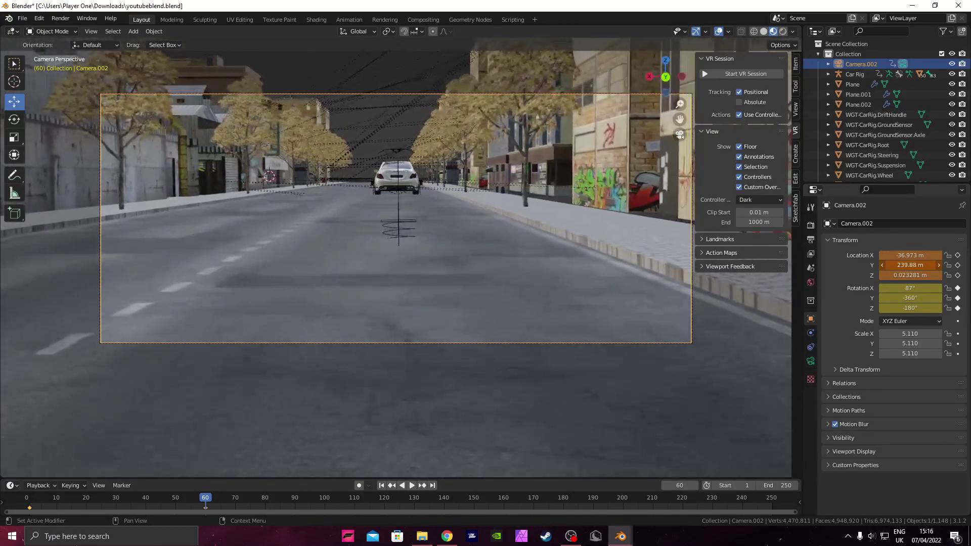
key(i)
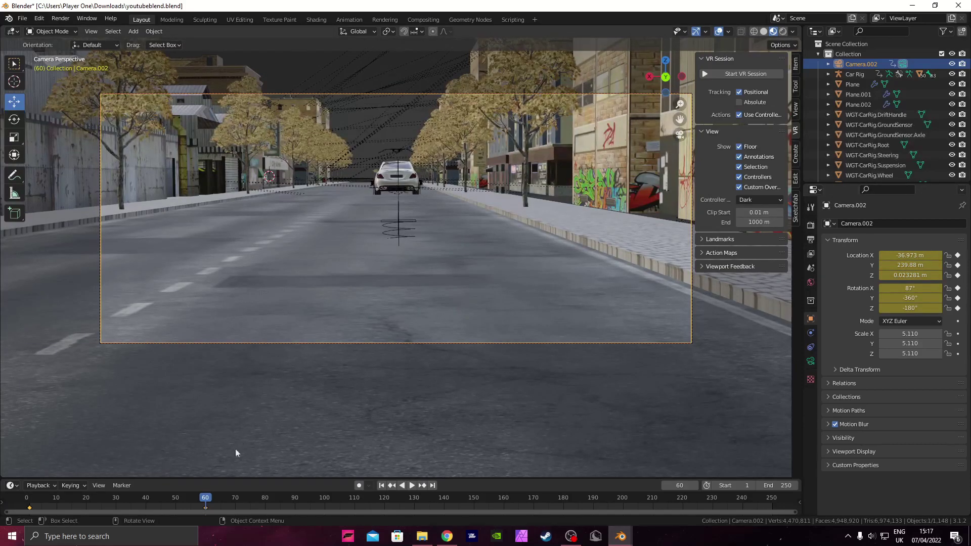
Step: Play back the shot, and move Camera.002 closer behind the car to Y 195.74 m at frame 60, updating its keyframe
click(382, 485)
key(space)
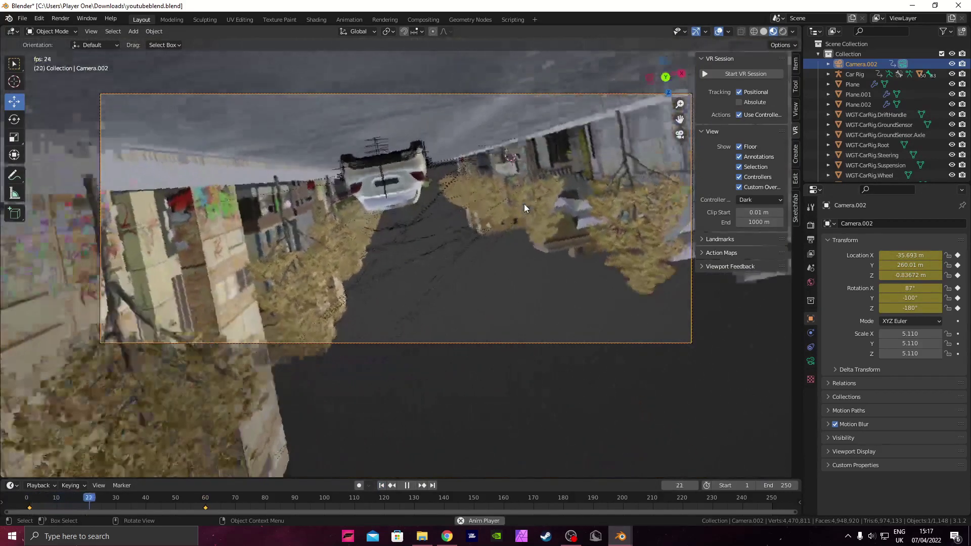
key(space)
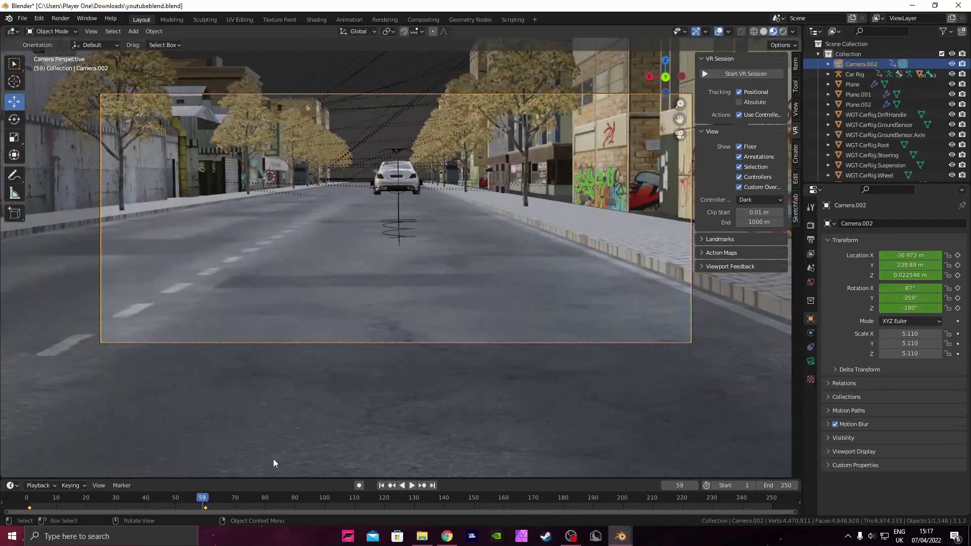
key(Right)
drag(896, 257, 804, 268)
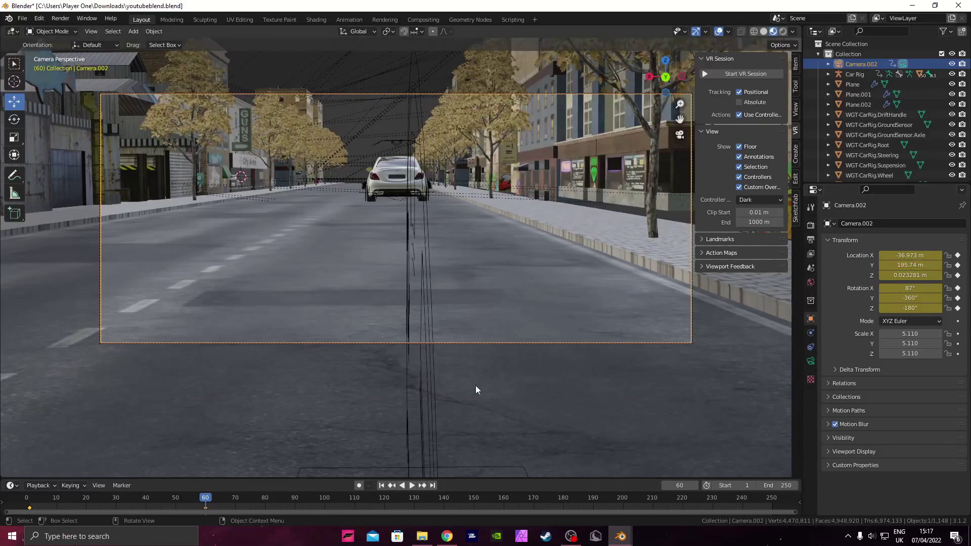
Step: Play the revised camera move from the first frame and rewind to frame 1
click(385, 485)
key(space)
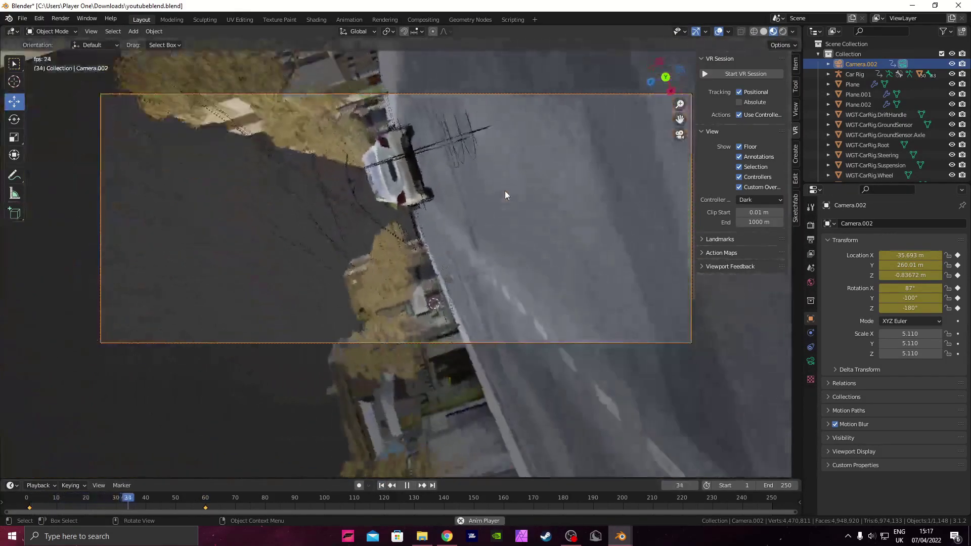
key(space)
click(382, 485)
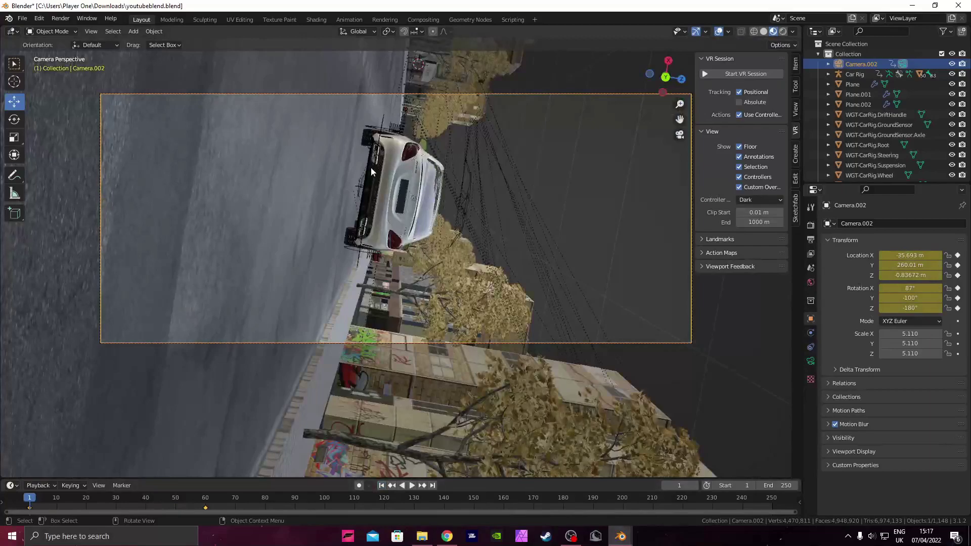
Step: In top view, move the Car Rig to about Y 129.56 m at frame 60, rekey it, and return to frame 1
middle_drag(371, 168, 417, 187)
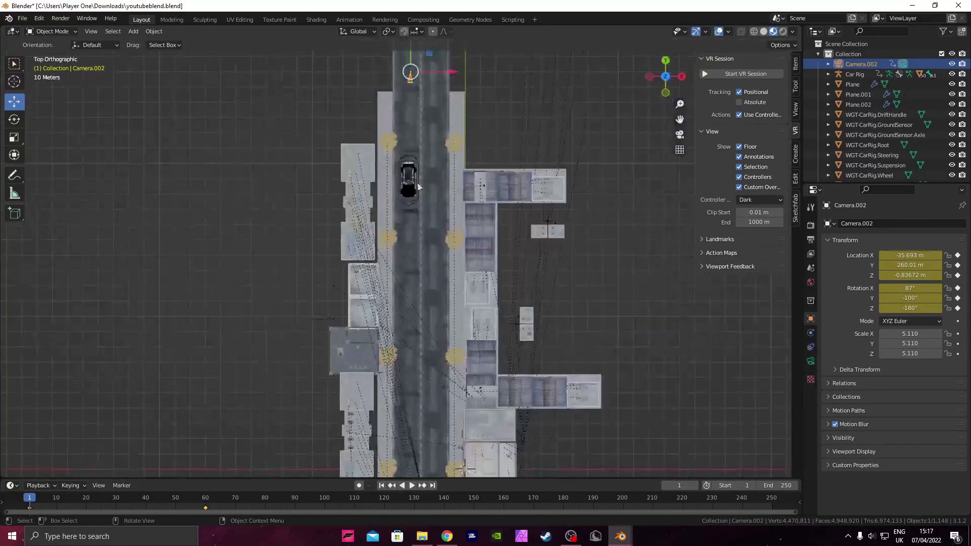
click(414, 160)
click(206, 497)
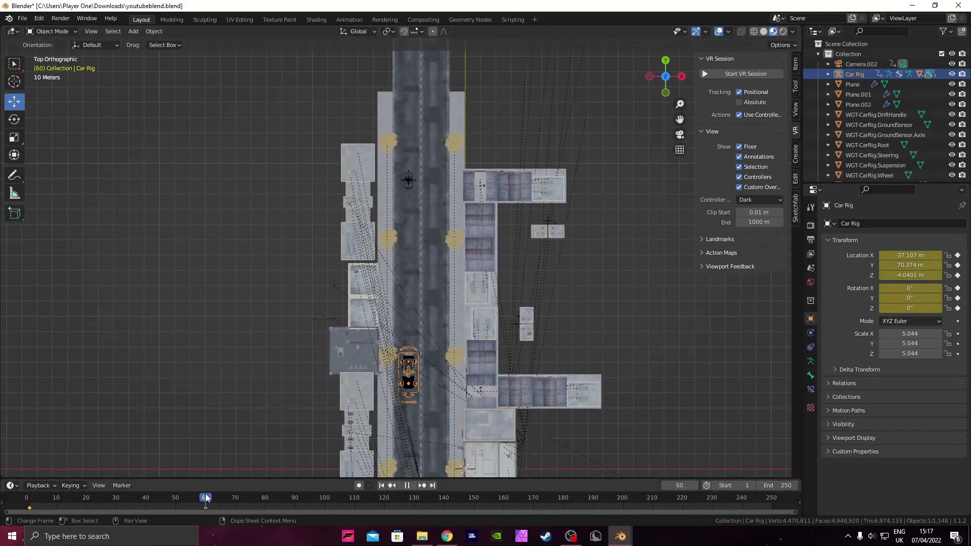
drag(410, 322, 417, 225)
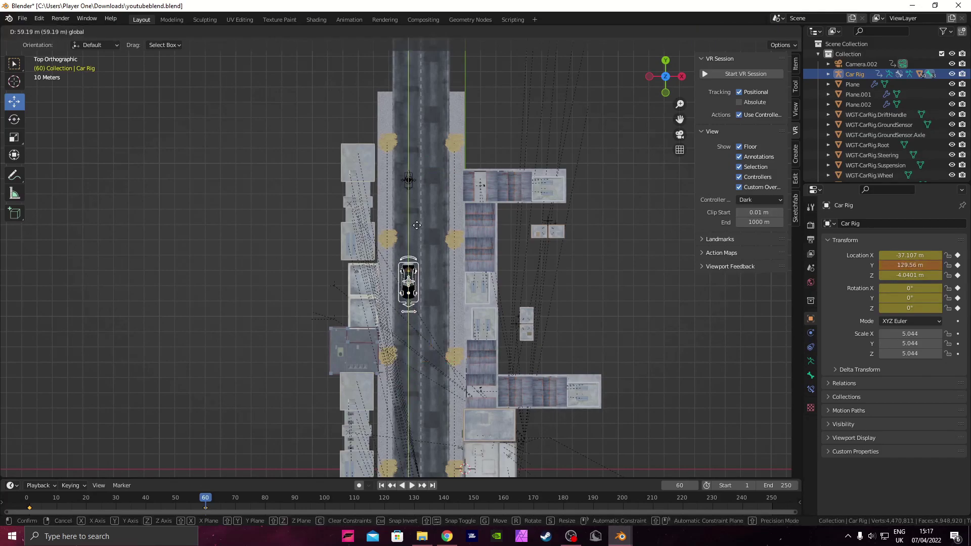
key(i)
click(416, 225)
key(shift+Left)
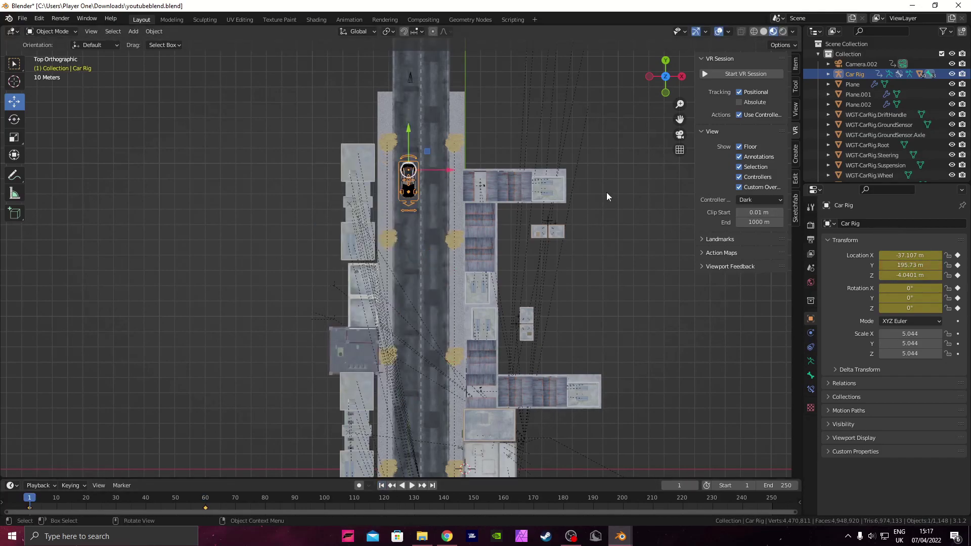
Step: Play the animation through the scene camera to frame 60 to check the car's revised movement
click(680, 135)
key(space)
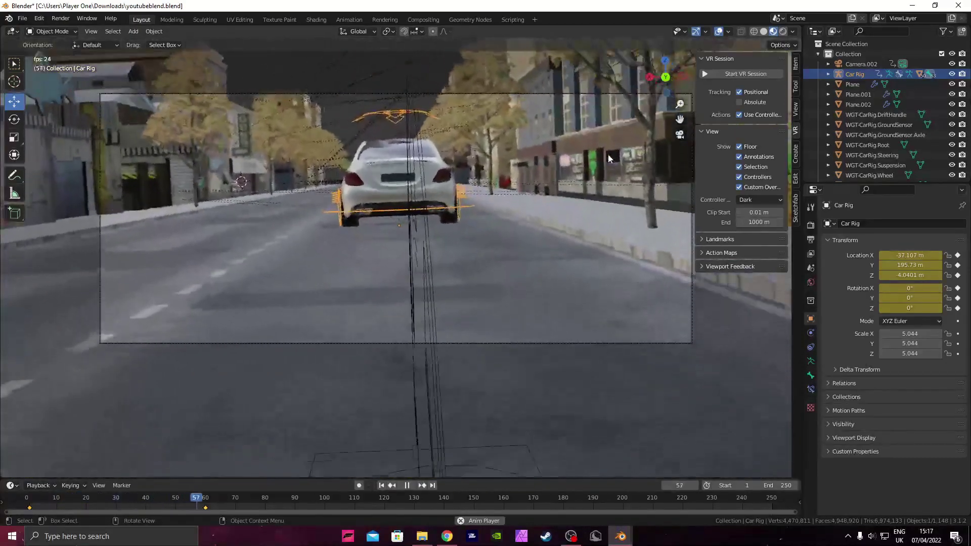
key(space)
Step: Delete the WGT-CarRig.WheelBrake and WGT-CarRig.Wheel widget objects lying on the road beside the camera
middle_drag(435, 270, 568, 282)
click(569, 274)
click(539, 268)
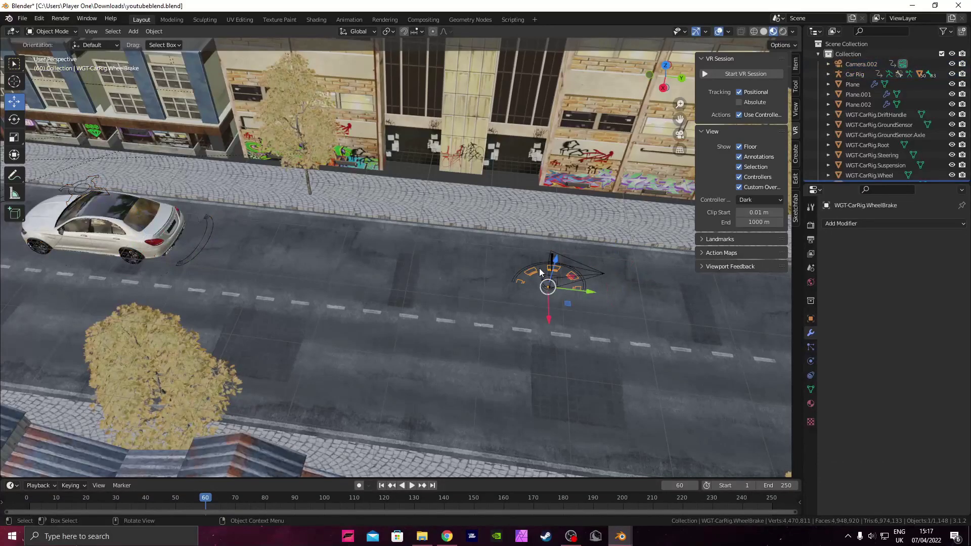
key(x)
click(540, 269)
click(539, 265)
key(x)
click(539, 264)
Step: Delete the small WGT-CarRig.WheelDamper widget lying beside the camera, keeping the road plane
scroll(481, 265, up, 3)
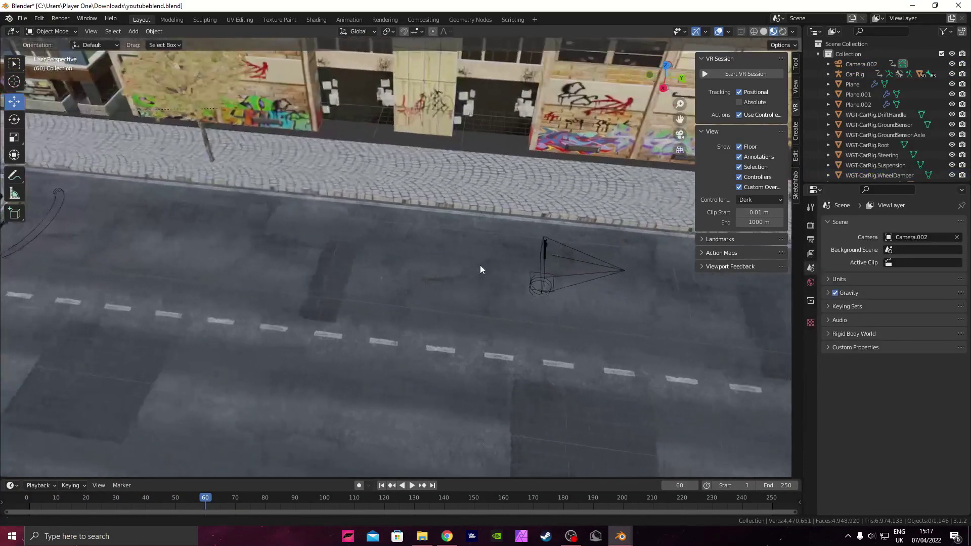
click(529, 283)
key(x)
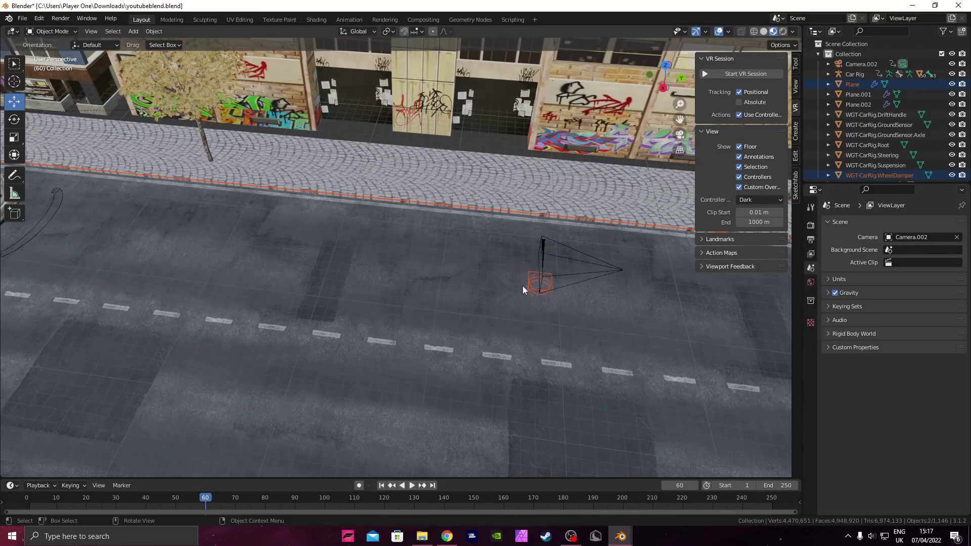
click(530, 287)
key(x)
click(530, 287)
Step: Select the Back Grill object at the rear of the Mercedes
middle_drag(530, 287, 234, 168)
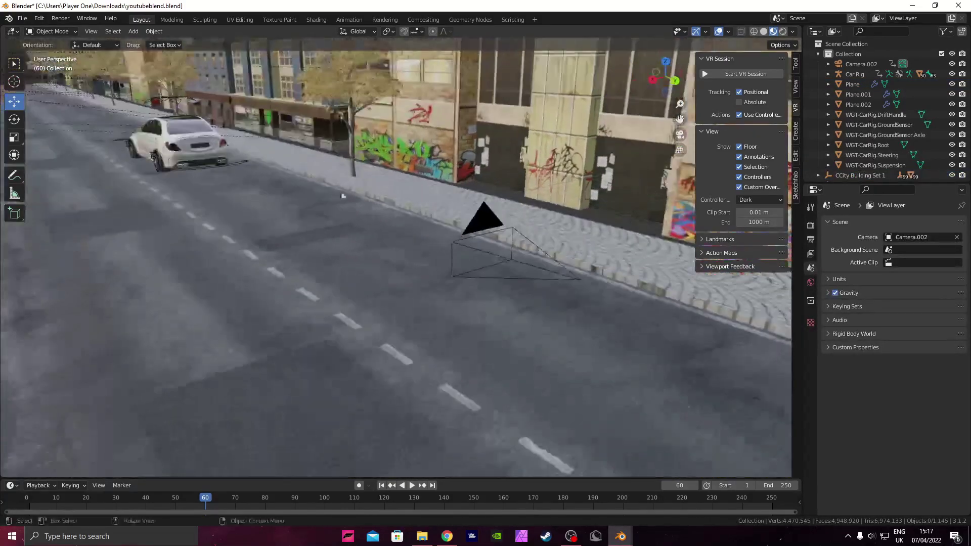
click(218, 163)
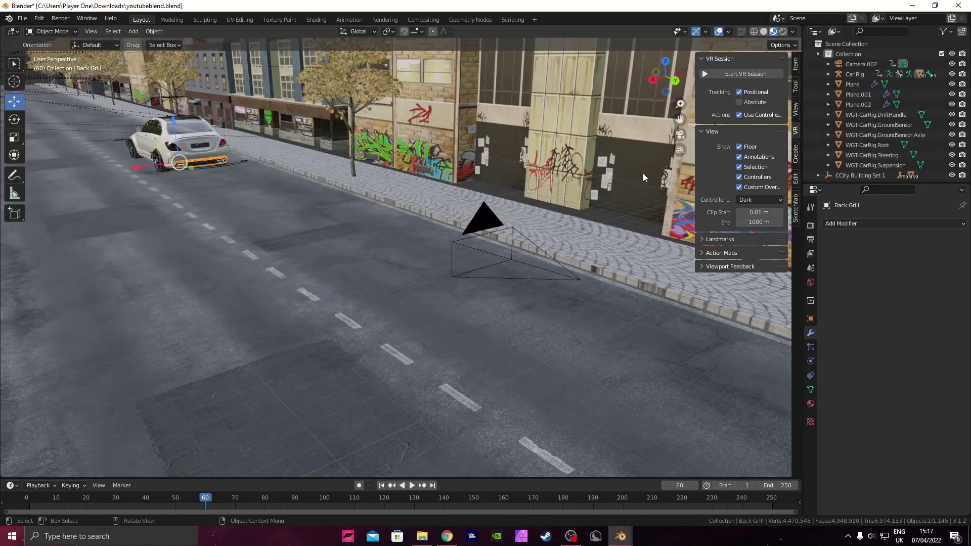
Step: Add a new camera at the roadside tree ahead of the car, and switch to the active camera view
middle_drag(630, 88, 366, 253)
scroll(349, 303, up, 3)
shift+middle_drag(336, 340, 367, 216)
middle_drag(460, 228, 400, 215)
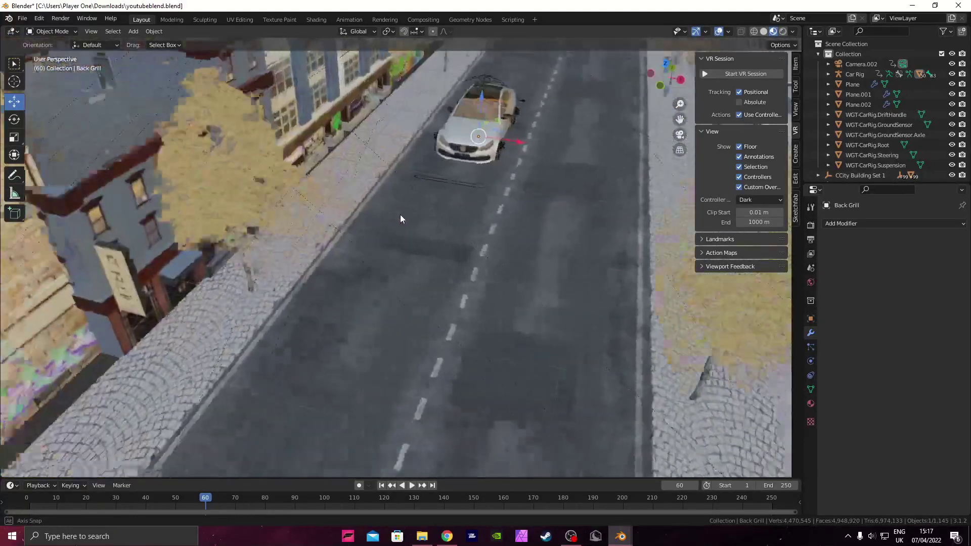
key(shift+a)
click(398, 213)
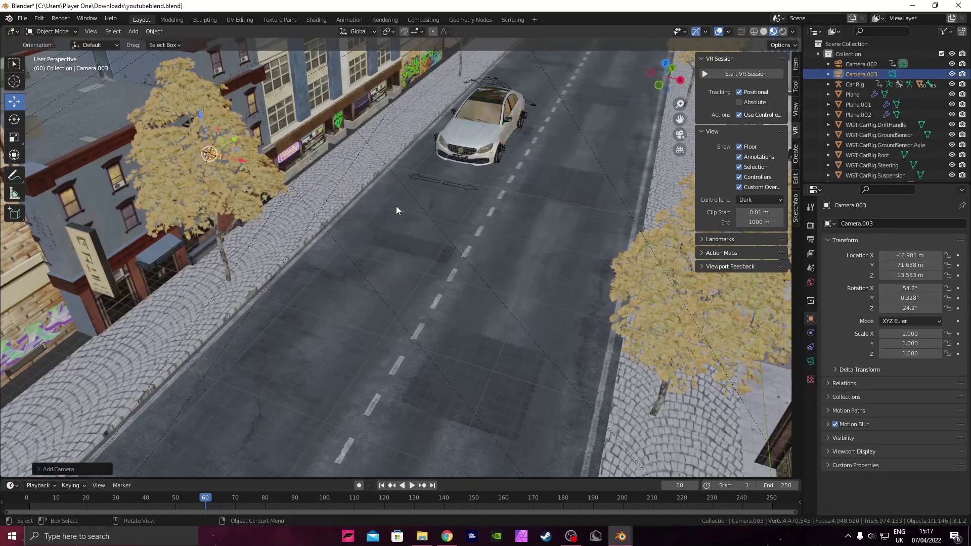
click(680, 134)
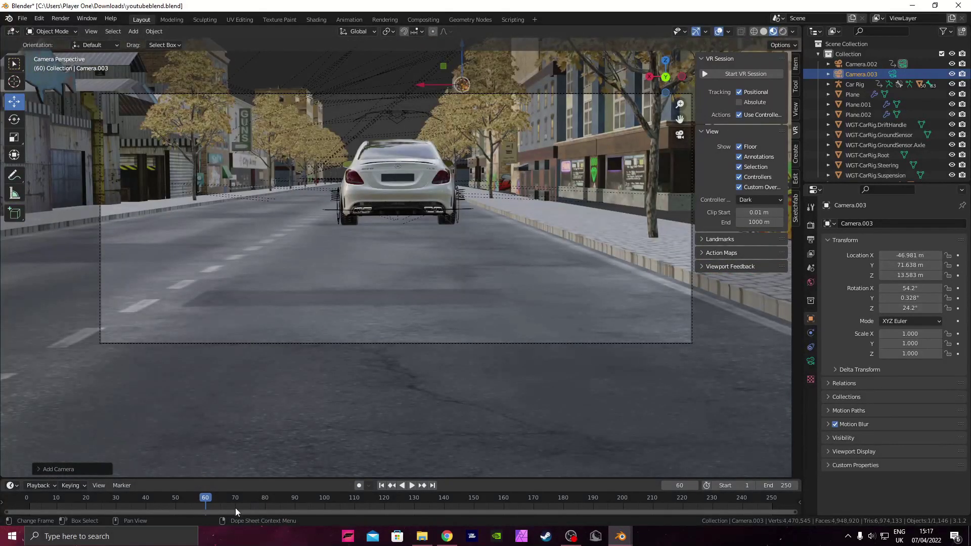
Step: Place timeline markers at frames 60 and 0, and bind Camera.002 to the frame 0 marker
key(m)
drag(207, 500, 27, 499)
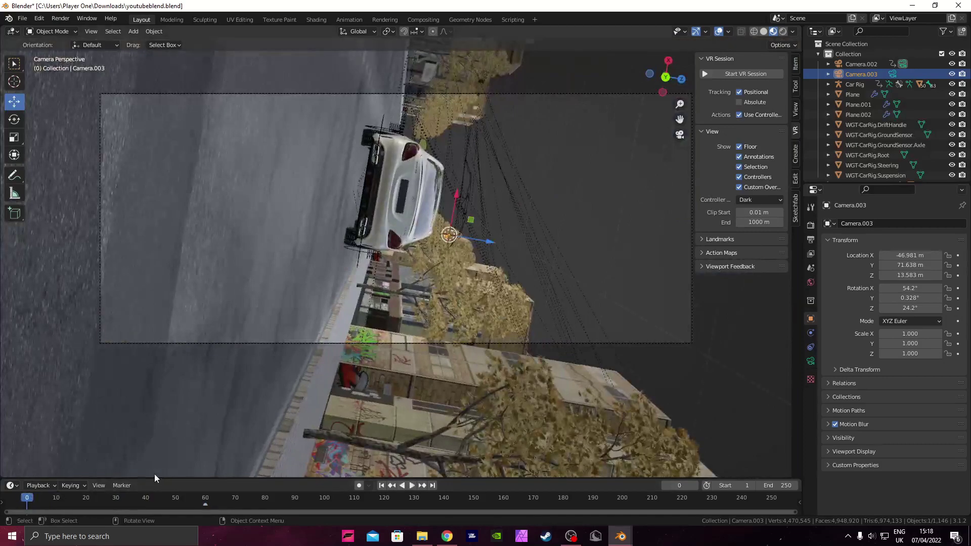
drag(135, 476, 135, 400)
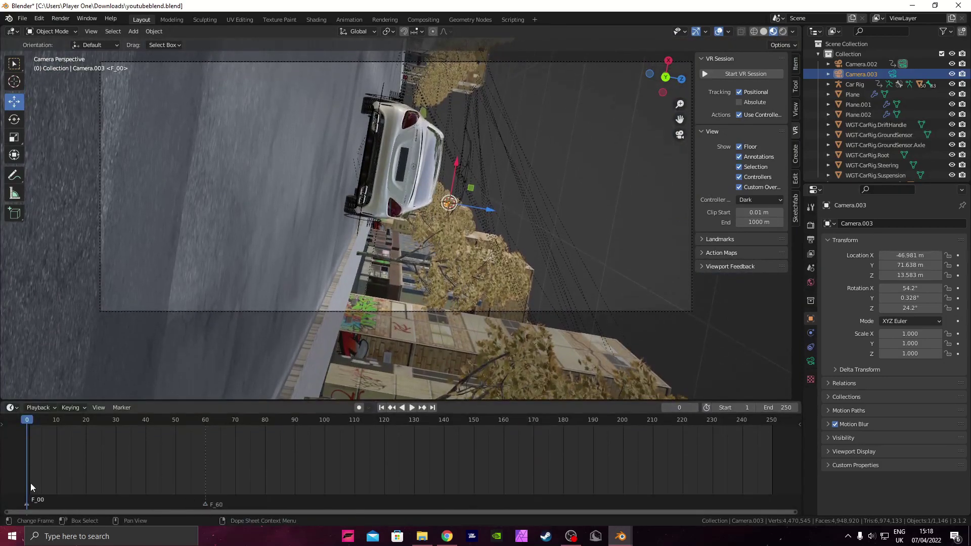
click(690, 312)
key(ctrl+b)
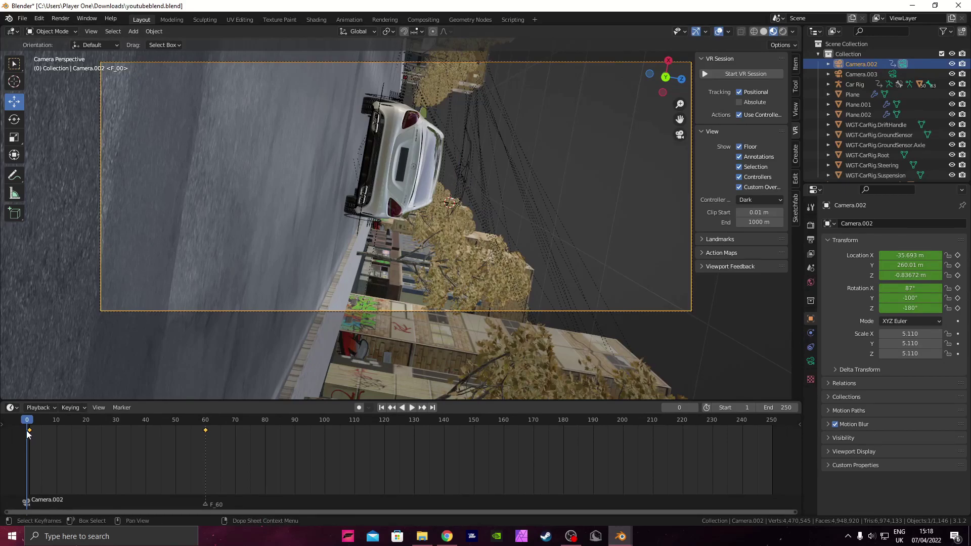
Step: At frame 60, select Camera.003 inside the roadside tree and bind it to the frame 60 marker
drag(30, 422, 204, 425)
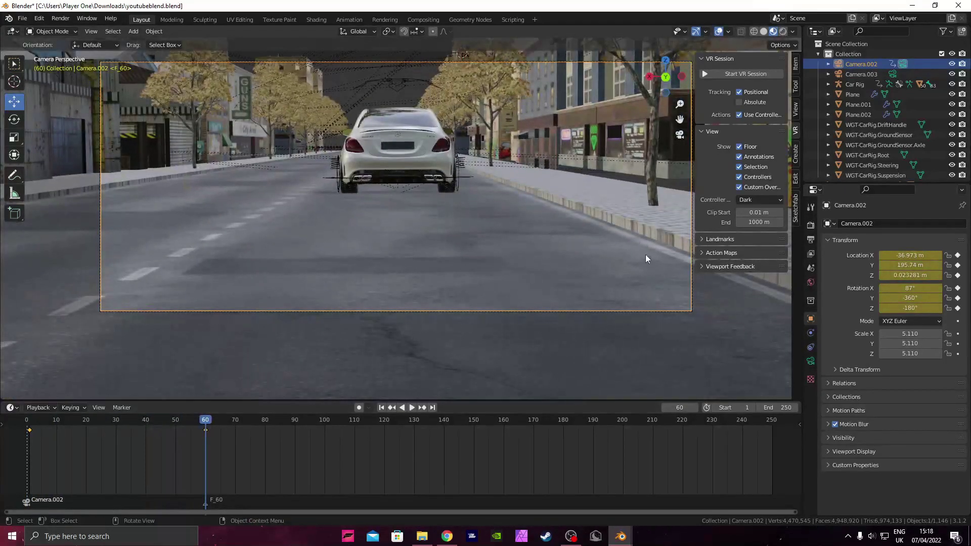
middle_drag(642, 217, 298, 188)
scroll(297, 188, up, 5)
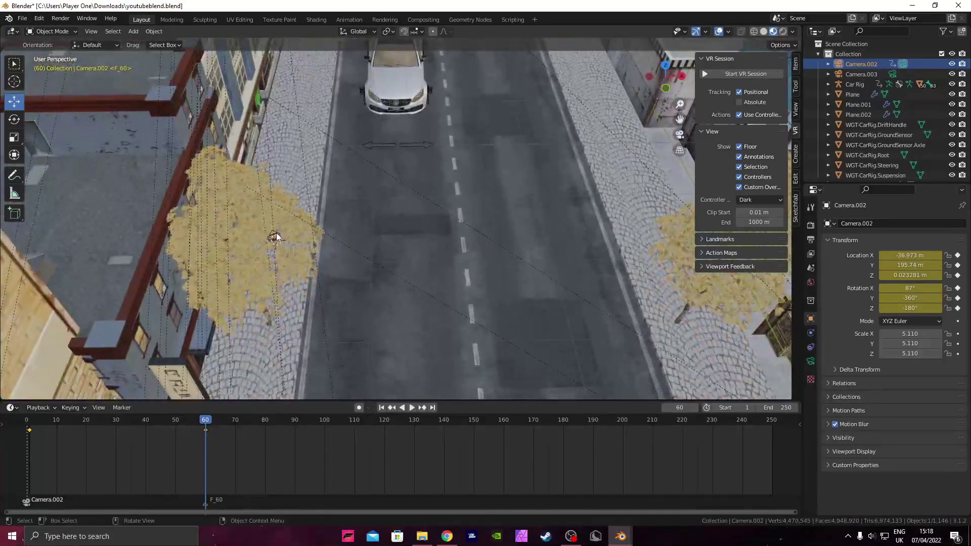
click(276, 236)
click(275, 236)
click(275, 239)
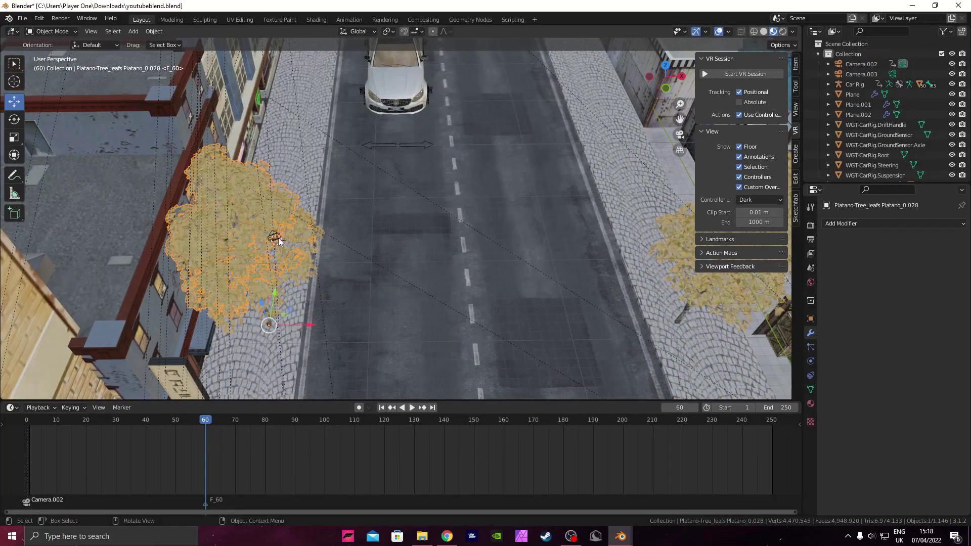
click(276, 238)
click(274, 236)
scroll(263, 235, up, 4)
middle_drag(257, 235, 501, 349)
click(326, 253)
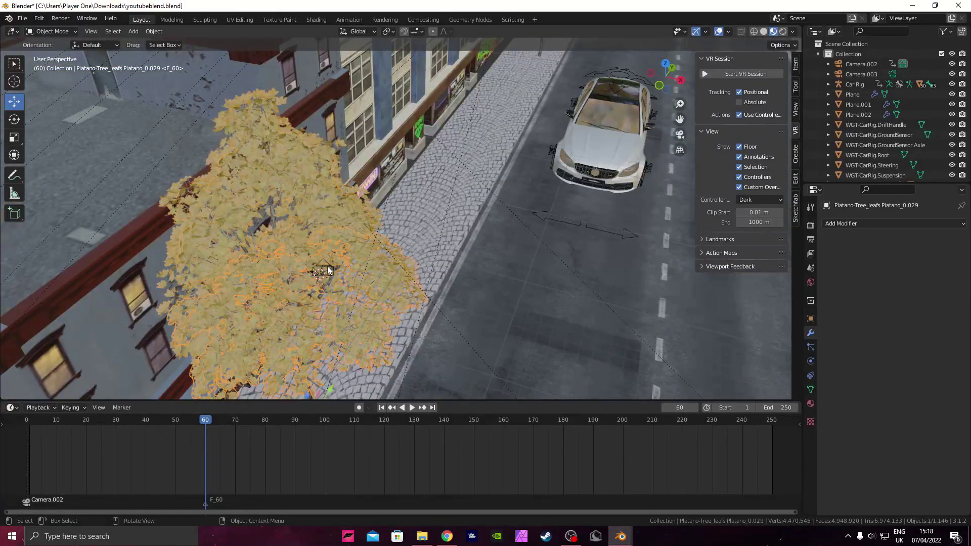
click(329, 267)
shift+click(332, 270)
scroll(317, 269, up, 4)
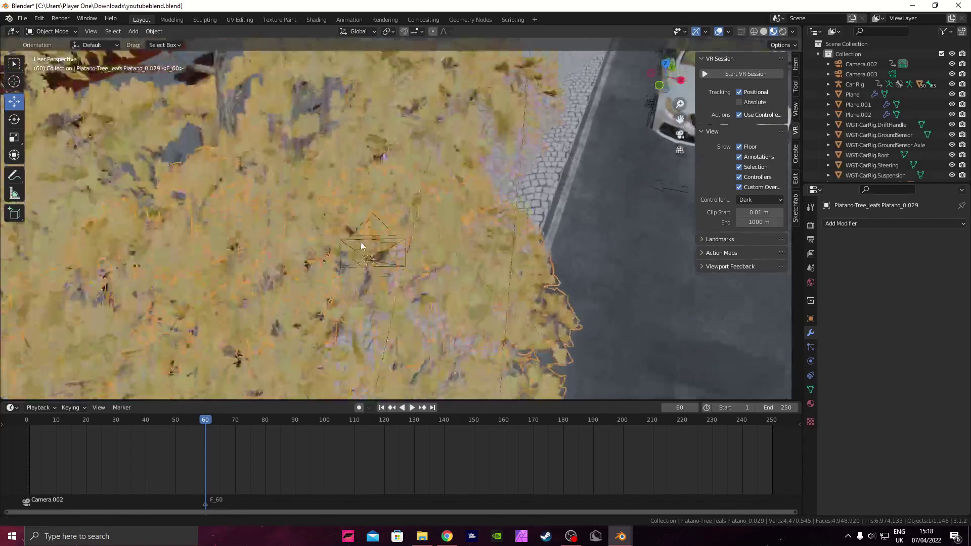
click(379, 217)
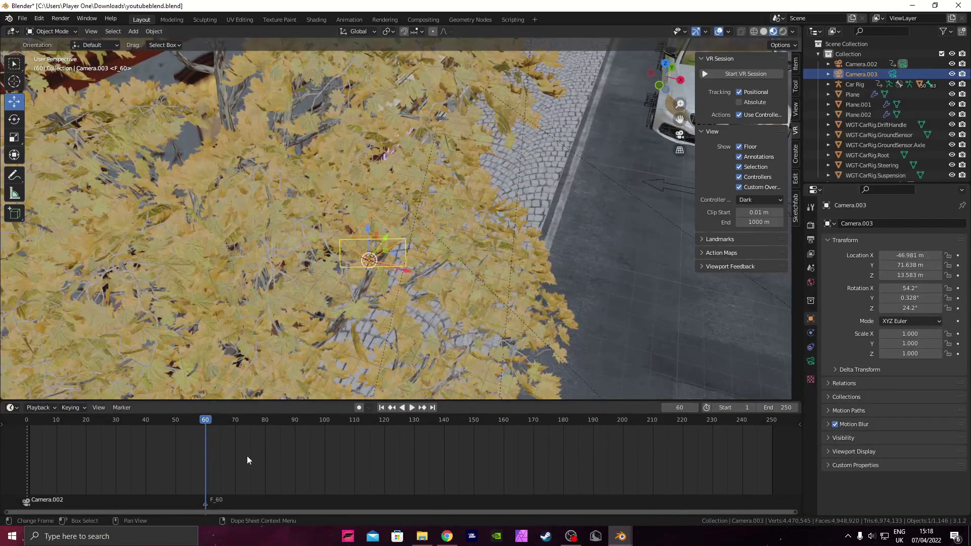
key(ctrl+b)
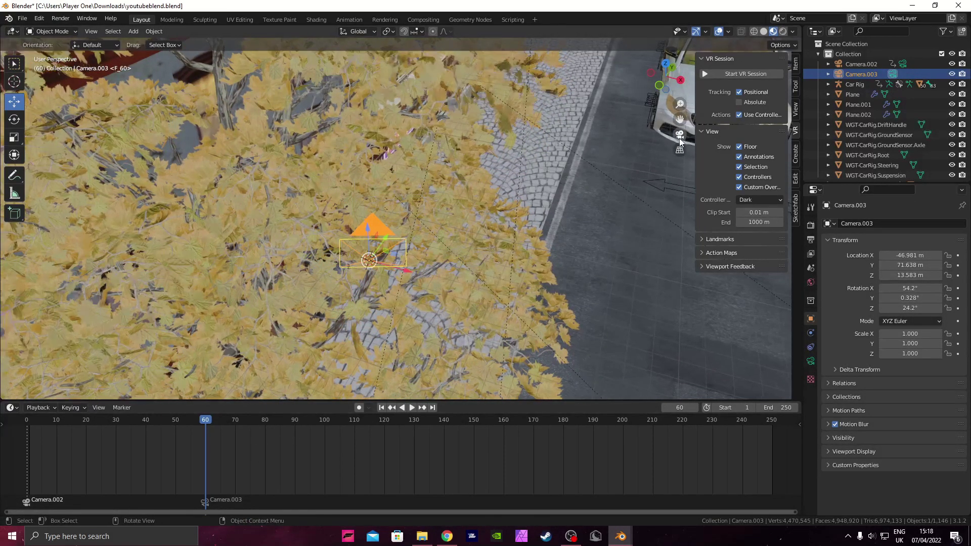
Step: Look through Camera.003, set its X location to -46.551 m and Z rotation to -18.5°, and start playback
click(679, 136)
mouse_move(909, 255)
mouse_down()
mouse_move(892, 255)
mouse_move(914, 255)
mouse_up()
mouse_move(909, 308)
mouse_down()
mouse_move(880, 308)
mouse_move(910, 308)
mouse_up()
key(space)
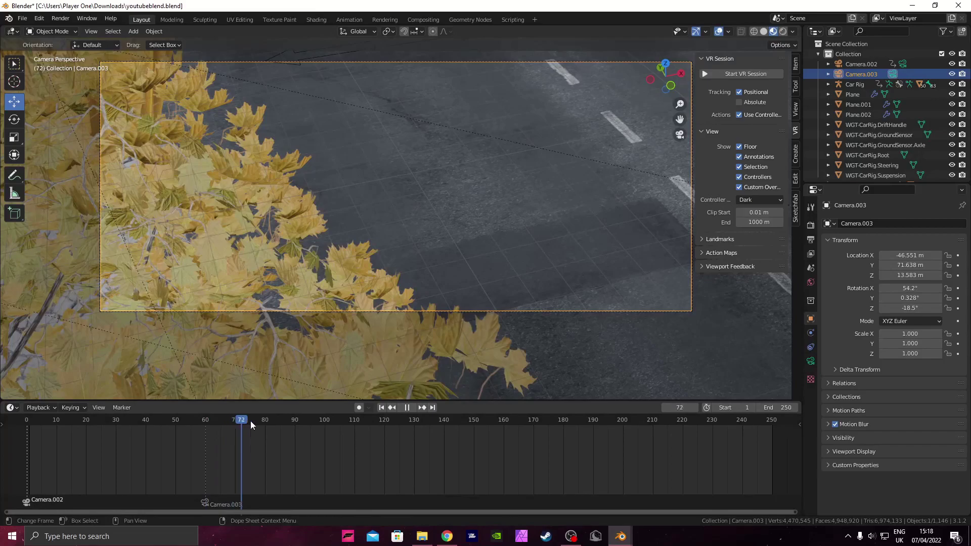
Step: Select the Car Rig on the street and advance the timeline to frame 100
mouse_move(207, 411)
mouse_down()
mouse_move(296, 426)
mouse_move(208, 420)
mouse_up()
key(KP_0)
scroll(437, 258, down, 5)
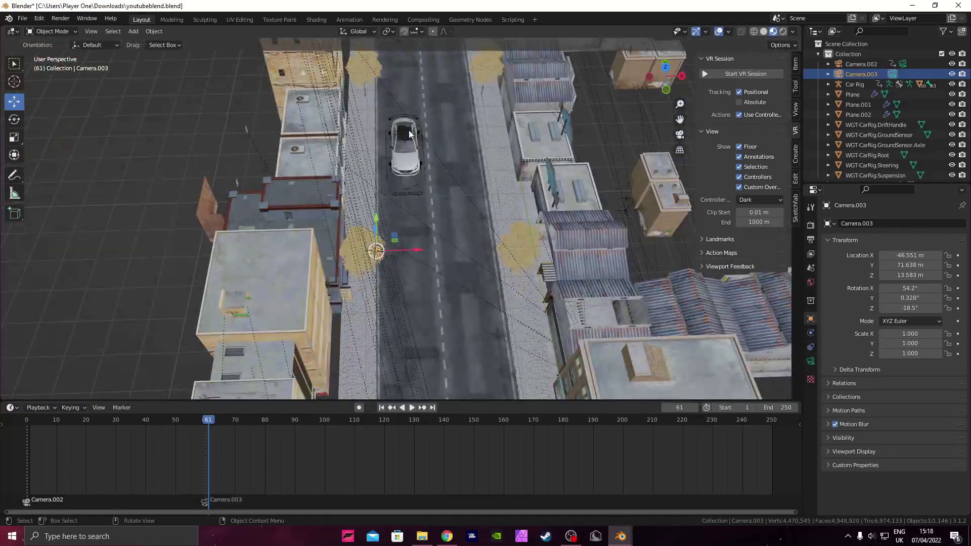
click(409, 135)
middle_drag(383, 209, 226, 416)
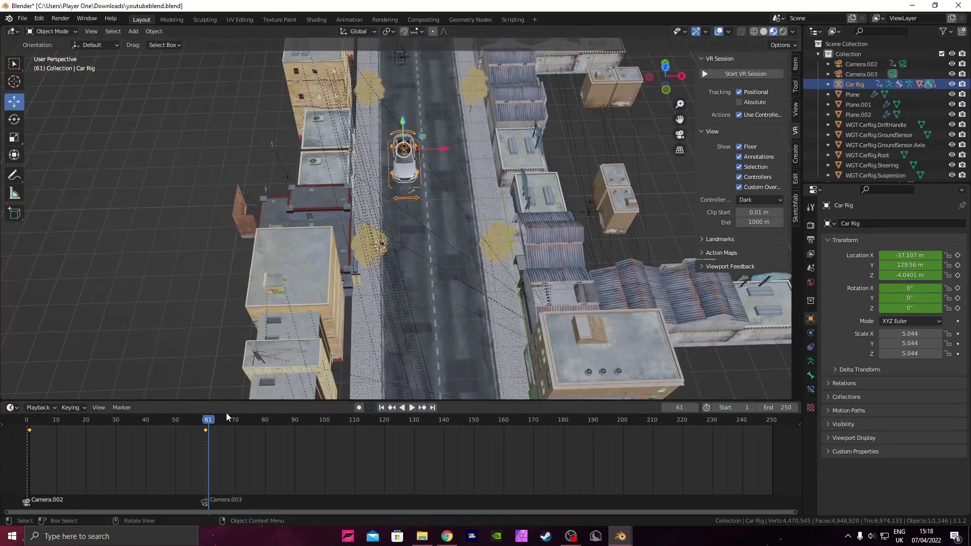
key(space)
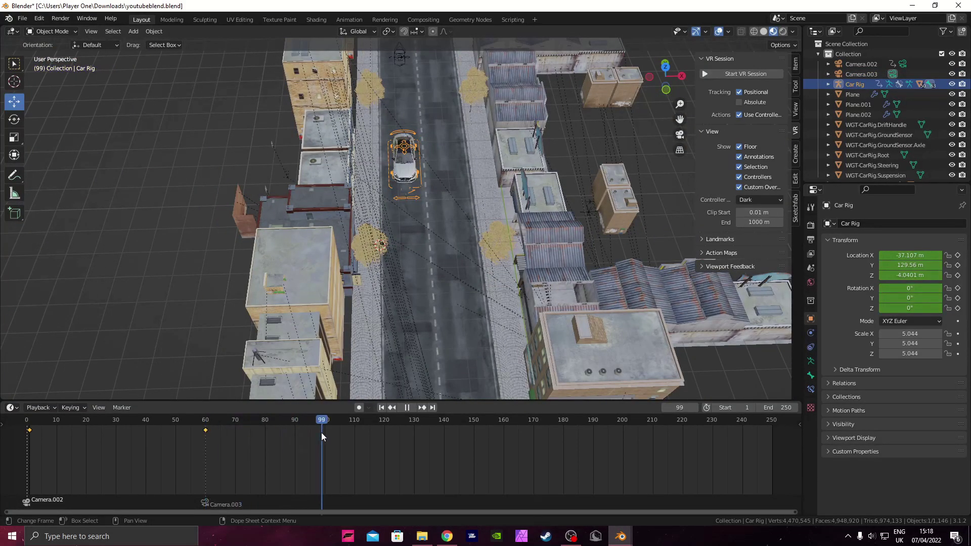
drag(322, 434, 324, 434)
Step: Move the Car Rig along the road past the camera to about Y 63 m, and insert a keyframe at frame 100
middle_drag(525, 112, 436, 152)
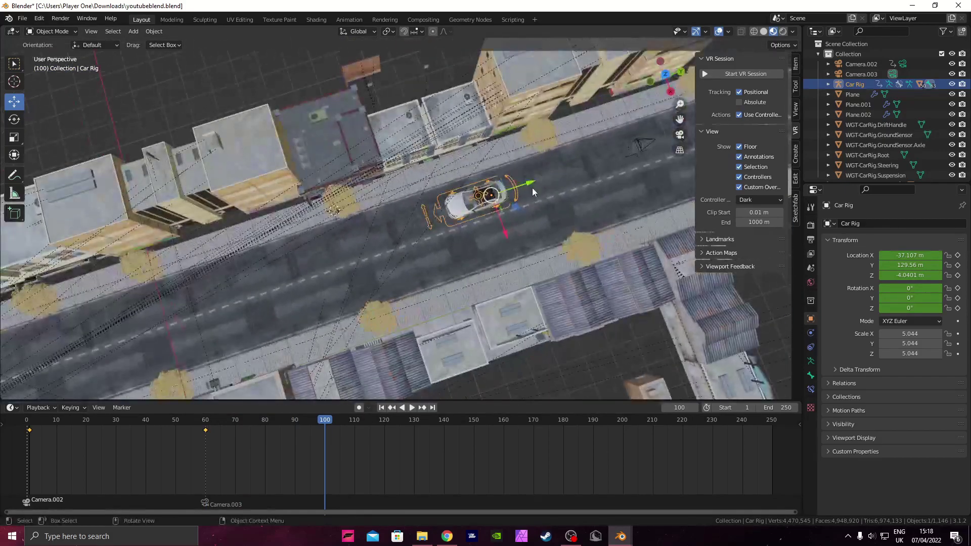
drag(530, 184, 345, 241)
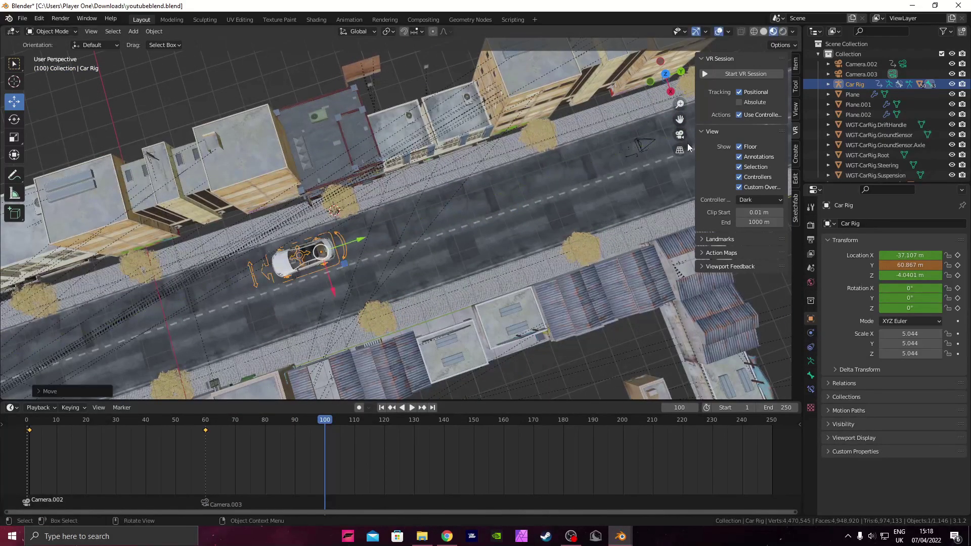
click(679, 135)
middle_drag(599, 262, 633, 180)
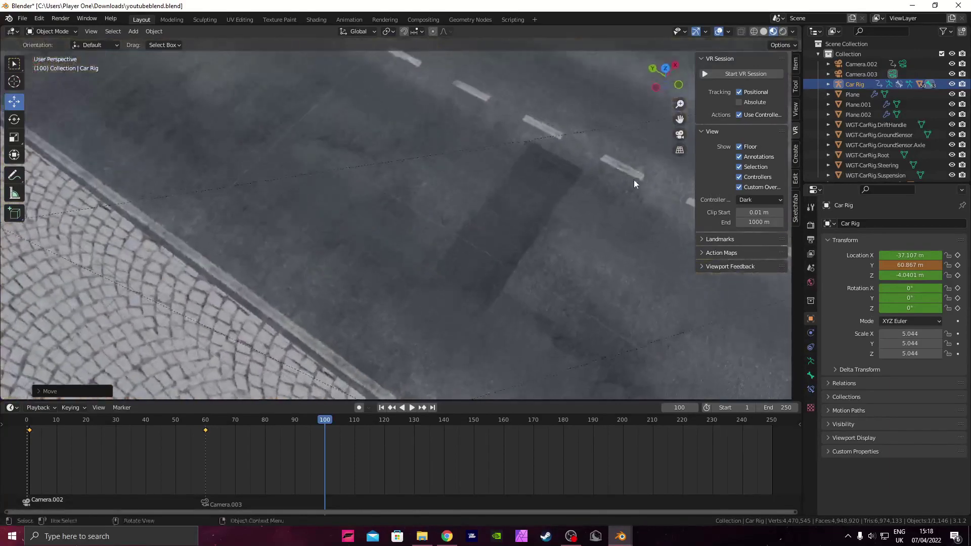
scroll(642, 192, down, 4)
drag(568, 315, 554, 306)
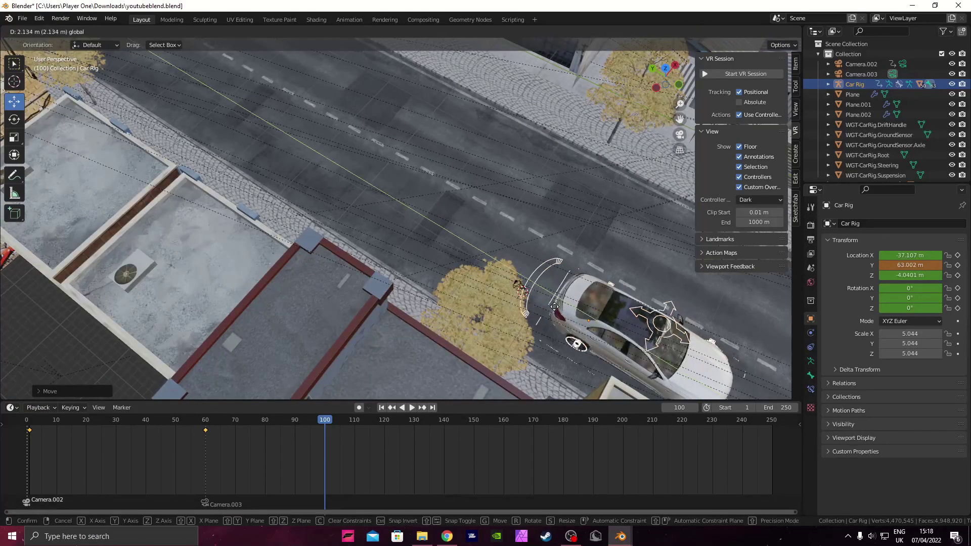
key(i)
click(554, 307)
Step: Preview the car's pass through the camera view by playing the animation from around frame 54
drag(326, 423, 191, 424)
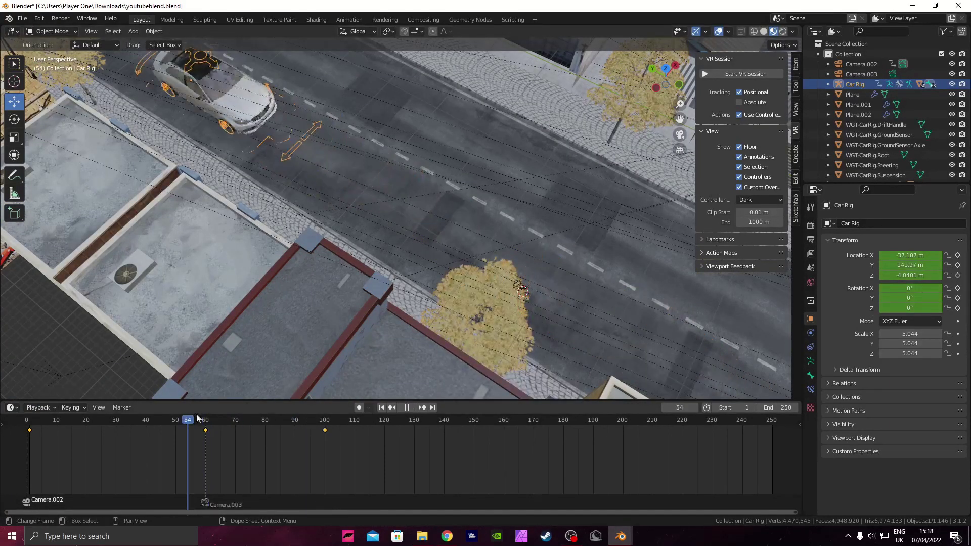
click(683, 137)
key(space)
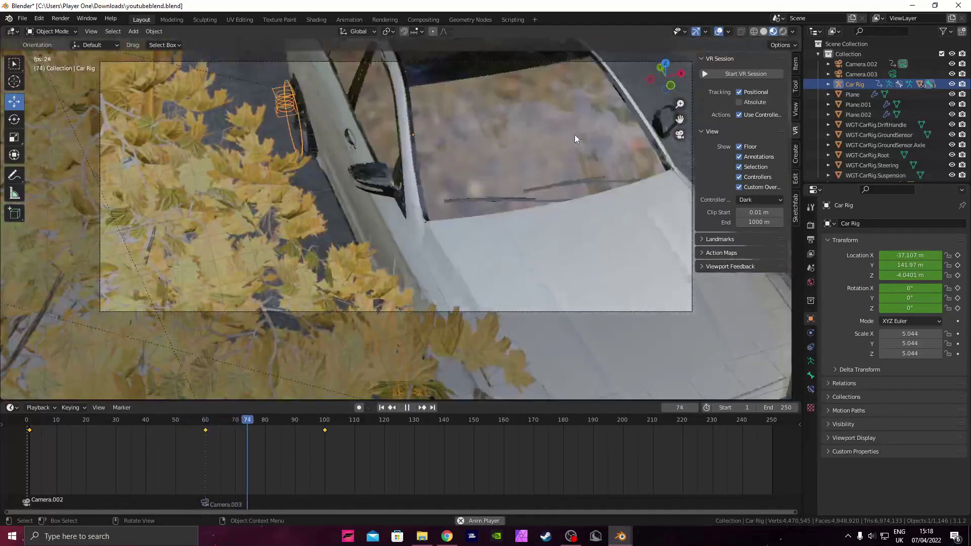
click(210, 420)
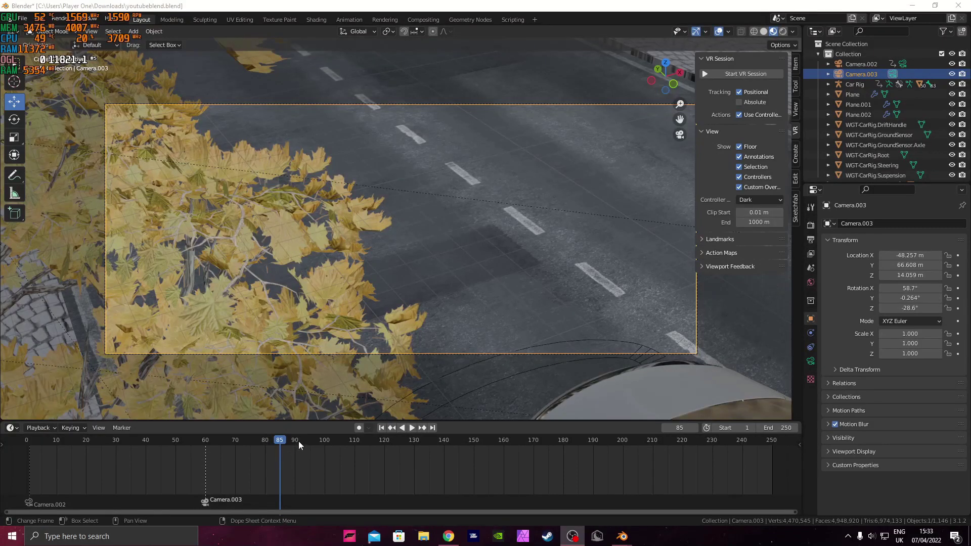
Step: Stop the timeline at frame 100 and add a marker there
mouse_move(319, 440)
mouse_down()
mouse_move(247, 440)
mouse_move(314, 440)
mouse_up()
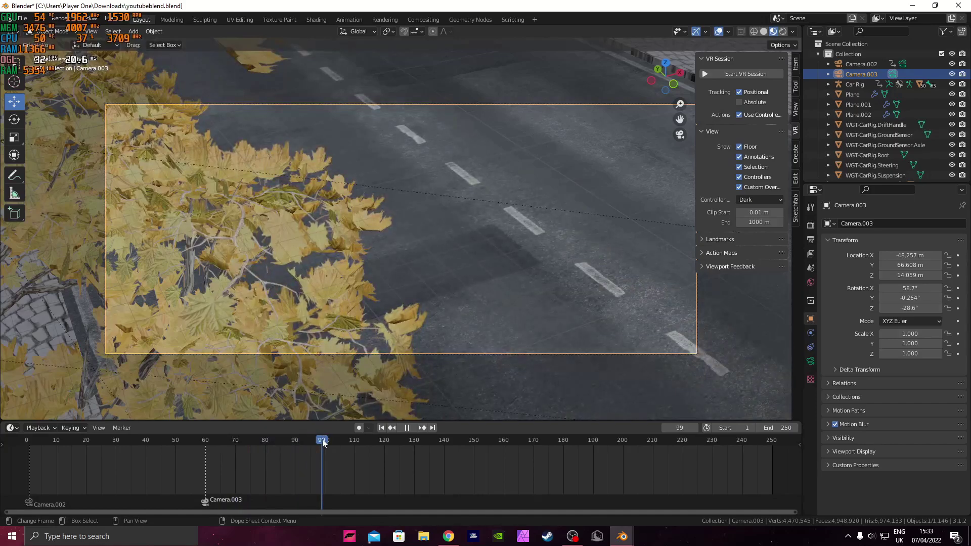
key(space)
key(m)
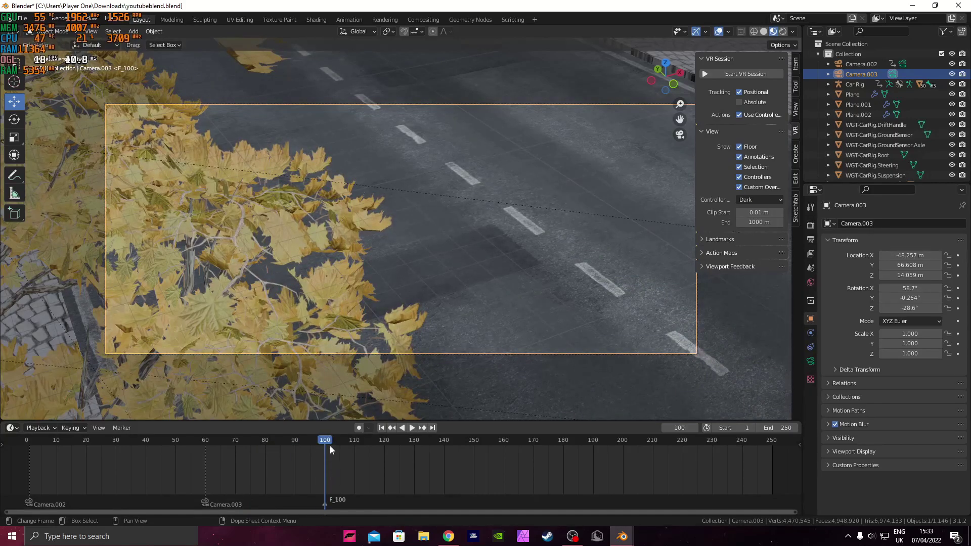
Step: Add another camera at the car's rear wheel and bind it to the frame 100 marker
mouse_move(593, 232)
middle_down()
mouse_move(357, 229)
mouse_move(282, 239)
middle_up()
middle_drag(344, 208, 405, 239)
key(shift+a)
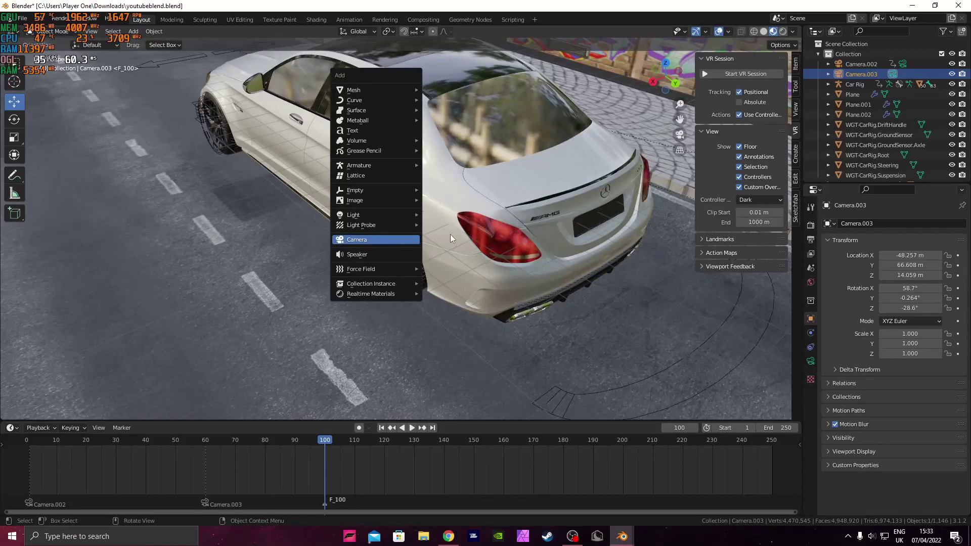
click(404, 239)
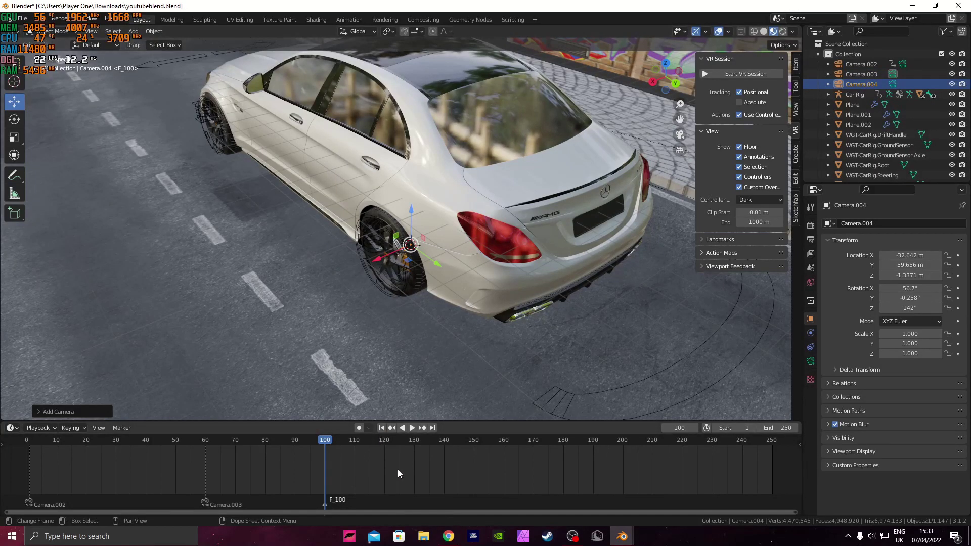
key(ctrl+b)
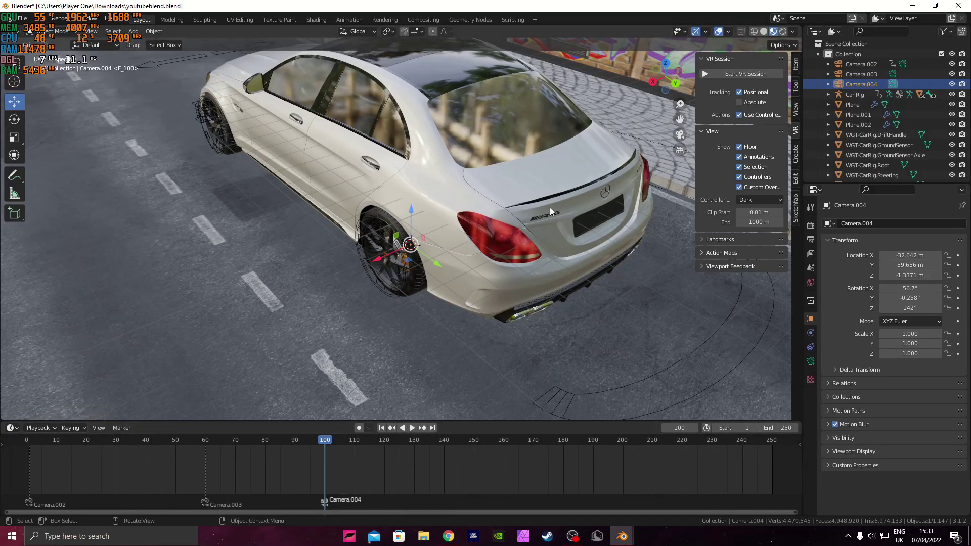
Step: Frame the rear wheel through Camera.004 with Y 61.316 m, Z about -0.347 m, Z rotation 149° and a 23 mm focal length
click(679, 135)
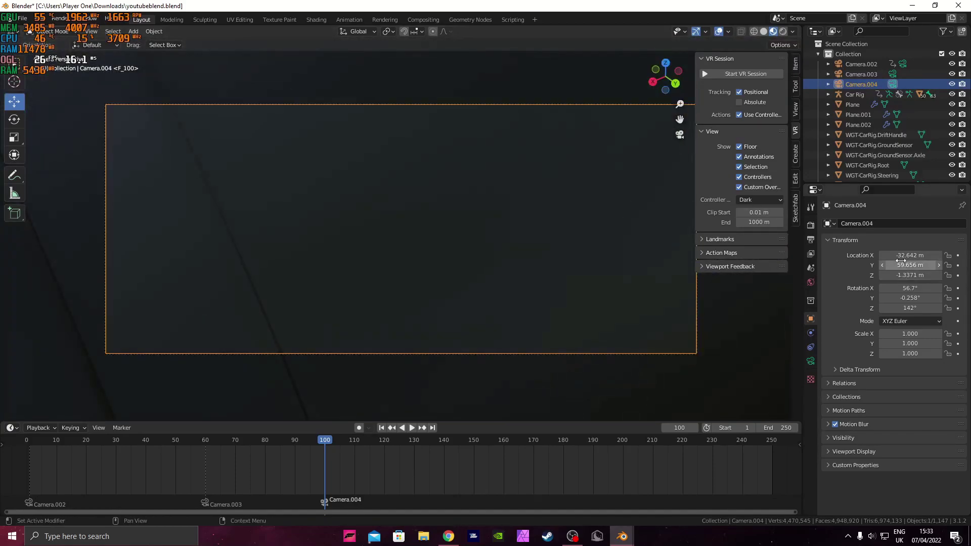
drag(910, 255, 891, 289)
click(811, 360)
click(810, 318)
Step: Set the camera's viewport display Passepartout to 1.000
click(811, 361)
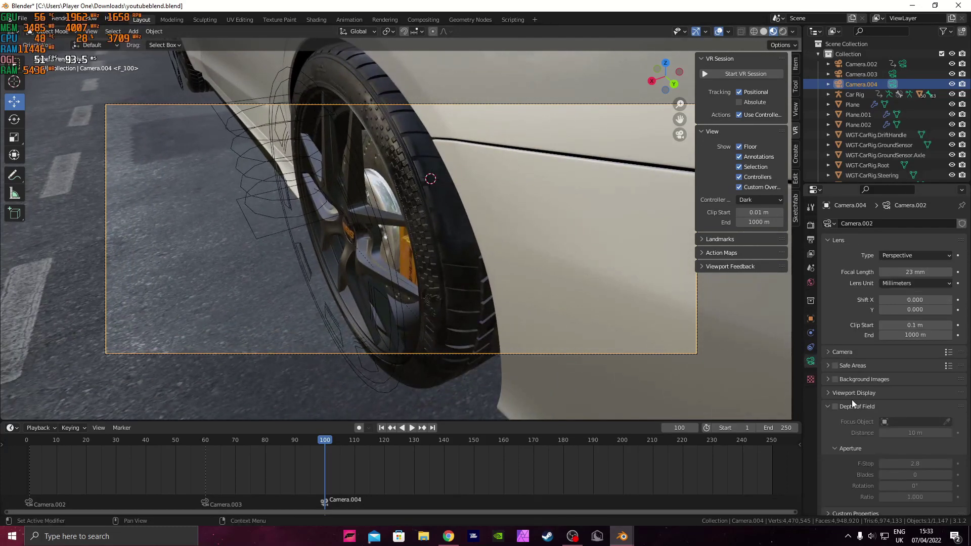
click(871, 395)
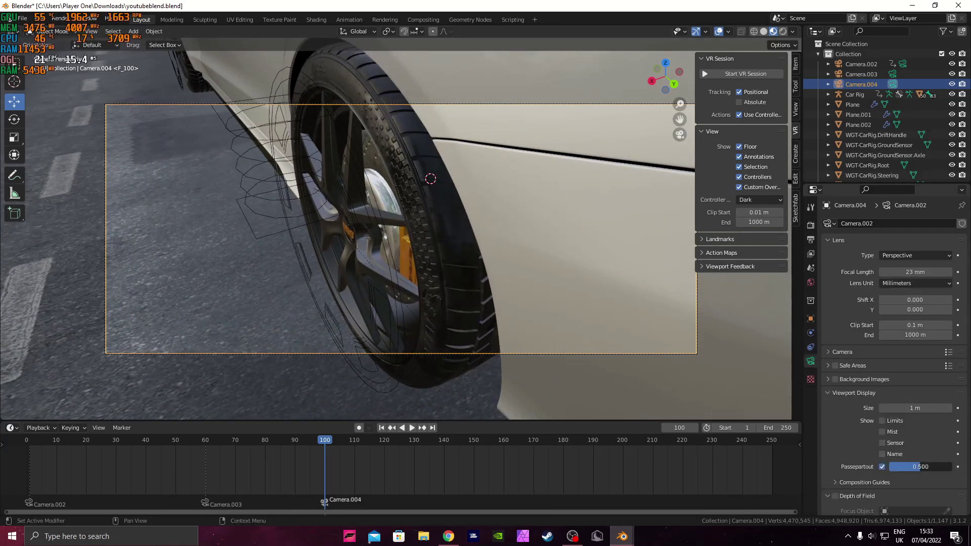
drag(918, 466, 951, 467)
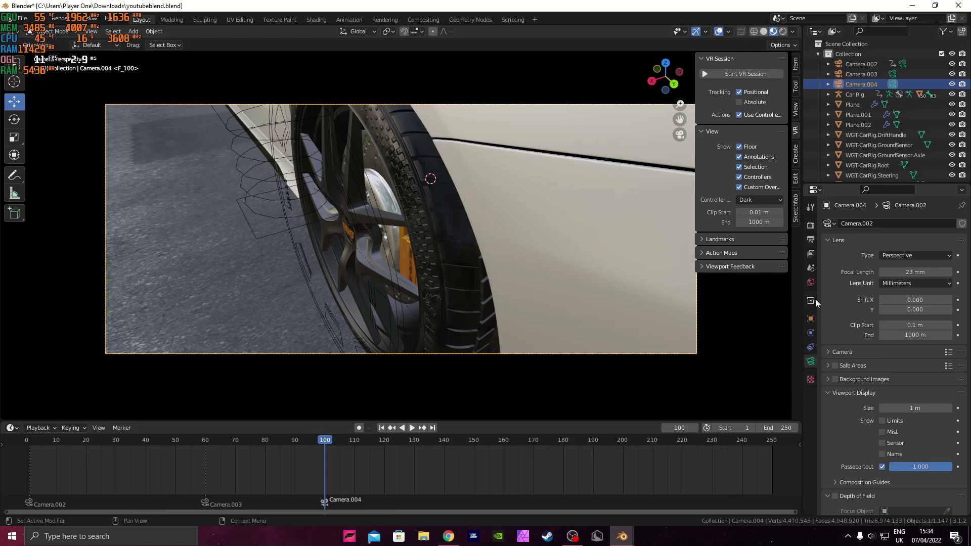
Step: Set Camera.004's X location to -31.292 m and leave the camera view to see it beside the rear wheel
click(810, 319)
drag(916, 256, 923, 256)
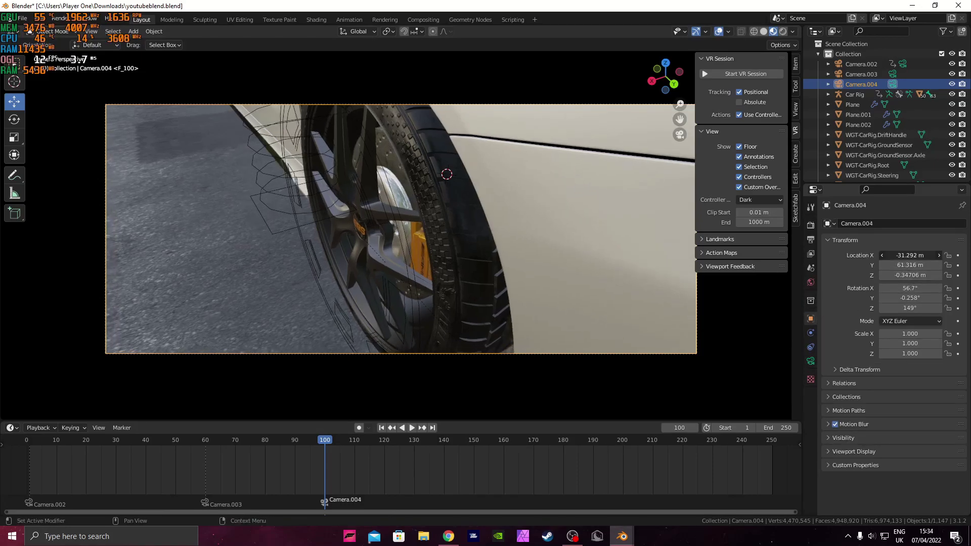
middle_drag(445, 212, 514, 247)
scroll(514, 246, down, 5)
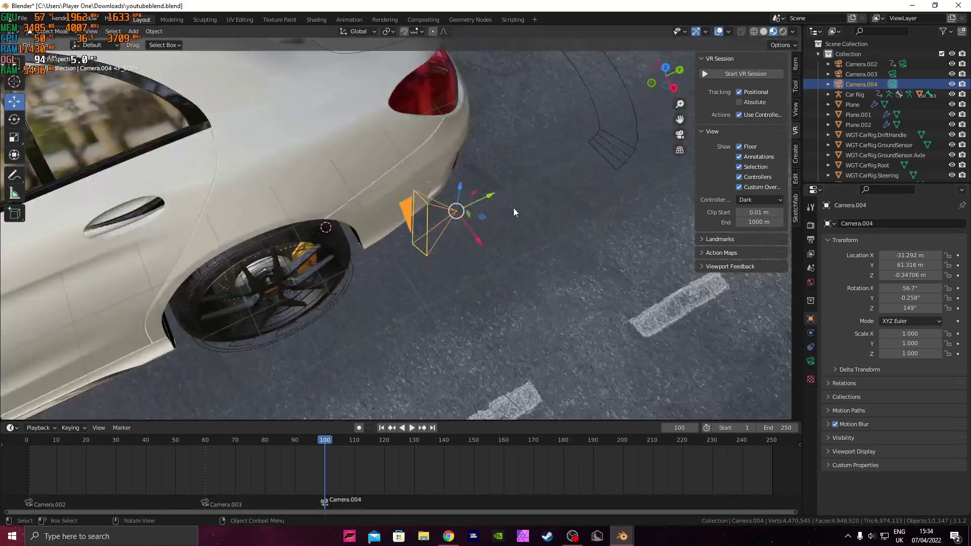
Step: Add a Plain Axes empty to the scene near the car's rear wheel
scroll(513, 208, up, 1)
middle_drag(503, 205, 449, 190)
key(shift+a)
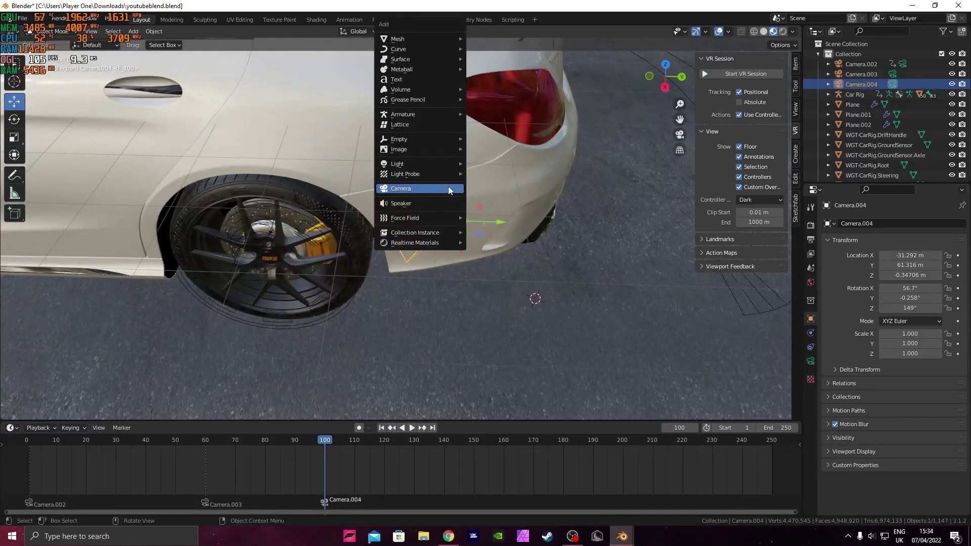
mouse_move(427, 140)
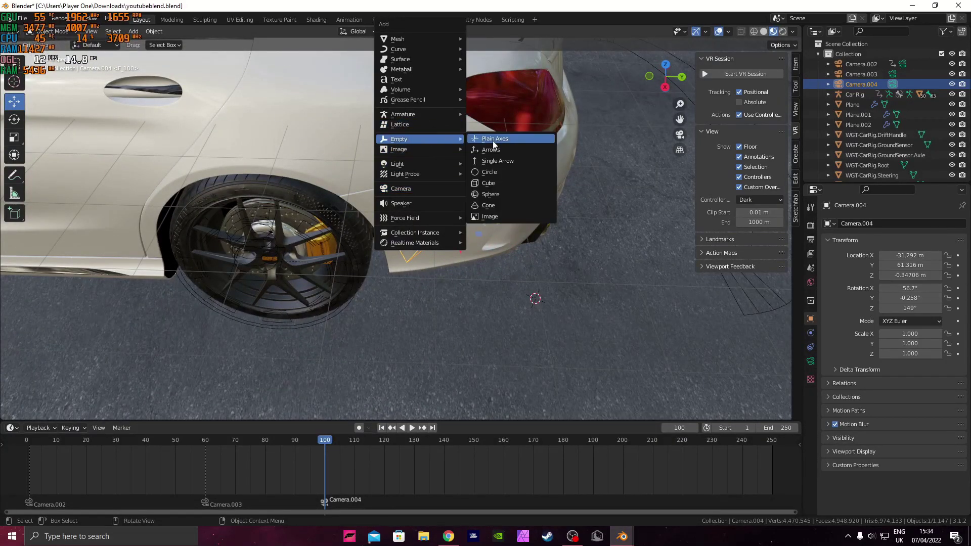
click(492, 141)
Step: Move the empty in a wireframe side view up to the rear fender at Camera.004's position
middle_drag(422, 196, 587, 187)
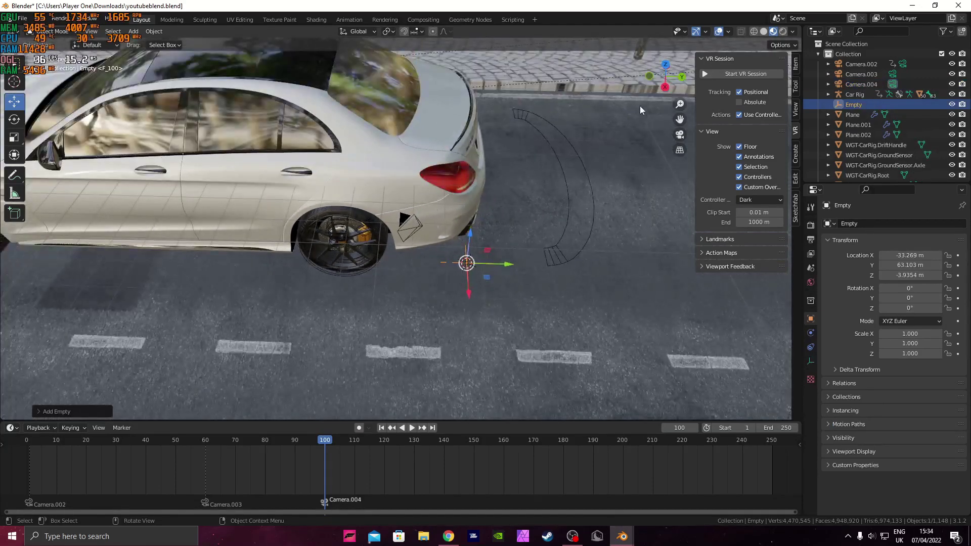
click(665, 87)
key(z)
click(485, 151)
scroll(482, 147, up, 2)
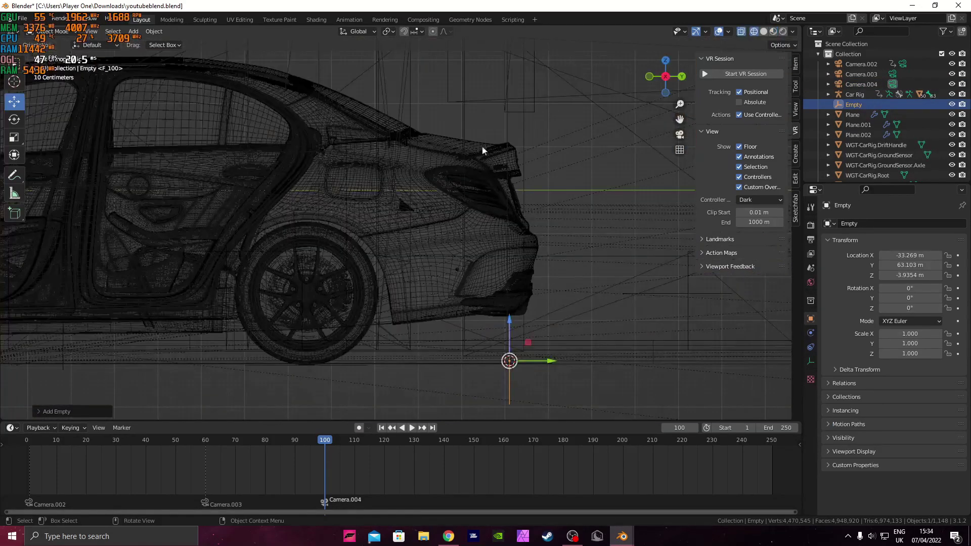
scroll(536, 354, up, 1)
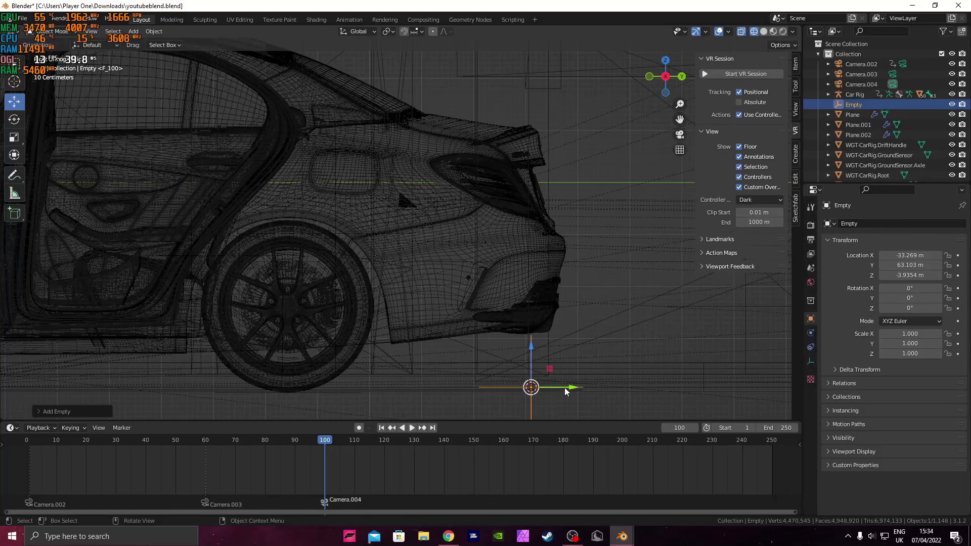
key(g)
click(460, 227)
Step: Move the empty outward from the car to Camera.004, at about X -31.301 m, Y 61.541 m, Z -0.968 m
mouse_move(462, 231)
middle_down()
mouse_move(539, 266)
mouse_move(492, 268)
middle_up()
key(shift+z)
middle_drag(514, 232, 440, 237)
key(g)
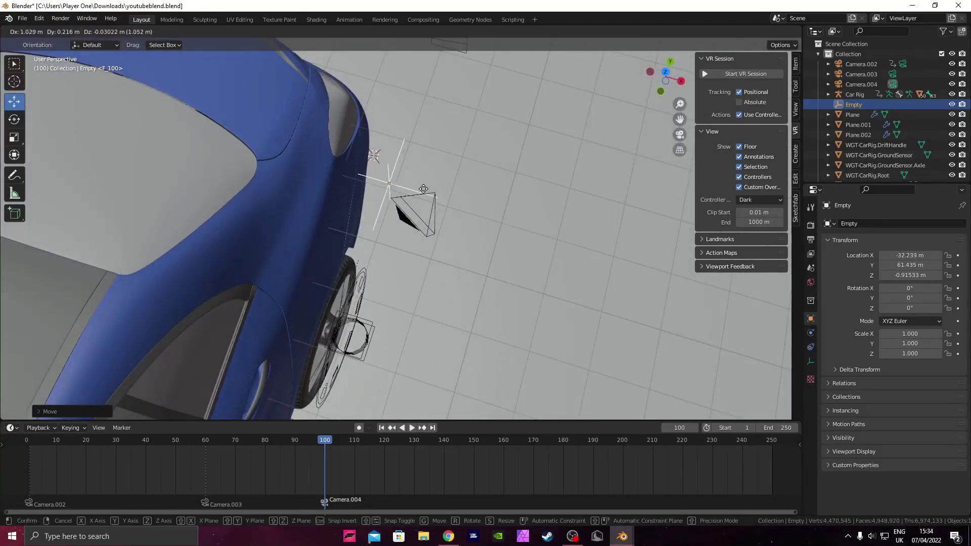
click(466, 199)
key(z)
click(459, 241)
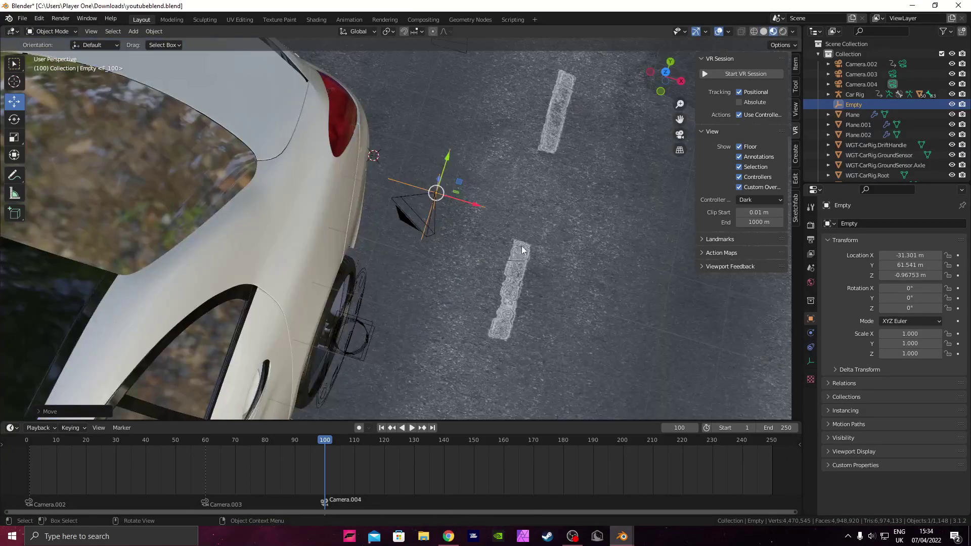
Step: Raise the empty to Z about -0.411 m and shift it along Y to about 61.336 m
middle_drag(522, 247, 400, 158)
drag(444, 187, 443, 152)
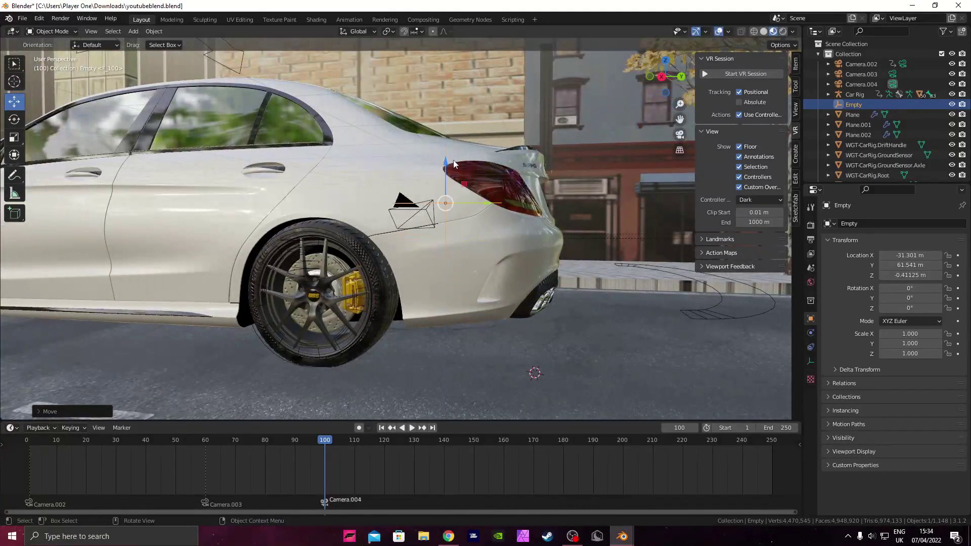
middle_drag(475, 179, 494, 206)
scroll(497, 207, up, 2)
drag(521, 207, 503, 205)
click(503, 206)
Step: Fine-tune the empty's X and Y position so it sits on Camera.004's origin
middle_drag(502, 205, 343, 278)
key(g)
key(x)
drag(339, 281, 342, 281)
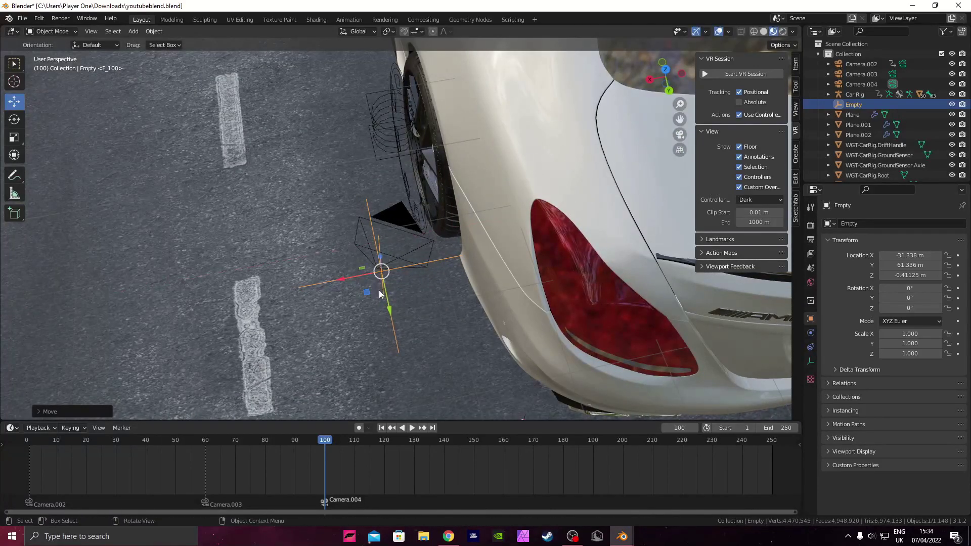
drag(390, 306, 388, 302)
drag(345, 275, 339, 274)
click(339, 274)
middle_drag(339, 273, 502, 229)
Step: Add a Copy Location constraint to Camera.004 with the empty as its target
click(411, 206)
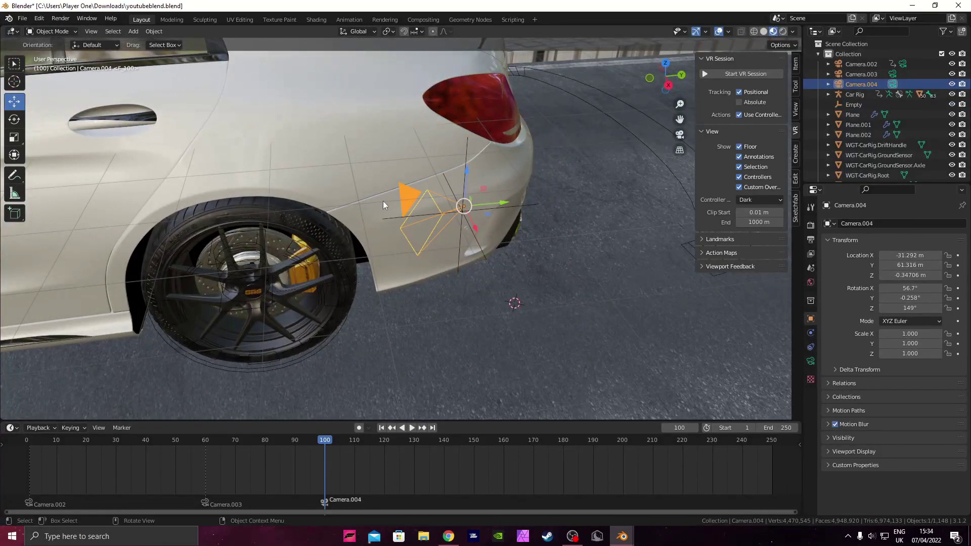
click(810, 346)
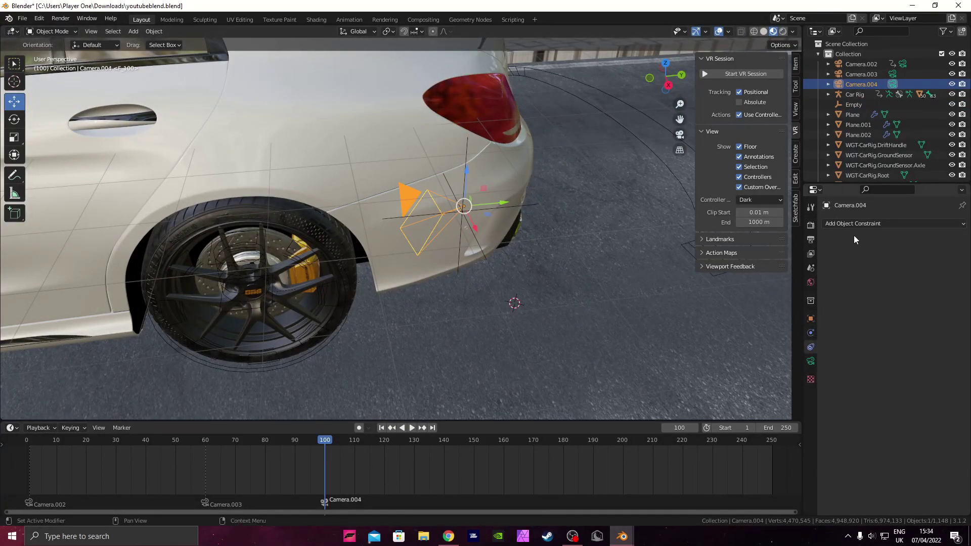
click(866, 225)
click(814, 252)
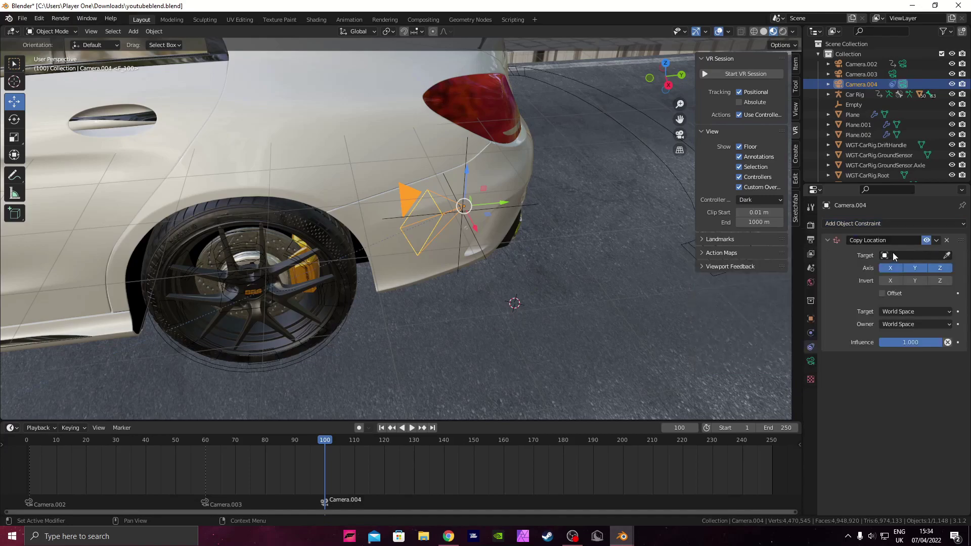
click(945, 256)
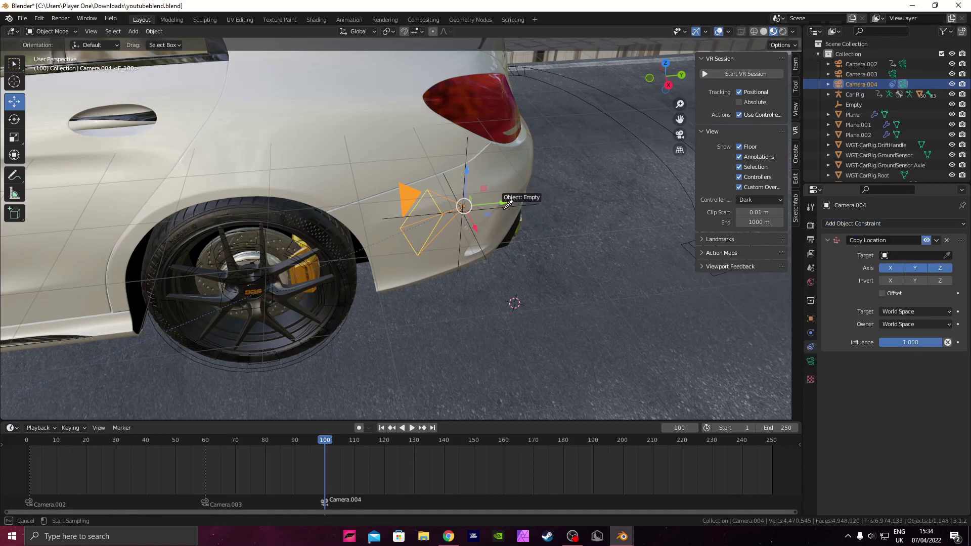
click(513, 208)
Step: Check the rear wheel framing through Camera.004 and return to the free perspective view
middle_drag(470, 224, 661, 166)
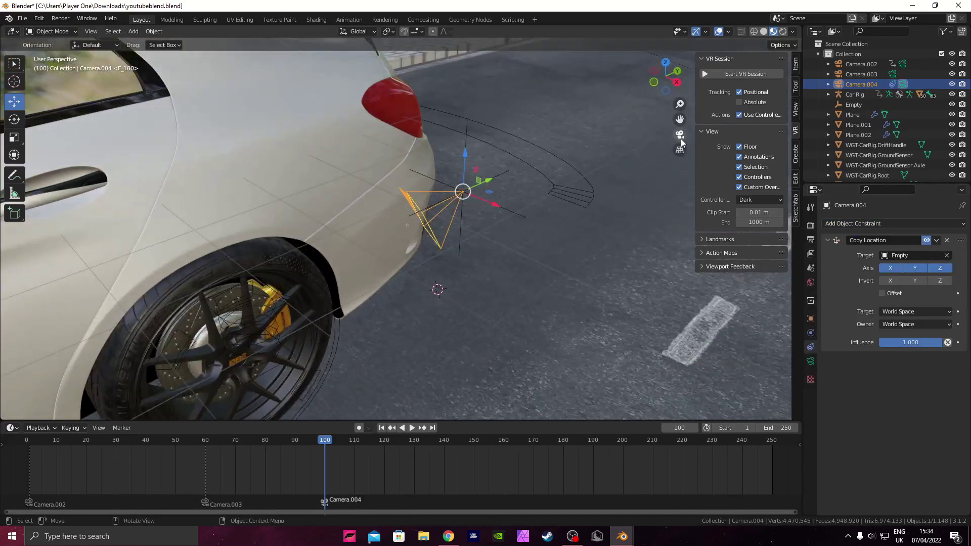
click(681, 138)
click(681, 138)
middle_drag(478, 202, 499, 201)
Step: Parent the empty to the car's Body with the Object option
click(462, 157)
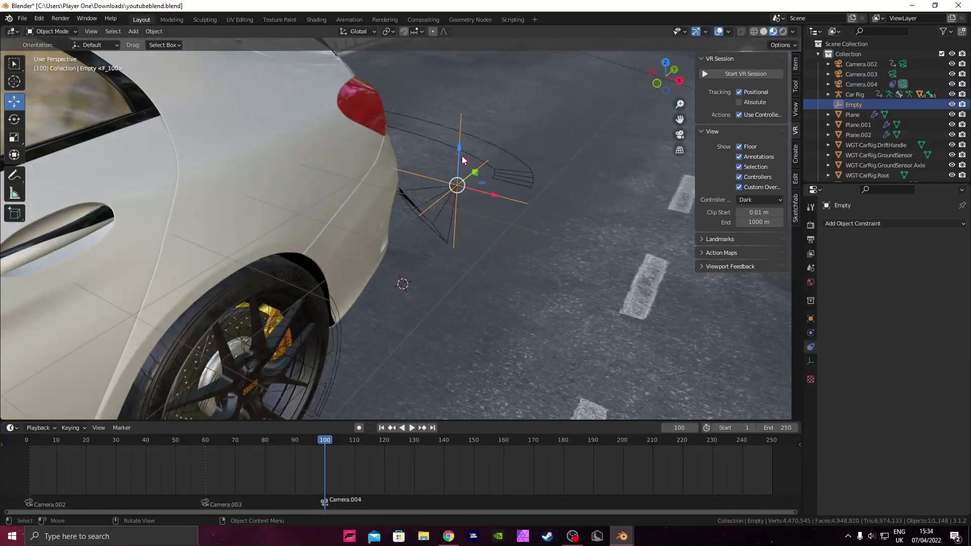
drag(462, 156, 462, 155)
key(ctrl+z)
middle_drag(483, 179, 429, 183)
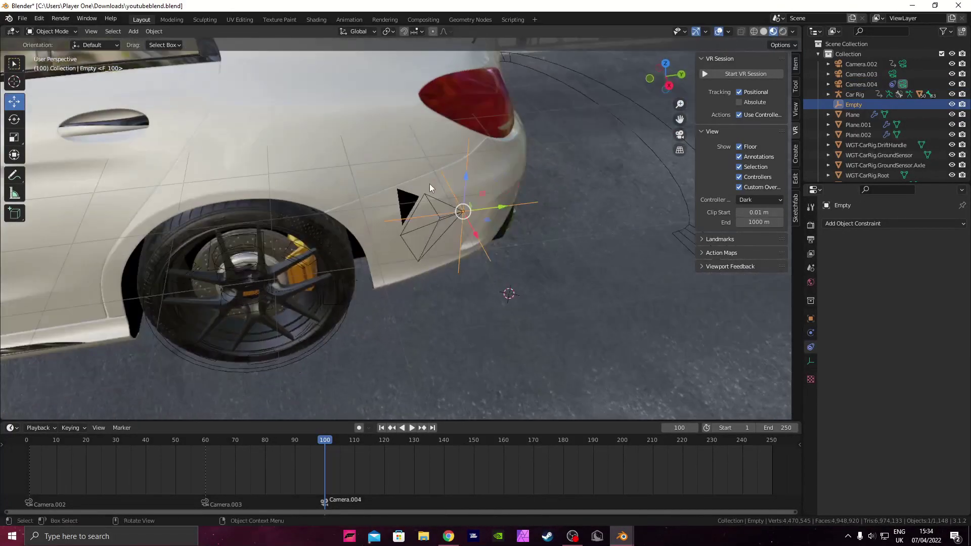
click(311, 161)
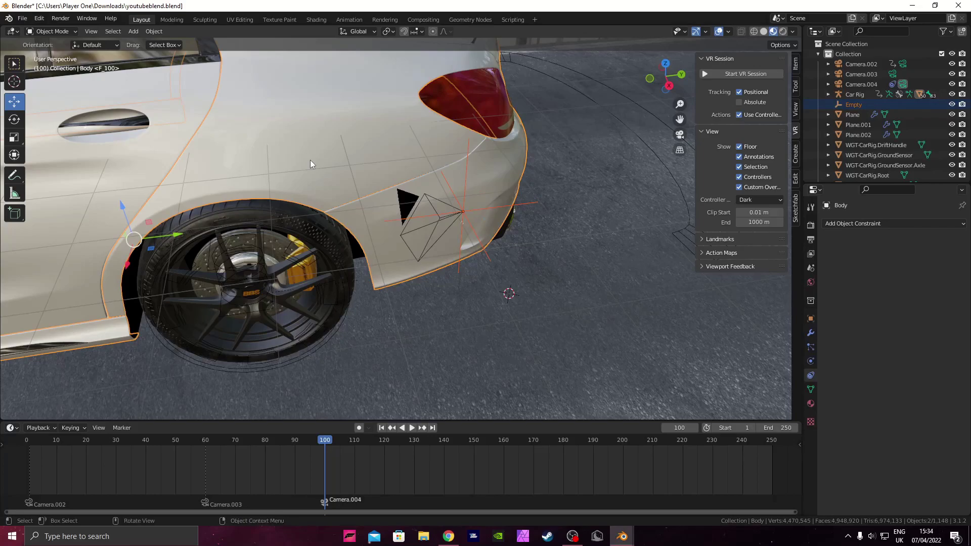
key(ctrl+p)
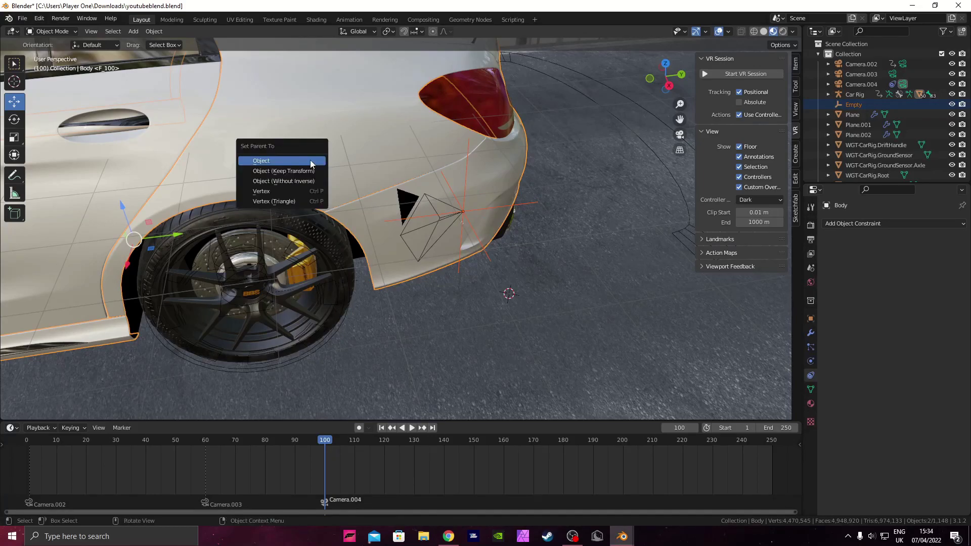
click(312, 162)
Step: Select the Car Rig and show it from directly above
click(423, 159)
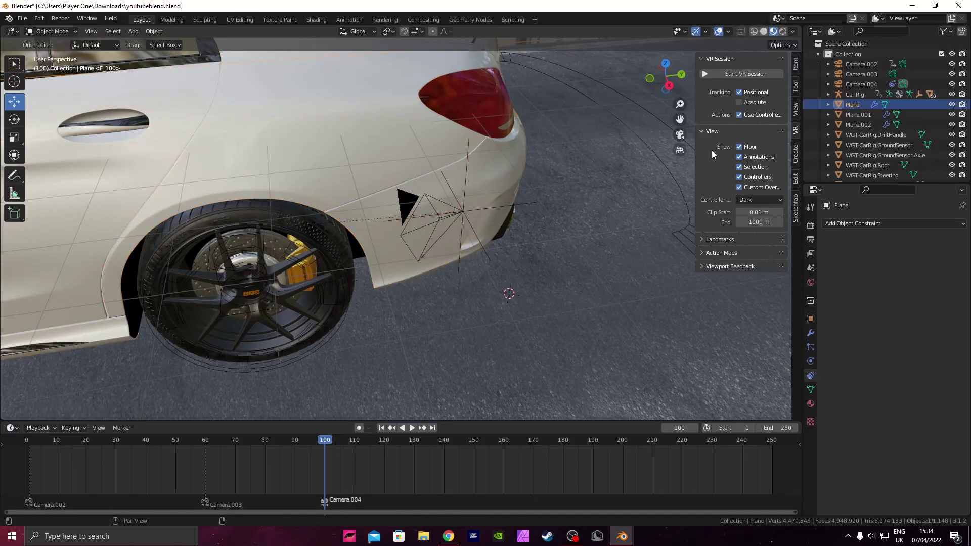
click(680, 135)
middle_drag(400, 166, 481, 197)
scroll(481, 197, down, 7)
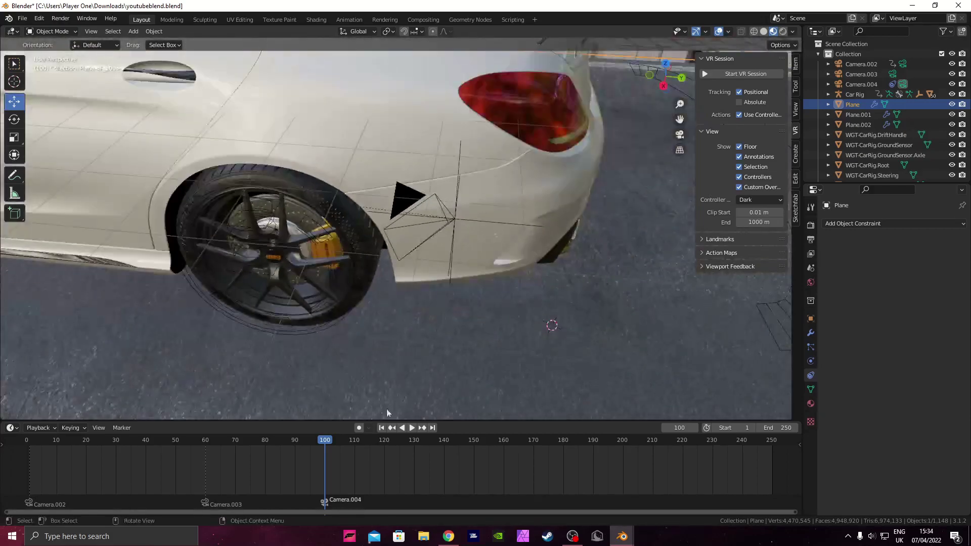
scroll(387, 413, down, 7)
click(308, 102)
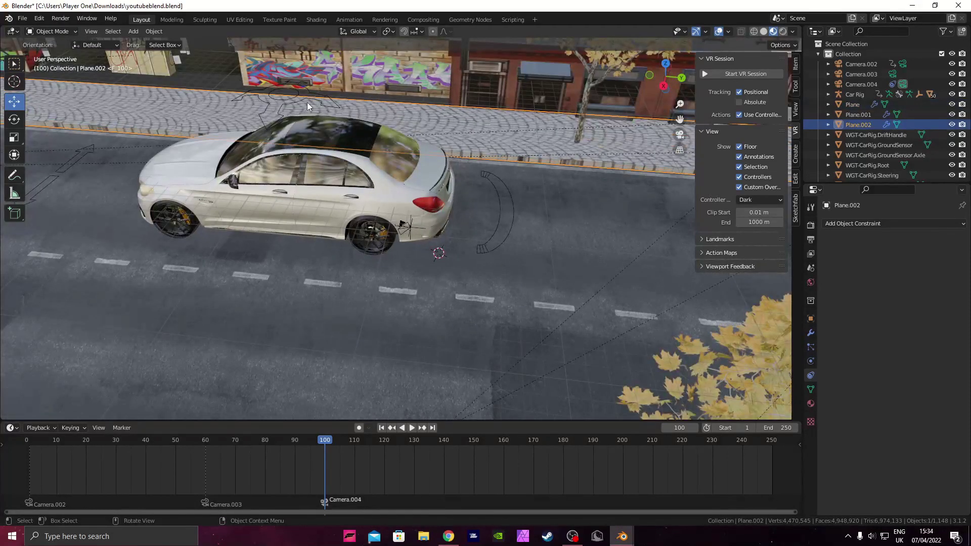
click(334, 97)
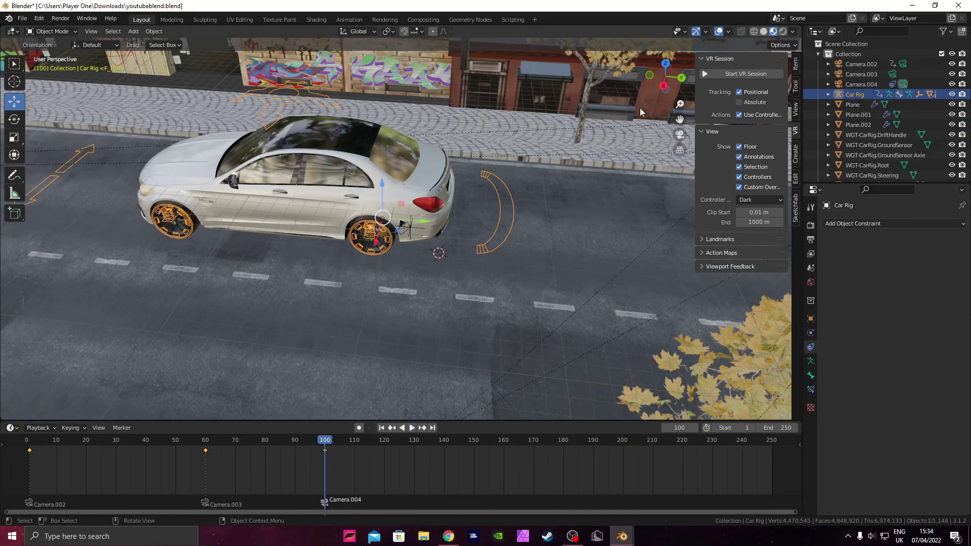
click(665, 63)
scroll(474, 260, down, 4)
shift+middle_drag(475, 314, 469, 266)
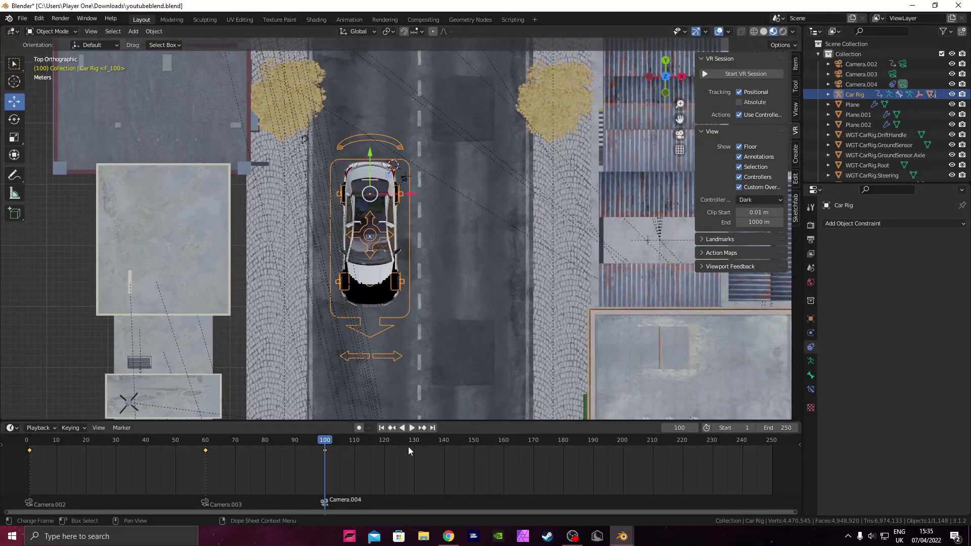
Step: At frame 150, move the Car Rig forward down the street along Y and insert a Location & Rotation keyframe
drag(472, 446, 466, 443)
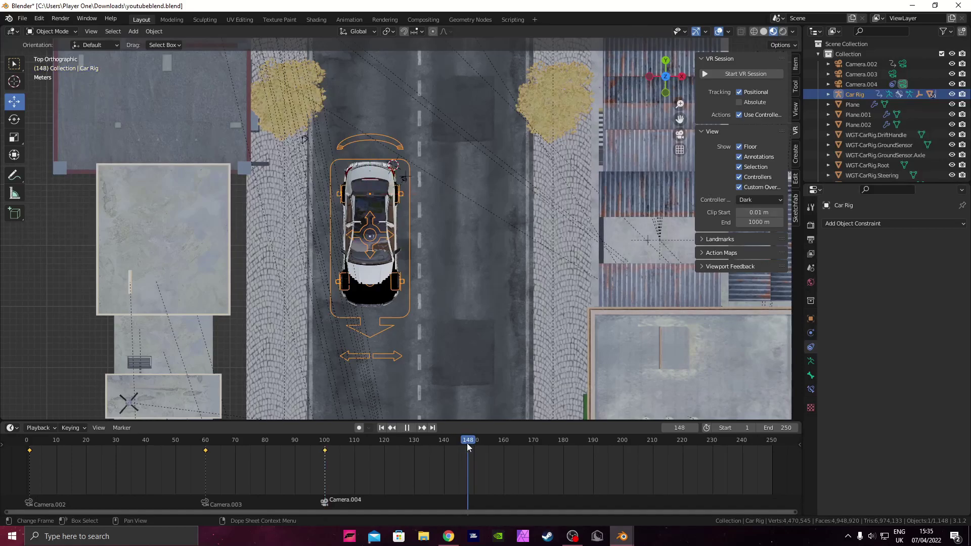
scroll(483, 263, down, 4)
middle_drag(484, 263, 566, 189)
key(KP_7)
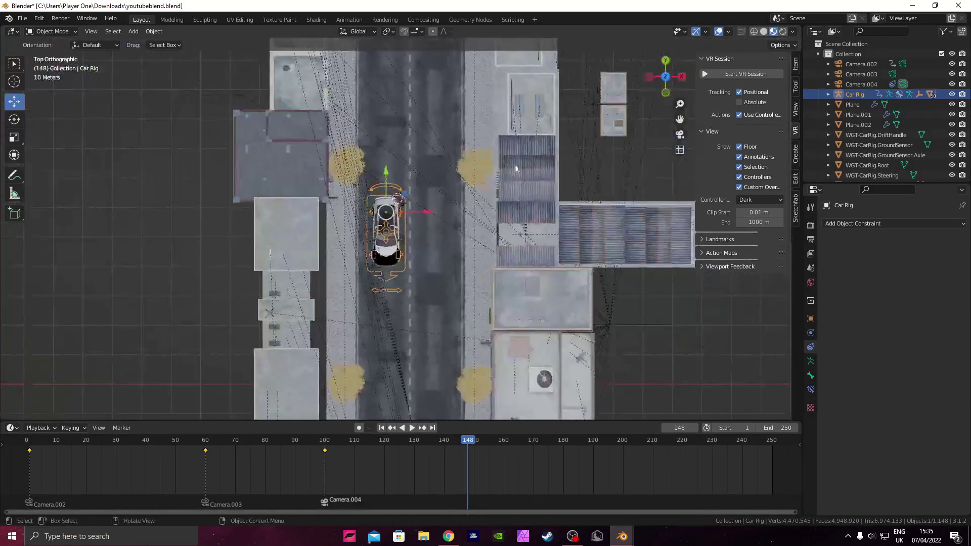
click(474, 443)
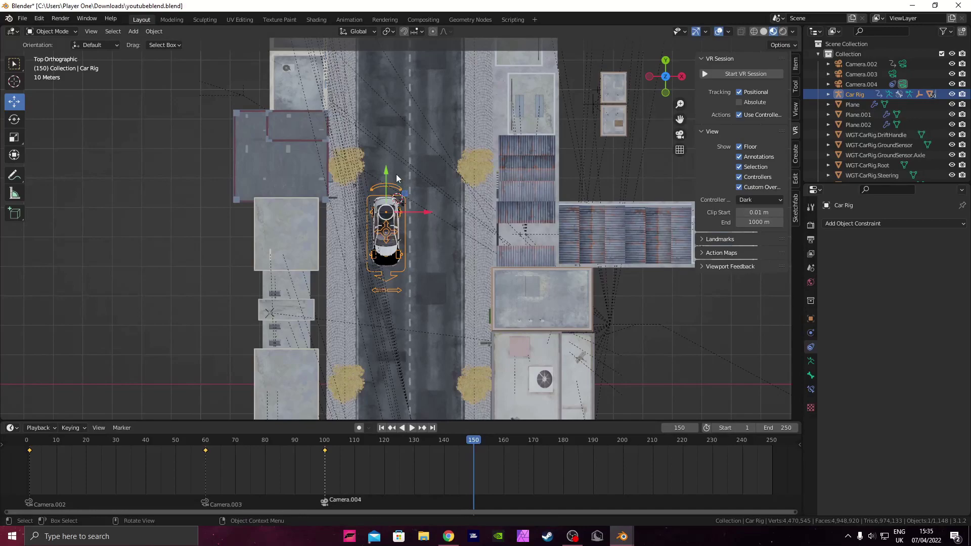
drag(387, 171, 387, 273)
shift+middle_drag(435, 276, 448, 147)
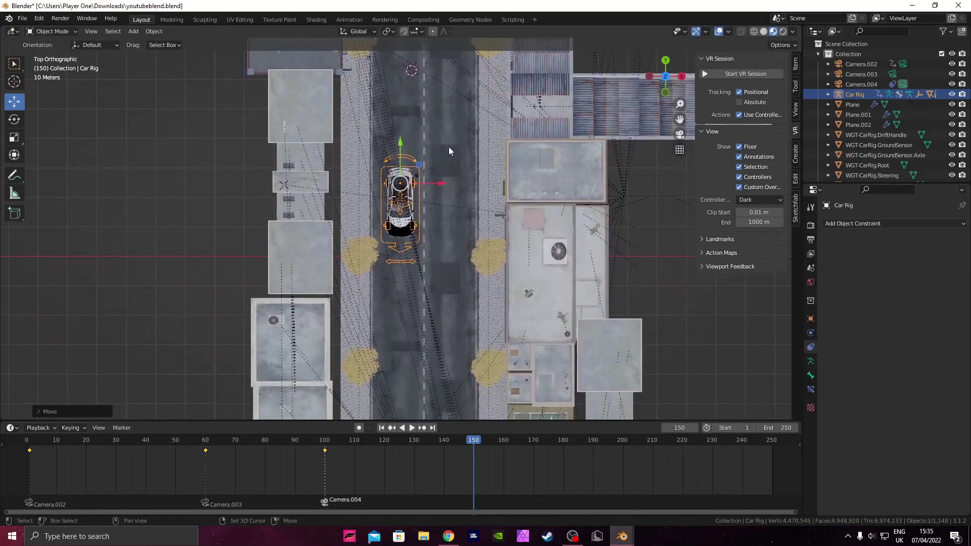
scroll(448, 151, down, 4)
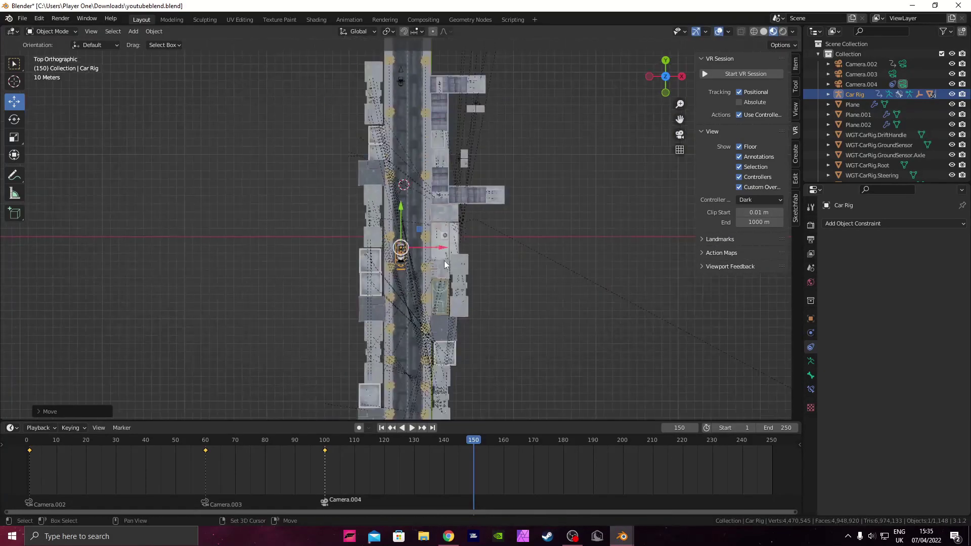
scroll(451, 274, down, 2)
scroll(451, 274, up, 4)
key(i)
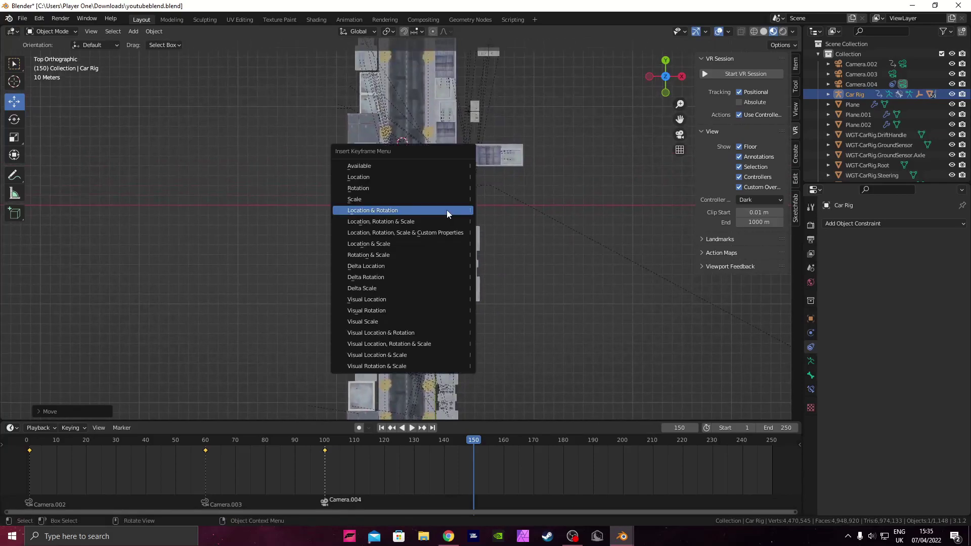
click(447, 210)
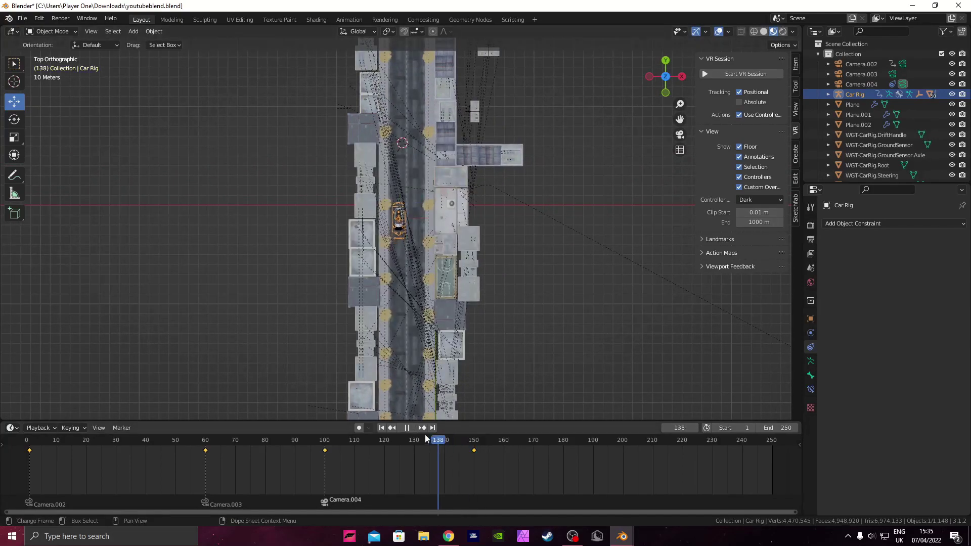
Step: Play the animation from around frame 100 through Camera.004 to check the rear wheel shot
click(681, 136)
key(space)
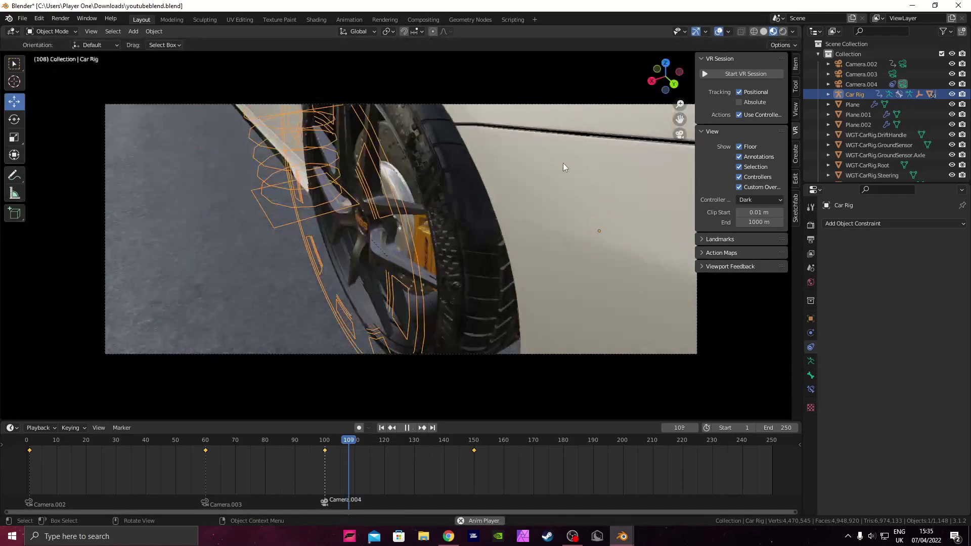
key(space)
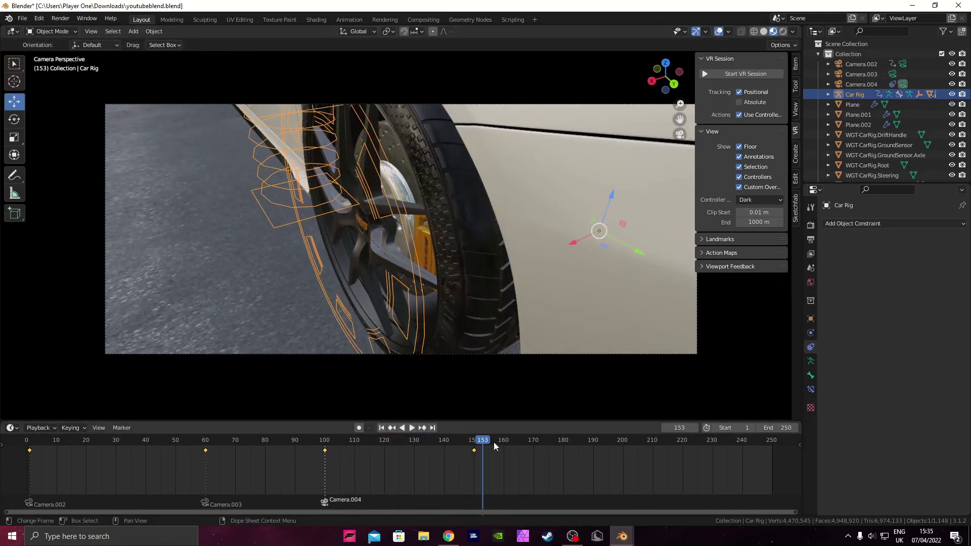
drag(494, 441, 327, 440)
key(space)
key(space)
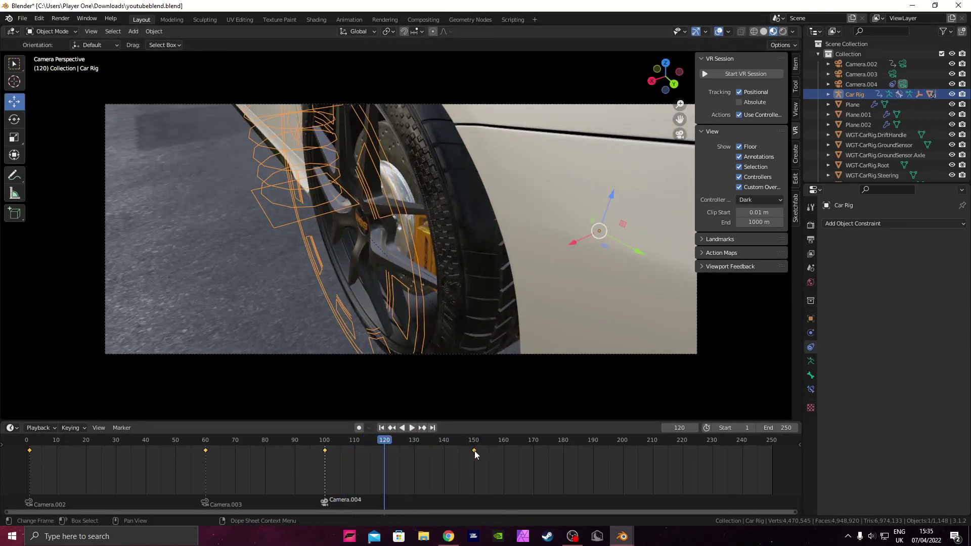
Step: Move the Car Rig's keyframe from frame 150 to frame 140 and replay the shot from frame 100
drag(473, 451, 443, 451)
drag(380, 440, 322, 439)
key(space)
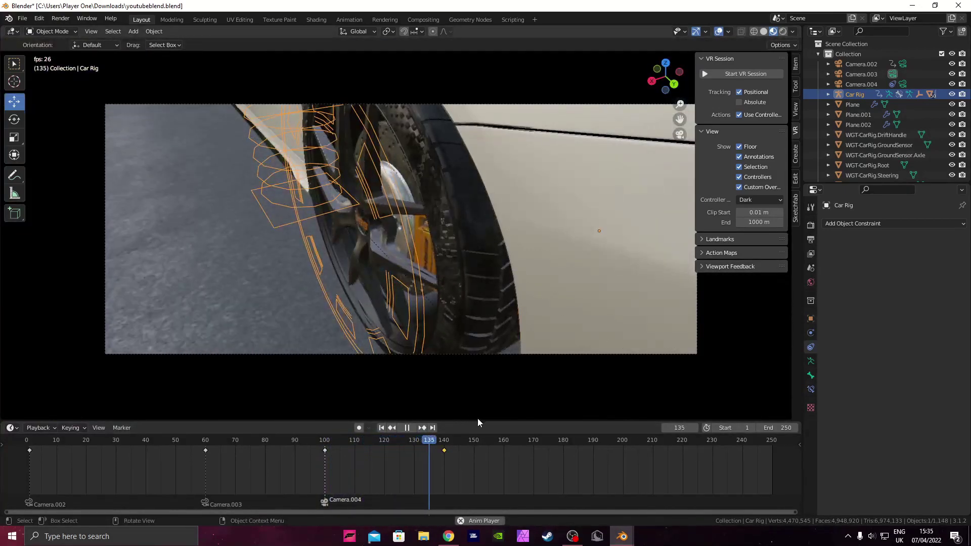
drag(480, 438, 442, 457)
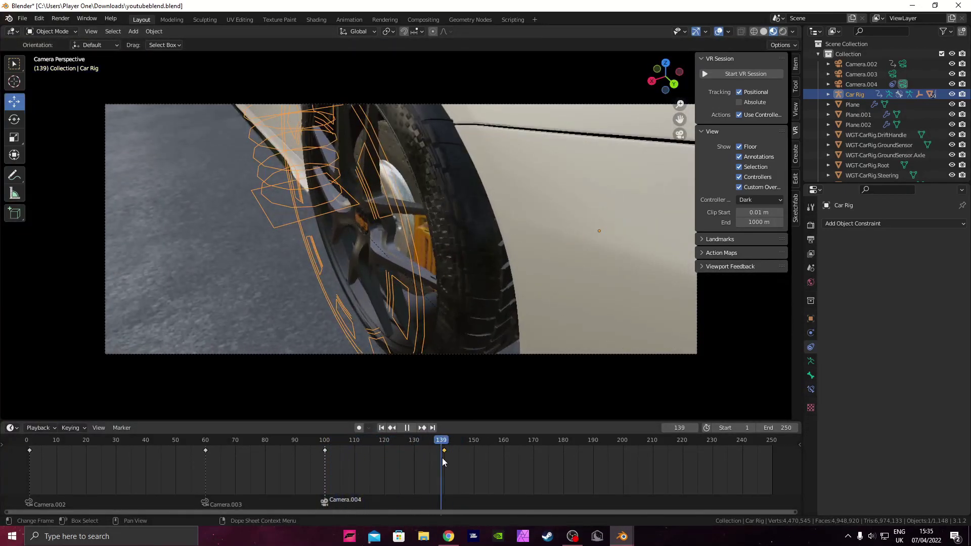
Step: Stop playback at frame 140 and add a timeline marker there
key(space)
key(Right)
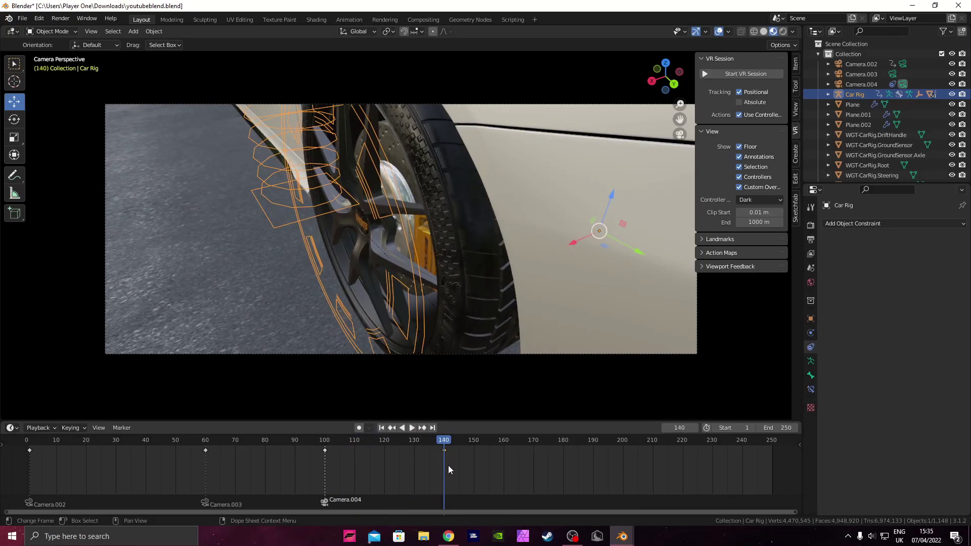
key(m)
mouse_move(444, 442)
mouse_down()
mouse_move(560, 445)
mouse_move(448, 447)
mouse_up()
Step: Add an empty on the road beside the front of the car and raise it above the ground along Z
middle_drag(509, 320, 426, 267)
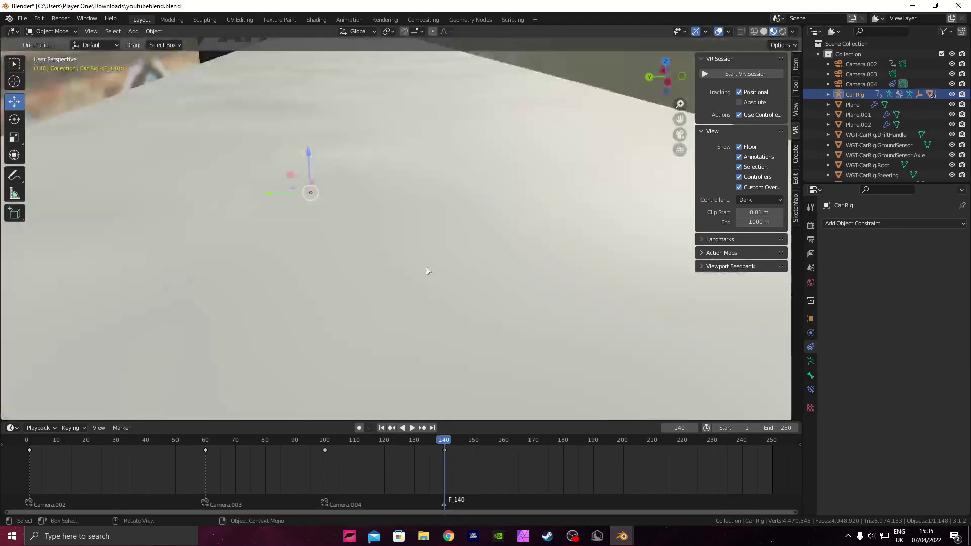
scroll(426, 266, down, 6)
middle_drag(416, 233, 438, 255)
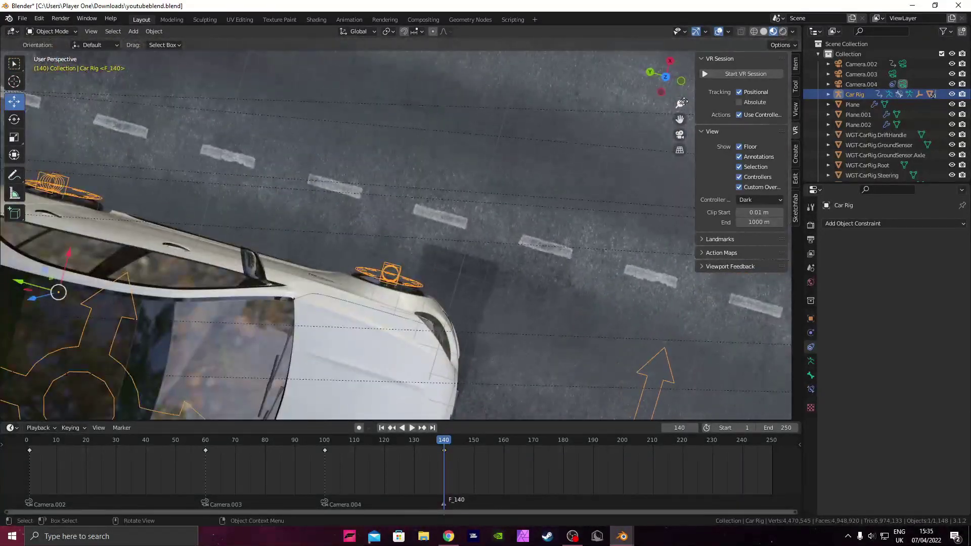
click(665, 76)
click(665, 76)
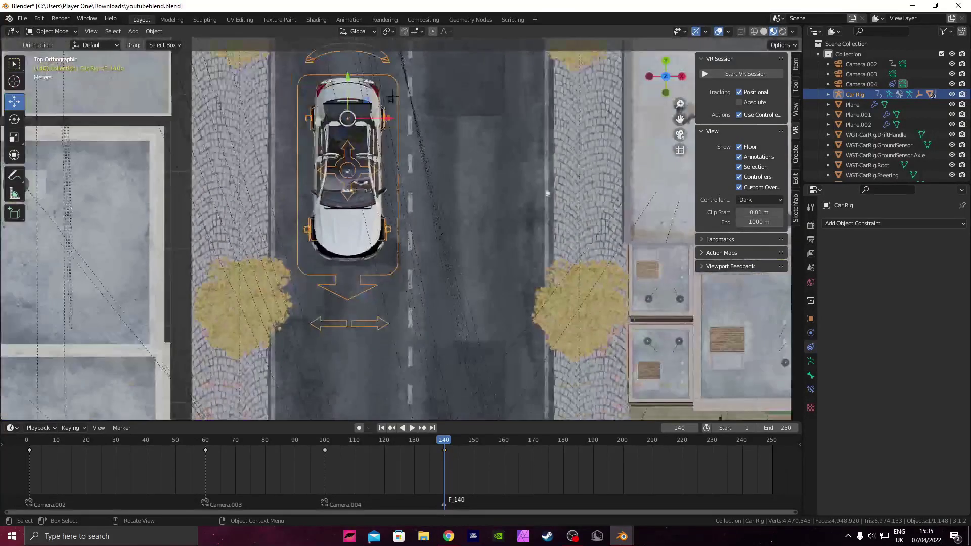
key(shift+a)
mouse_move(306, 294)
click(350, 296)
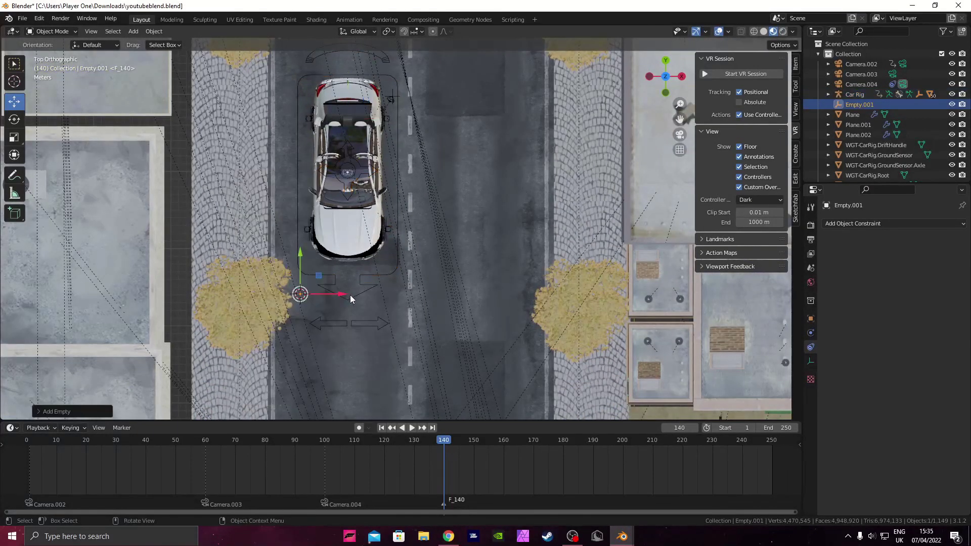
middle_drag(350, 295, 295, 195)
drag(295, 191, 300, 162)
scroll(323, 168, up, 2)
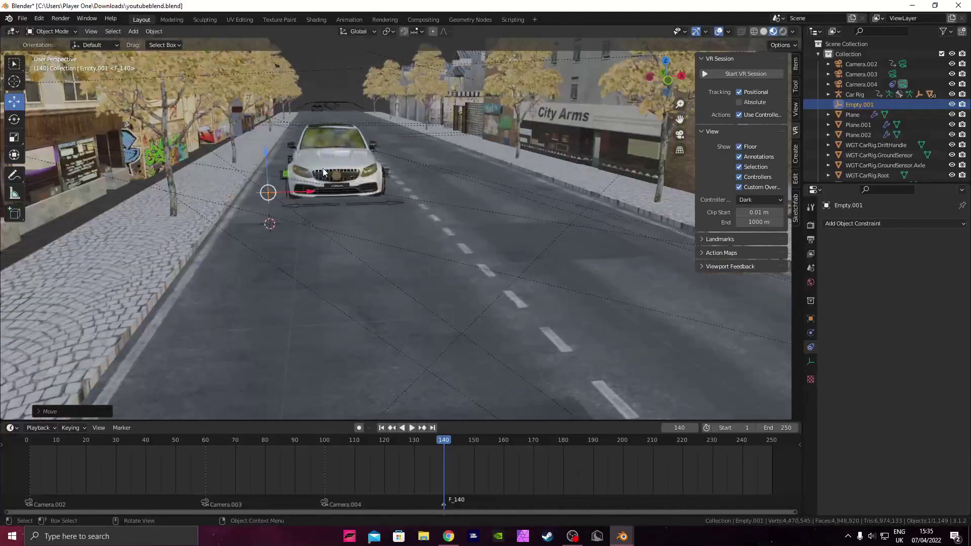
Step: Add a new camera at the 3D cursor and raise it to about the height of Empty.001
key(shift+a)
click(278, 233)
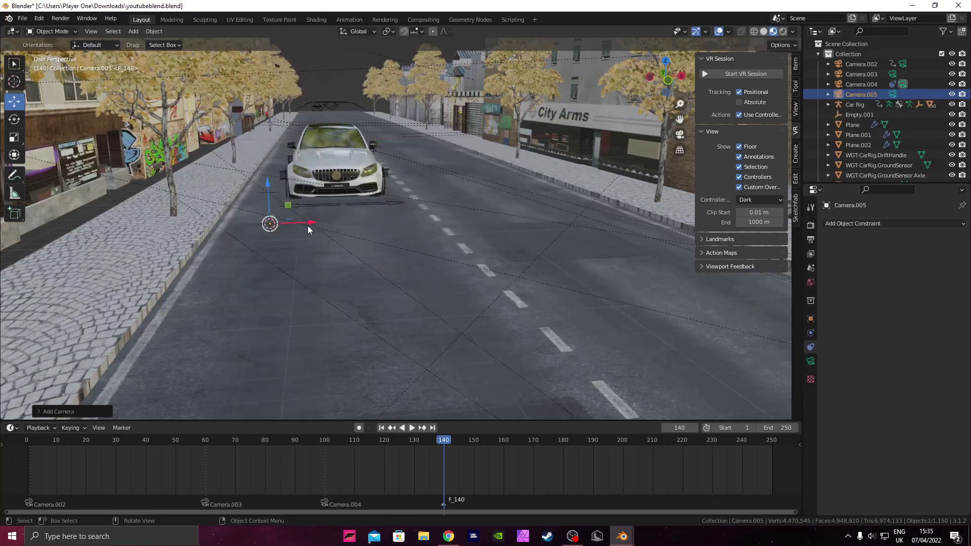
drag(270, 201, 268, 169)
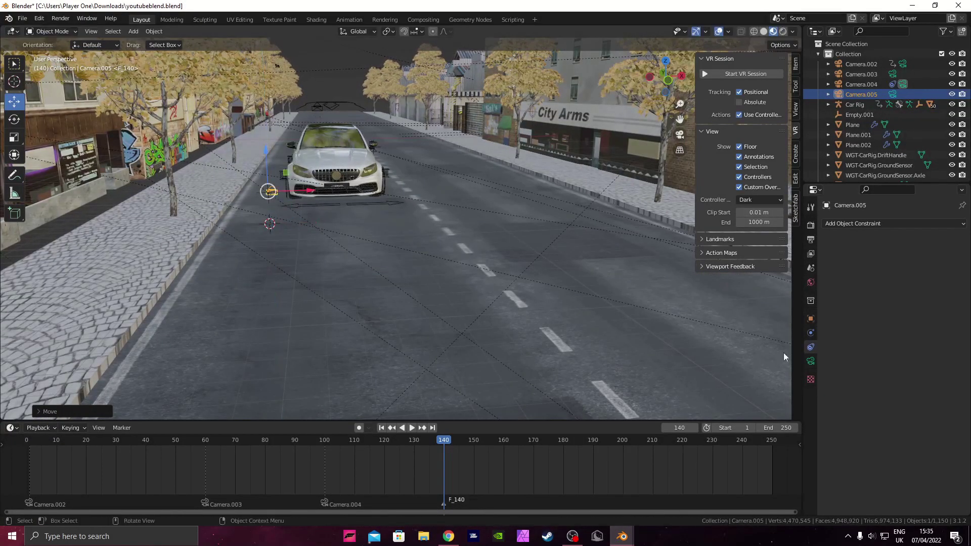
Step: Give Camera.005 a Copy Location constraint with Empty.001 as its target
click(844, 224)
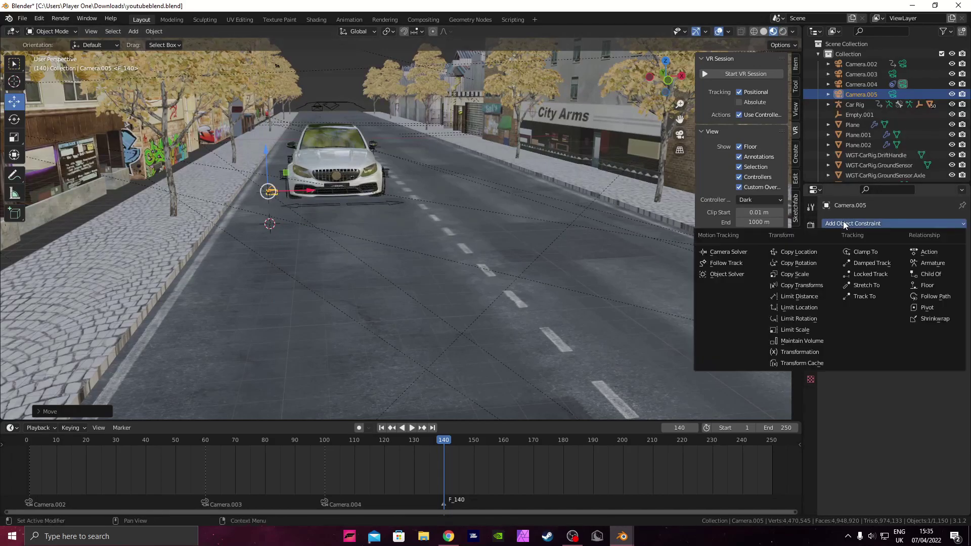
click(801, 251)
middle_drag(316, 203, 440, 267)
scroll(324, 230, up, 3)
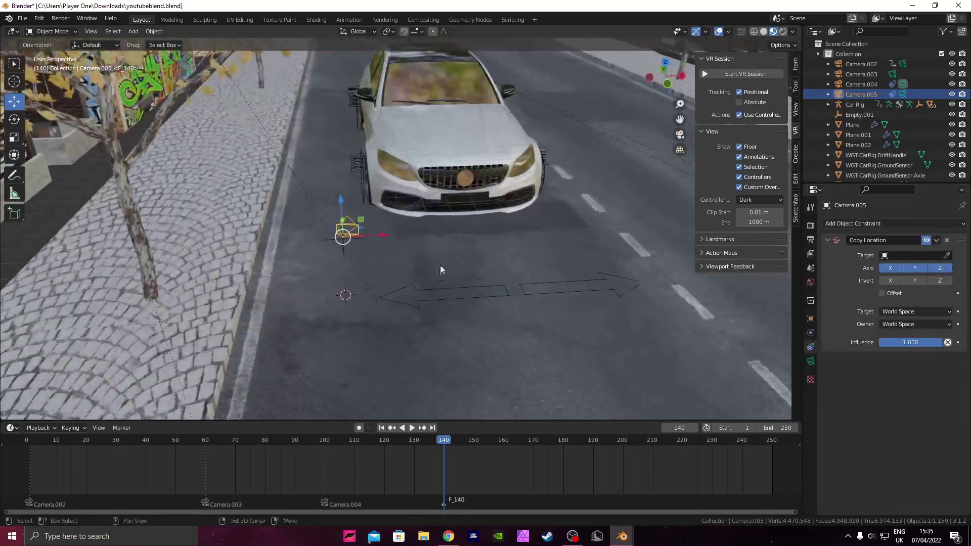
click(946, 255)
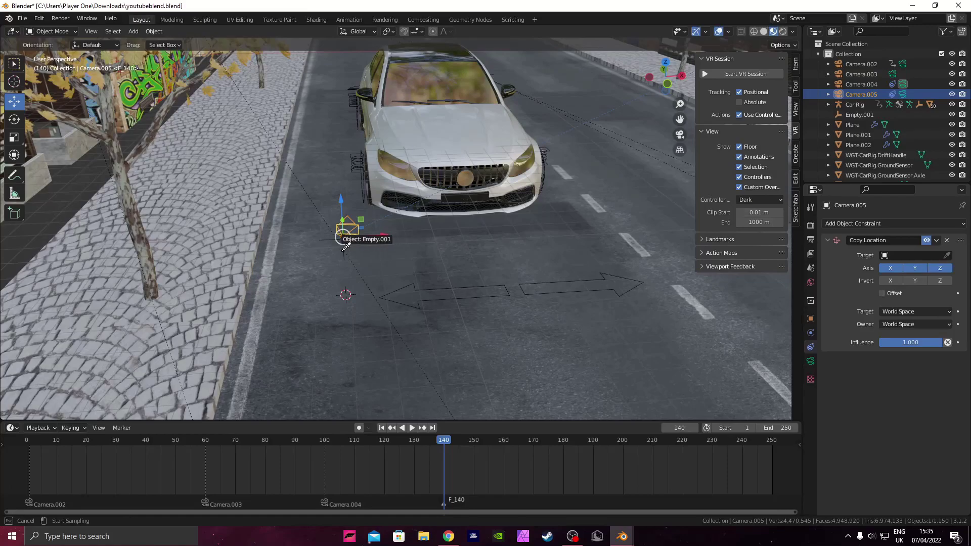
click(346, 248)
middle_drag(344, 251, 686, 151)
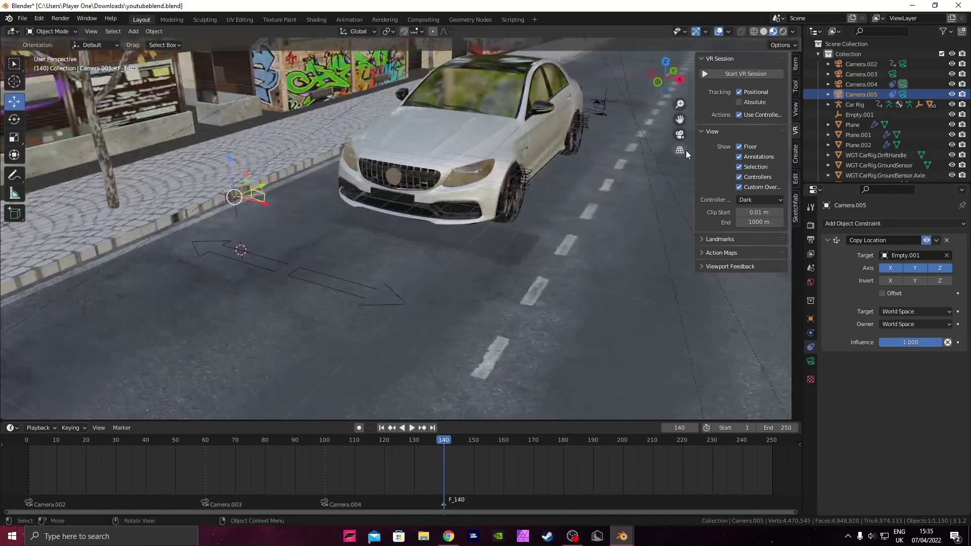
Step: Bind Camera.005 to the marker at frame 140
click(231, 198)
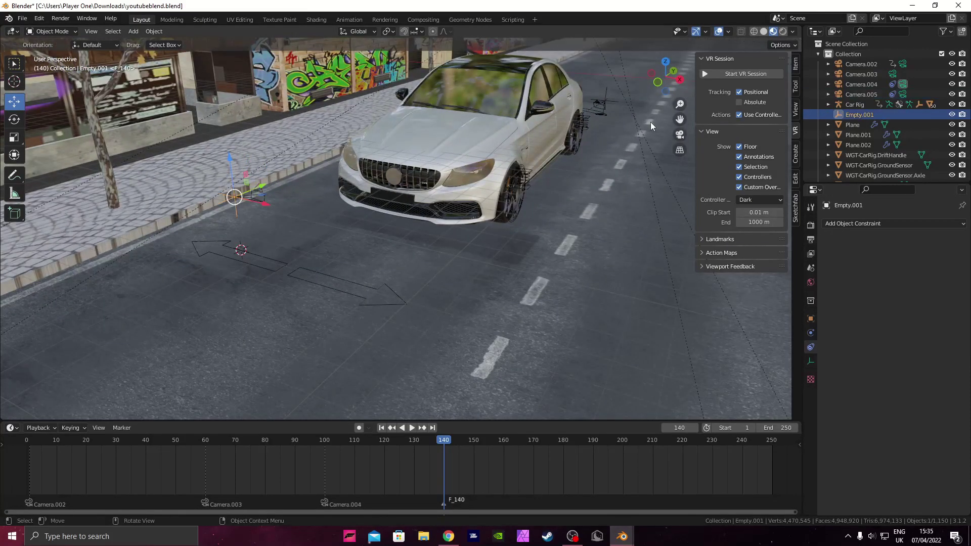
click(680, 134)
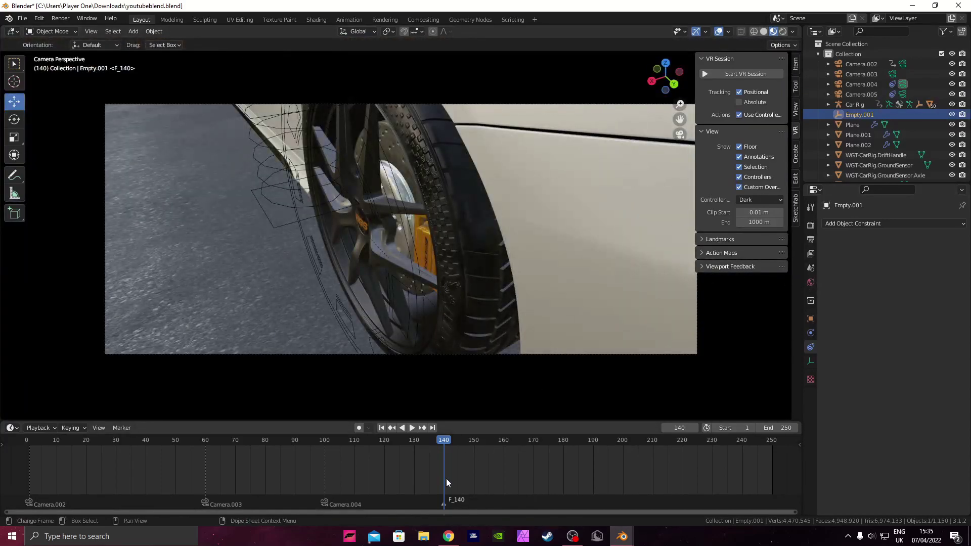
middle_drag(536, 214, 483, 218)
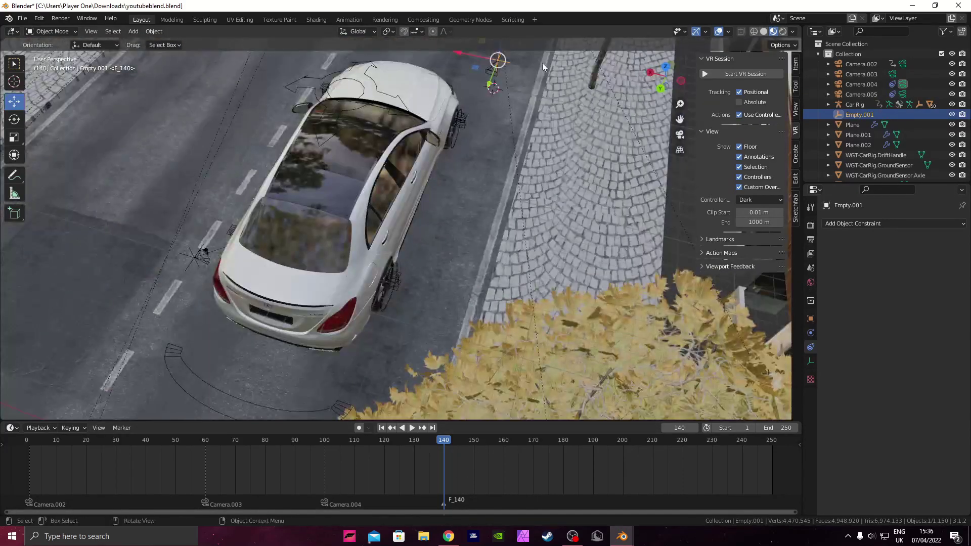
click(498, 76)
key(ctrl+b)
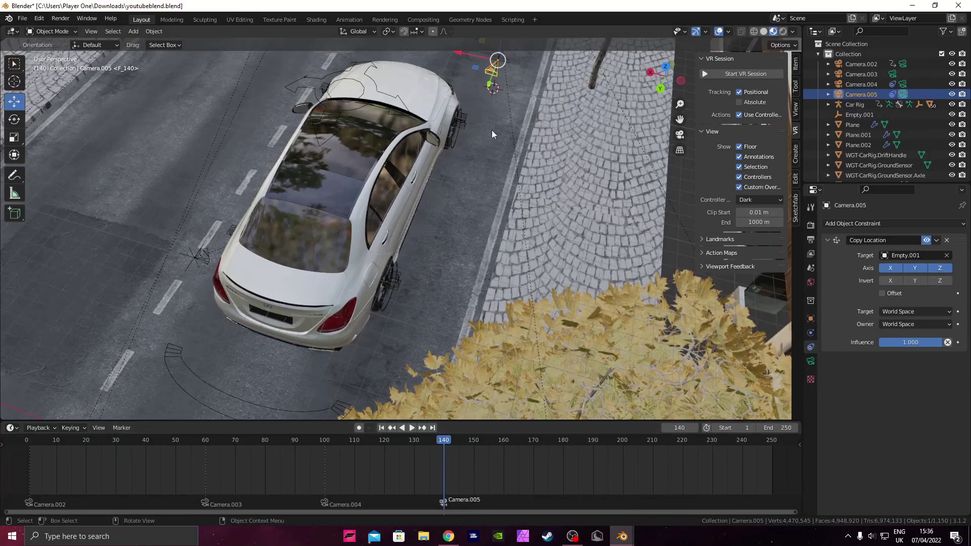
Step: Move Empty.001 to about X -41.389 m, Y -40.838 m, Z 0.306 m while looking through Camera.005
click(509, 61)
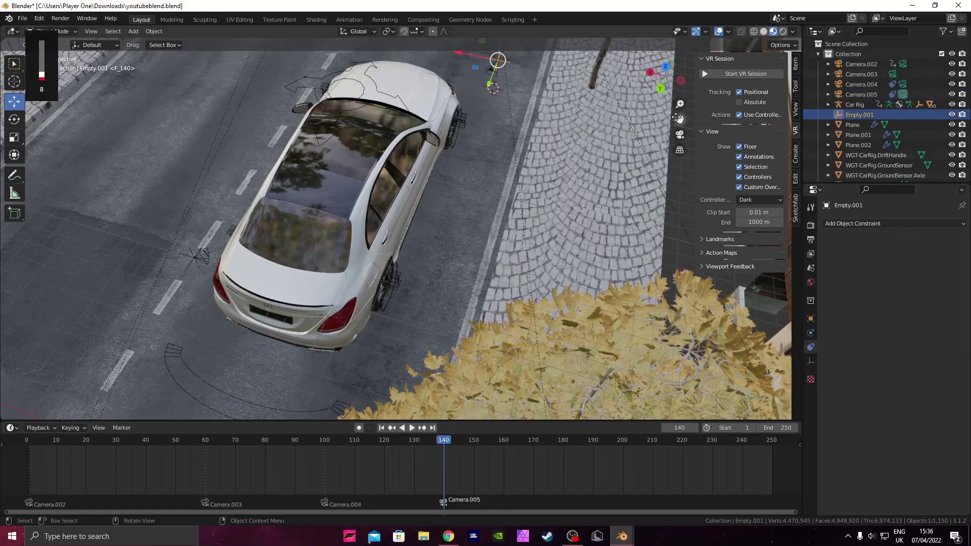
click(679, 134)
click(810, 320)
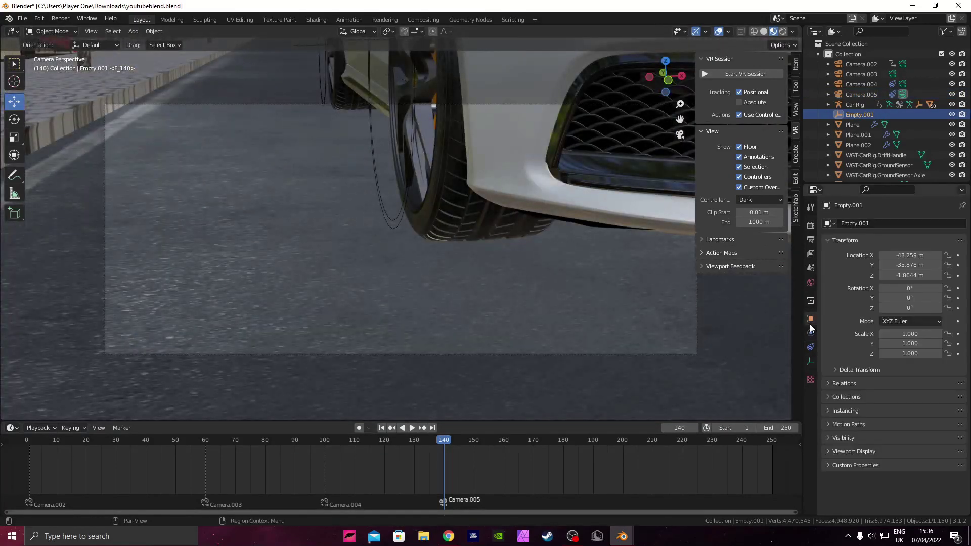
middle_drag(364, 192, 706, 150)
click(683, 135)
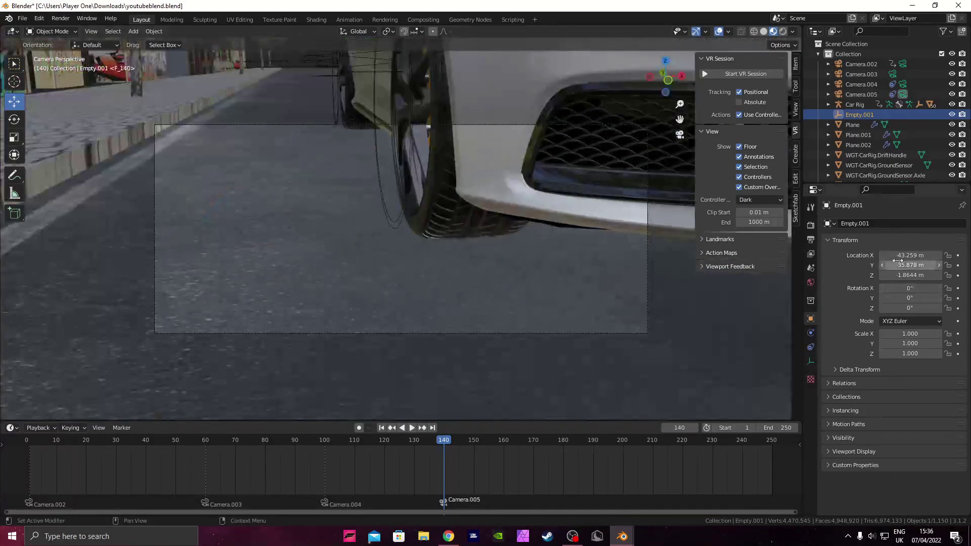
drag(901, 255, 915, 275)
key(ctrl+z)
key(ctrl+z)
Step: Rotate Camera.005 to about -27.7° around Z so that it faces the car's front
click(437, 126)
mouse_move(910, 308)
mouse_down()
mouse_move(900, 308)
mouse_move(908, 308)
mouse_up()
middle_drag(557, 233, 773, 202)
Step: Reposition Empty.001 to about X -41.859 m, Y -39.788 m, Z 0.106 m to reframe the Camera.005 shot
click(94, 232)
click(95, 233)
click(679, 134)
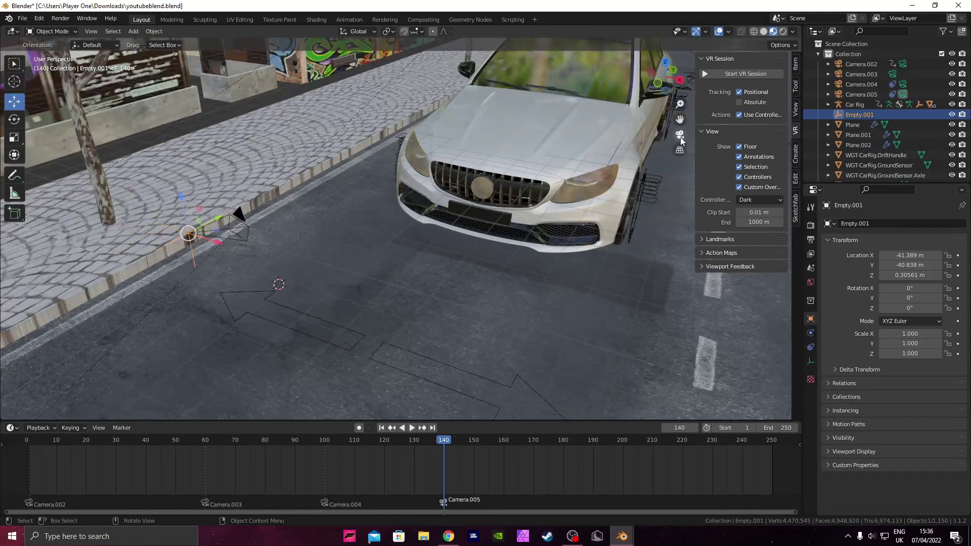
drag(910, 255, 895, 255)
key(ctrl+z)
key(ctrl+z)
key(ctrl+z)
key(ctrl+z)
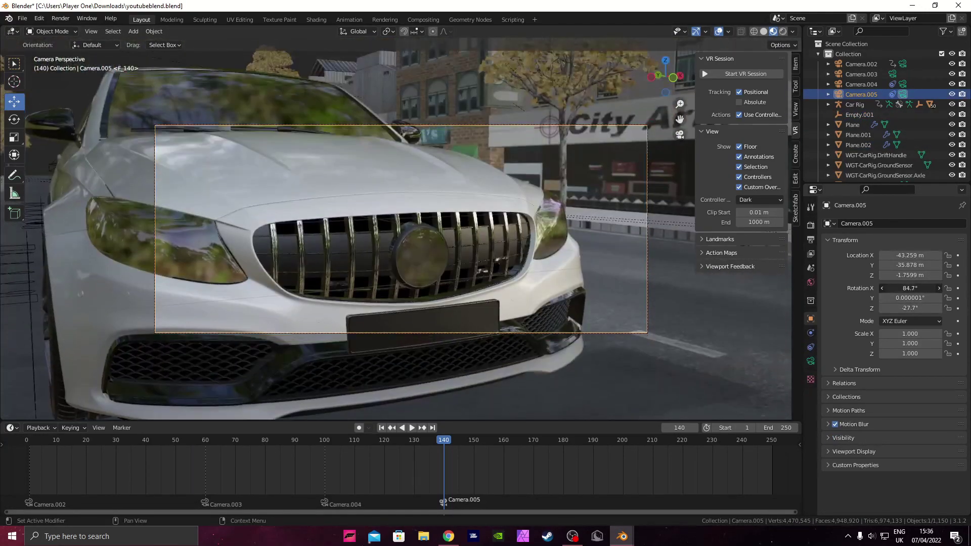
Step: Tilt Camera.005 to an X rotation of about 86.1°
drag(910, 288, 918, 289)
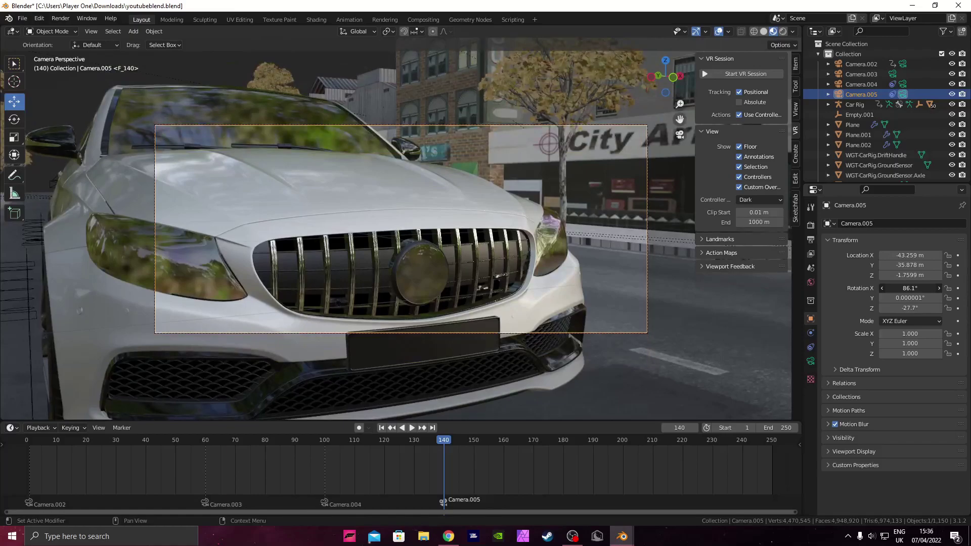
middle_drag(579, 297, 524, 314)
scroll(524, 314, down, 3)
Step: Lower Empty.001 to about Z -0.514 m and shift it to X -41.949 m to frame the car's grille
click(13, 271)
click(14, 271)
click(679, 134)
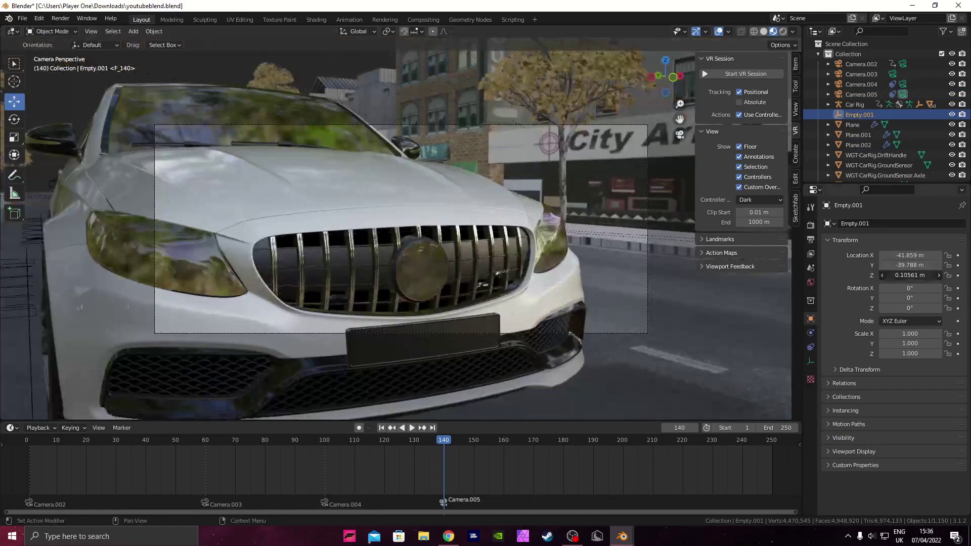
mouse_move(910, 275)
mouse_down()
mouse_move(878, 275)
mouse_move(913, 255)
mouse_move(920, 275)
mouse_move(911, 275)
mouse_up()
key(ctrl+z)
key(ctrl+z)
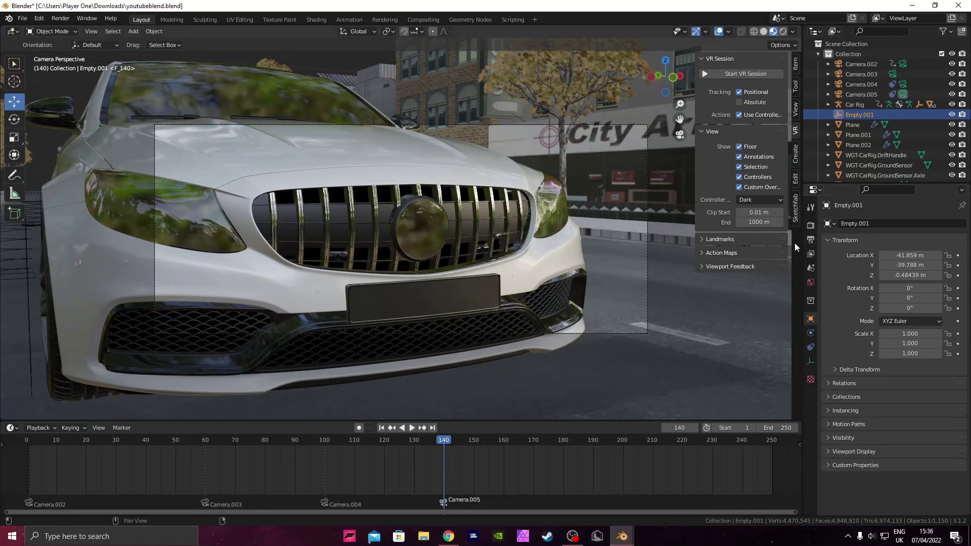
drag(910, 256, 903, 275)
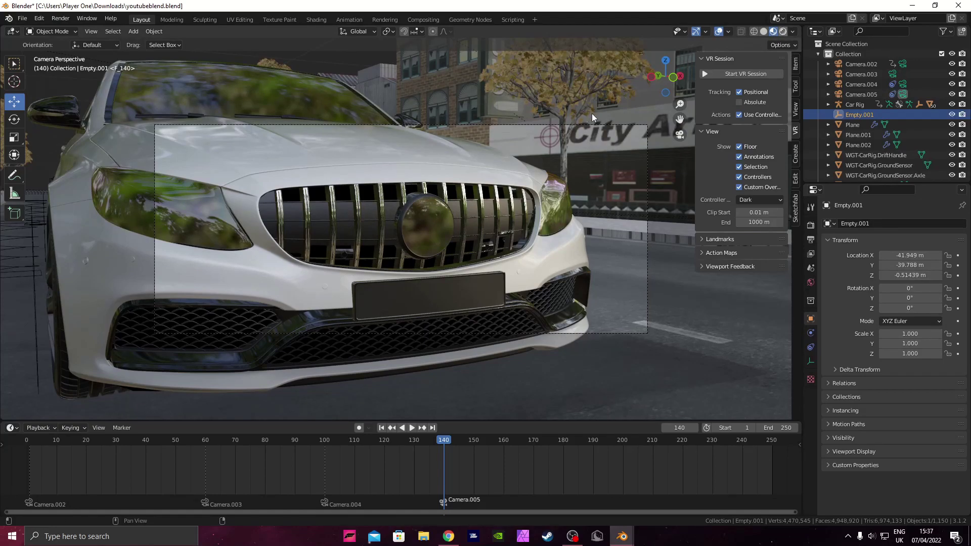
Step: Preview the Camera.005 shot in Rendered shading, and save the file after returning to Solid shading
key(z)
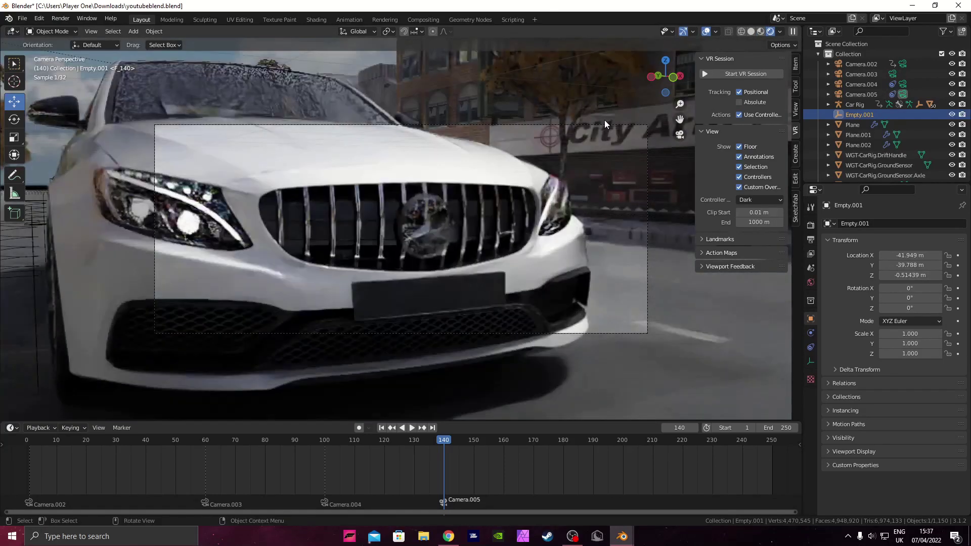
click(751, 32)
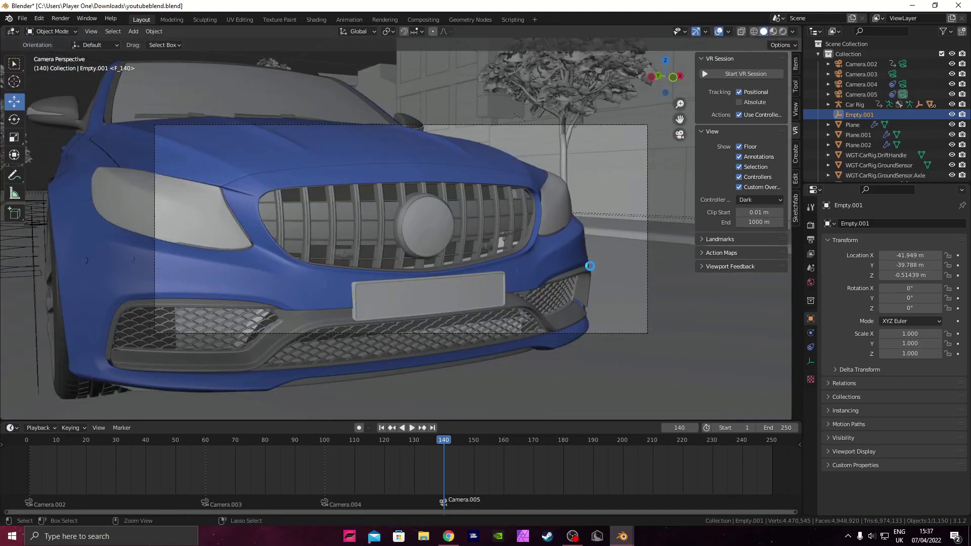
key(ctrl+s)
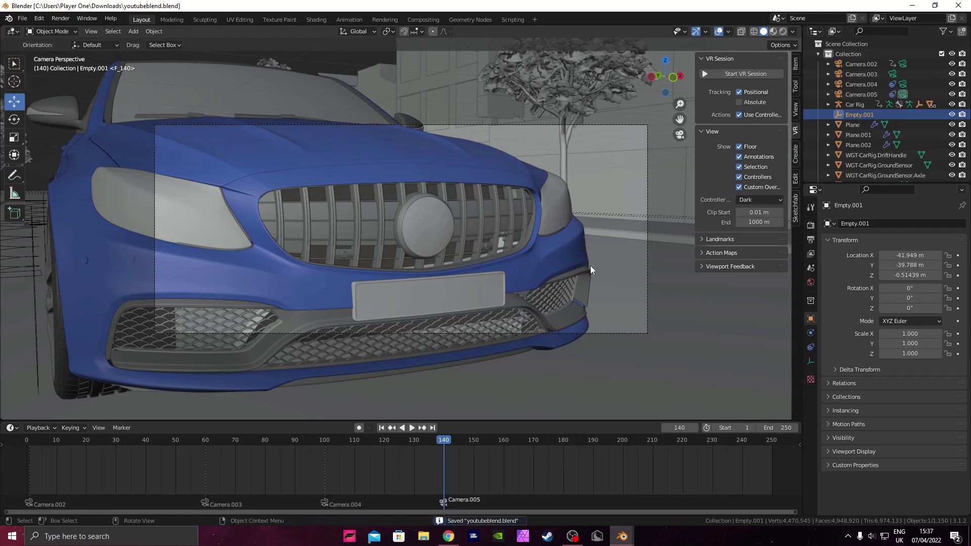
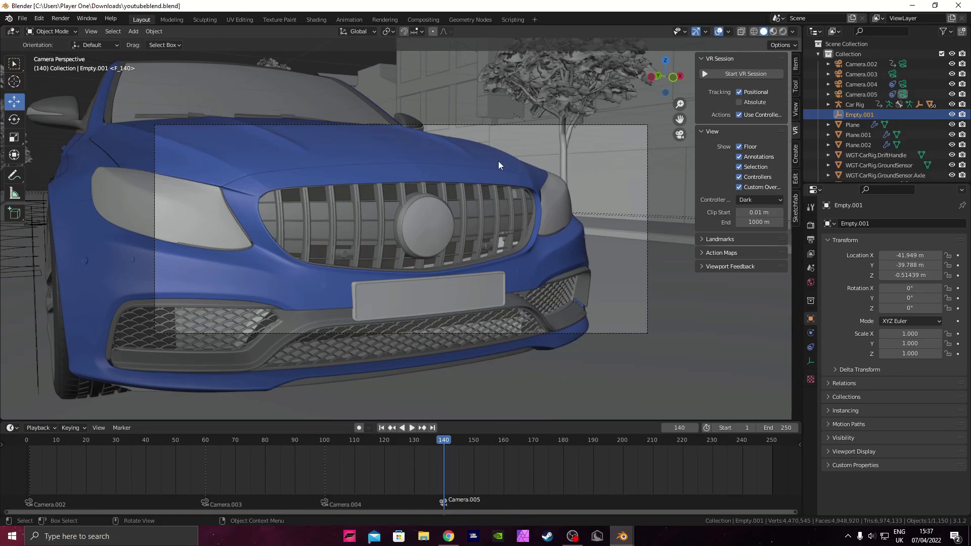
Step: Parent Empty.001 to the car's Body with the Object option and scrub back along the timeline to check that it follows the car
middle_drag(498, 161, 650, 132)
scroll(596, 278, down, 5)
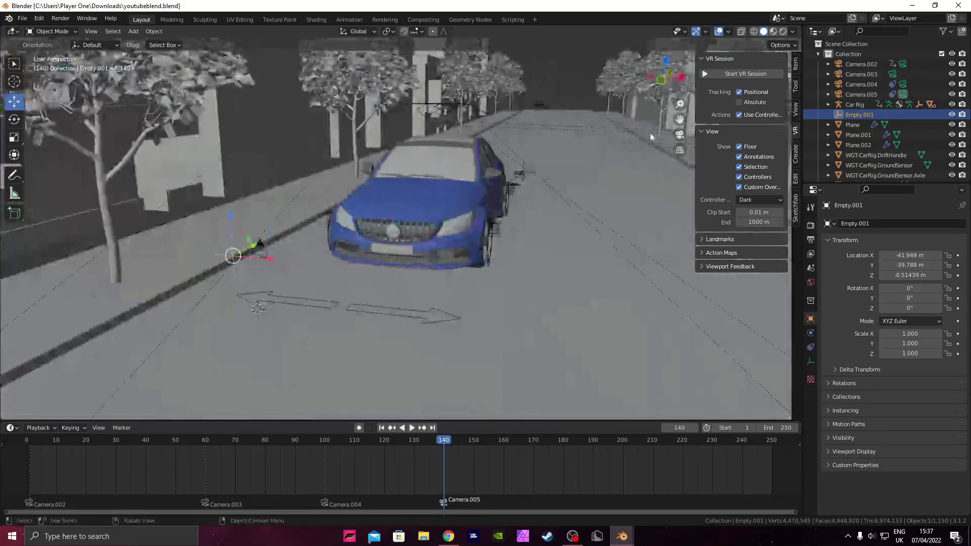
key(KP_0)
middle_drag(526, 166, 194, 299)
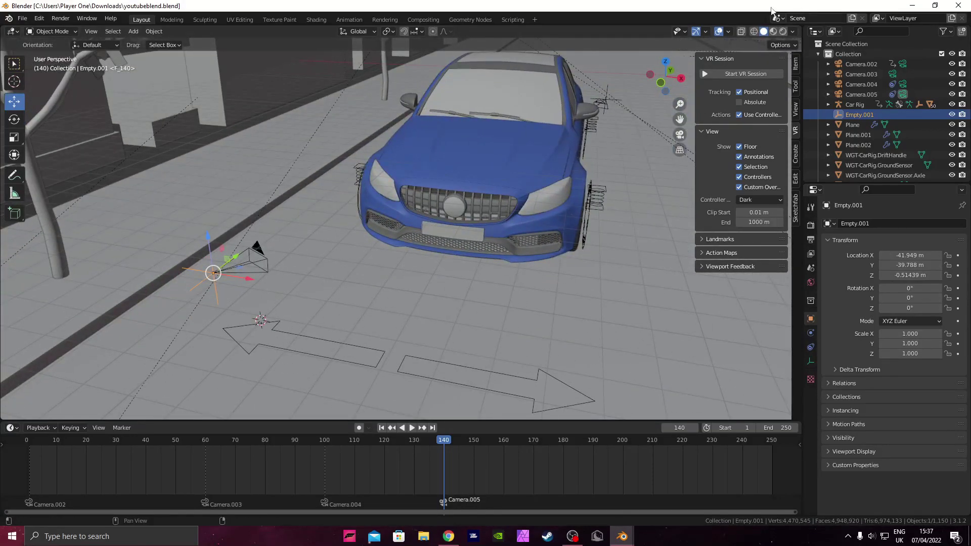
click(772, 32)
middle_drag(318, 149, 388, 190)
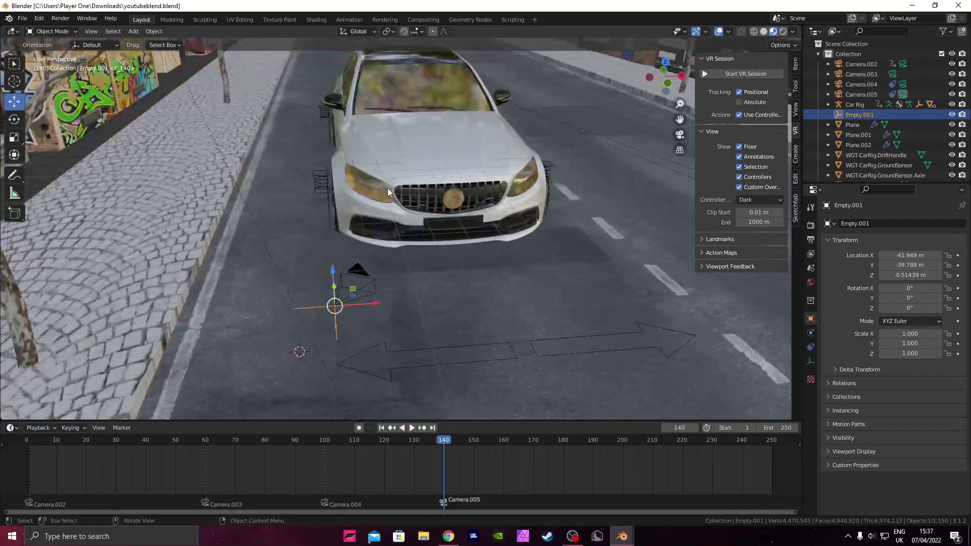
click(397, 175)
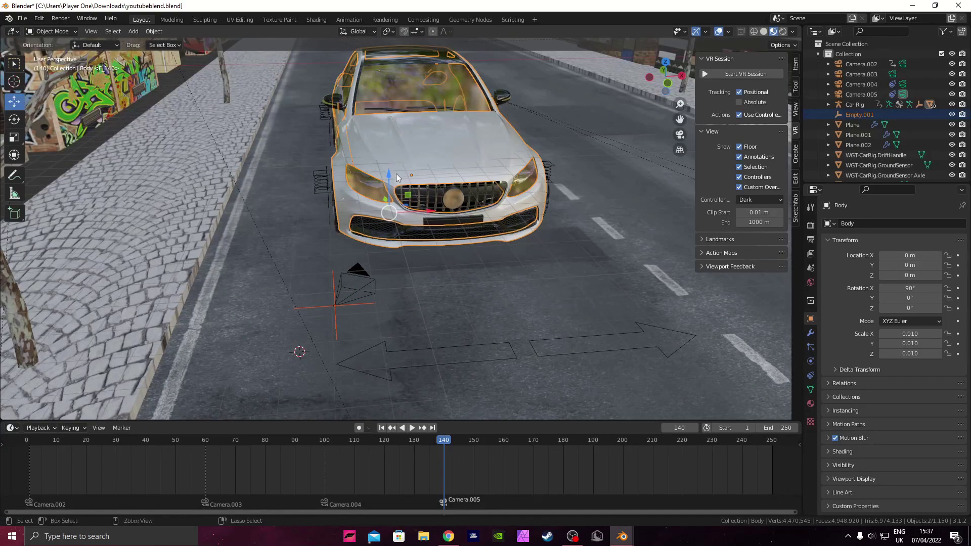
key(ctrl+p)
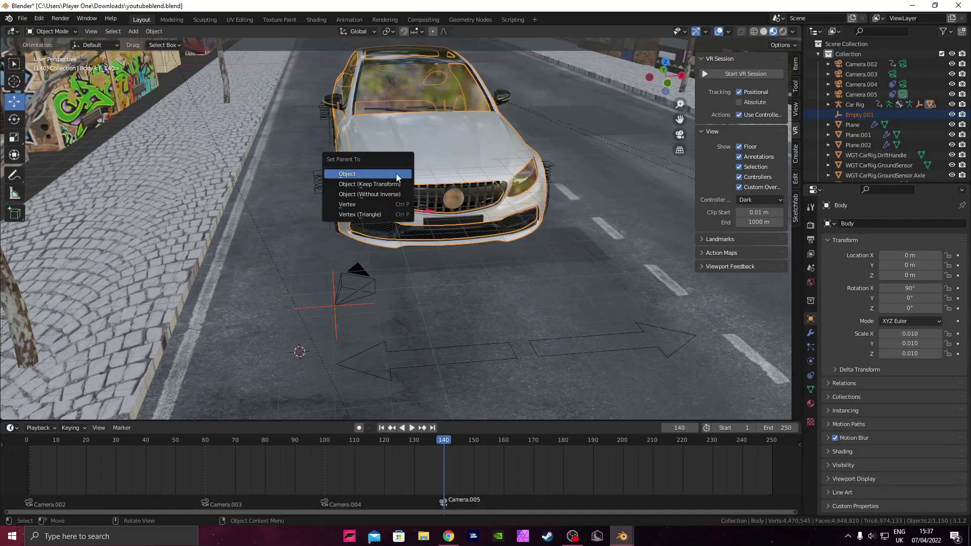
click(397, 175)
drag(450, 440, 368, 433)
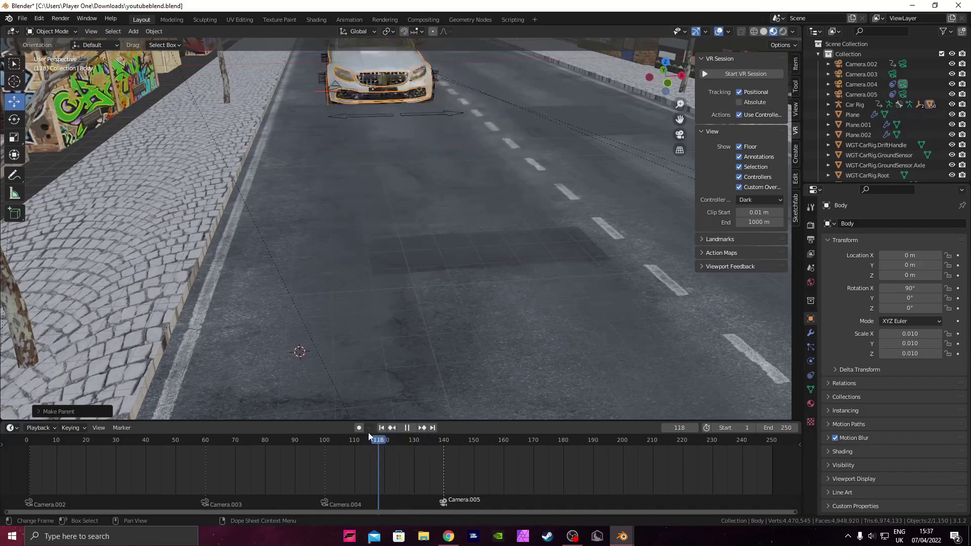
Step: At frame 180, select the Car Rig and move it down the street along Y to about -112.42 m
key(space)
key(space)
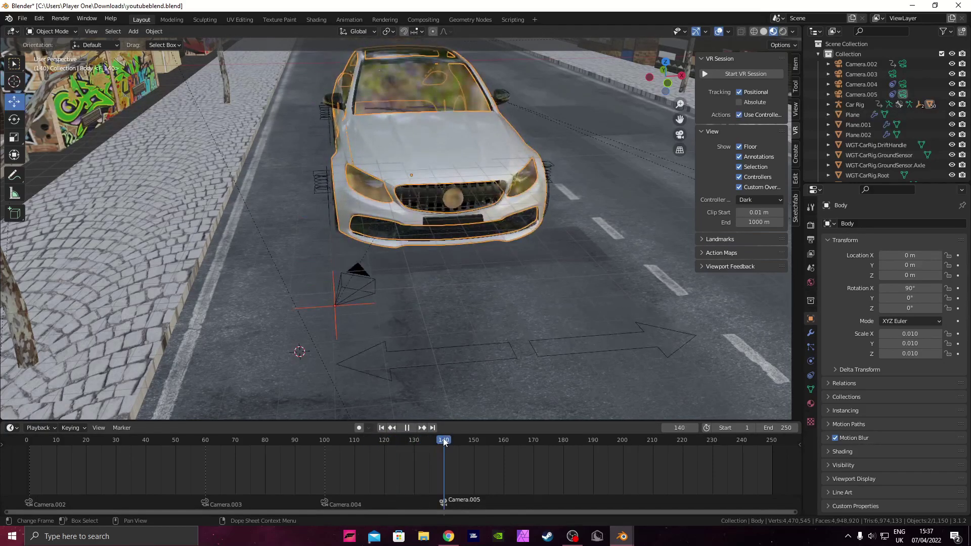
key(space)
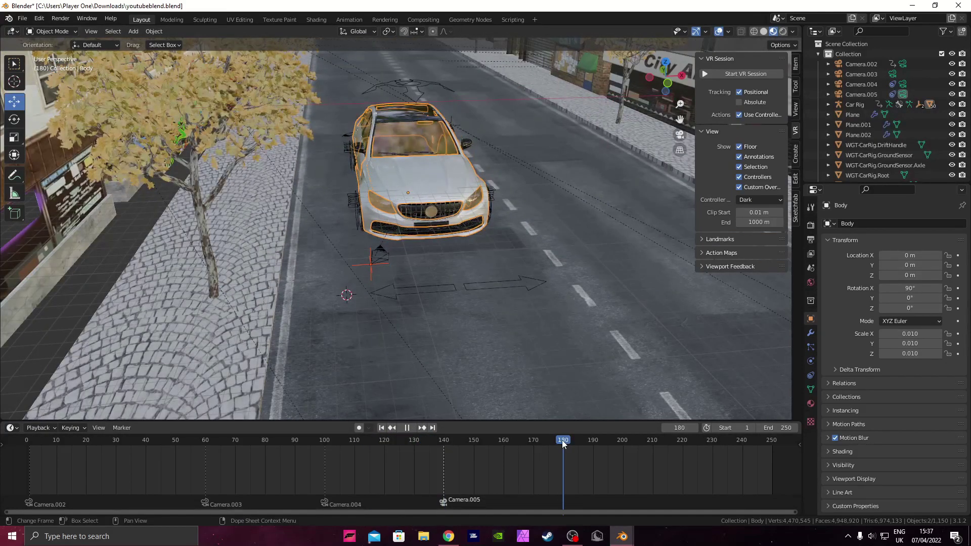
click(430, 95)
click(666, 62)
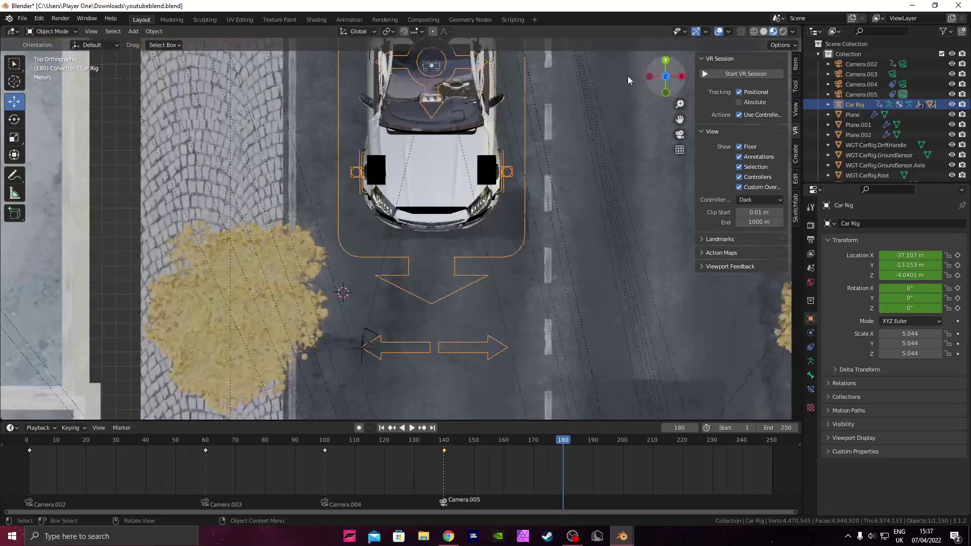
scroll(446, 206, down, 5)
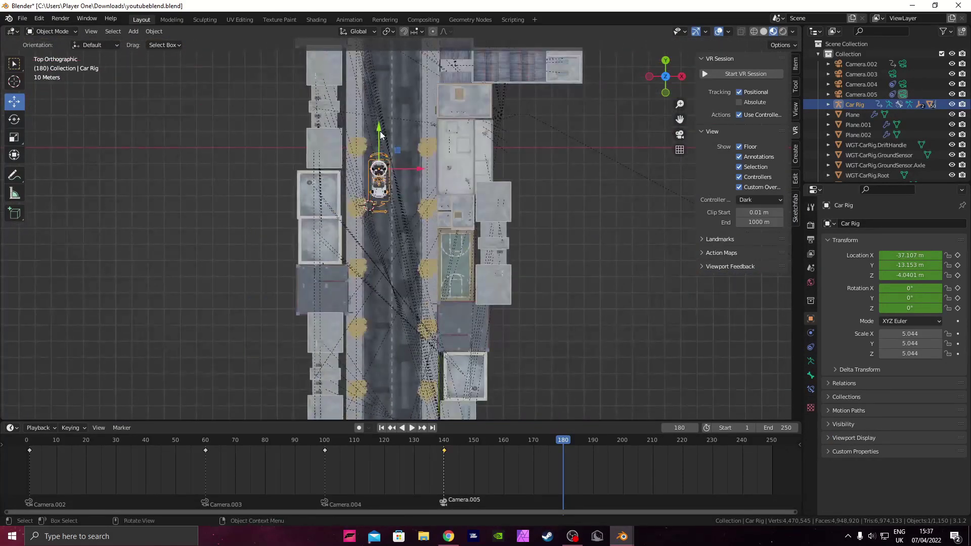
key(g)
key(y)
drag(397, 298, 397, 299)
shift+middle_drag(400, 300, 390, 180)
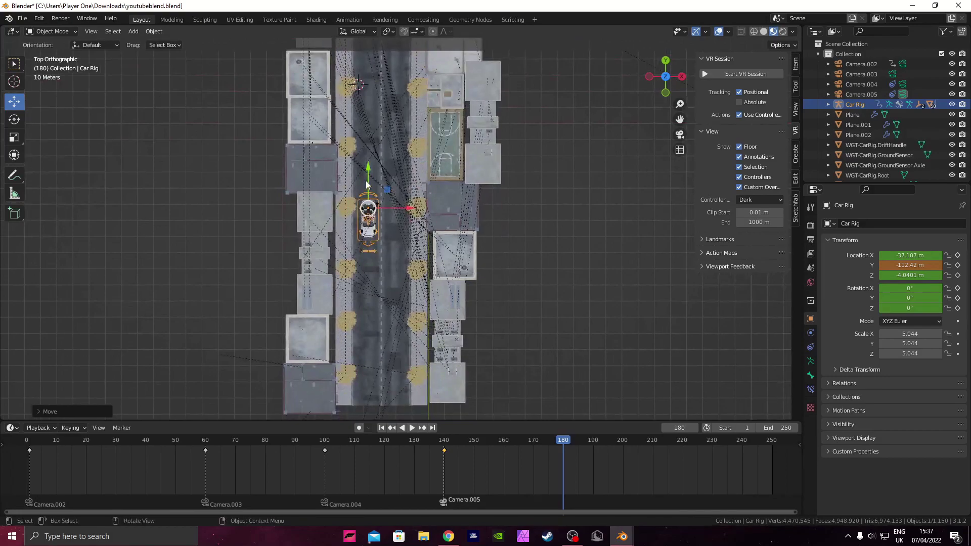
Step: Shift the Car Rig further along Y to about -118.06 m and keyframe its location and rotation at frame 180
drag(368, 182, 364, 191)
key(i)
click(364, 190)
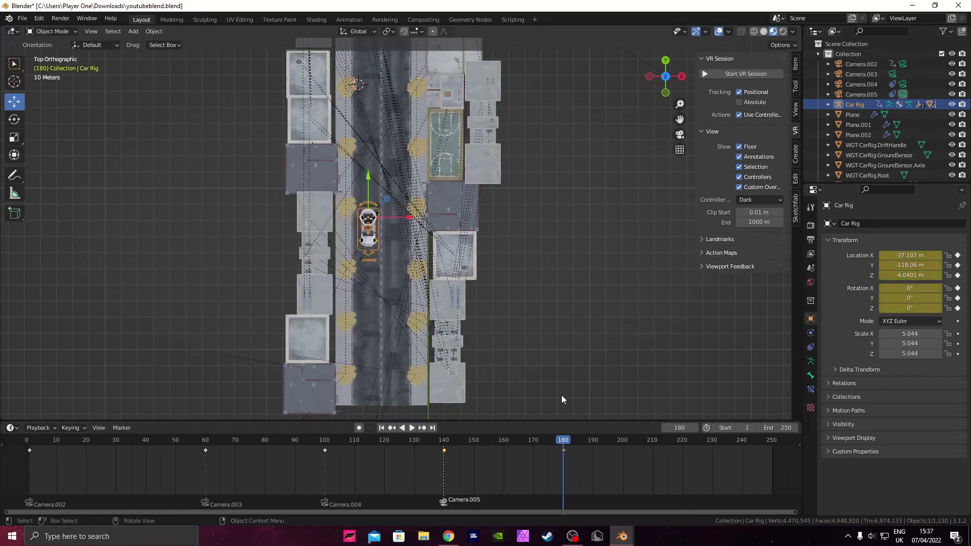
Step: Look through the active camera and scrub back along the timeline to frame 60 to review the bound camera shots
click(680, 135)
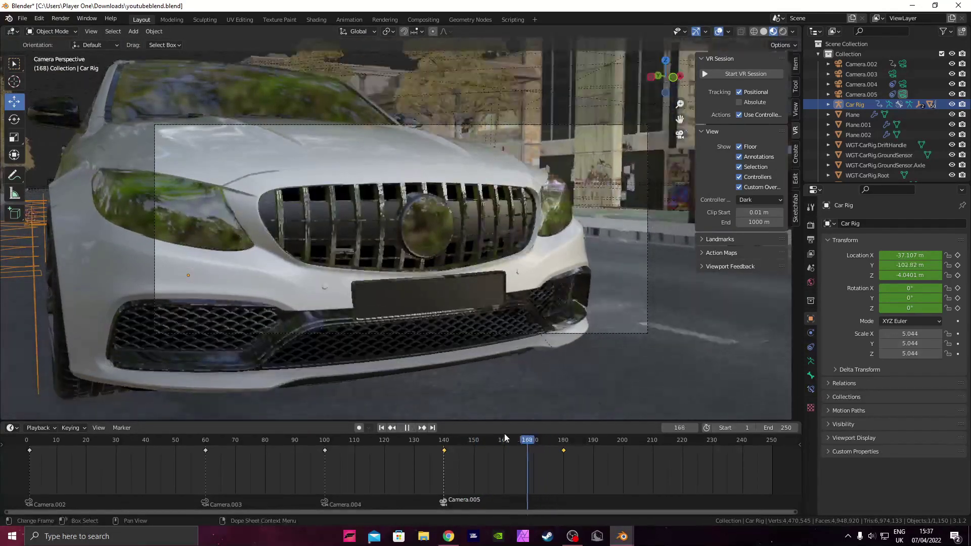
drag(507, 441, 103, 434)
click(203, 441)
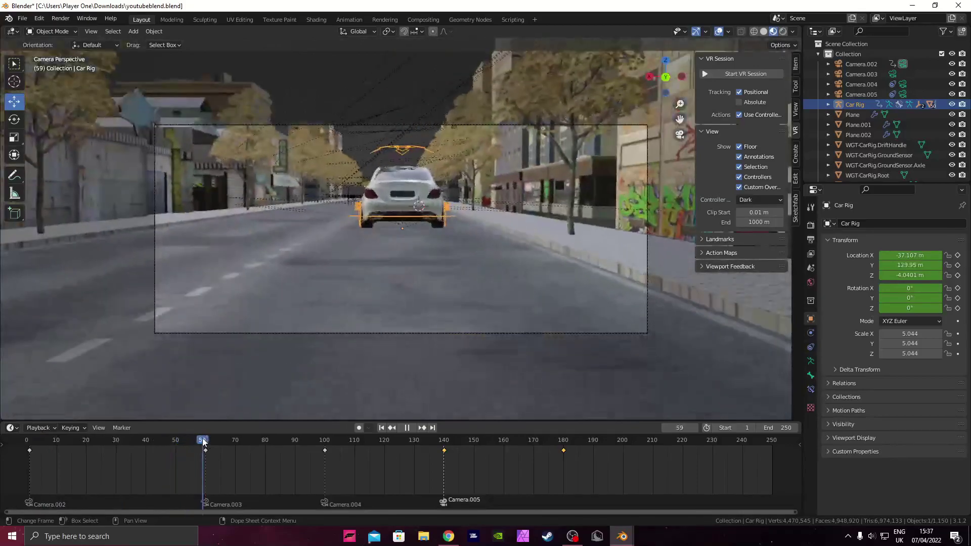
drag(205, 440, 206, 440)
Step: At frame 1, put the Car Rig into Pose Mode and select the wheel bones on the car's left side
middle_drag(397, 209, 171, 136)
scroll(453, 214, down, 3)
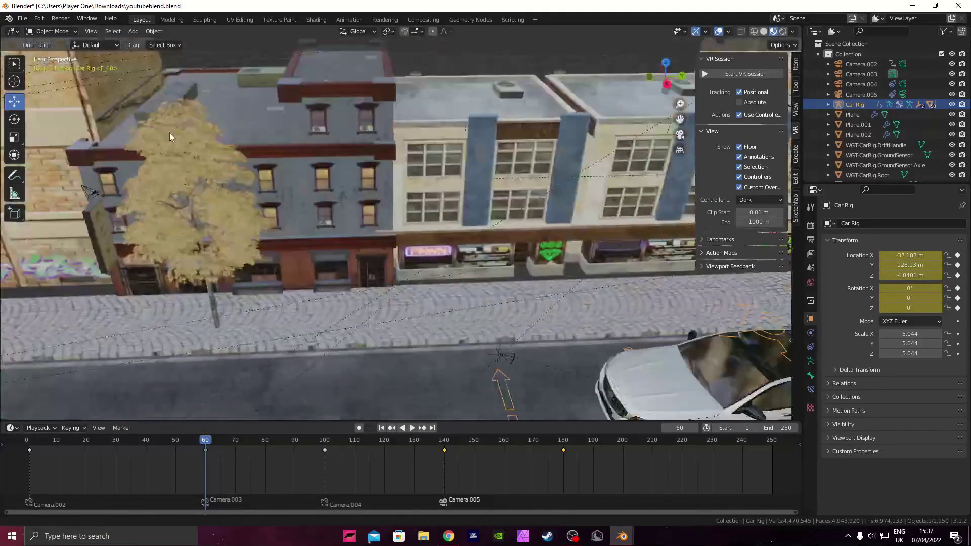
shift+middle_drag(511, 212, 217, 141)
scroll(603, 265, down, 4)
shift+middle_drag(560, 268, 232, 284)
shift+middle_drag(505, 293, 329, 263)
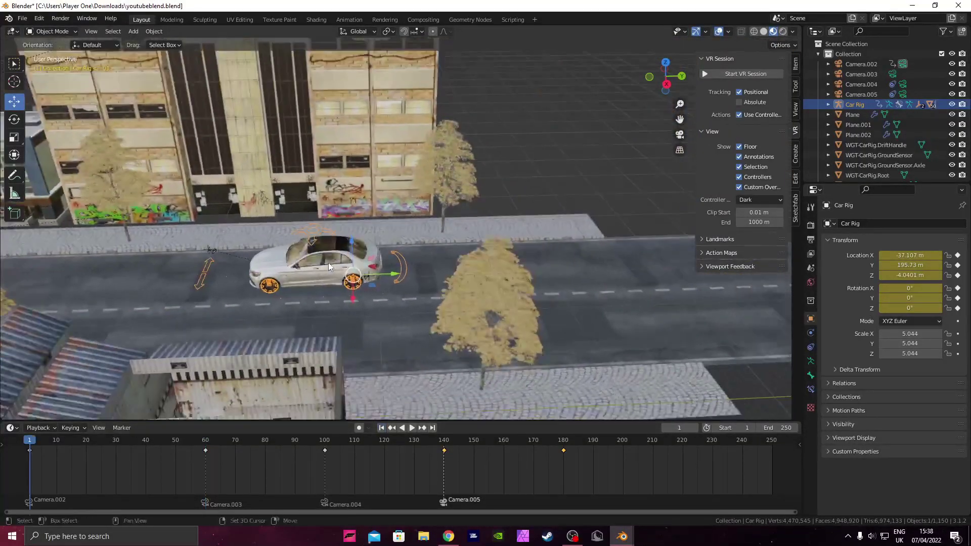
scroll(328, 263, up, 5)
scroll(321, 259, down, 1)
shift+middle_drag(284, 205, 312, 179)
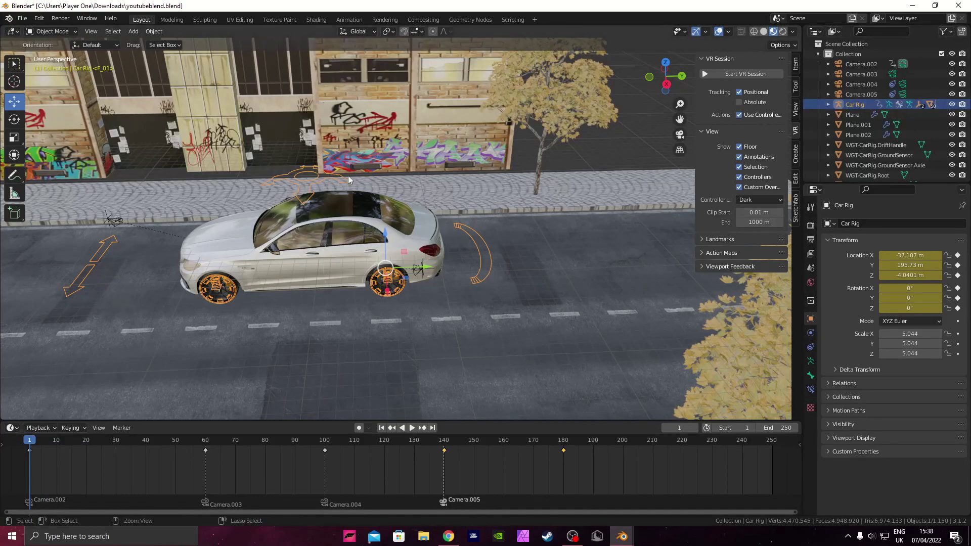
key(ctrl+Tab)
scroll(409, 330, up, 3)
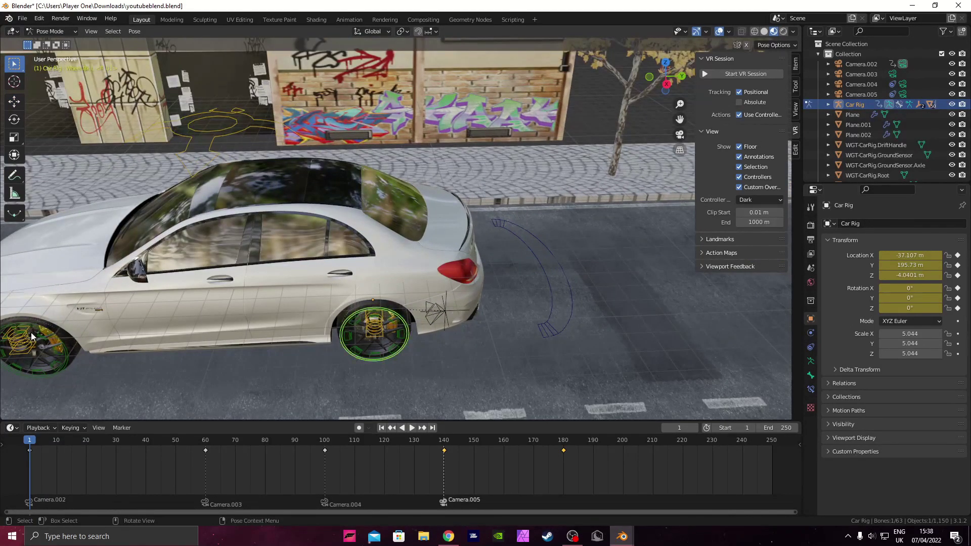
shift+click(75, 347)
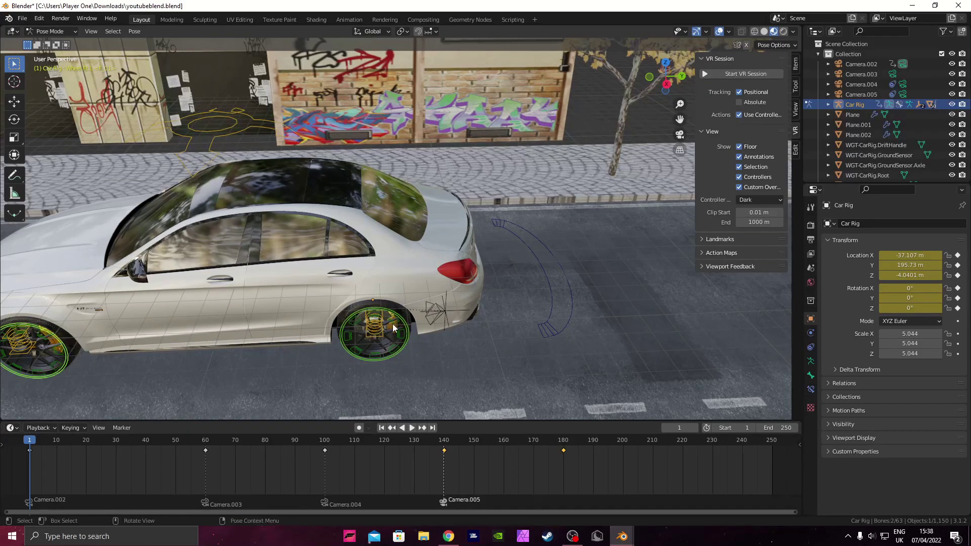
Step: Add the wheel bones on the car's other side to the selection and keyframe all four wheels at frame 1
middle_drag(396, 284, 402, 238)
shift+click(499, 271)
key(i)
click(402, 239)
Step: At frame 60, spin the rear-left wheel control forward around the X axis and keyframe its rotation
click(205, 441)
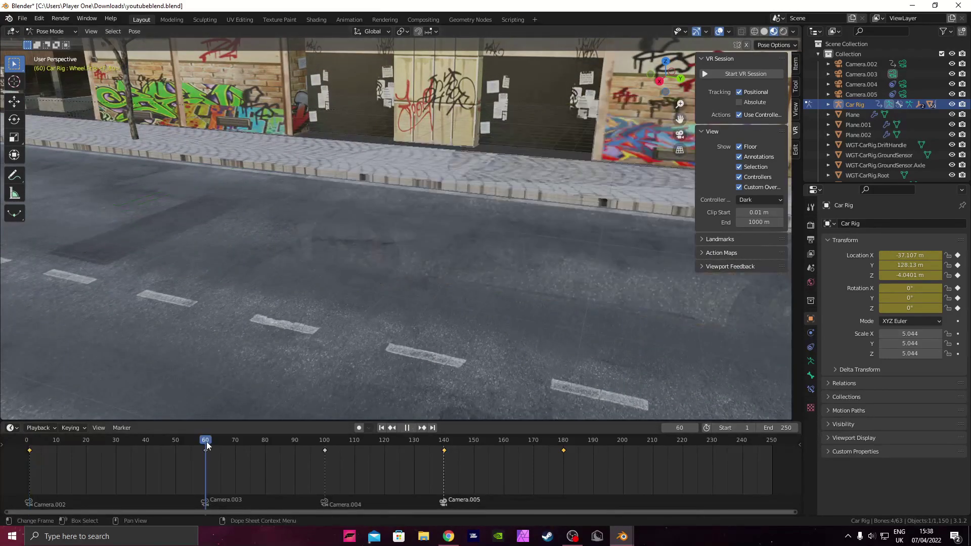
middle_drag(223, 283, 471, 227)
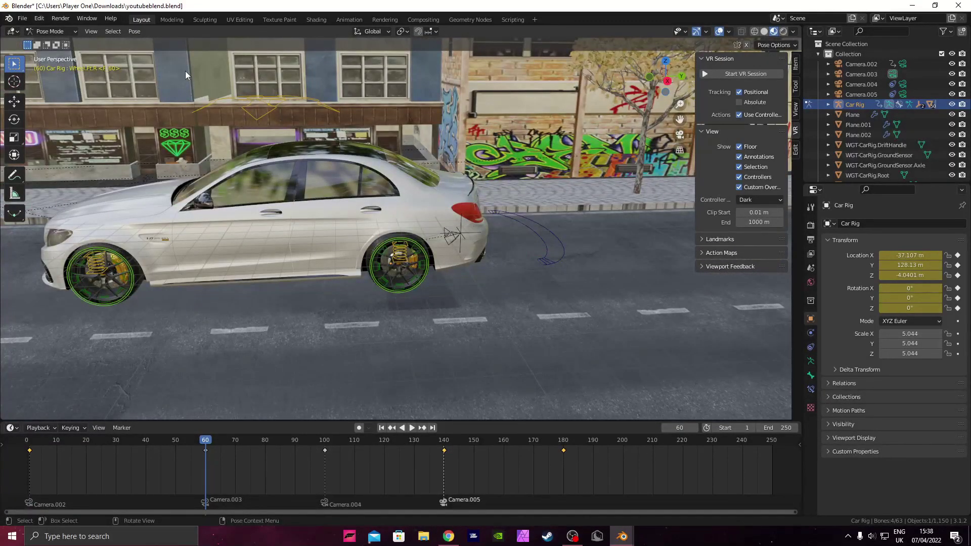
scroll(363, 288, up, 1)
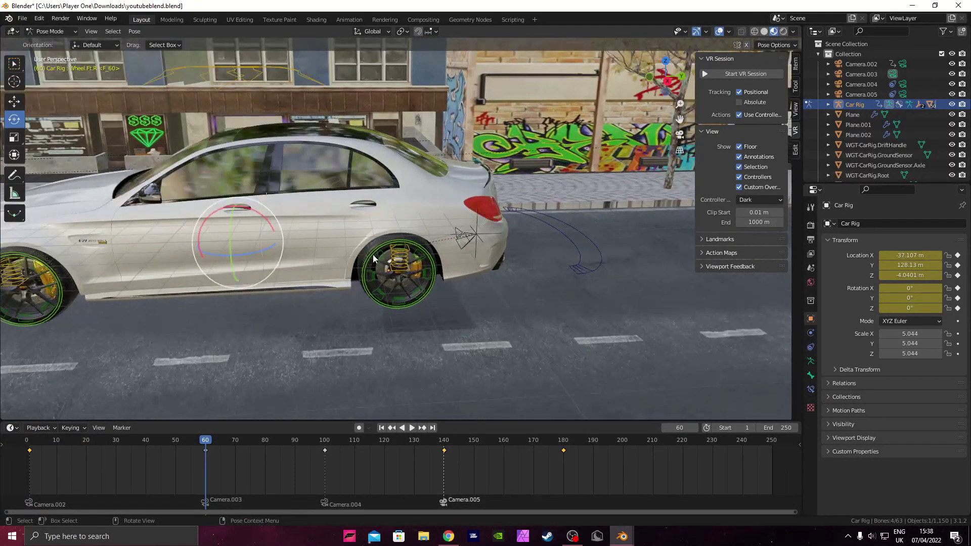
click(373, 258)
drag(368, 256, 364, 260)
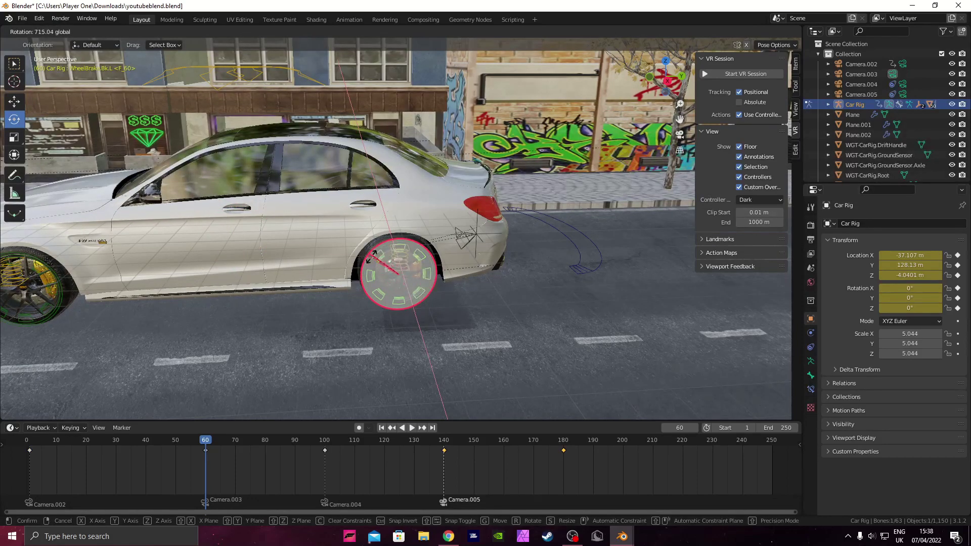
drag(358, 284, 359, 283)
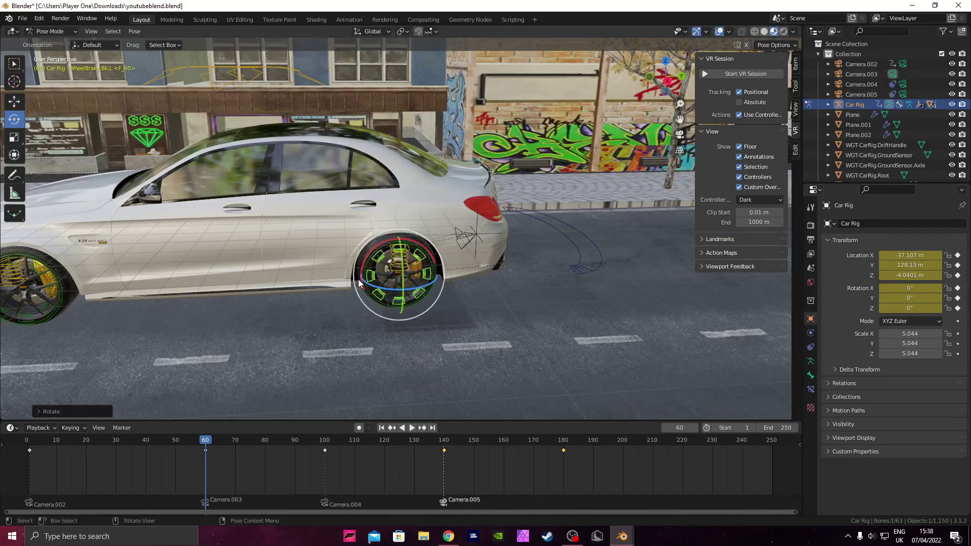
key(i)
click(360, 282)
Step: Spin the front wheel bone around the X axis and keyframe its rotation at frame 60
shift+middle_drag(310, 261, 466, 264)
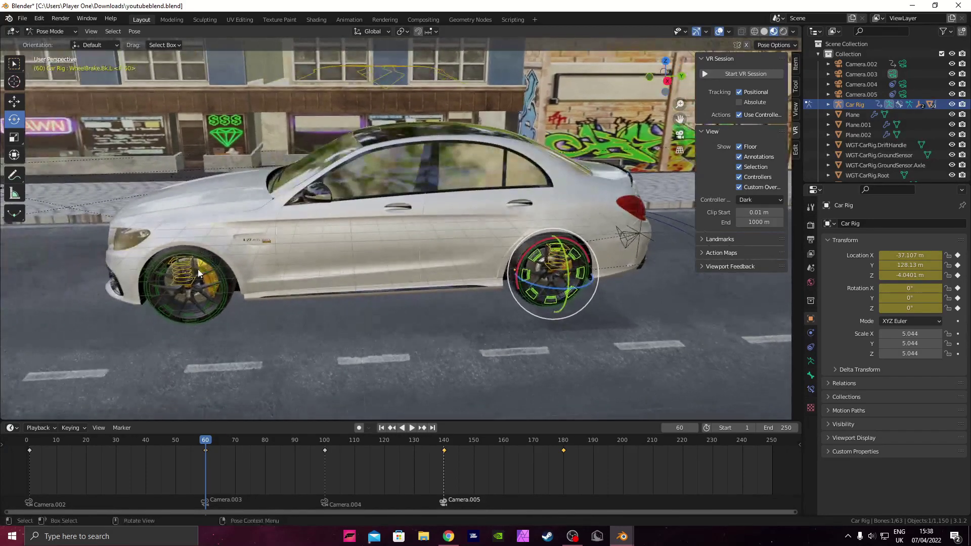
click(215, 268)
shift+middle_drag(340, 266, 462, 264)
drag(281, 264, 270, 293)
middle_drag(271, 292, 449, 298)
click(449, 299)
drag(449, 312, 355, 331)
key(i)
click(355, 332)
Step: Spin the rear-right wheel bone Wheel.Bk.R about 811° around the X axis and keyframe it at frame 60
shift+middle_drag(141, 303, 422, 288)
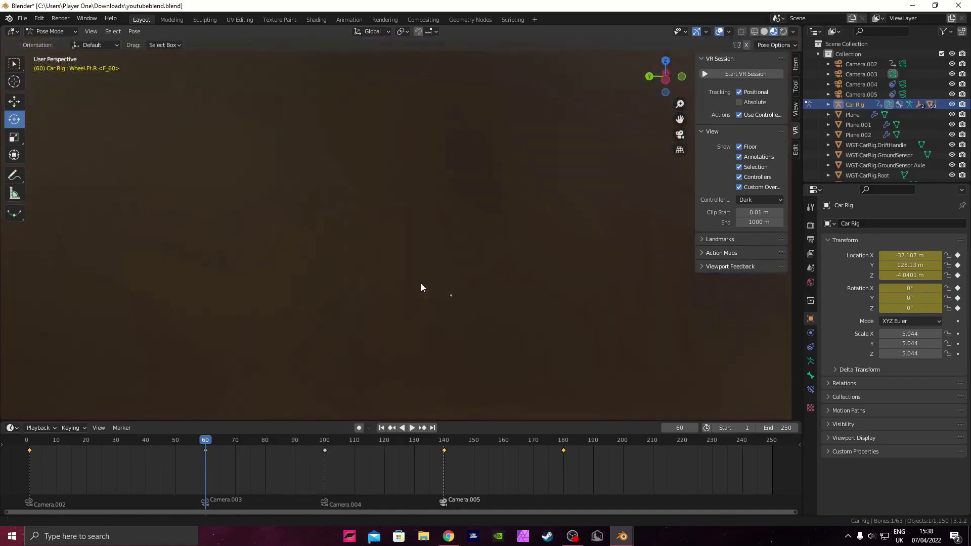
scroll(455, 299, up, 2)
drag(488, 310, 456, 303)
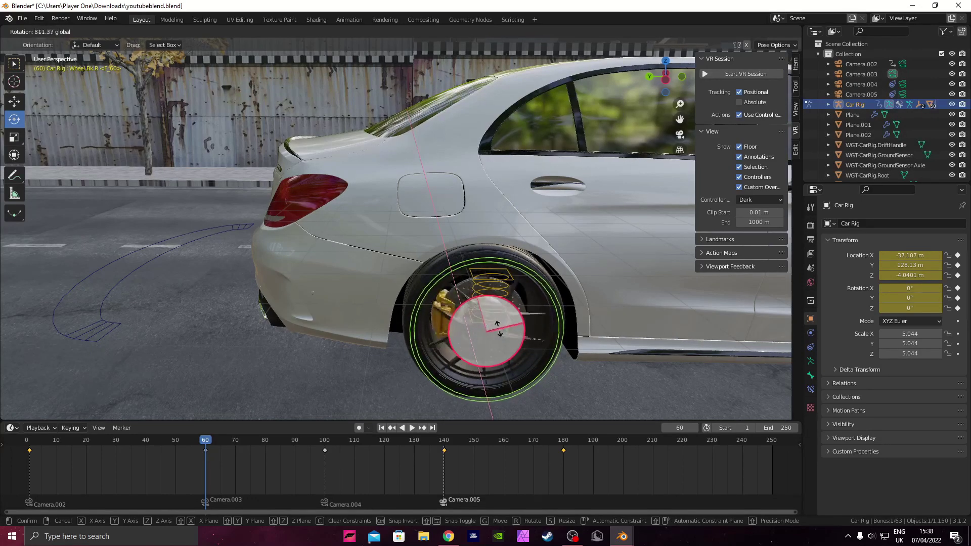
drag(500, 333, 501, 335)
key(i)
click(500, 334)
Step: Try to spin the front-right wheel bone Wheel.Ft.R about 843° around the X axis and keyframe it at frame 60
shift+middle_drag(677, 331, 217, 275)
shift+middle_drag(683, 268, 463, 267)
click(496, 256)
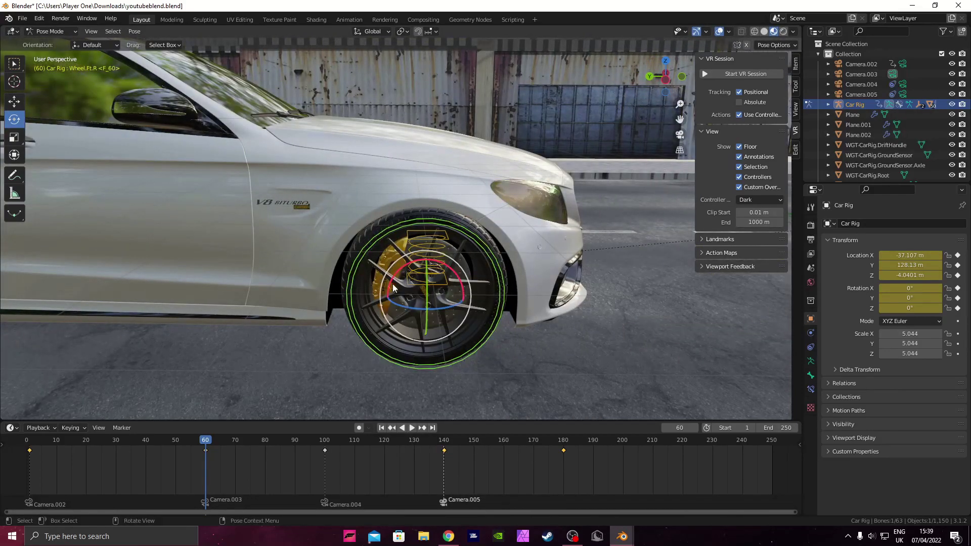
key(r)
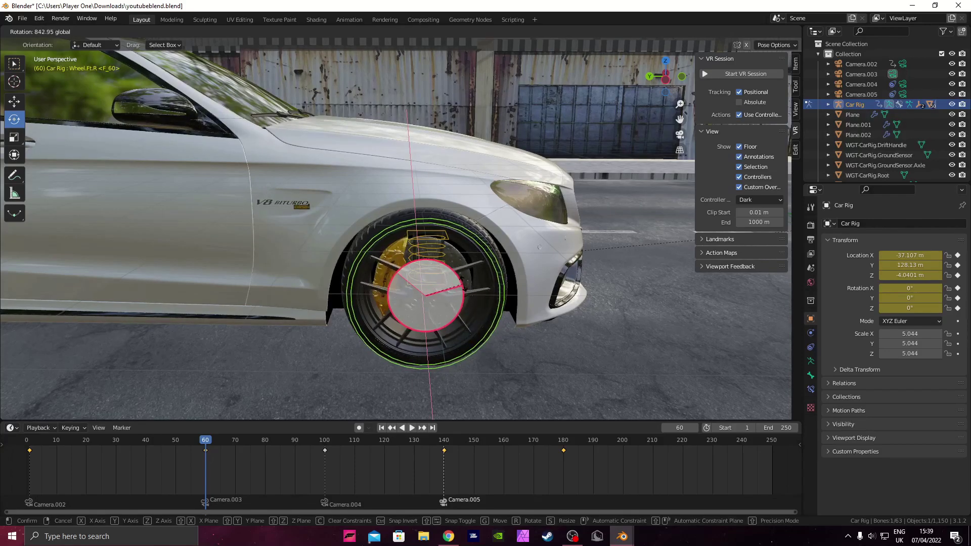
click(463, 288)
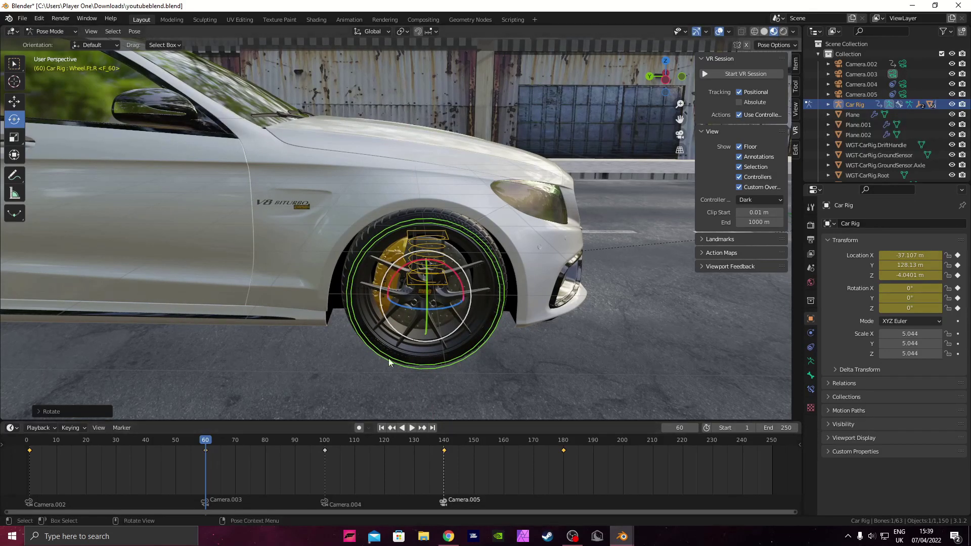
click(399, 233)
click(394, 233)
Step: Delete the selected keyframes from the timeline
click(205, 445)
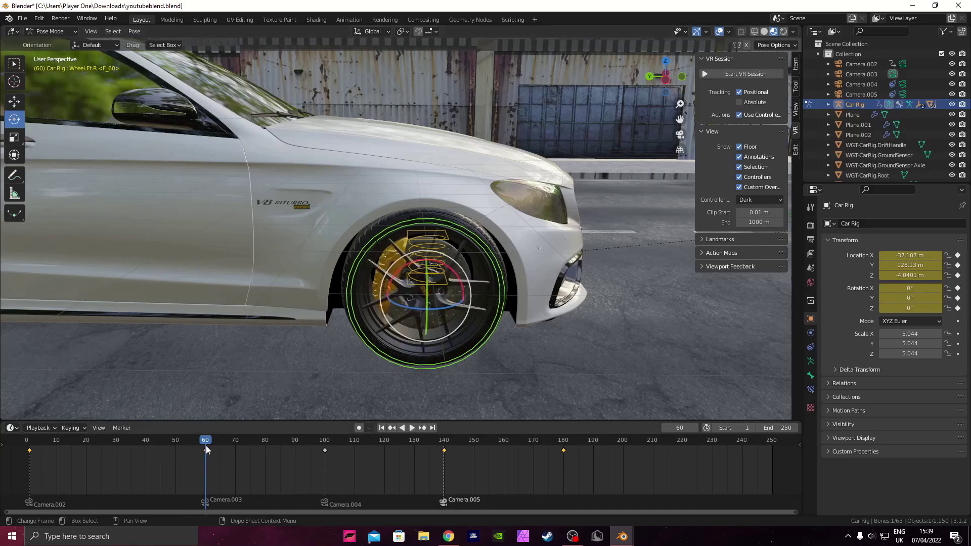
key(x)
click(205, 448)
Step: Spin the front-right wheel bone Wheel.Ft.R around the X axis again and keyframe its rotation at frame 60
drag(435, 270, 445, 295)
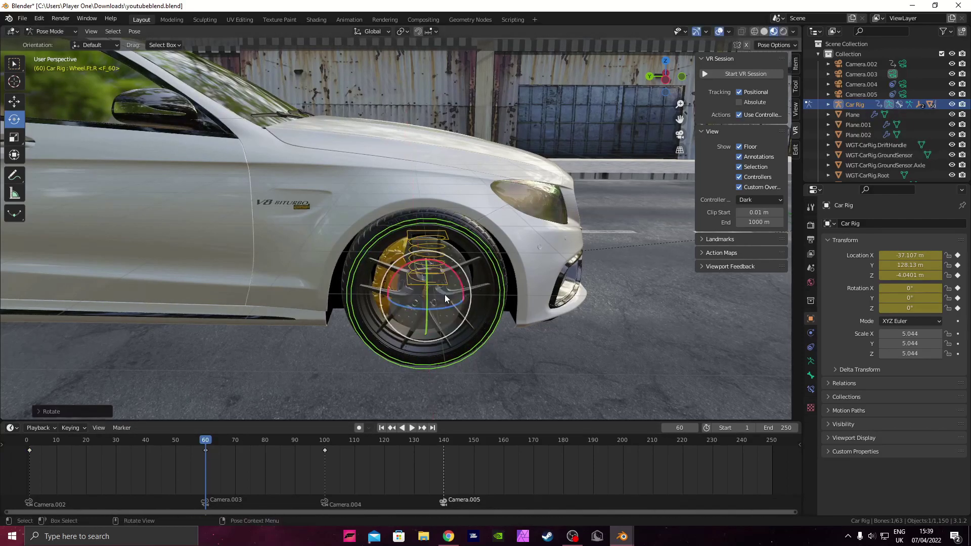
click(444, 294)
click(483, 260)
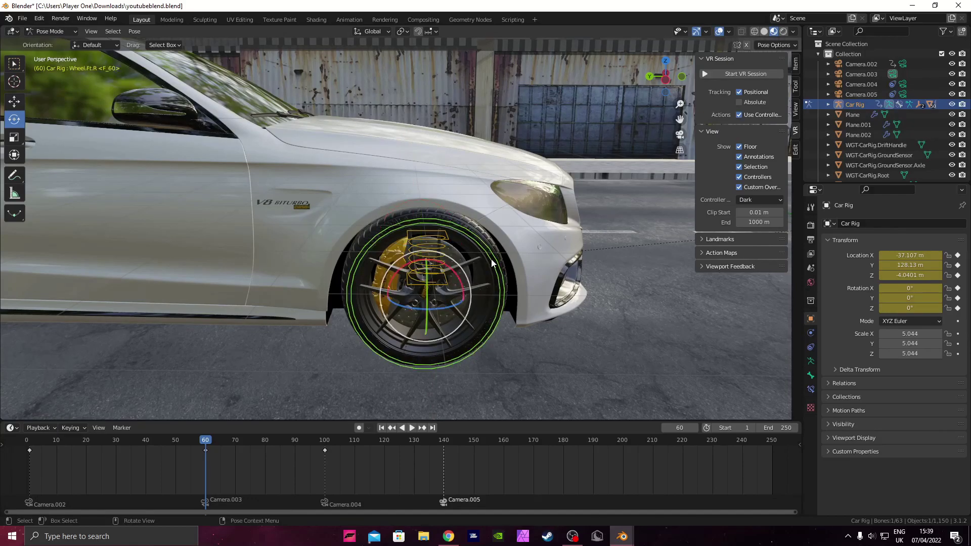
key(i)
click(491, 259)
Step: Scrub and play the animation in the street view and through the active camera to check the wheel rotation
middle_drag(474, 256, 380, 306)
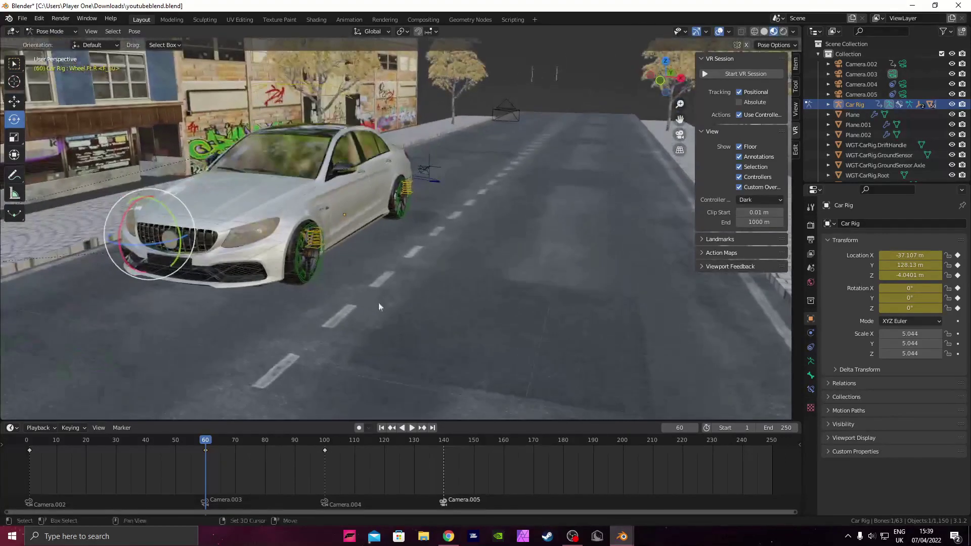
drag(206, 442, 160, 440)
key(space)
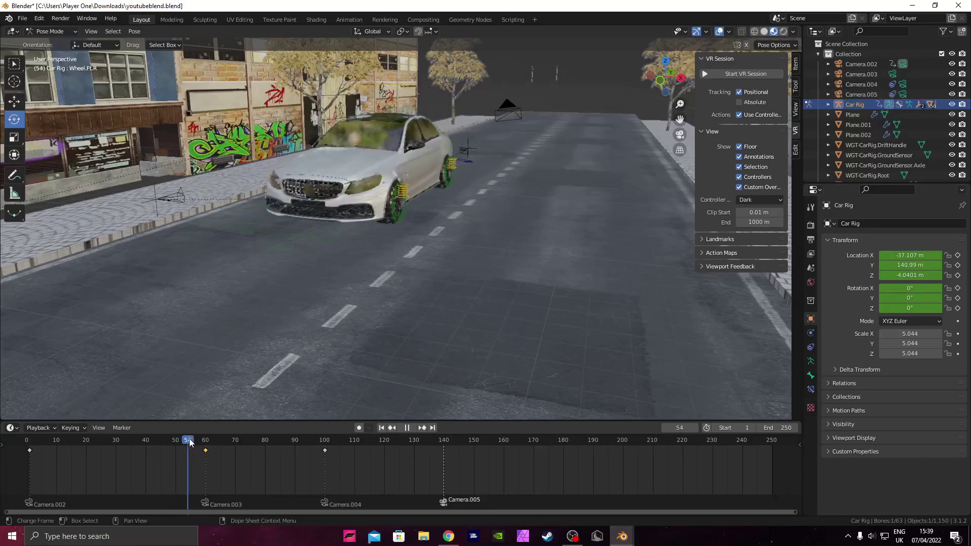
key(Escape)
click(679, 134)
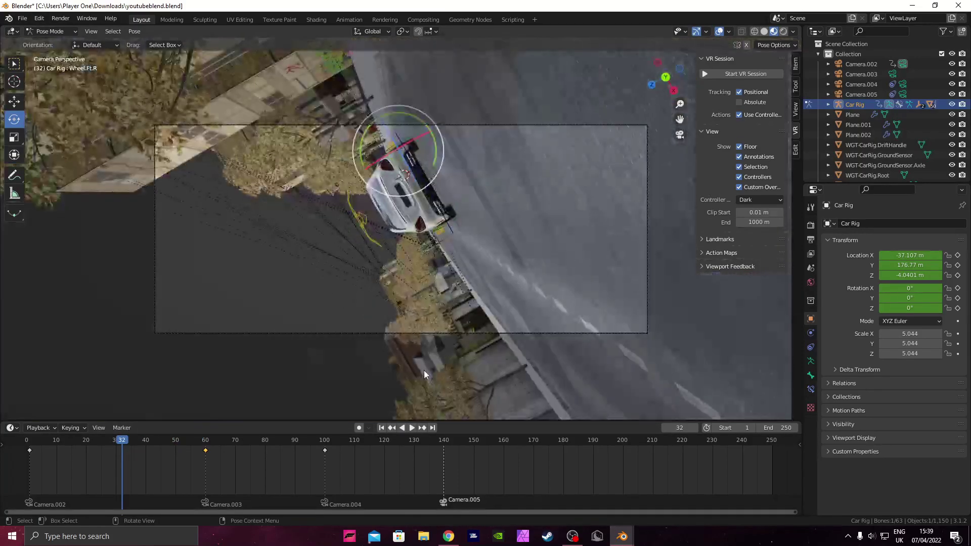
key(space)
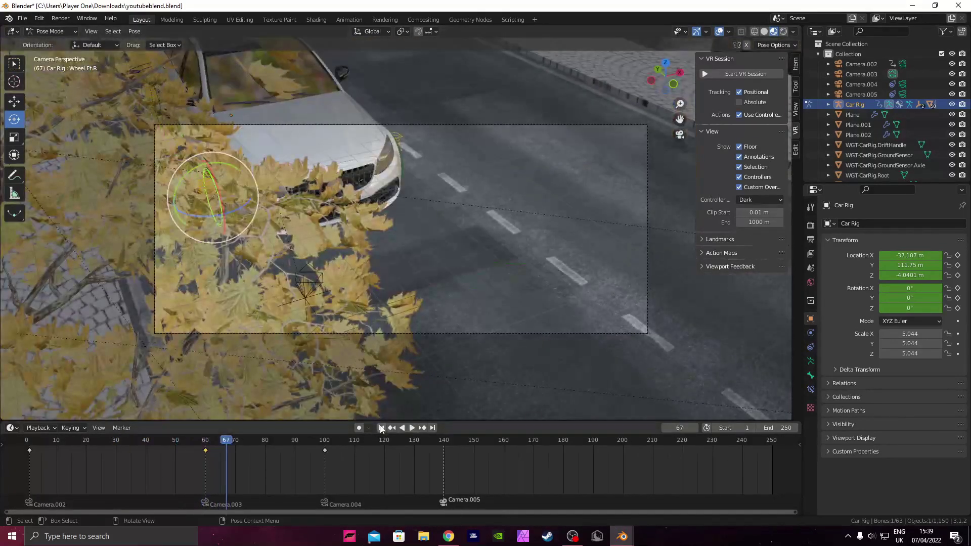
Step: Keyframe the rear-left wheel bone Wheel.Bk.L at frame 99, and move along the timeline to frame 139
drag(258, 441, 326, 430)
key(Left)
middle_drag(400, 267, 607, 237)
middle_drag(435, 222, 304, 235)
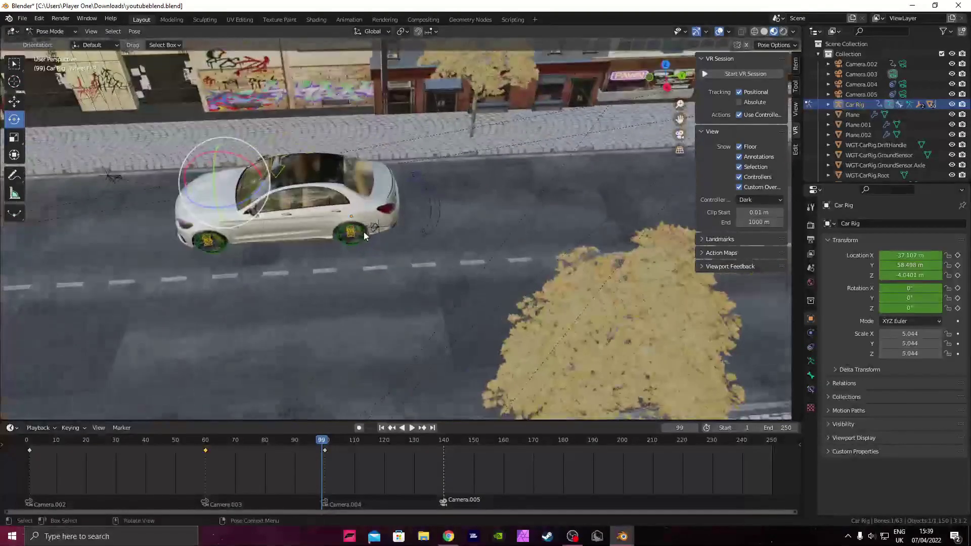
click(364, 232)
scroll(364, 231, up, 6)
scroll(364, 232, up, 3)
shift+middle_drag(364, 232, 428, 240)
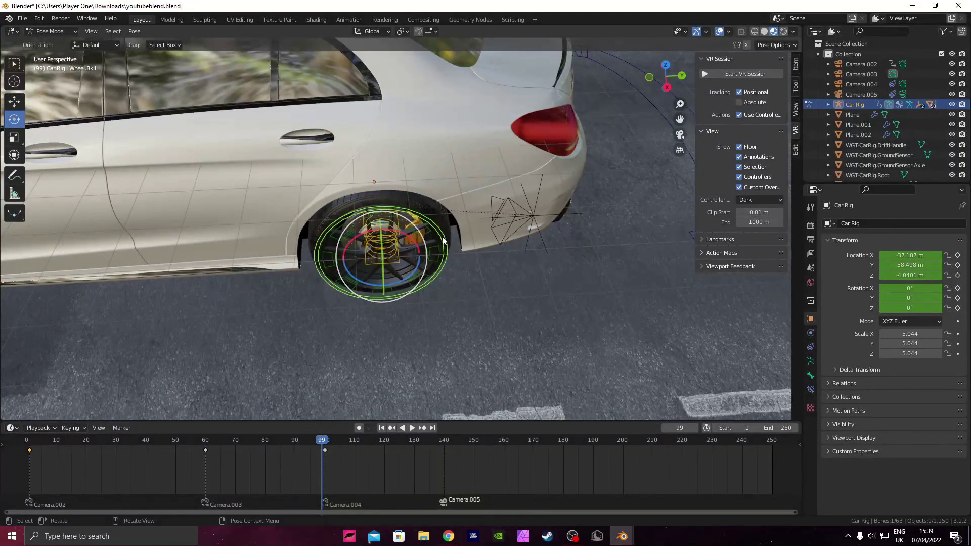
key(i)
click(442, 237)
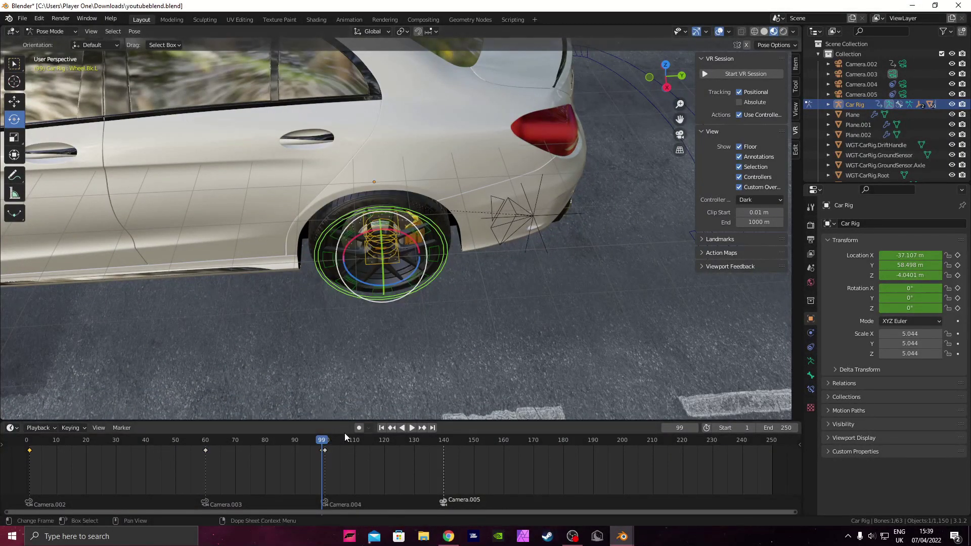
key(space)
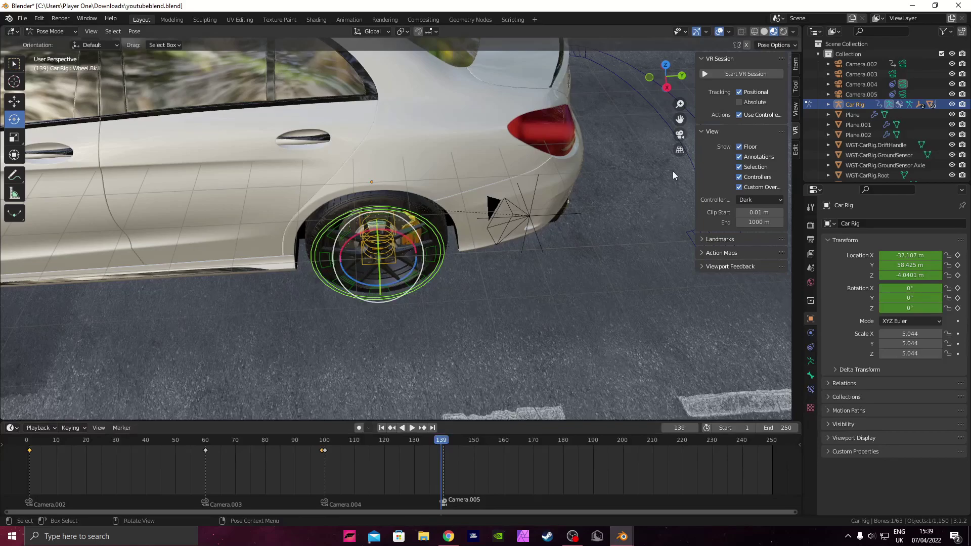
Step: Spin the rear-left wheel bone Wheel.Bk.L at frame 139 and insert a Location & Rotation keyframe for it
click(679, 135)
drag(444, 441, 448, 440)
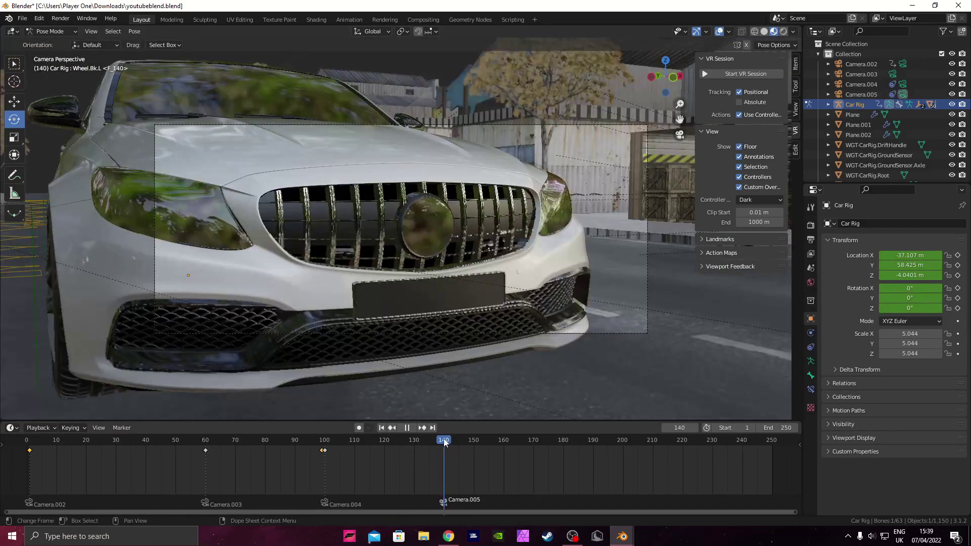
key(space)
key(Left)
middle_drag(439, 215, 421, 144)
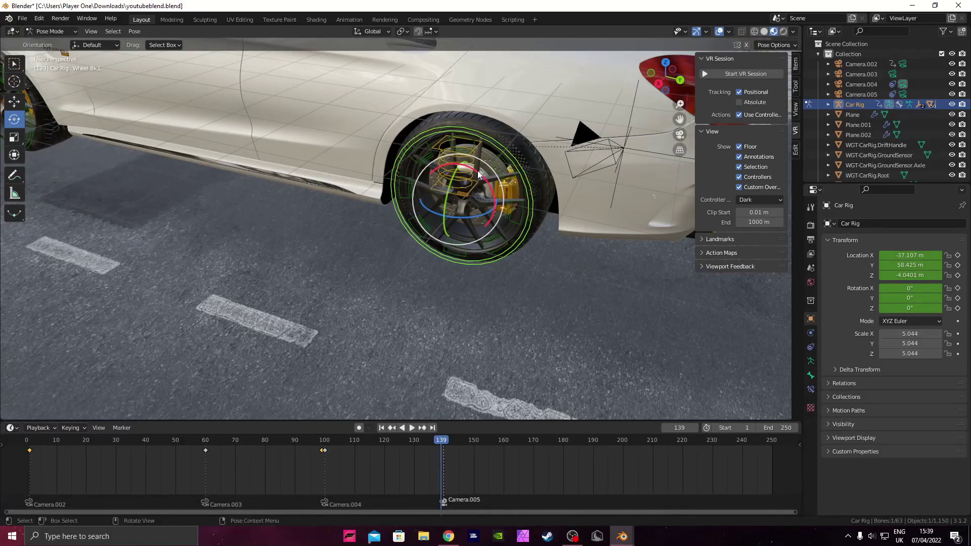
drag(478, 175, 433, 190)
click(433, 191)
key(i)
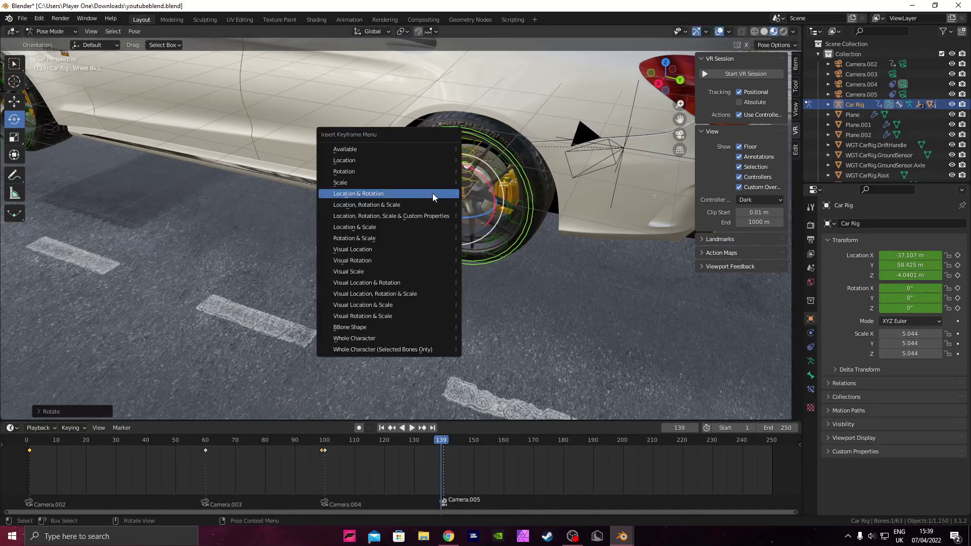
click(438, 197)
Step: Play the animation through the active camera and in the street view to check the rear wheel's rotation
click(680, 135)
drag(443, 443, 316, 430)
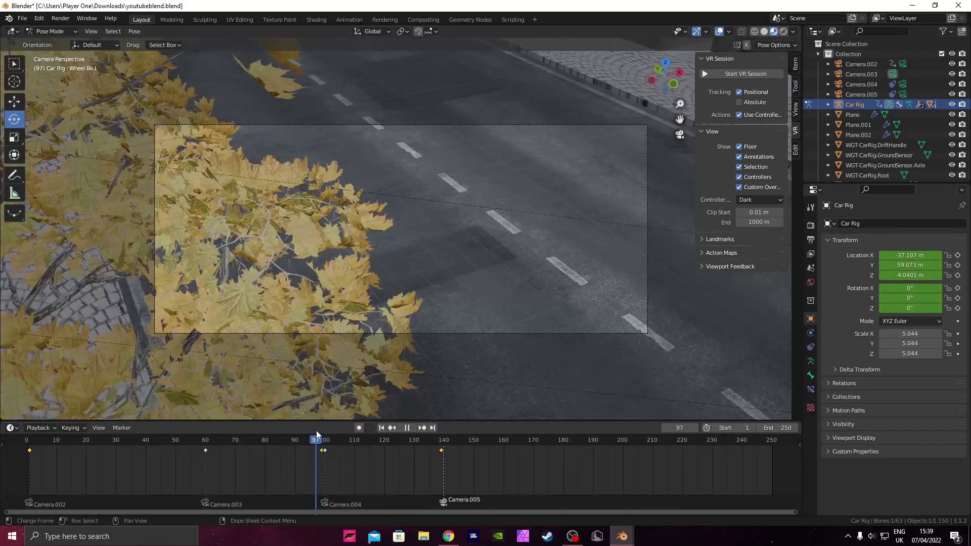
key(space)
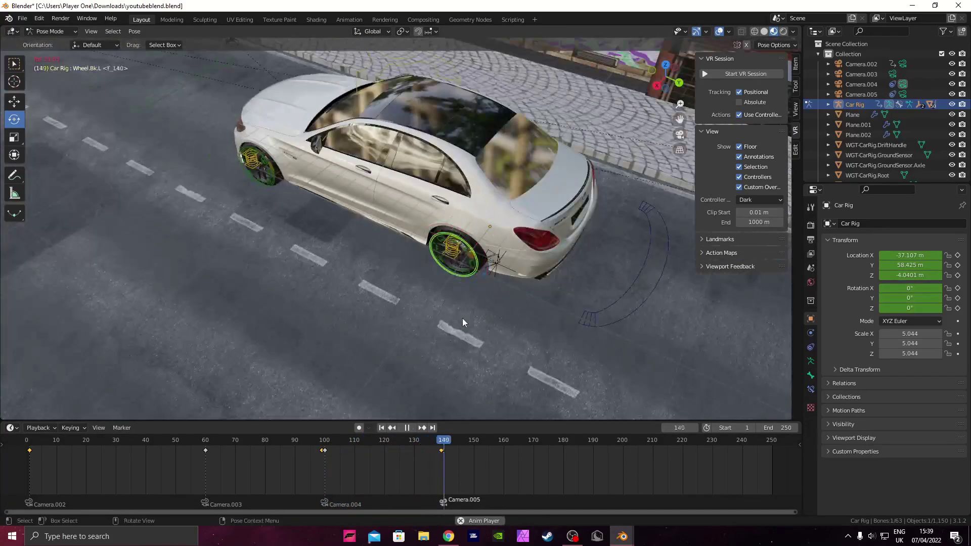
scroll(462, 319, down, 6)
mouse_move(442, 439)
mouse_down()
mouse_move(257, 439)
mouse_move(432, 440)
mouse_up()
key(Escape)
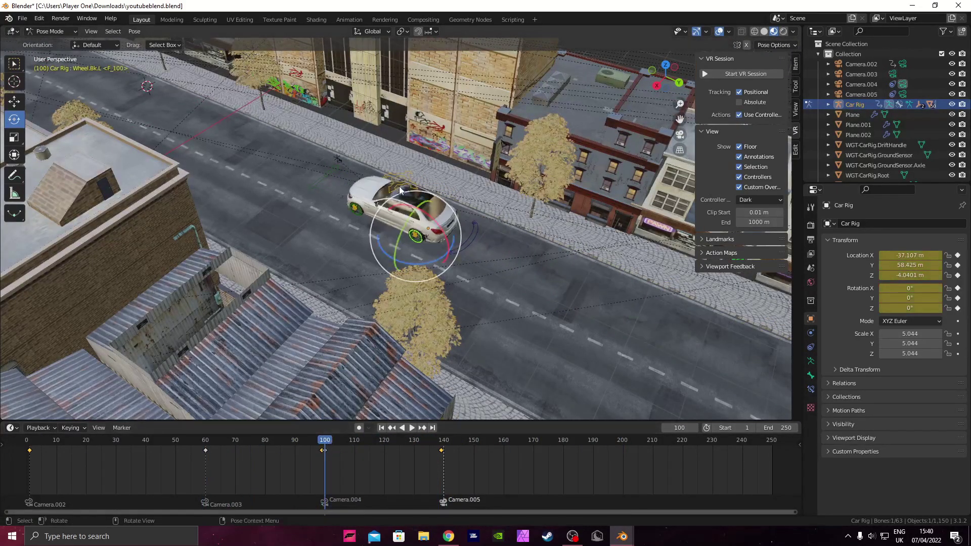
Step: In Object Mode at frame 140, move the car rig about 104 m down the street to Y -45.611 m
key(ctrl+Tab)
key(space)
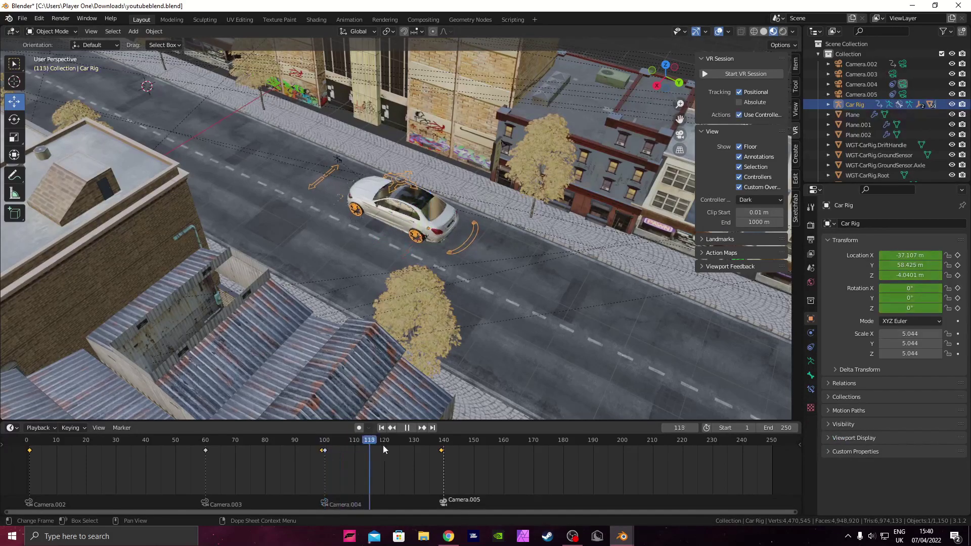
click(324, 444)
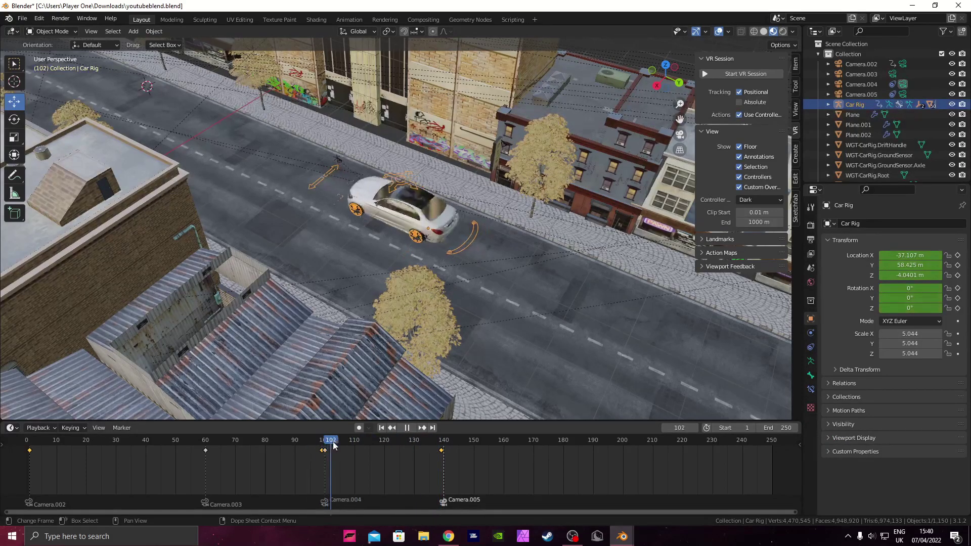
key(space)
click(665, 65)
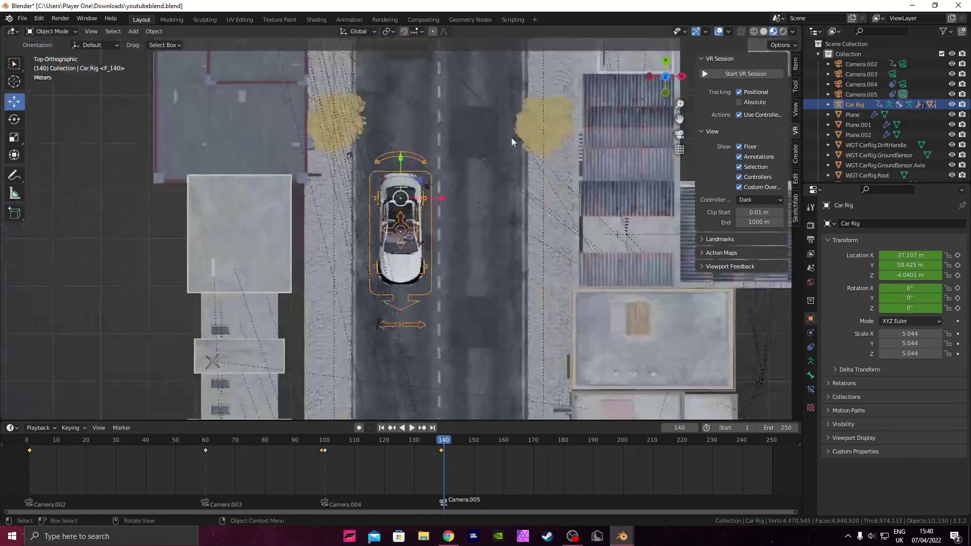
scroll(470, 174, down, 12)
shift+middle_drag(421, 212, 416, 169)
scroll(417, 170, up, 1)
scroll(417, 173, up, 1)
key(g)
key(y)
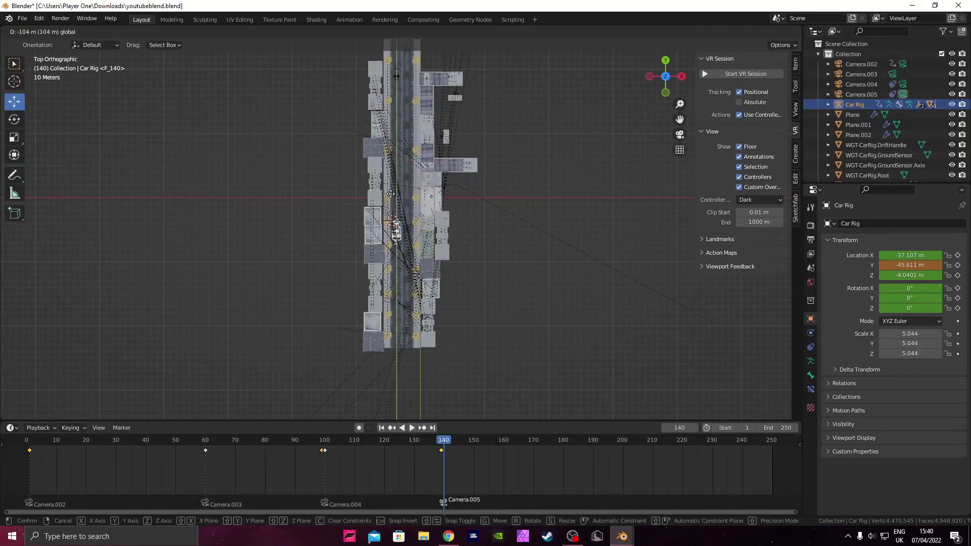
click(391, 194)
Step: Insert a Location & Rotation keyframe for the car rig at frame 140
scroll(393, 193, up, 4)
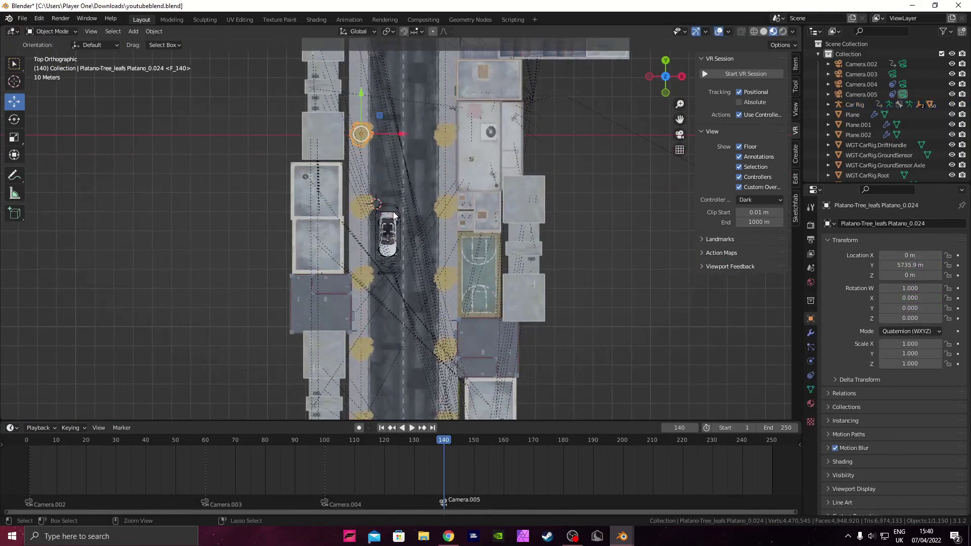
key(i)
click(394, 212)
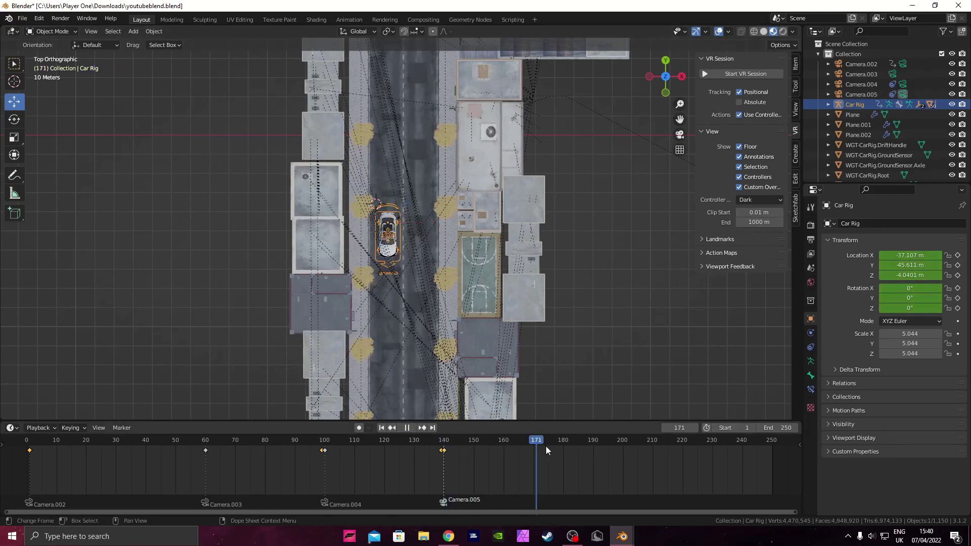
Step: Move the car rig along Y to -137.74 m at frame 180 and keyframe its location and rotation
drag(545, 447, 563, 447)
scroll(437, 283, down, 3)
key(g)
key(y)
click(437, 305)
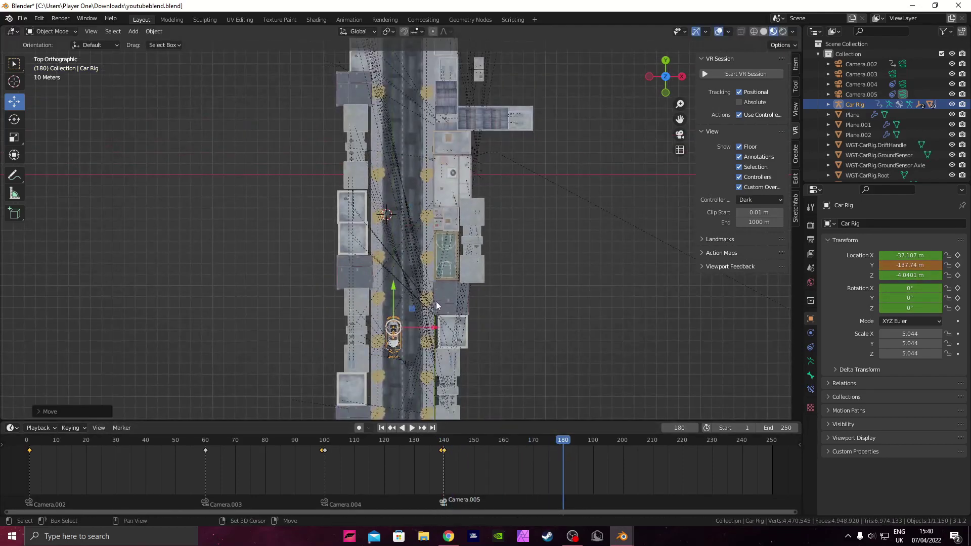
shift+middle_drag(437, 305, 393, 180)
key(i)
click(383, 181)
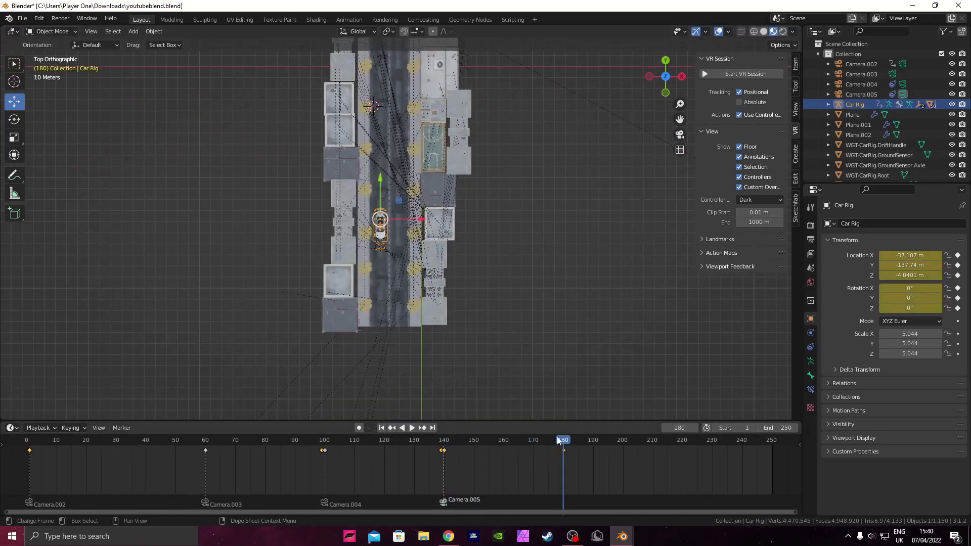
Step: Play the animation through the active camera to check the shots of the car driving down the street
click(230, 440)
key(space)
click(680, 134)
key(space)
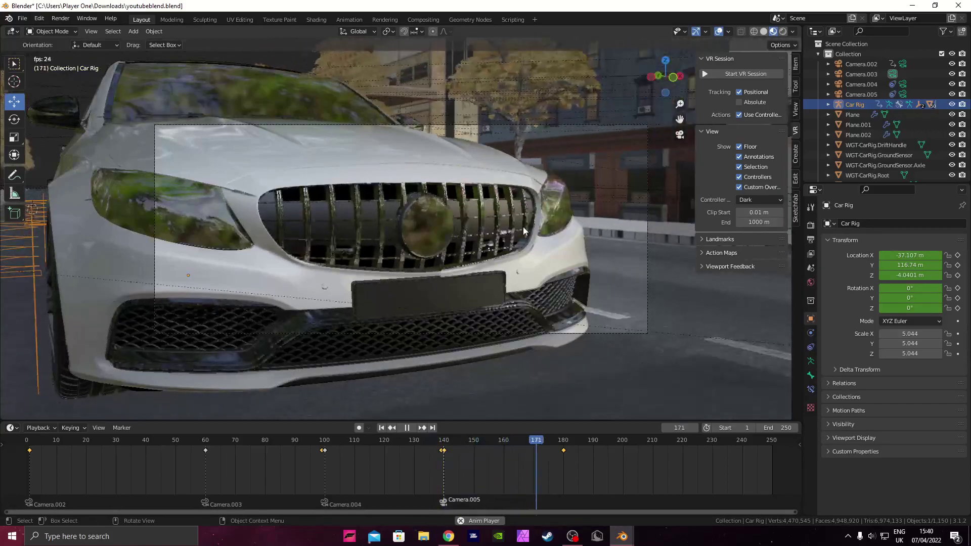
drag(615, 444, 405, 439)
key(space)
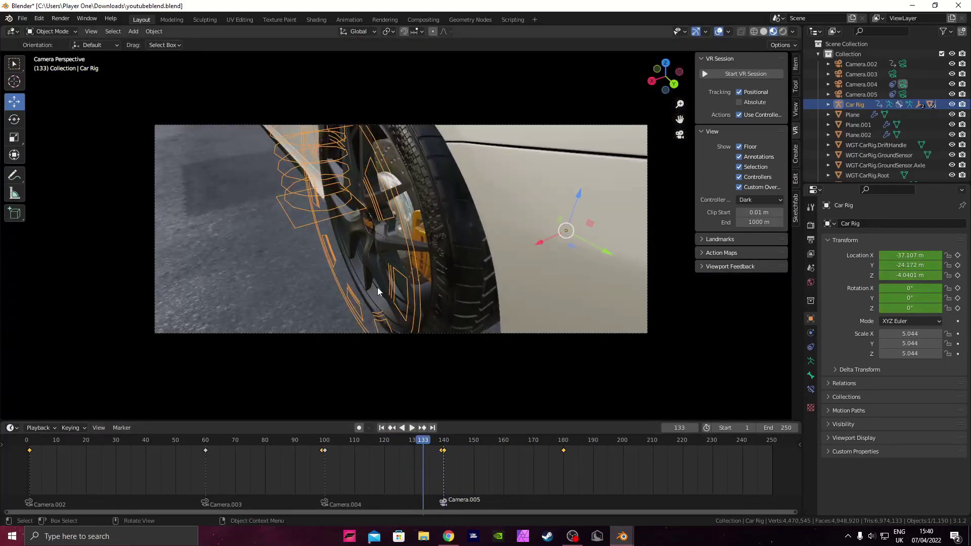
Step: Switch the car rig to Pose Mode, select the rear-left damper bone WheelDamper.Bk.L and try moving it
middle_drag(377, 287, 530, 401)
key(ctrl+Tab)
scroll(427, 319, down, 5)
drag(437, 442, 416, 440)
click(258, 309)
click(14, 101)
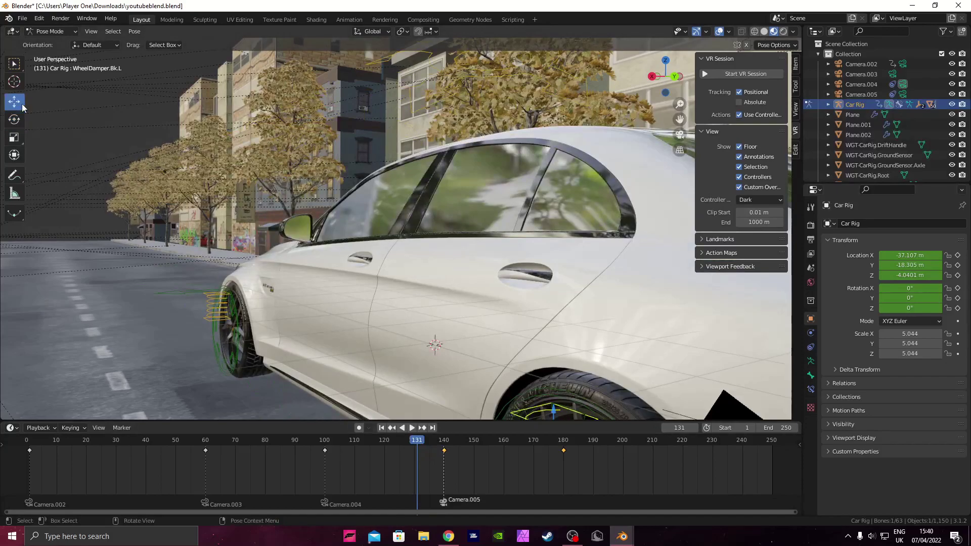
key(g)
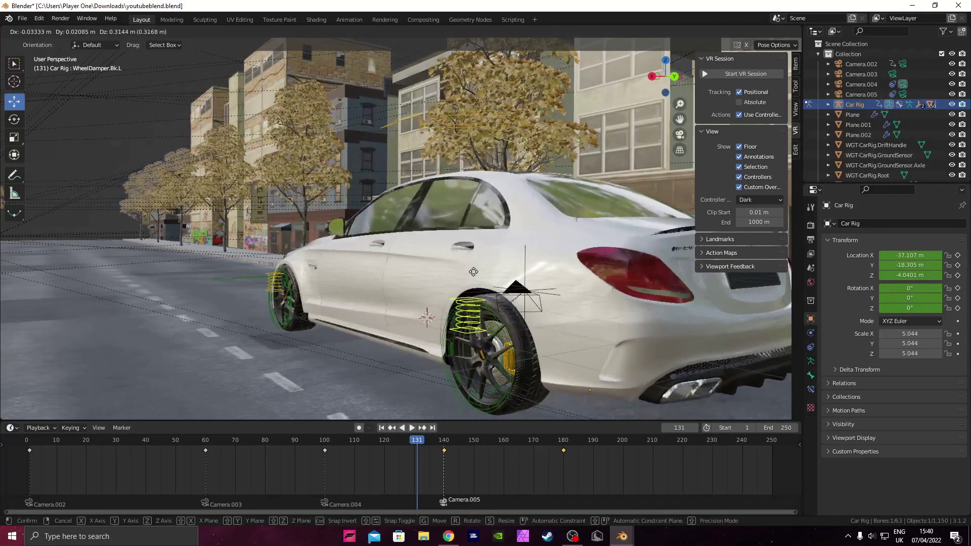
right_click(672, 154)
Step: Insert a Location & Rotation keyframe for WheelDamper.Bk.L at frame 111 in the camera view
click(679, 135)
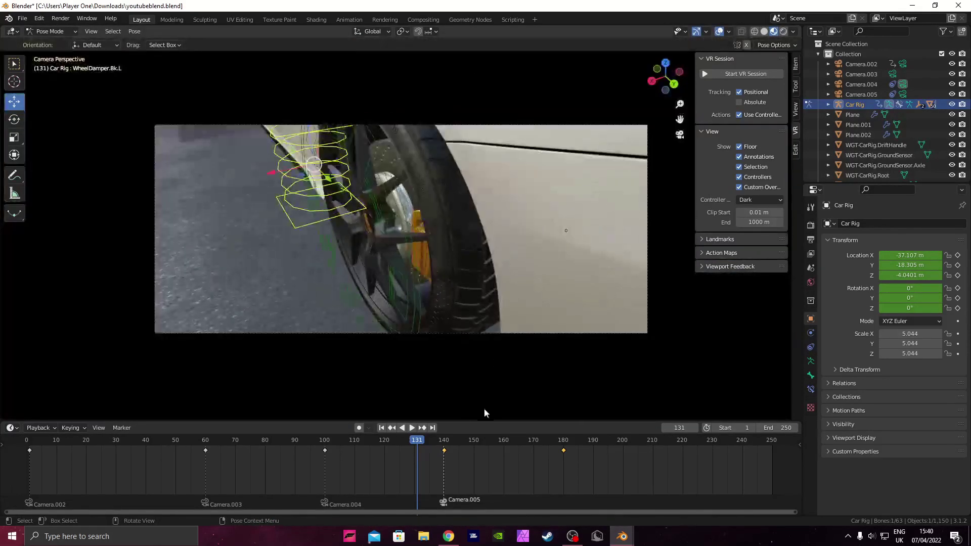
drag(416, 440, 358, 441)
key(i)
click(372, 213)
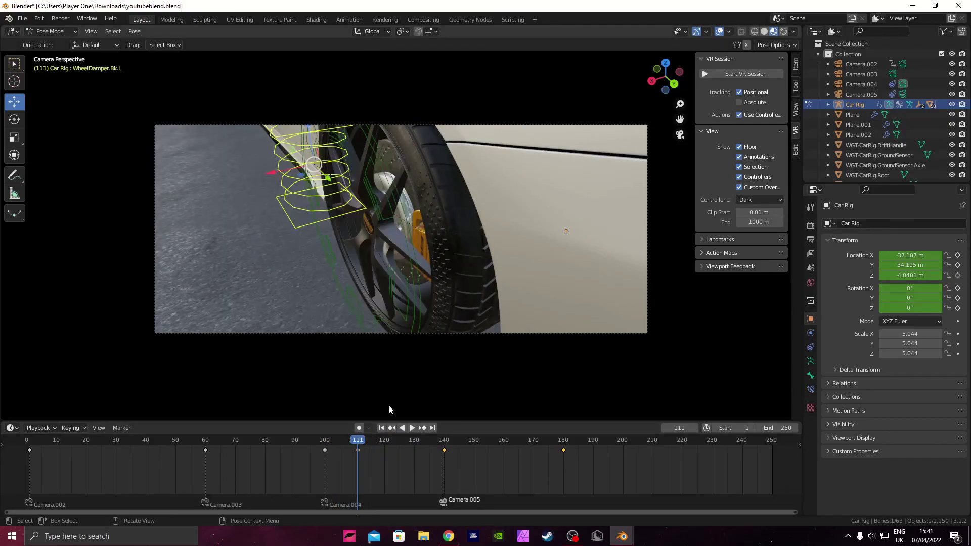
Step: Shift the WheelDamper.Bk.L bone slightly at frame 114 and insert a Location & Rotation keyframe
drag(373, 448, 375, 447)
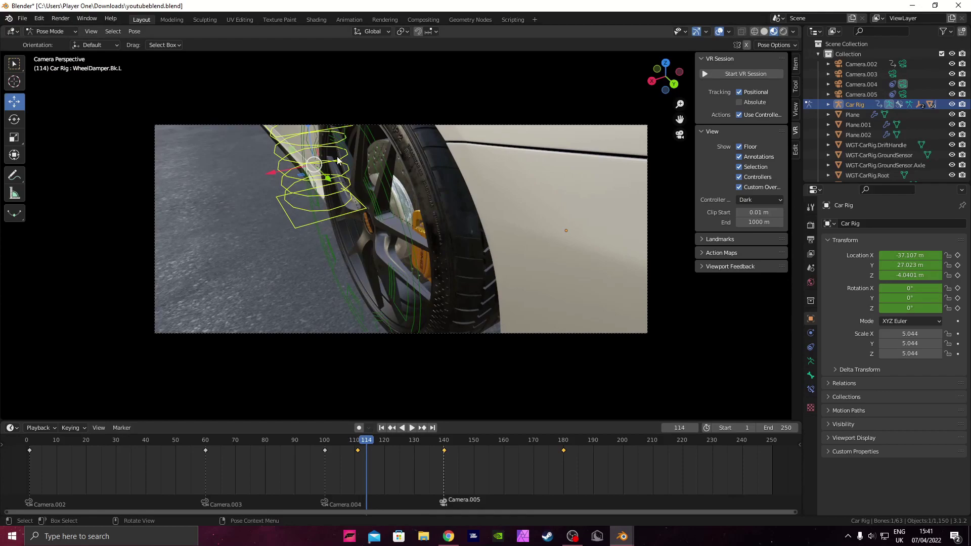
key(g)
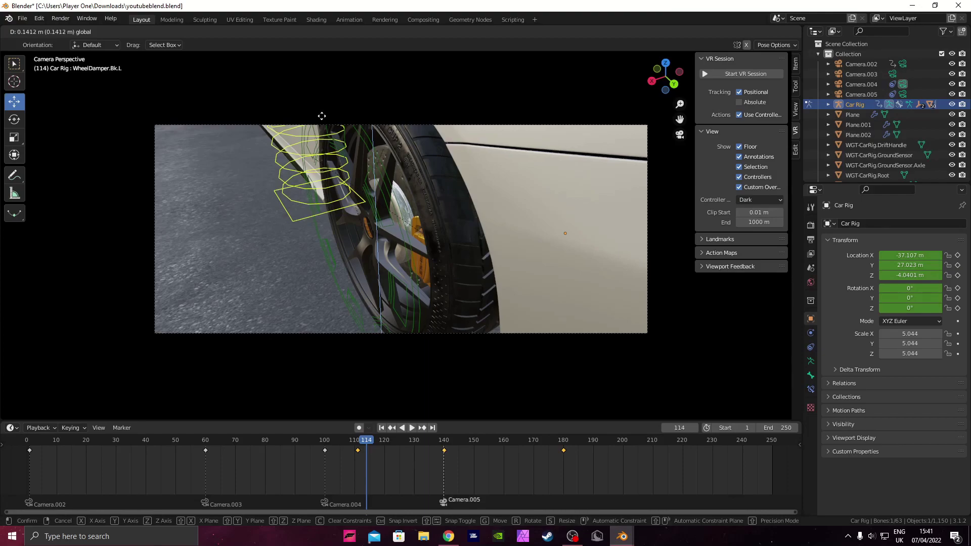
click(308, 144)
key(i)
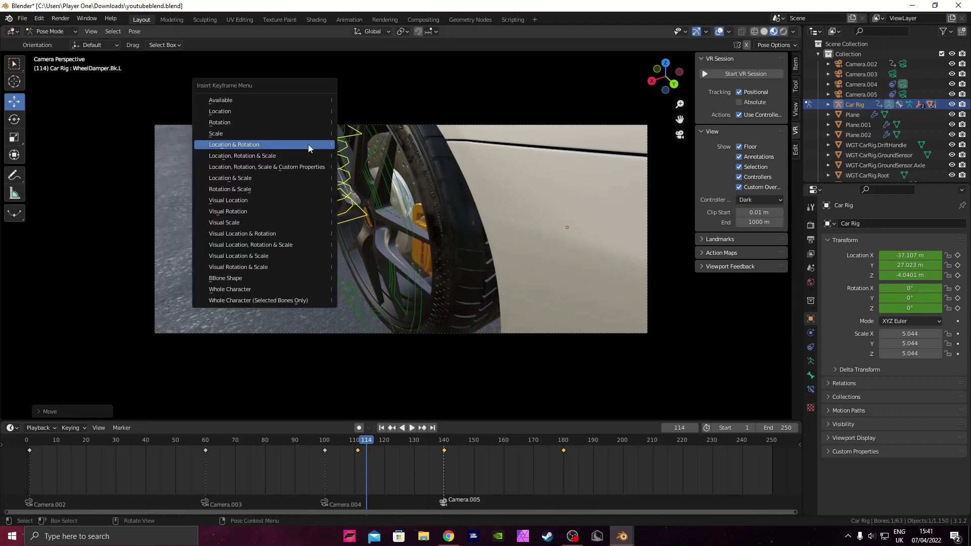
click(308, 144)
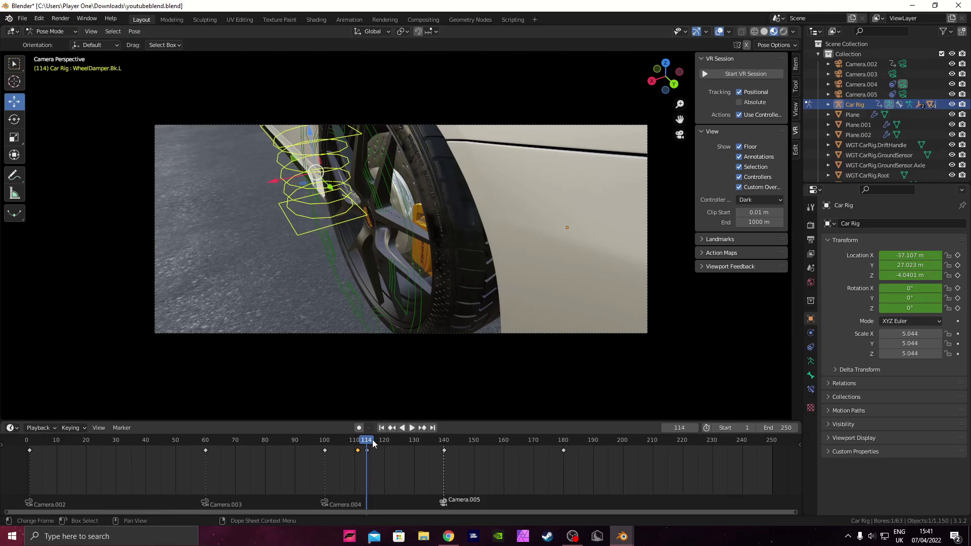
Step: Paste the frame 111 damper keyframe at frame 118 and play back the wheel bump
key(space)
key(ctrl+v)
drag(378, 440, 357, 439)
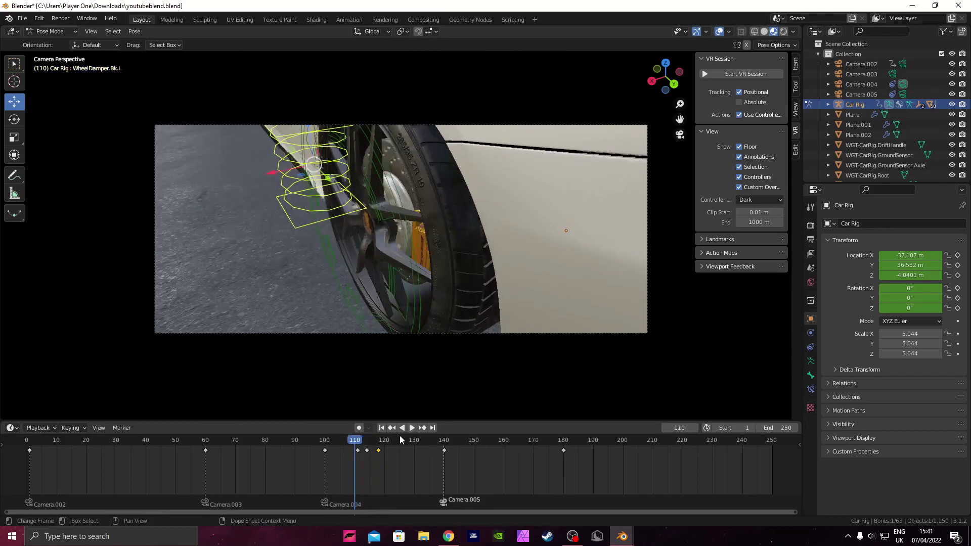
key(space)
key(space)
Step: Select the car's Suspension bone and insert a Location & Rotation keyframe for it at frame 150
drag(444, 441, 473, 440)
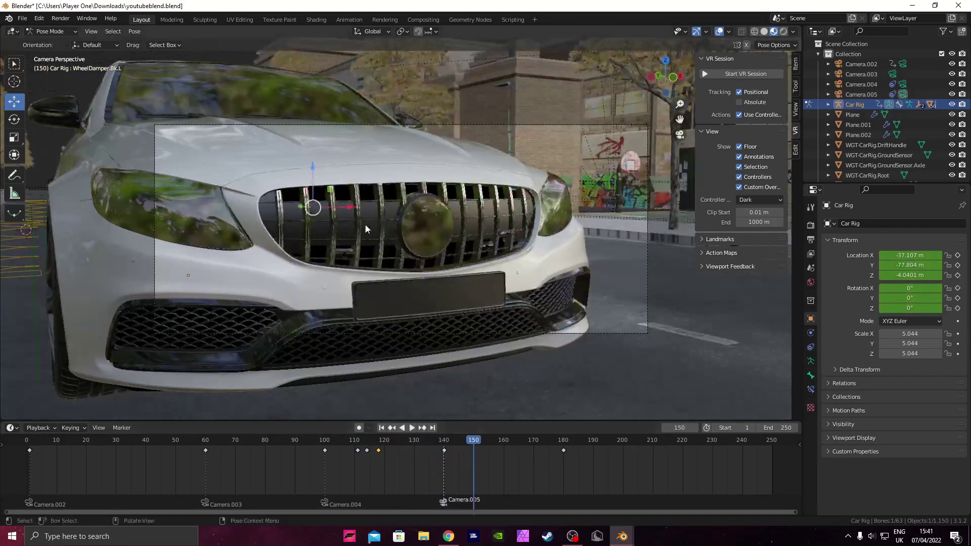
middle_drag(365, 224, 259, 140)
scroll(283, 157, down, 5)
click(309, 187)
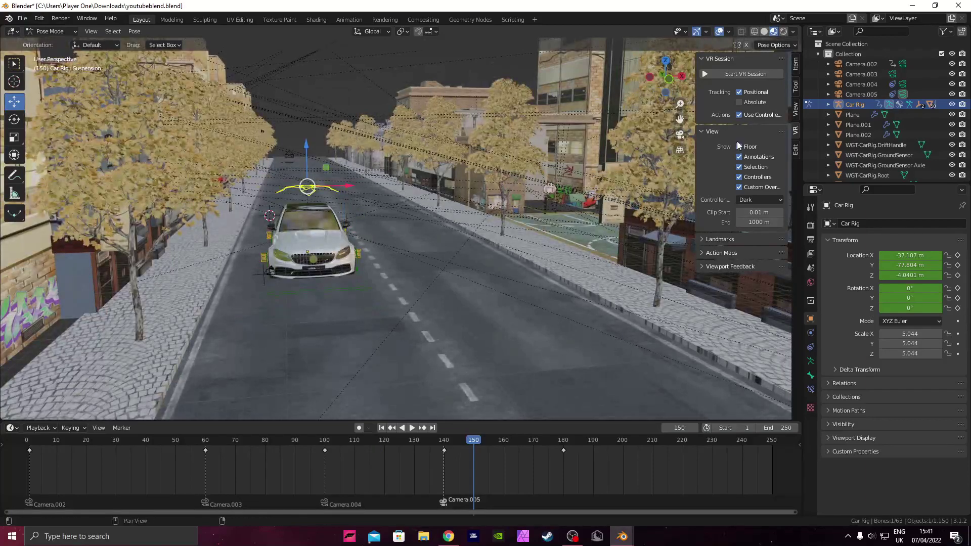
click(679, 134)
key(i)
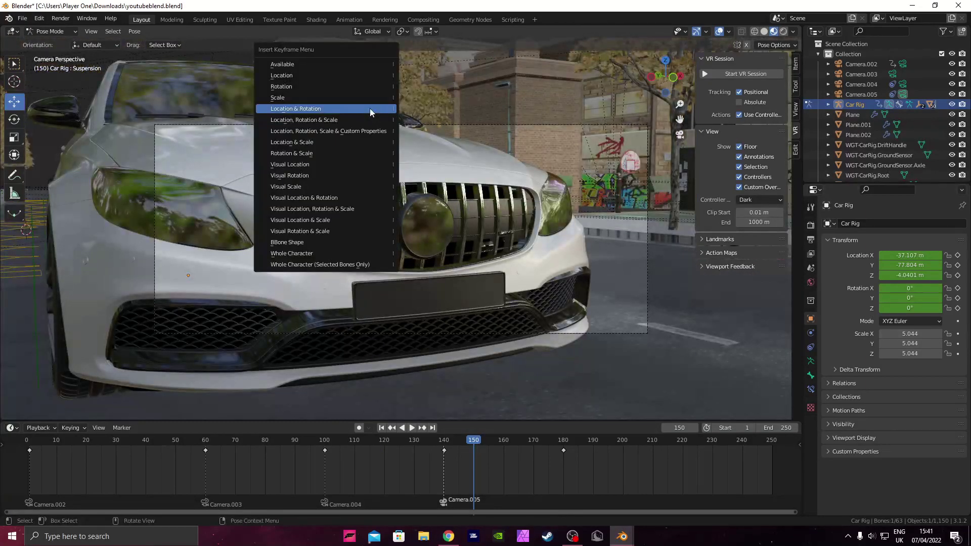
click(369, 108)
Step: Shift the Suspension bone slightly along Z at frame 153 and insert a Location & Rotation keyframe
key(Right)
key(Right)
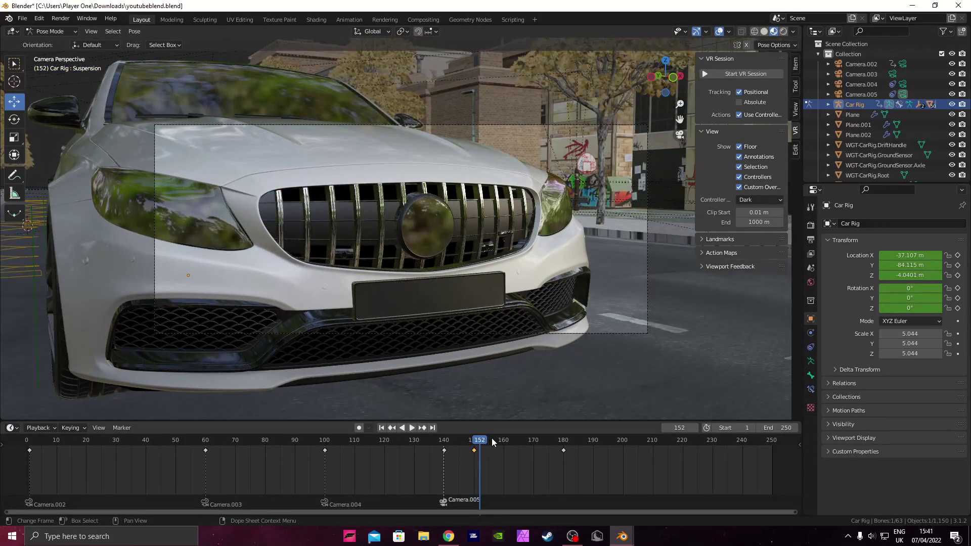
key(Right)
key(g)
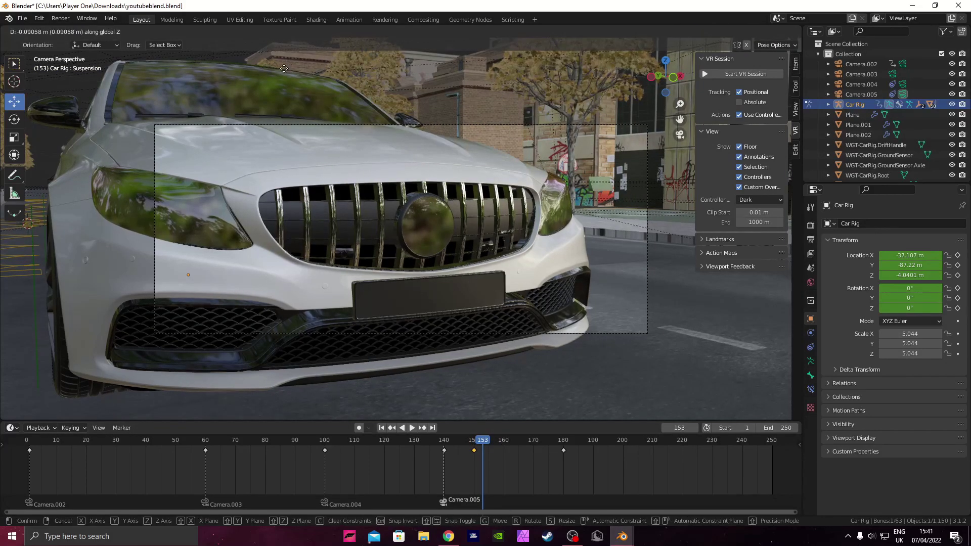
click(282, 95)
key(i)
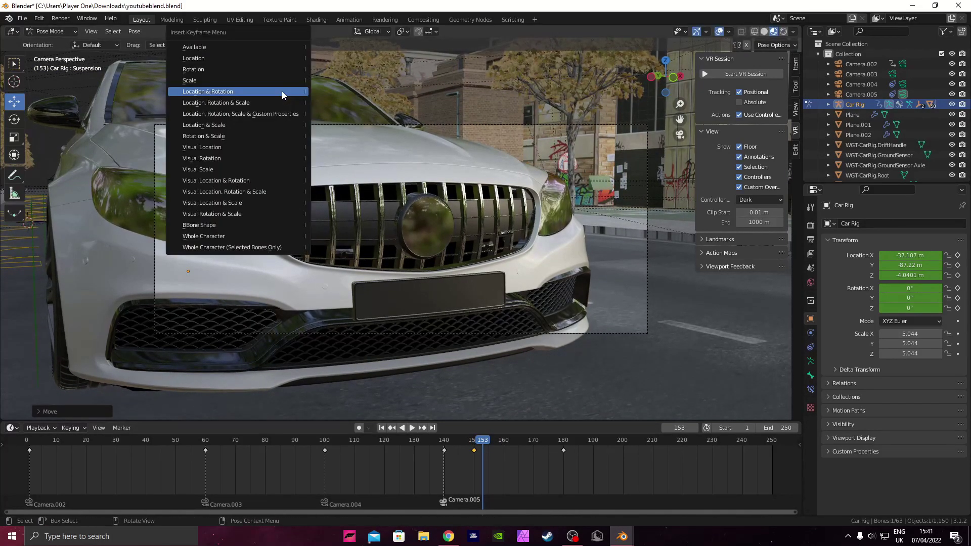
click(281, 91)
Step: Paste the frame 150 suspension keyframe at frame 157
click(470, 445)
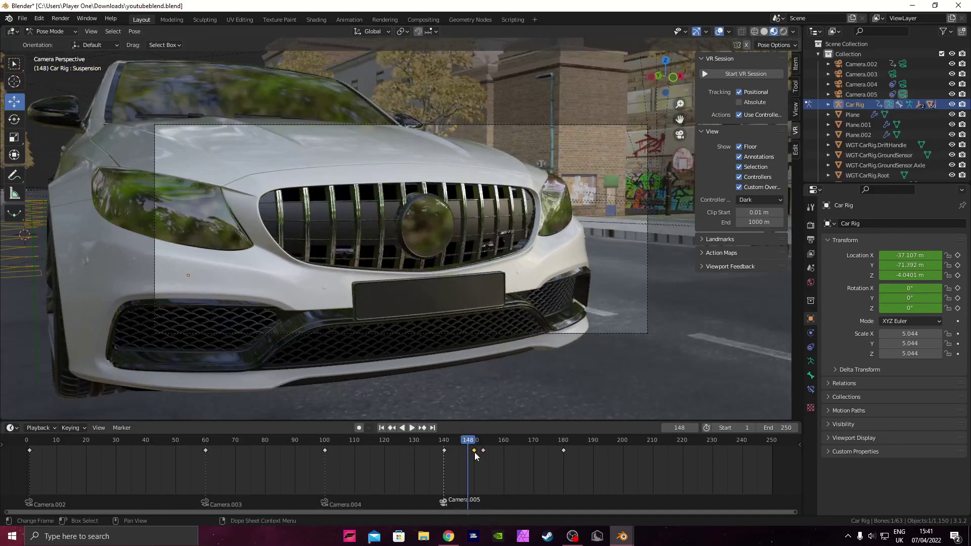
click(494, 441)
key(ctrl+v)
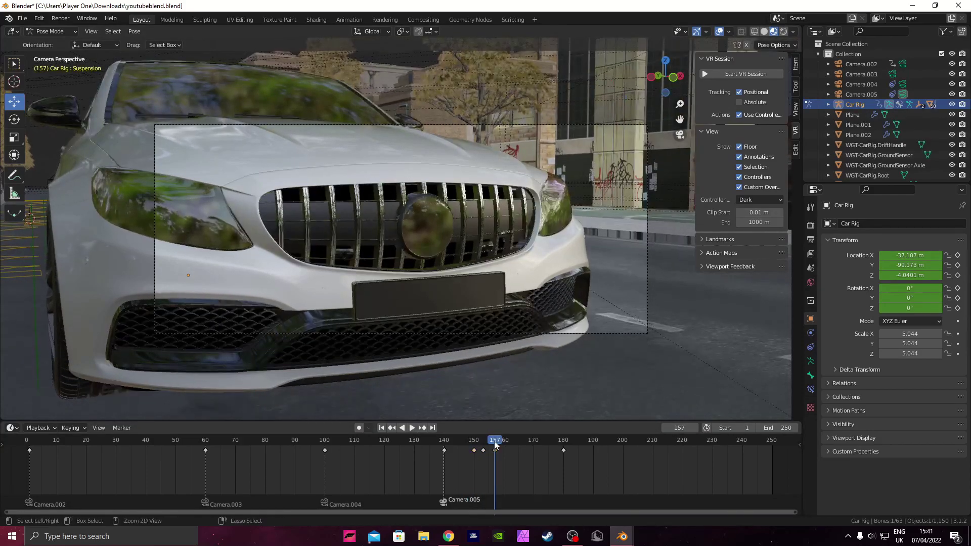
Step: Scrub and play the animation through the camera to check the suspension bounce and the earlier shots
click(472, 442)
key(space)
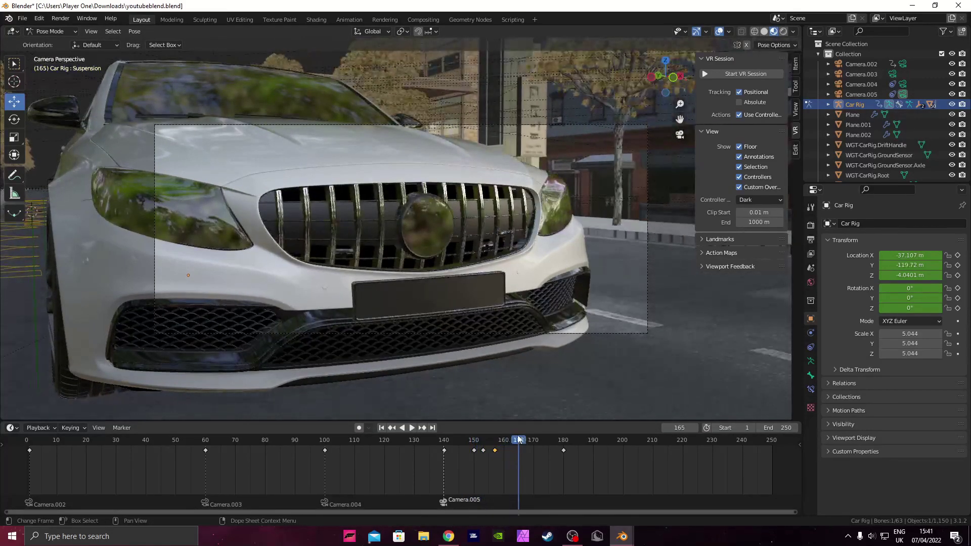
drag(416, 439, 228, 439)
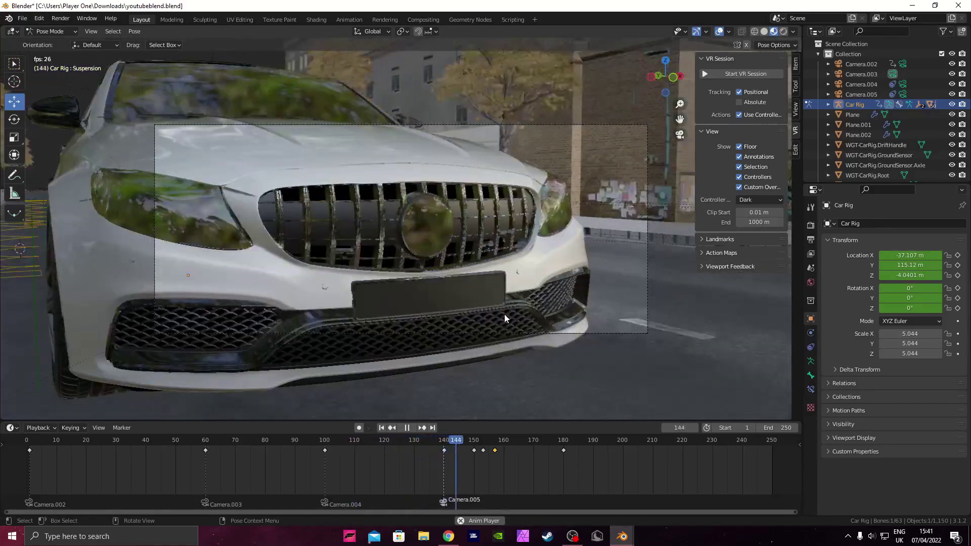
Step: Stop playback, save the file and set the animation's end frame to 180
key(space)
click(764, 30)
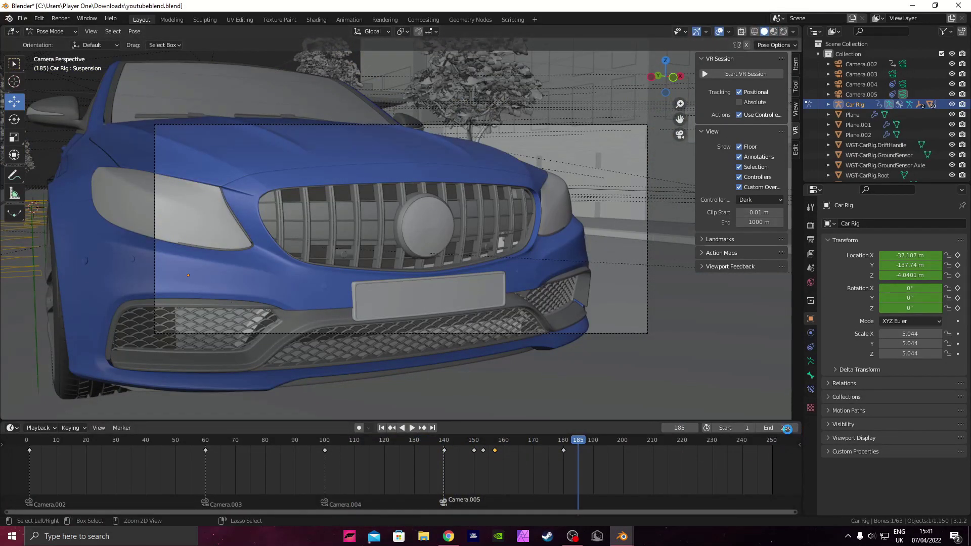
key(ctrl+s)
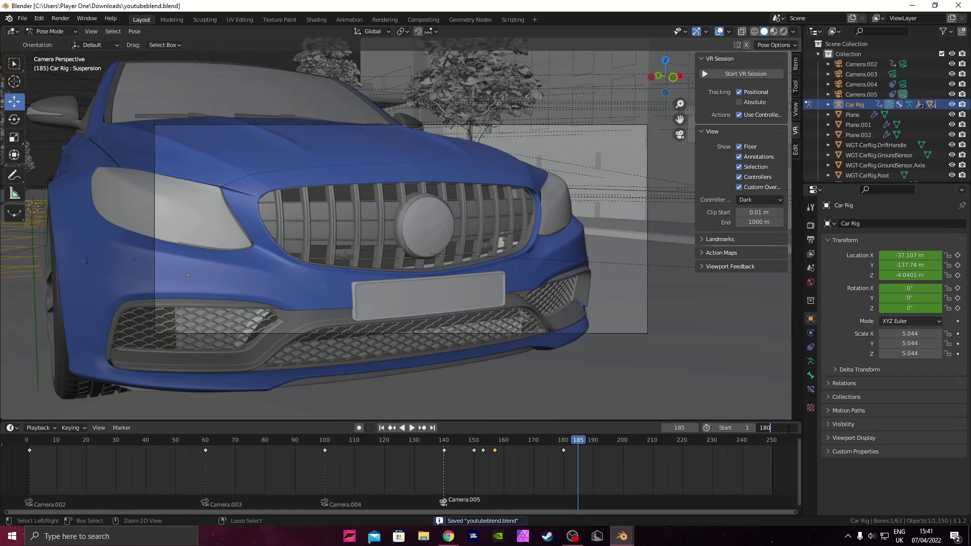
key(Return)
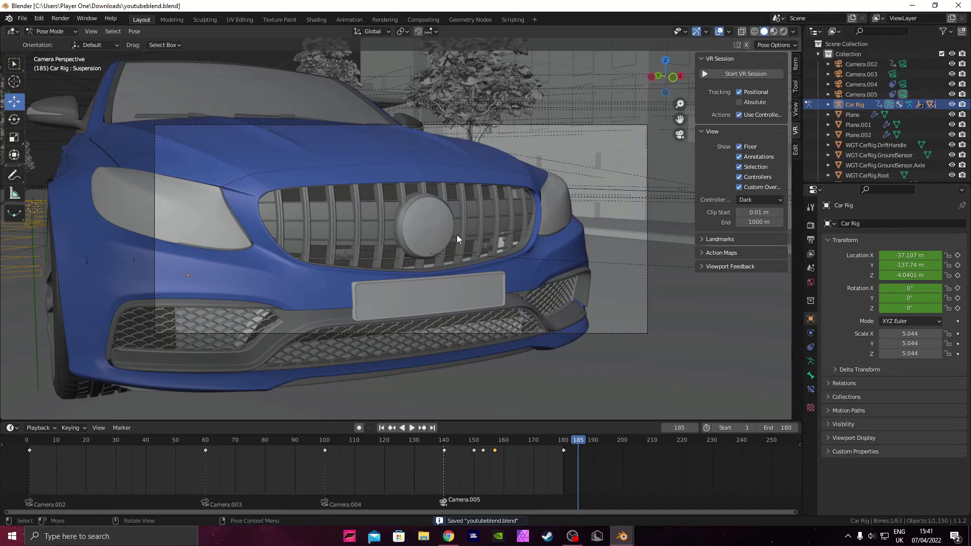
Step: Return to material preview shading through the active camera and go back to frame 1
click(779, 31)
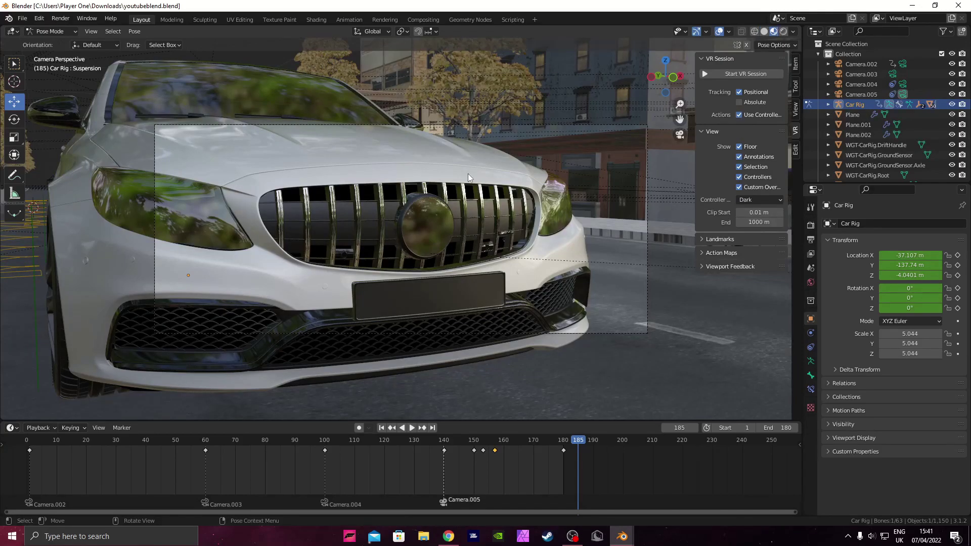
middle_drag(448, 197, 590, 250)
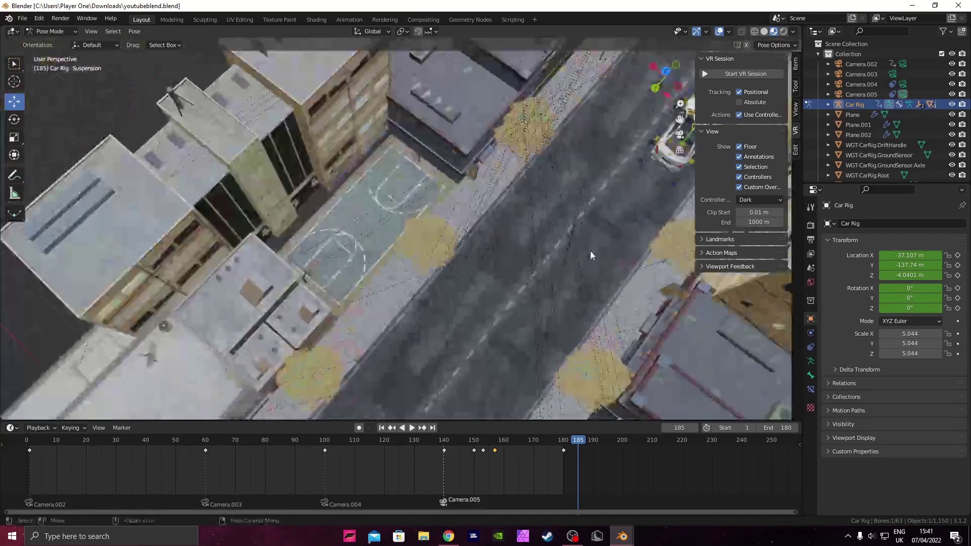
scroll(590, 251, up, 5)
click(680, 135)
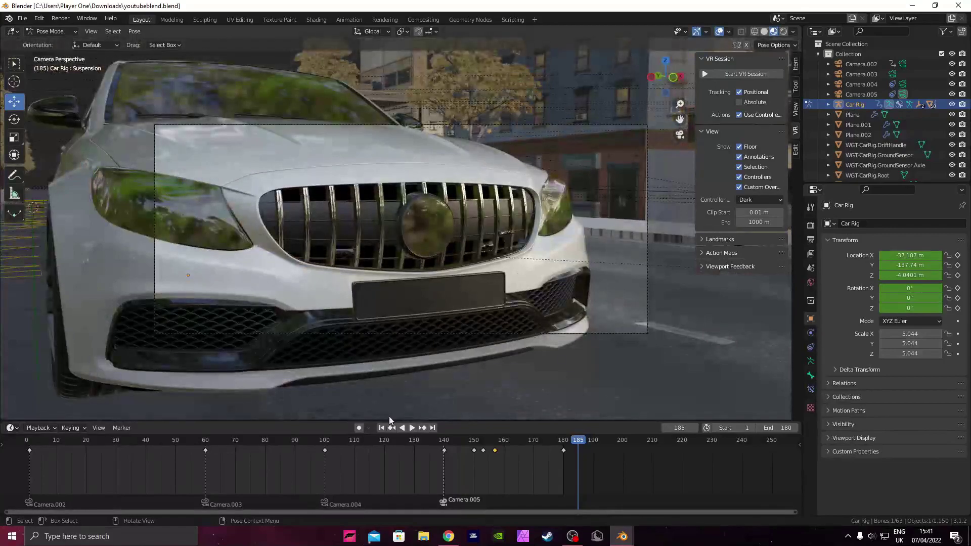
click(382, 428)
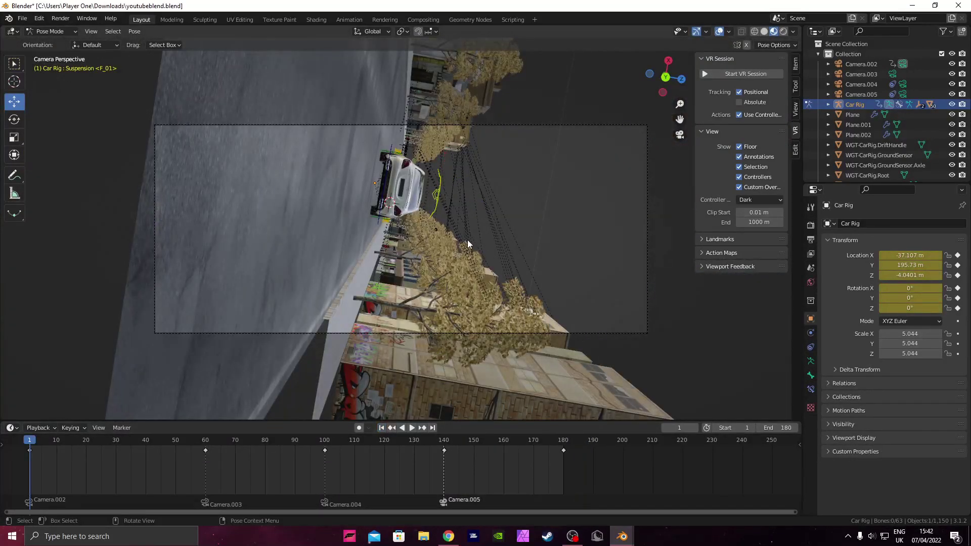
Step: Switch to Object Mode, select Camera.002 and enable Depth of Field in its camera settings
key(ctrl+Tab)
click(696, 352)
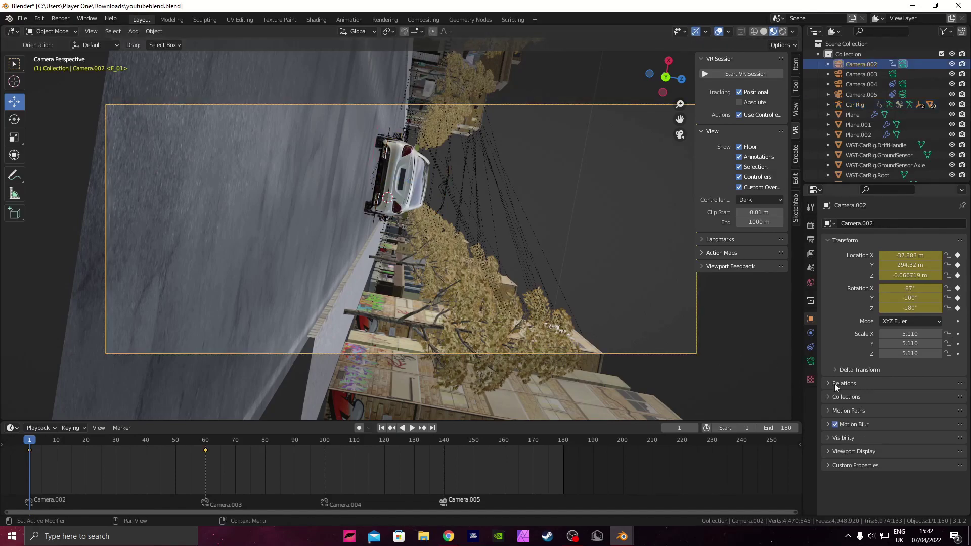
click(810, 361)
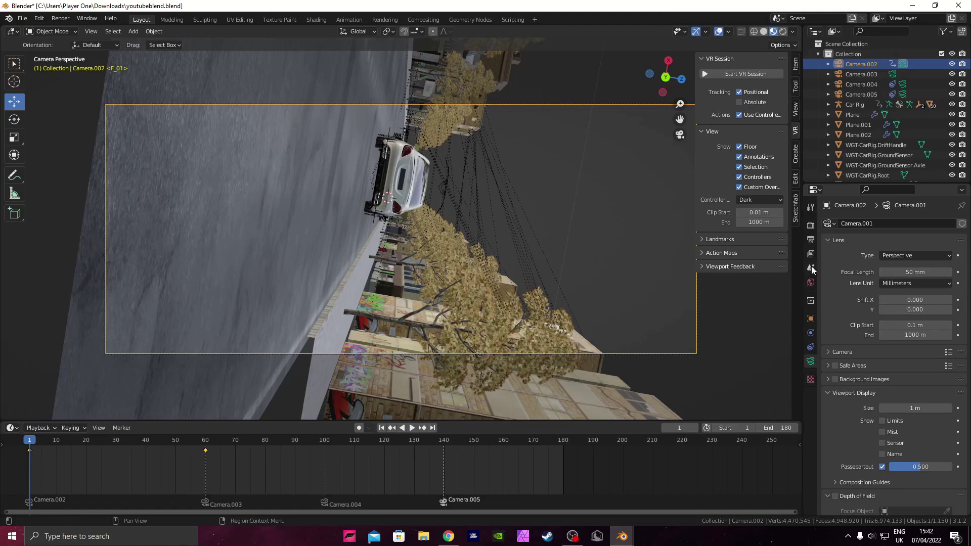
scroll(388, 191, up, 3)
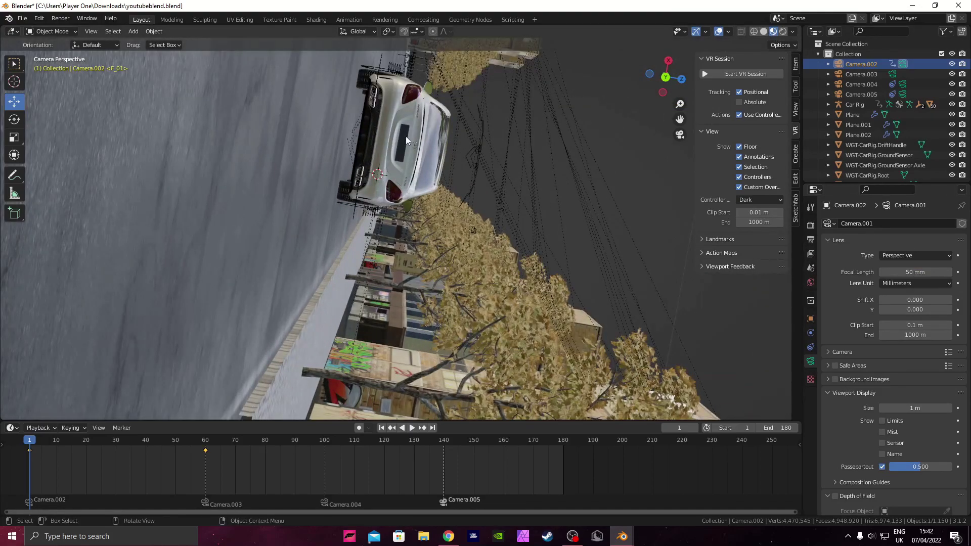
shift+middle_drag(440, 158, 437, 208)
click(849, 393)
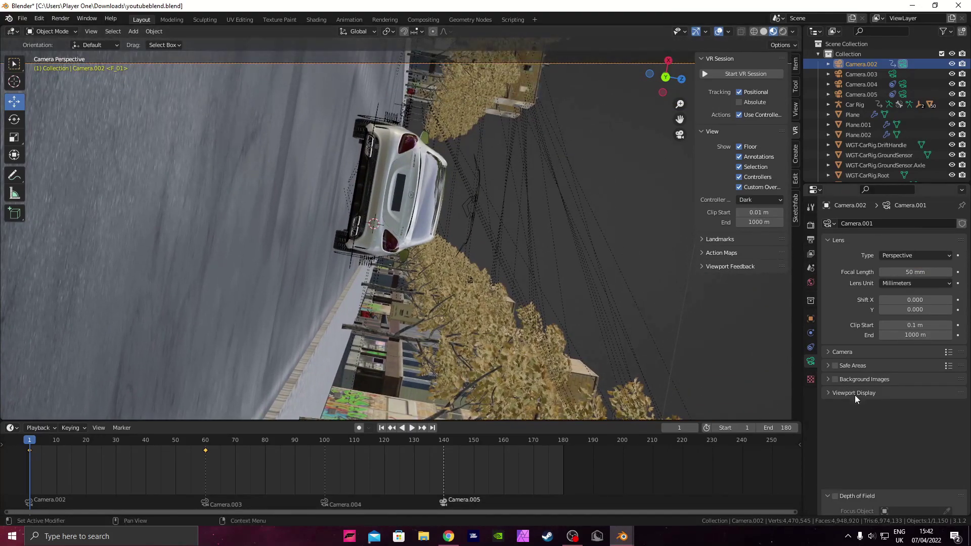
click(841, 405)
click(835, 406)
Step: Set Camera.002's focus distance to 43 m so the car is sharp, and keyframe it at frame 1
scroll(478, 184, up, 4)
shift+middle_drag(478, 183, 449, 220)
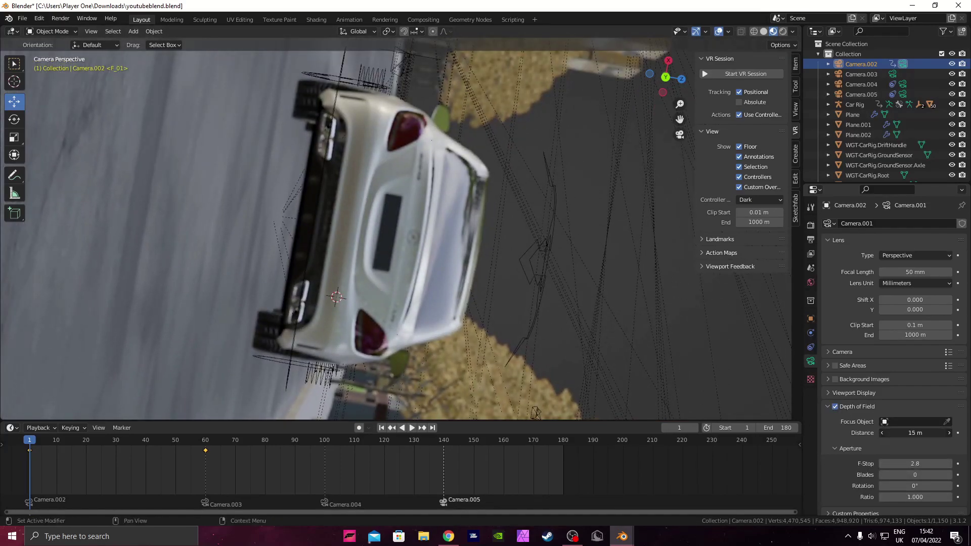
drag(923, 433, 933, 432)
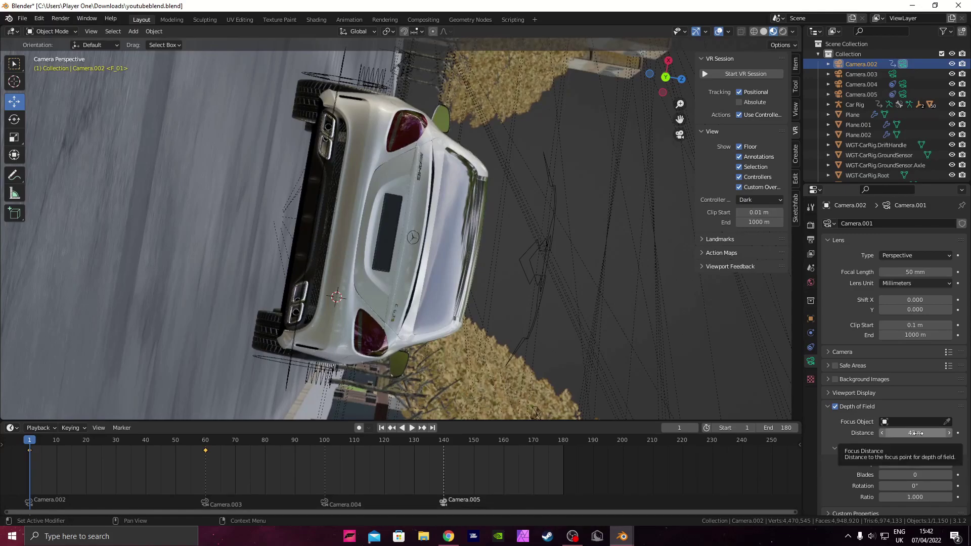
key(i)
click(684, 133)
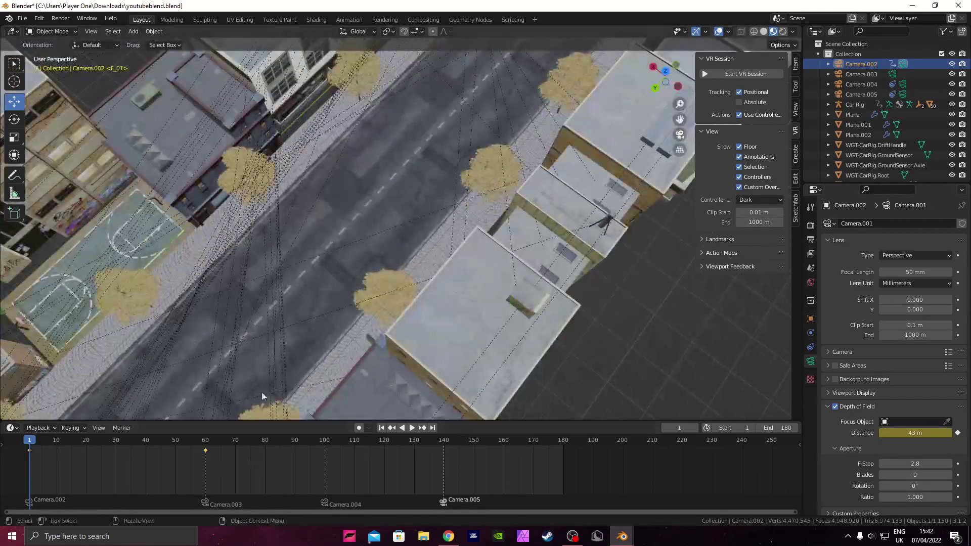
click(680, 135)
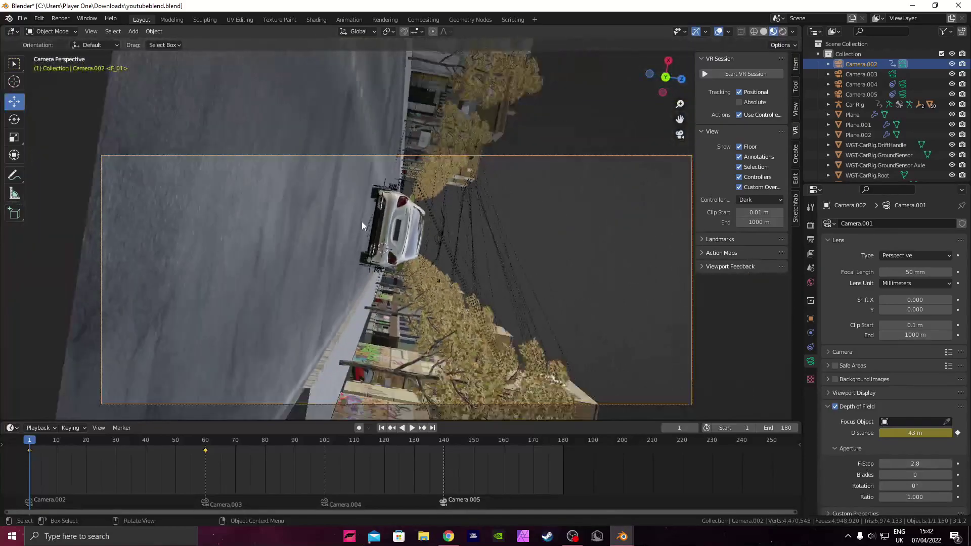
key(space)
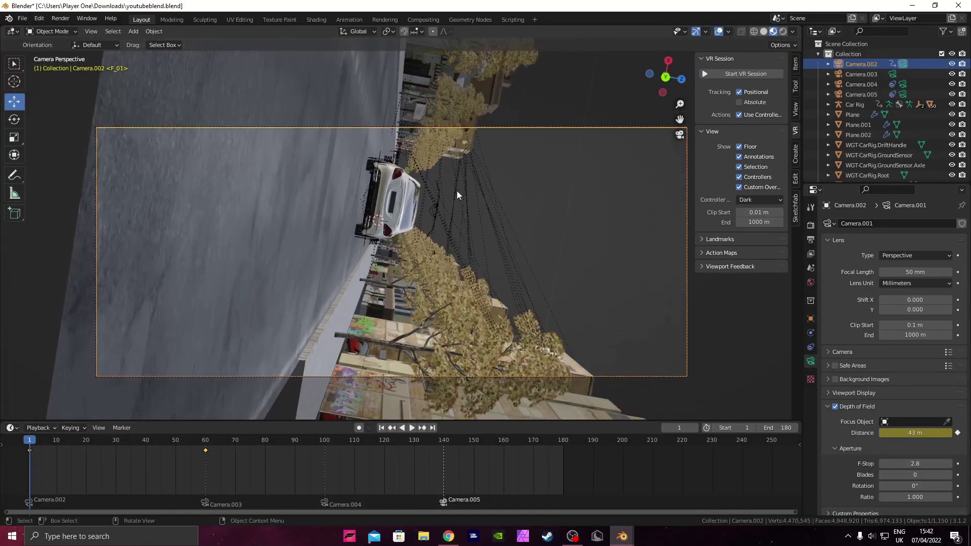
Step: Go to frame 59, set Camera.002's focus distance to 42 m and insert a keyframe for it
click(206, 442)
drag(207, 440, 203, 440)
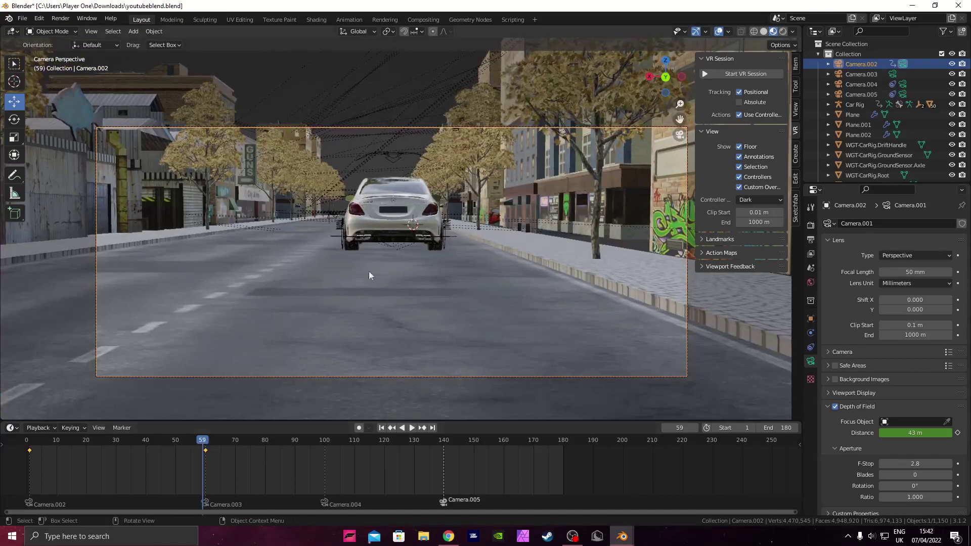
scroll(441, 250, up, 4)
shift+middle_drag(442, 249, 451, 269)
scroll(451, 269, up, 5)
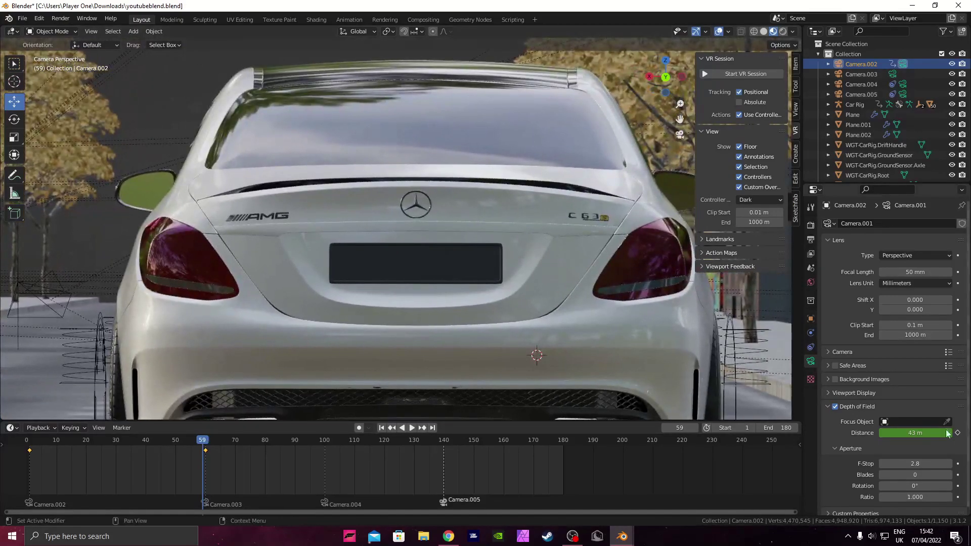
mouse_move(915, 432)
mouse_down()
mouse_move(859, 432)
mouse_move(908, 433)
mouse_up()
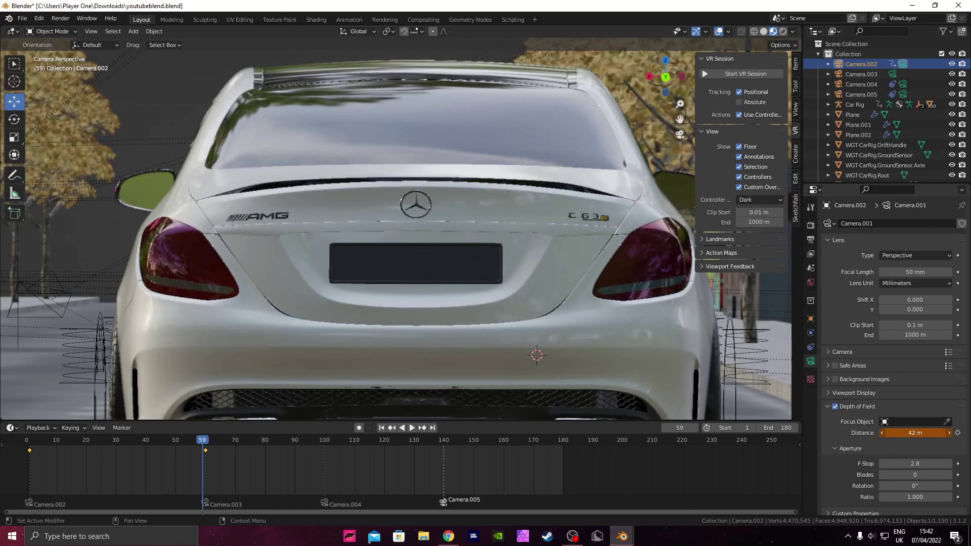
key(i)
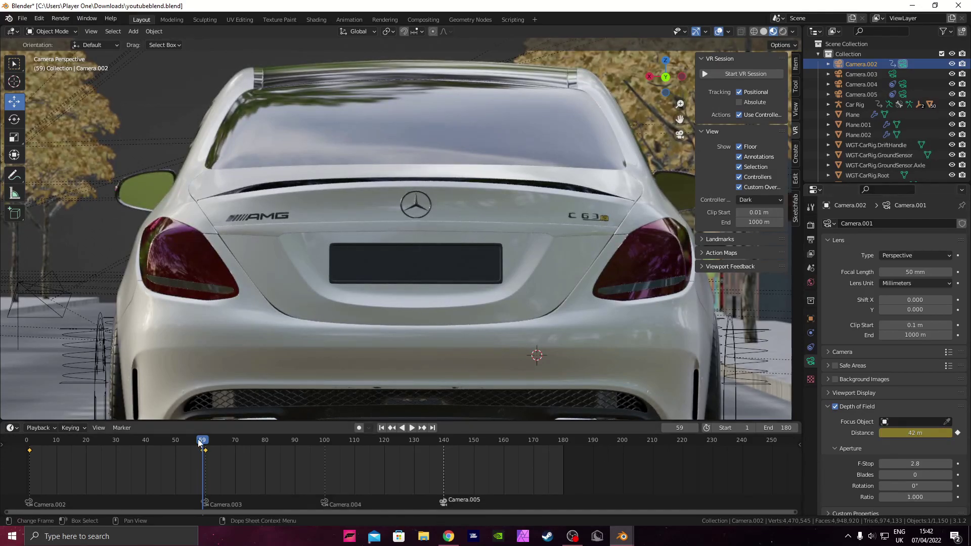
Step: Scrub back to frame 3 and inspect the focus on the rear of the car
key(space)
drag(199, 443, 36, 444)
scroll(354, 273, down, 11)
scroll(354, 273, up, 8)
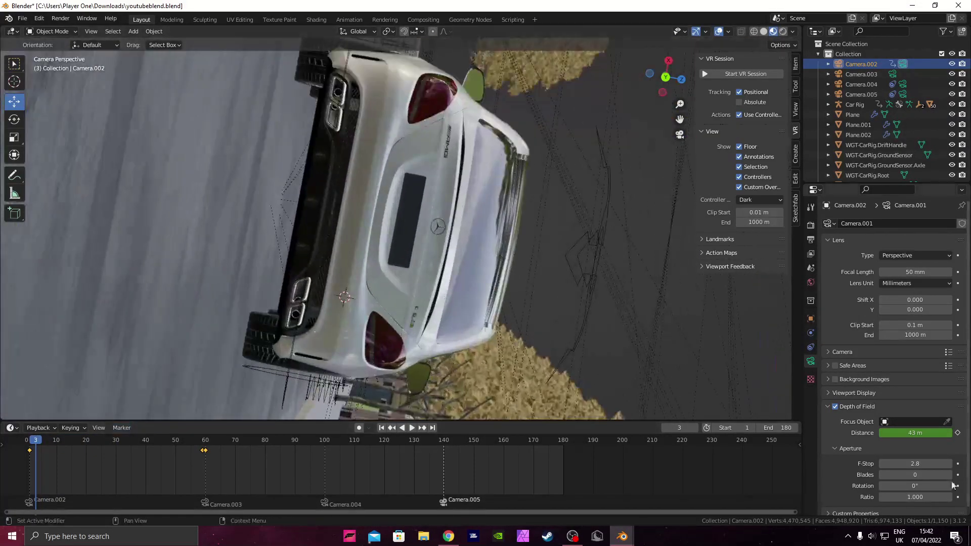
Step: Set Camera.002's F-Stop to 0.2 and check the blur through the camera
double_click(916, 464)
text(0.2)
key(Return)
middle_drag(683, 156, 600, 168)
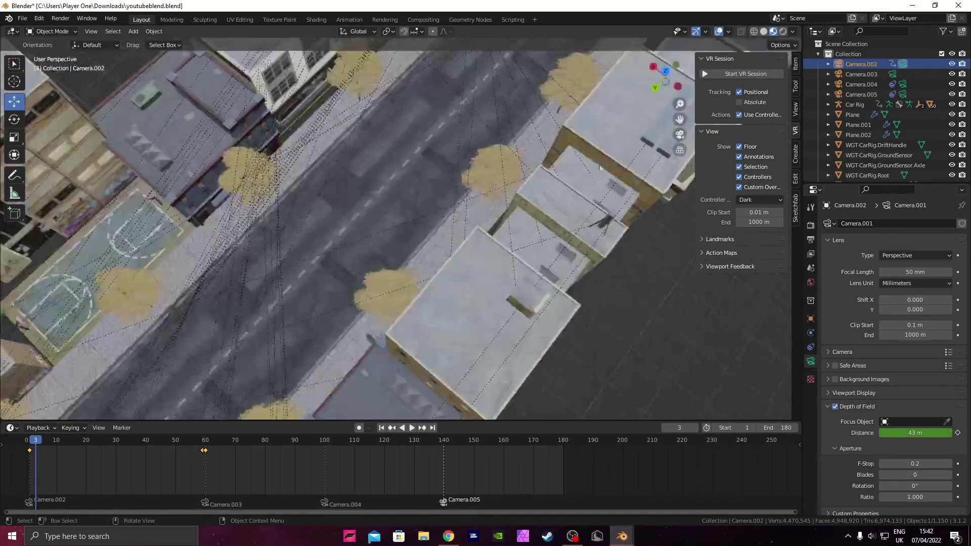
scroll(600, 168, down, 6)
click(679, 135)
scroll(562, 241, down, 3)
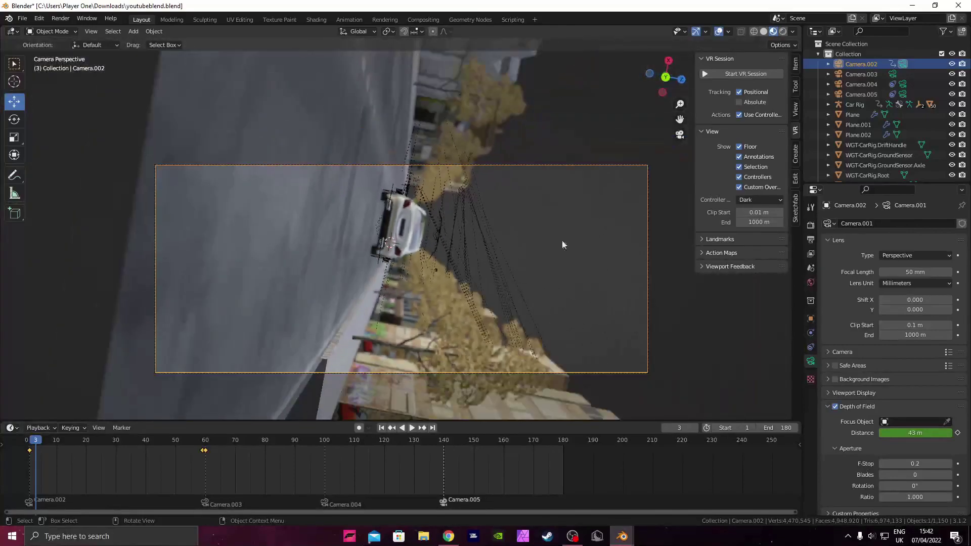
Step: Set Camera.002's F-Stop to 0.5
double_click(915, 464)
text(0.5)
key(Return)
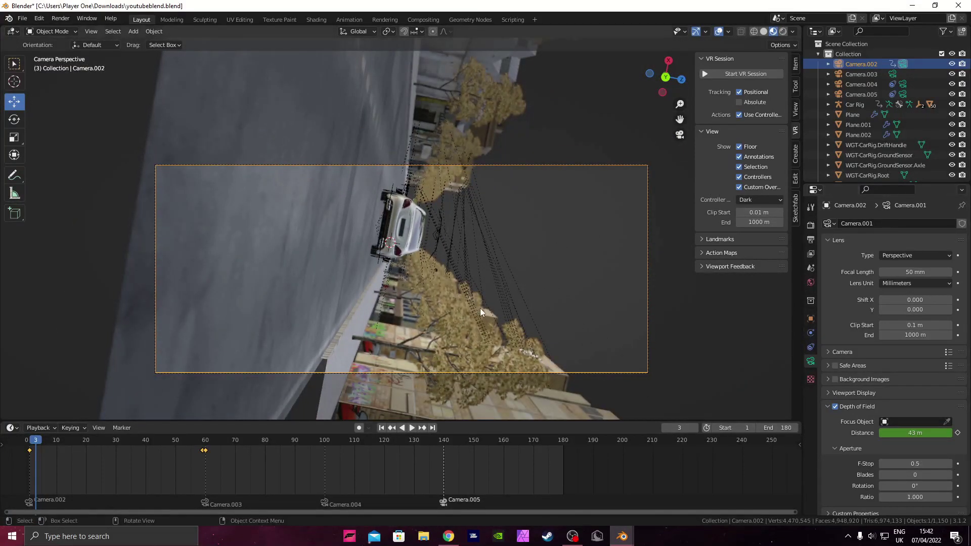
Step: Refocus Camera.002 on the car with a focus distance of 78 m and keyframe it at frame 3
scroll(485, 306, up, 4)
scroll(455, 278, up, 3)
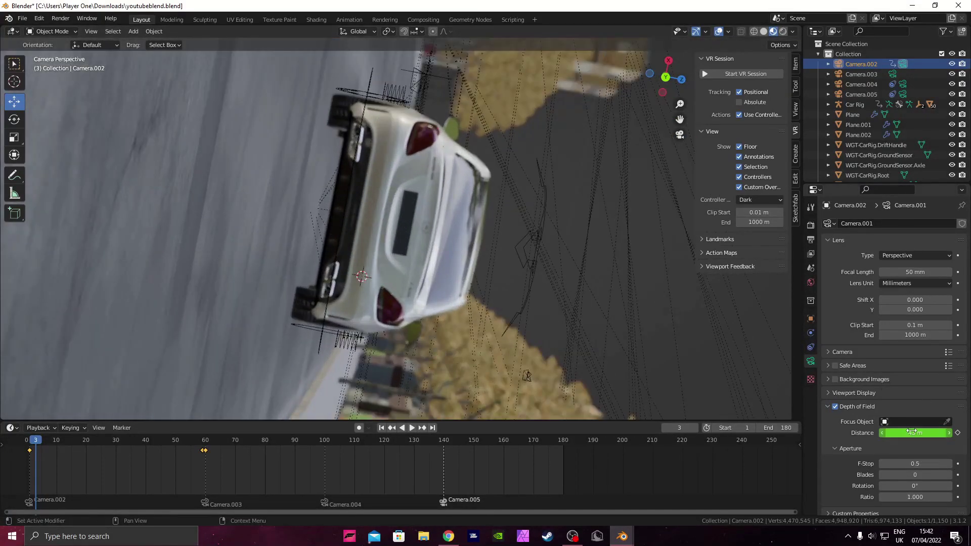
drag(912, 433, 918, 432)
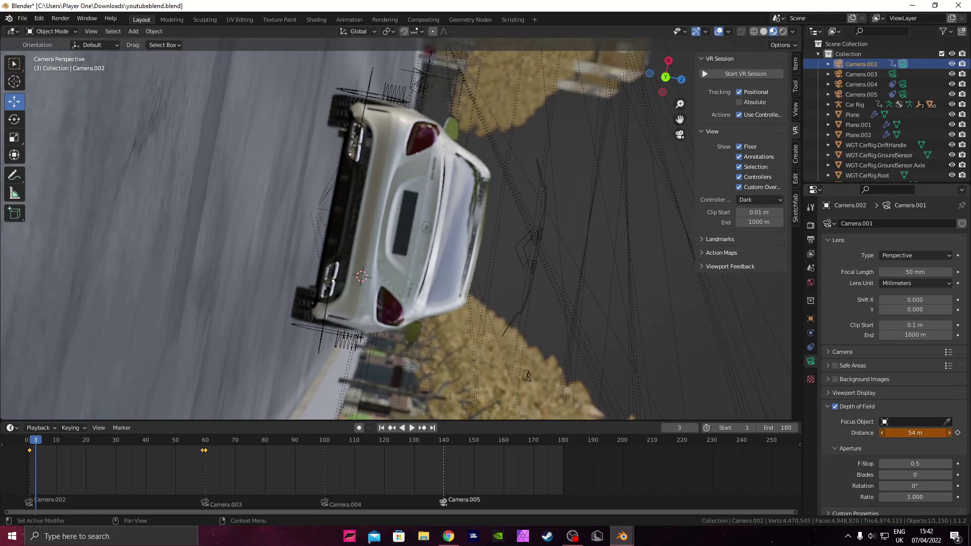
drag(912, 432, 903, 433)
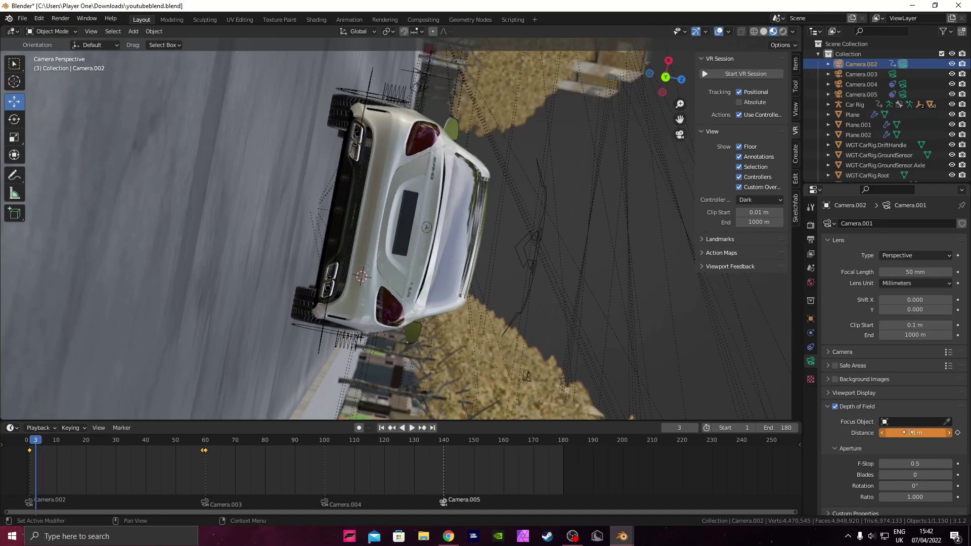
key(i)
scroll(479, 300, down, 5)
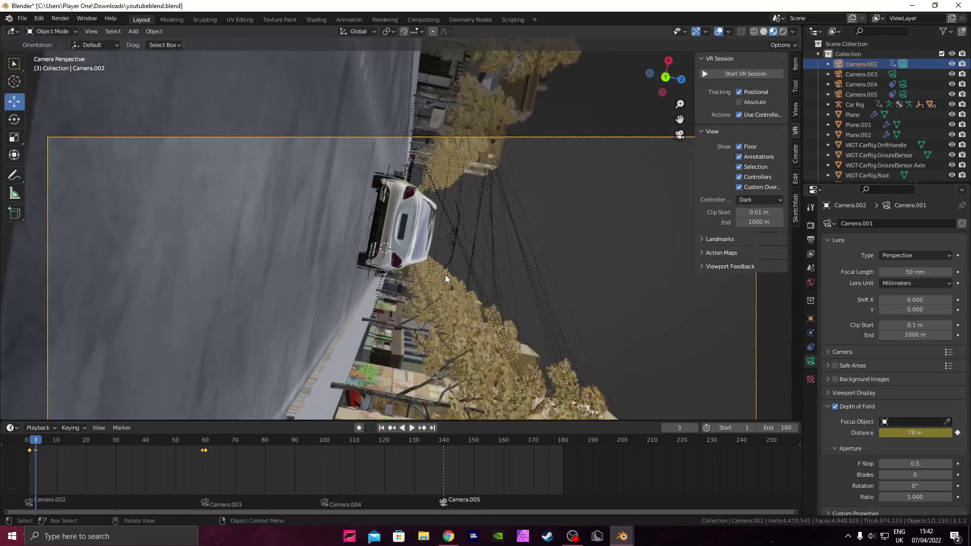
Step: Play the shot up to frame 59 and keyframe a focus distance of 64 m there
key(space)
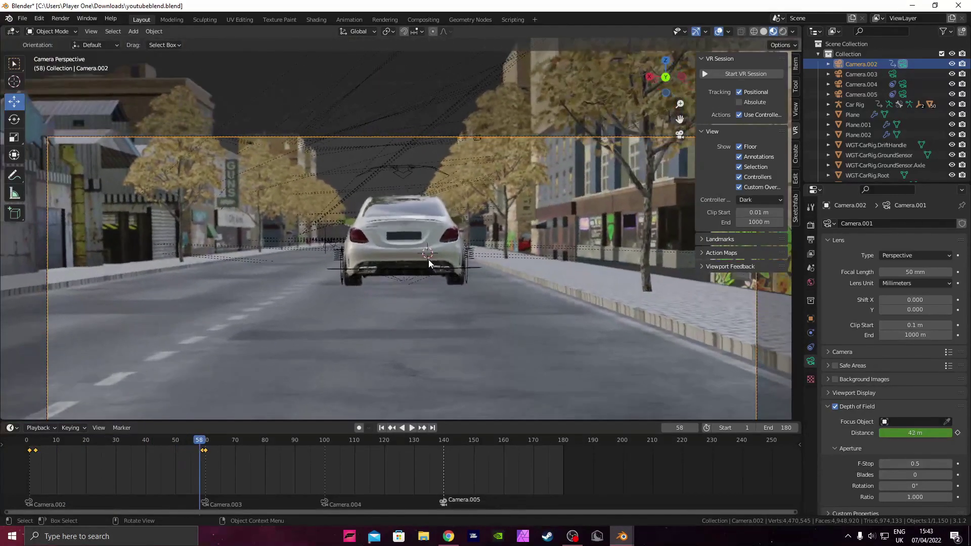
key(space)
key(Right)
key(Right)
key(Left)
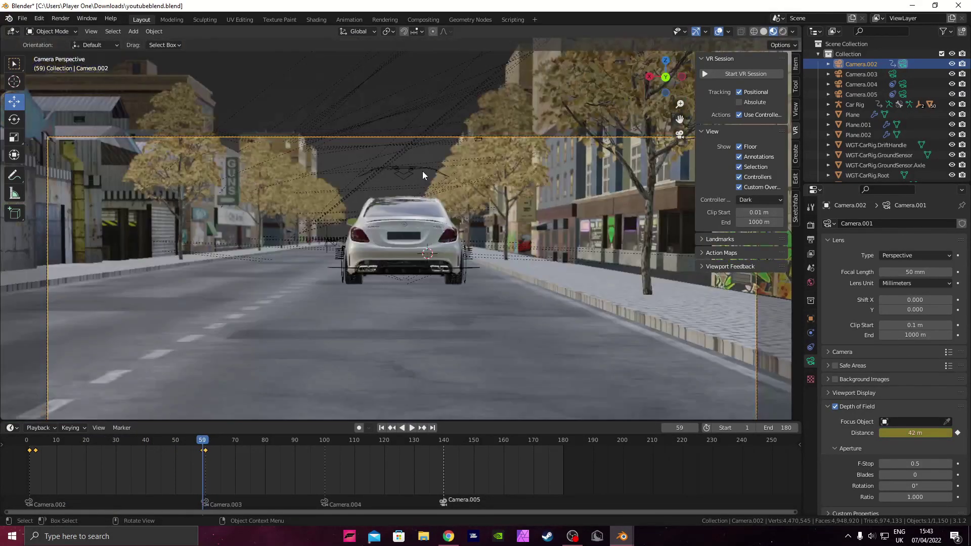
scroll(423, 172, up, 6)
mouse_move(918, 433)
mouse_down()
mouse_move(890, 433)
mouse_move(948, 433)
mouse_move(926, 433)
mouse_up()
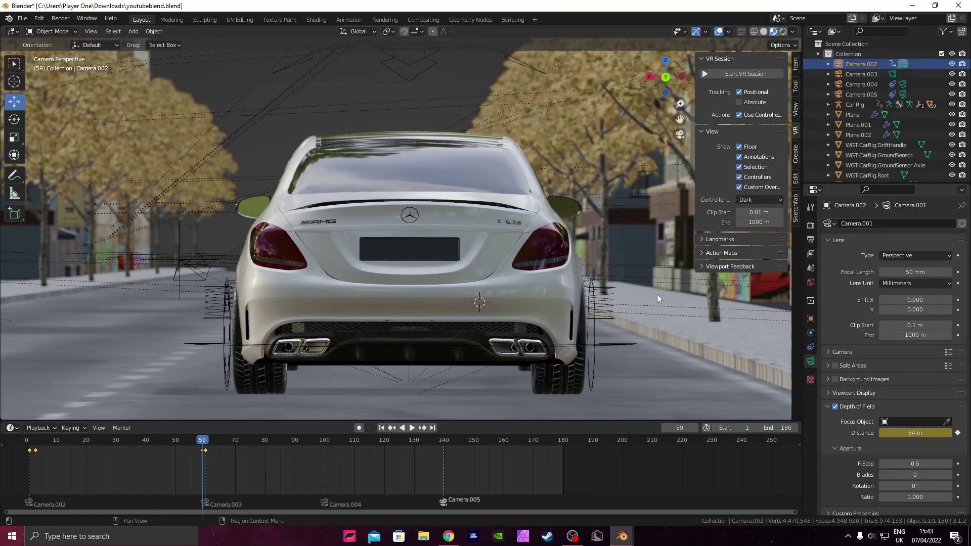
scroll(582, 243, down, 2)
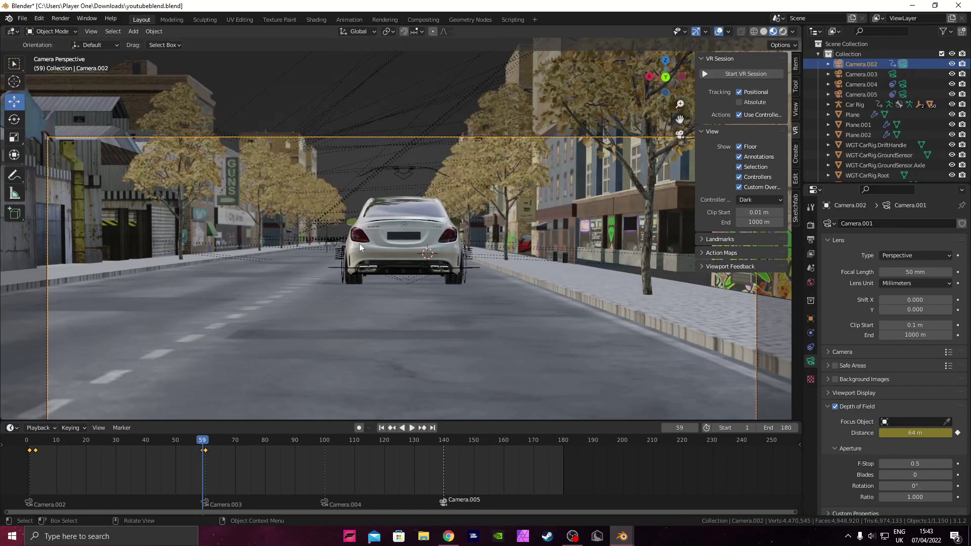
Step: Check the shot in rendered shading, raise Camera.002's F-Stop and return to material preview
key(z)
key(8)
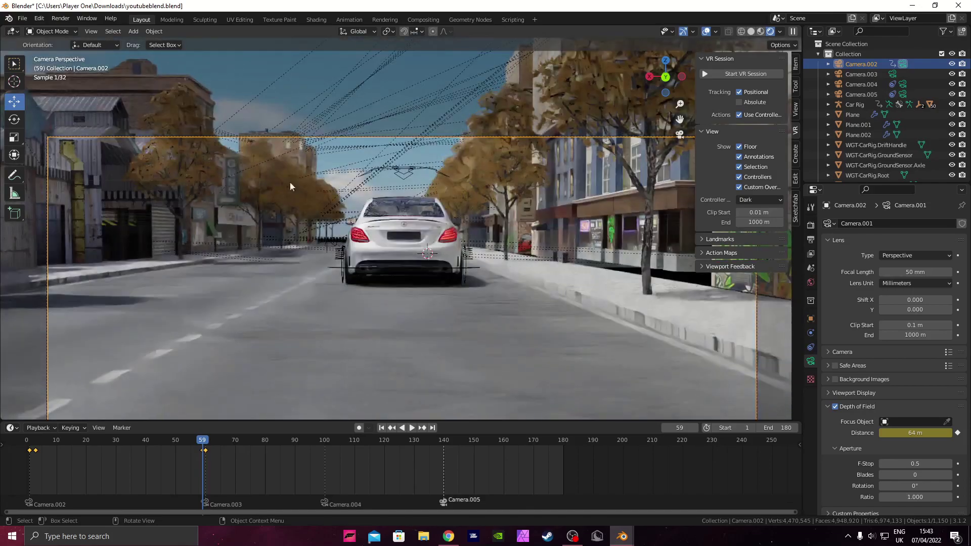
mouse_move(915, 463)
mouse_down()
mouse_move(968, 464)
mouse_move(925, 464)
mouse_up()
click(761, 30)
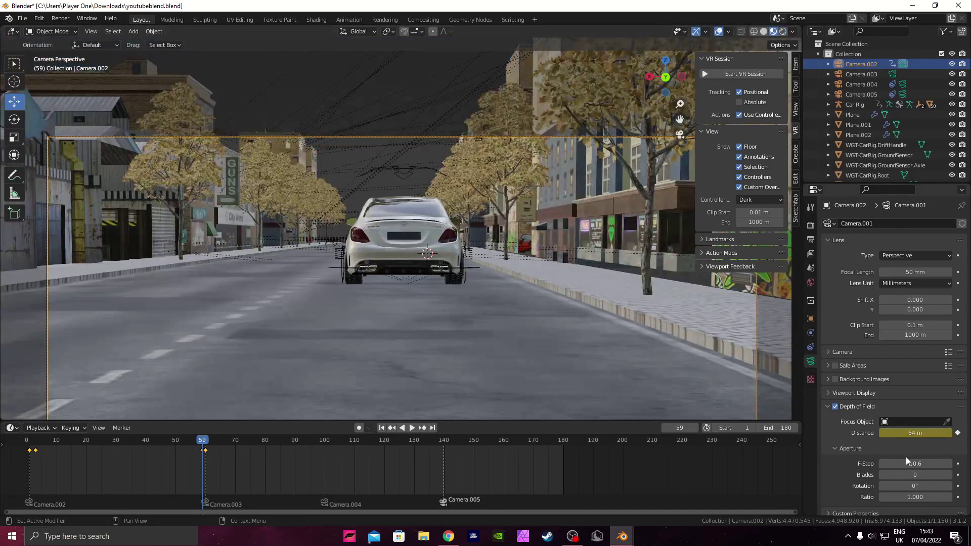
Step: Lower Camera.002's F-Stop to 0.1 for a stronger background blur
click(905, 463)
text(5)
key(Return)
drag(915, 463, 890, 464)
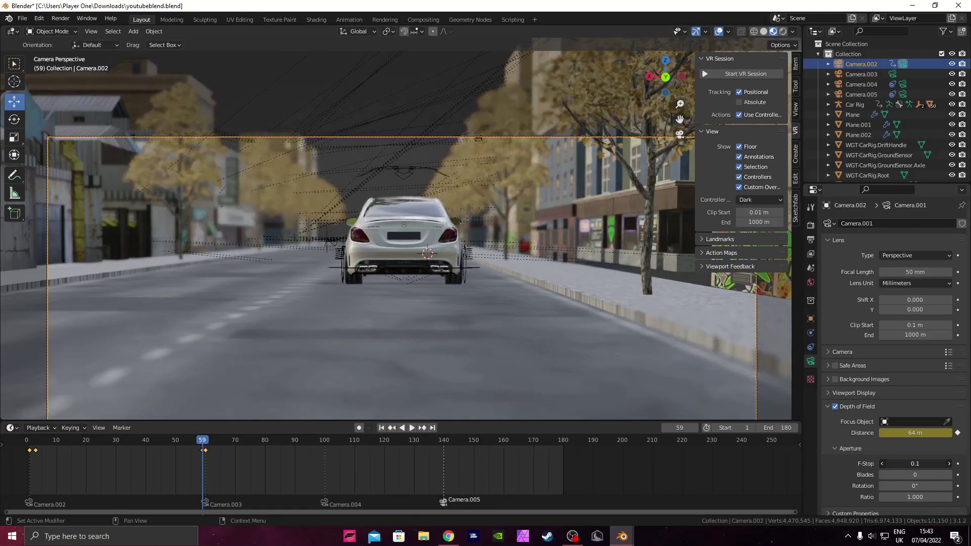
Step: Check Camera.002's background blur at frame 51 in rendered shading
drag(219, 440, 178, 444)
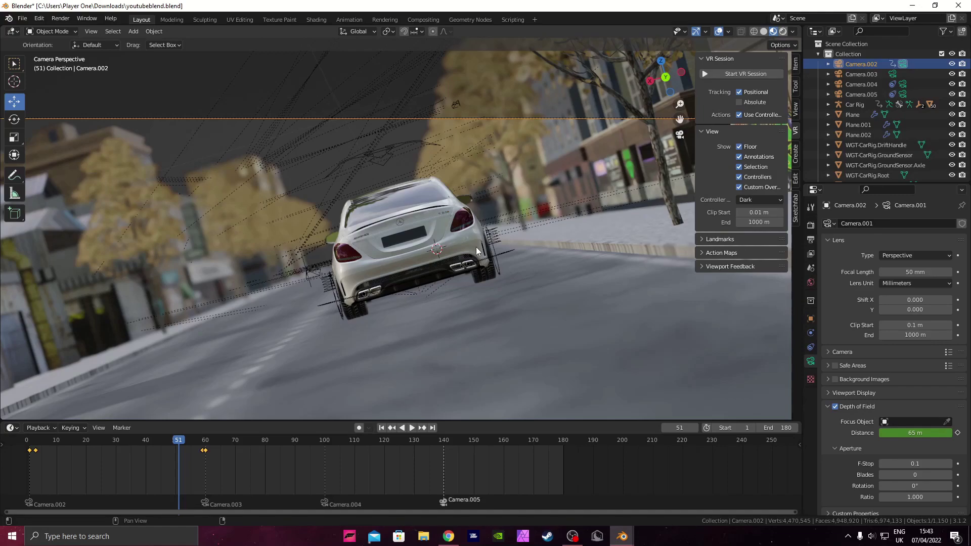
scroll(475, 246, down, 2)
shift+middle_drag(476, 247, 463, 196)
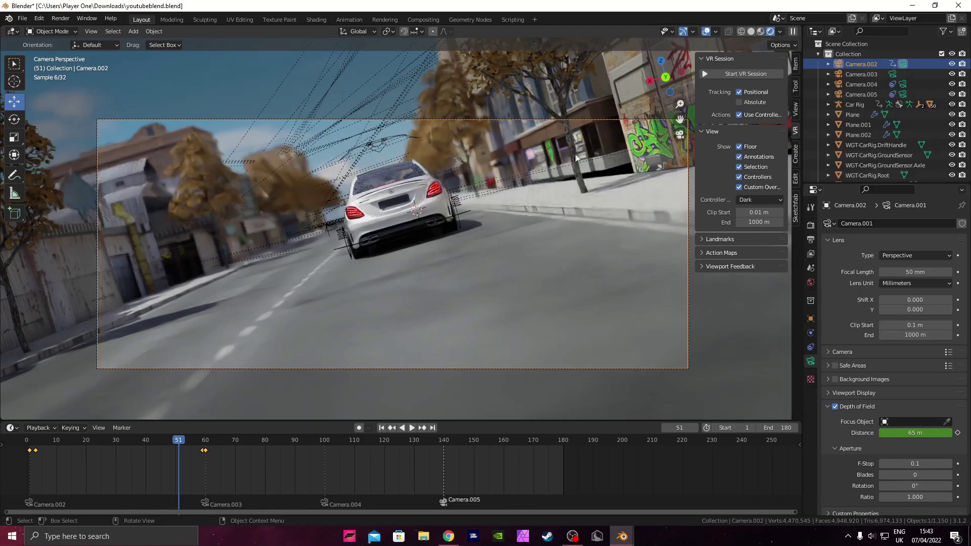
Step: Return to material preview at frame 74 and enable depth of field on Camera.003
drag(182, 440, 247, 441)
click(773, 31)
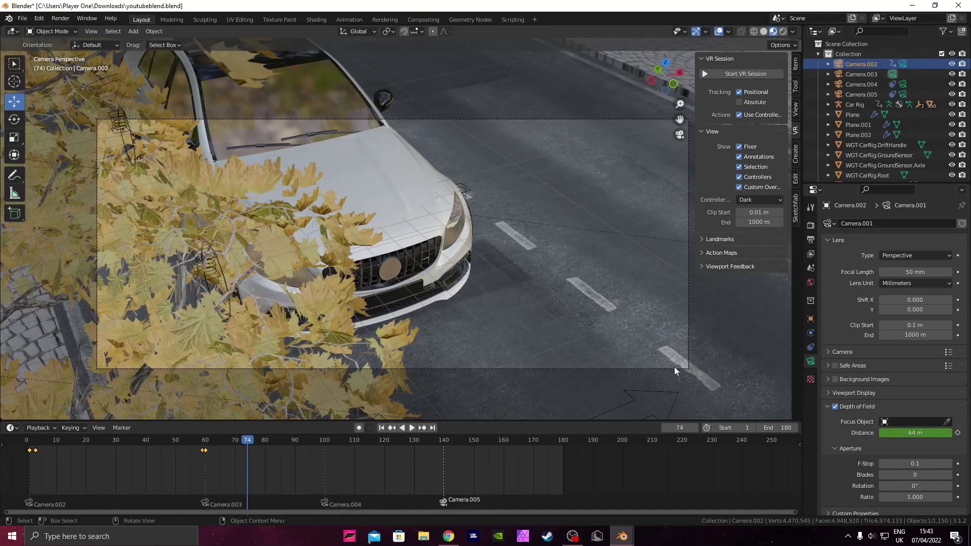
click(687, 369)
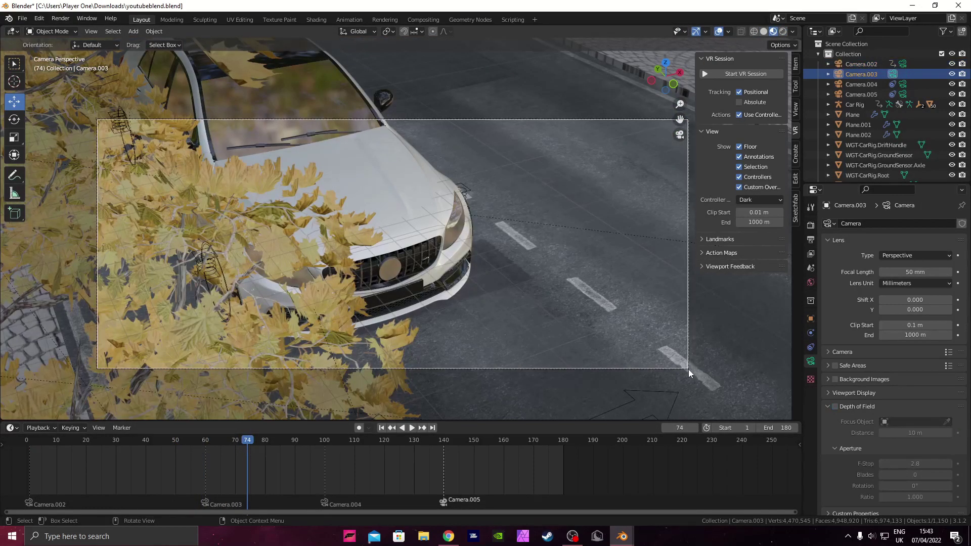
click(857, 406)
click(835, 406)
Step: Try an object picked in the view as Camera.003's focus object with an F-Stop of 0.8, and clear the focus object
click(947, 421)
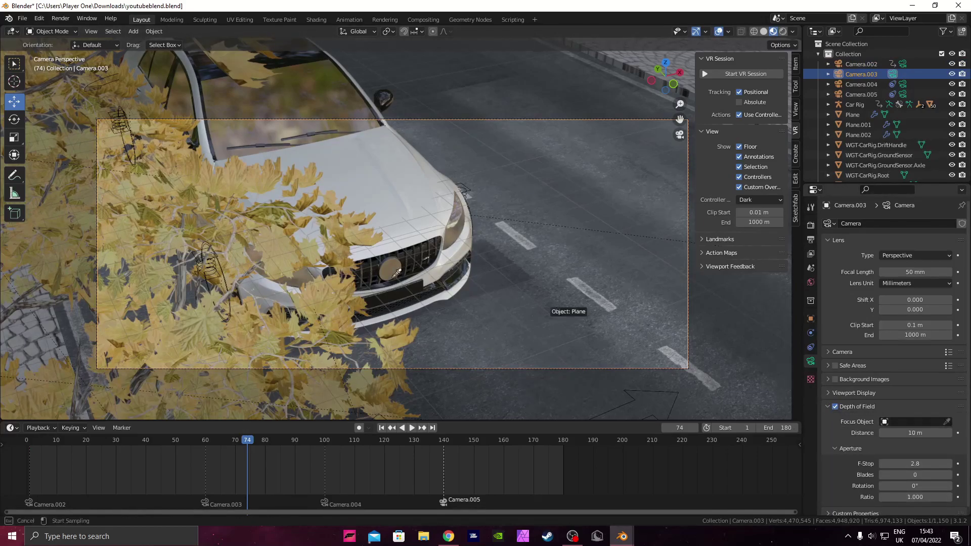
click(386, 256)
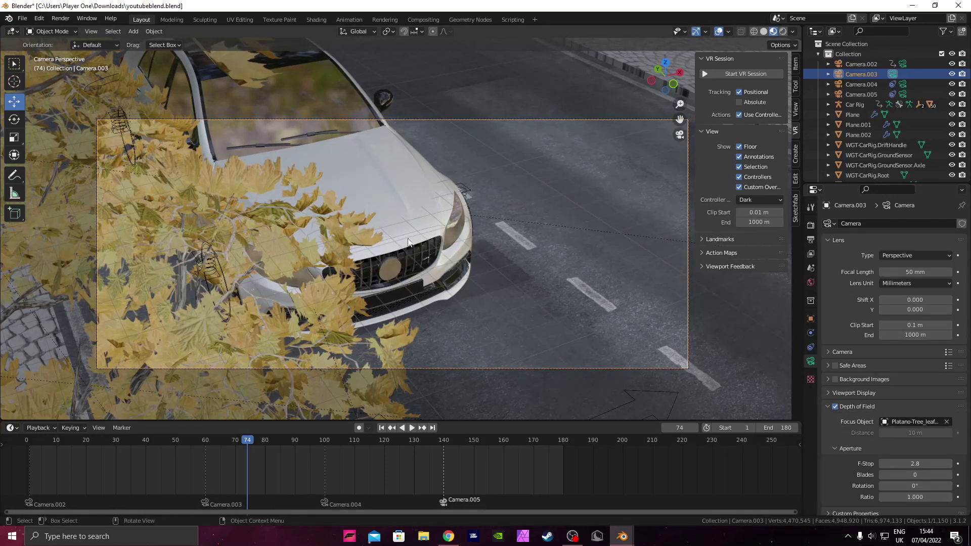
drag(922, 464, 896, 464)
click(947, 423)
Step: Set Camera.003's focus distance to 29 m and its F-Stop to 0.2
drag(926, 433, 939, 433)
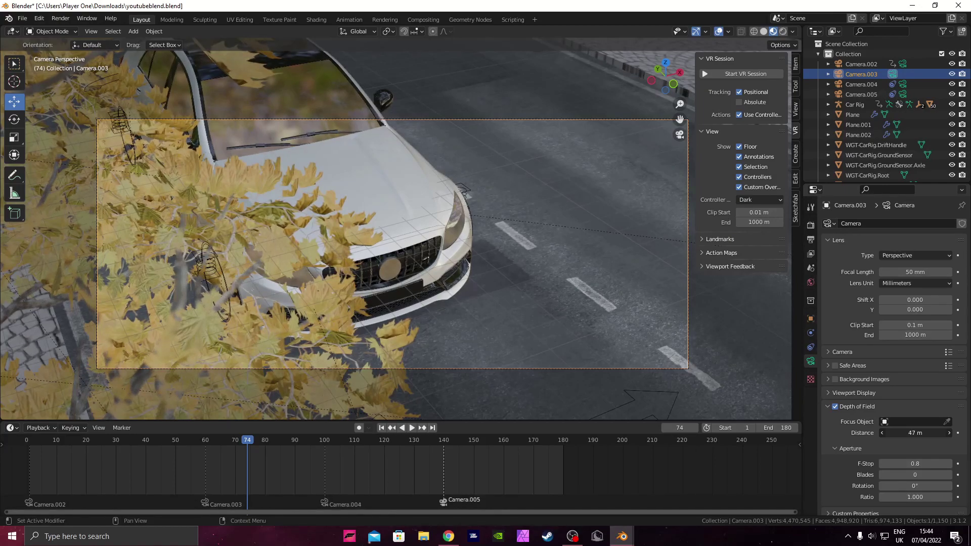
mouse_move(940, 432)
mouse_down()
mouse_move(899, 432)
mouse_move(926, 432)
mouse_up()
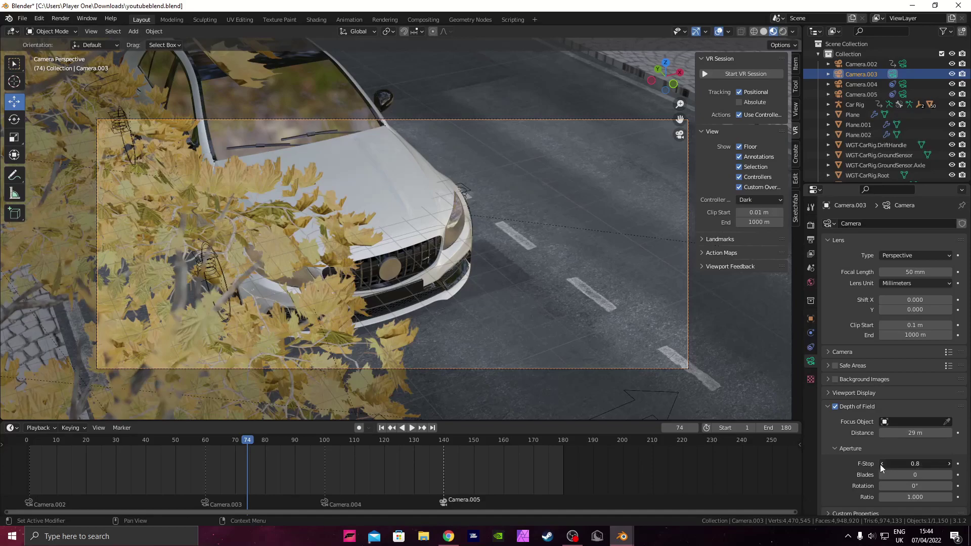
drag(909, 465, 864, 468)
Step: Play the Camera.003 shot around frames 73 to 86 to review its focus and blur
key(space)
key(space)
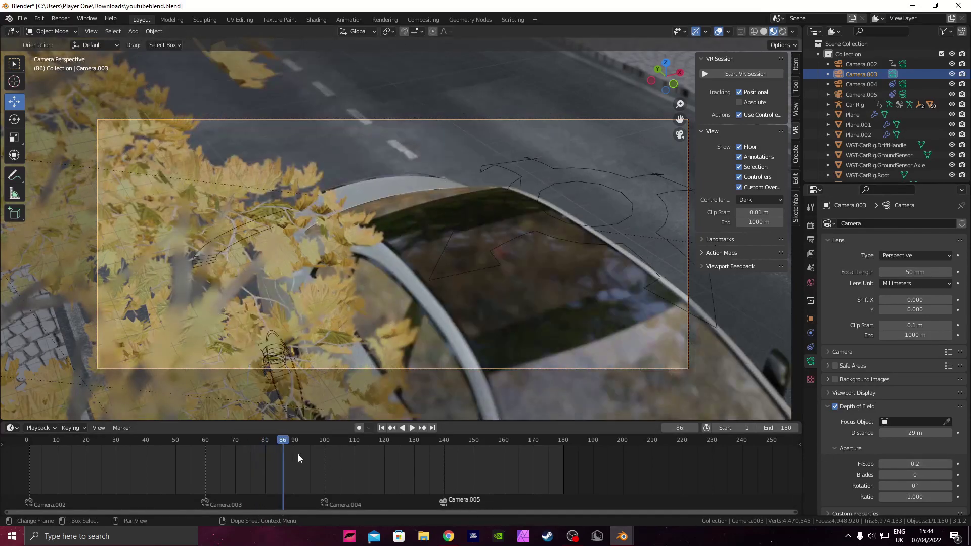
click(250, 436)
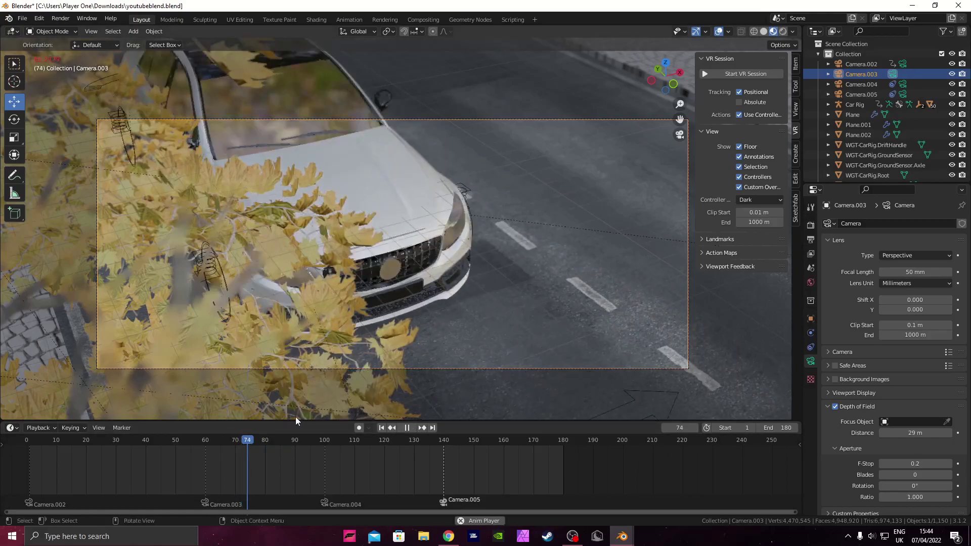
click(243, 440)
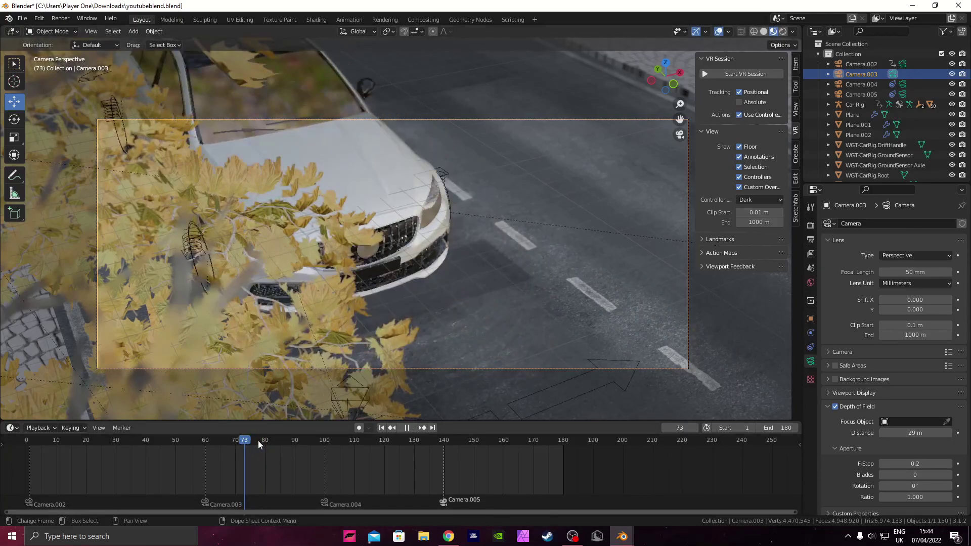
key(space)
key(space)
Step: Render frame 77, inspect the car and the foreground leaves up close, and close the render window
drag(271, 443, 255, 447)
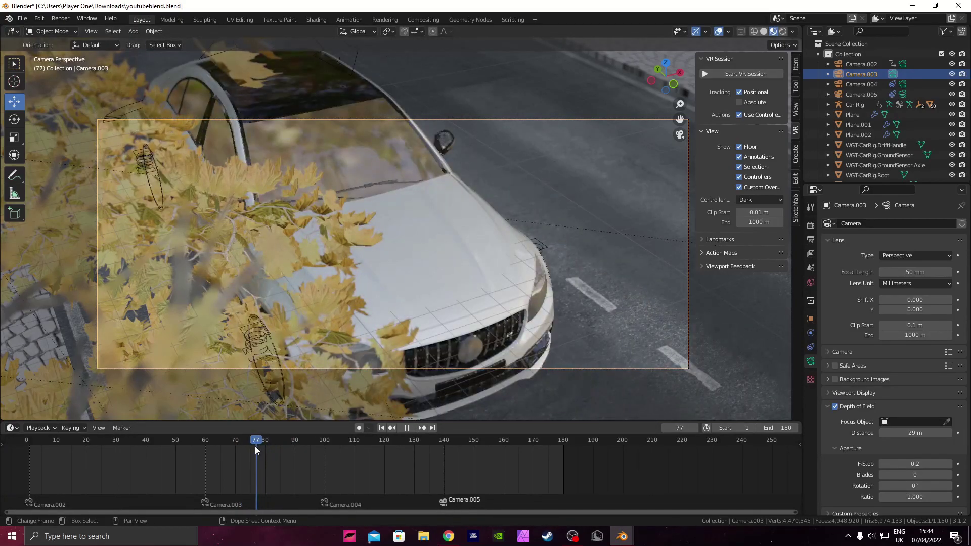
key(F12)
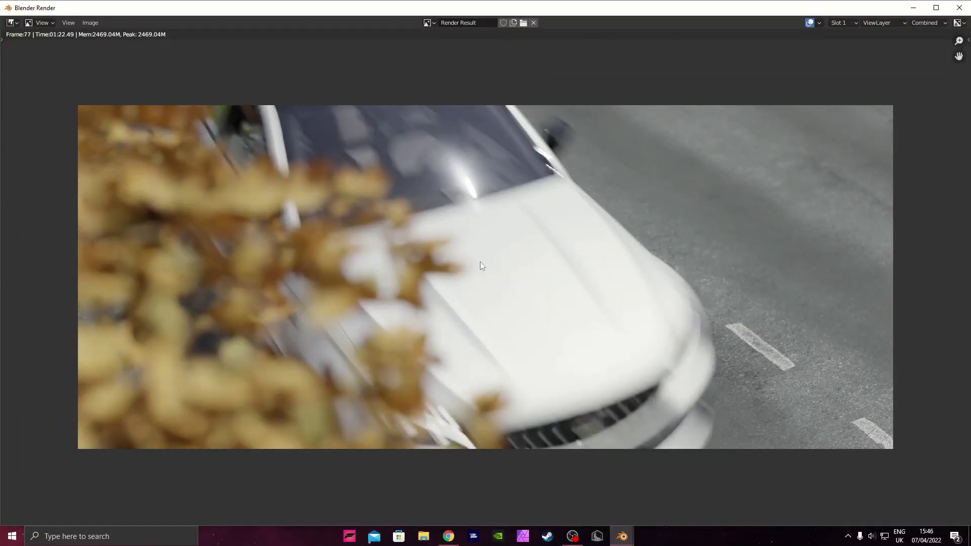
scroll(516, 280, up, 1)
scroll(481, 273, down, 1)
scroll(475, 271, up, 1)
ctrl+middle_drag(323, 246, 506, 275)
middle_drag(735, 293, 617, 324)
click(968, 6)
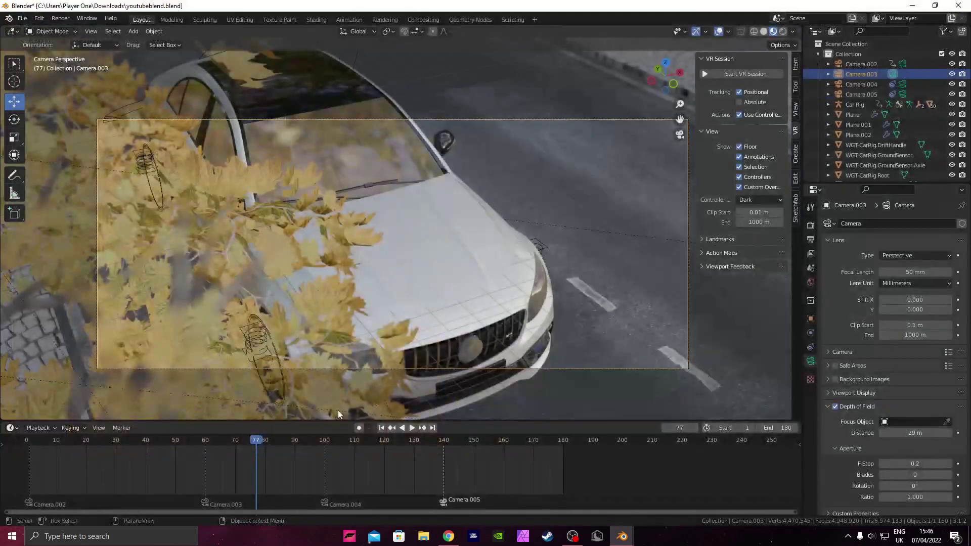
Step: Play on to frame 108 in the wheel shot and enable depth of field on Camera.004
key(space)
key(space)
scroll(372, 232, up, 5)
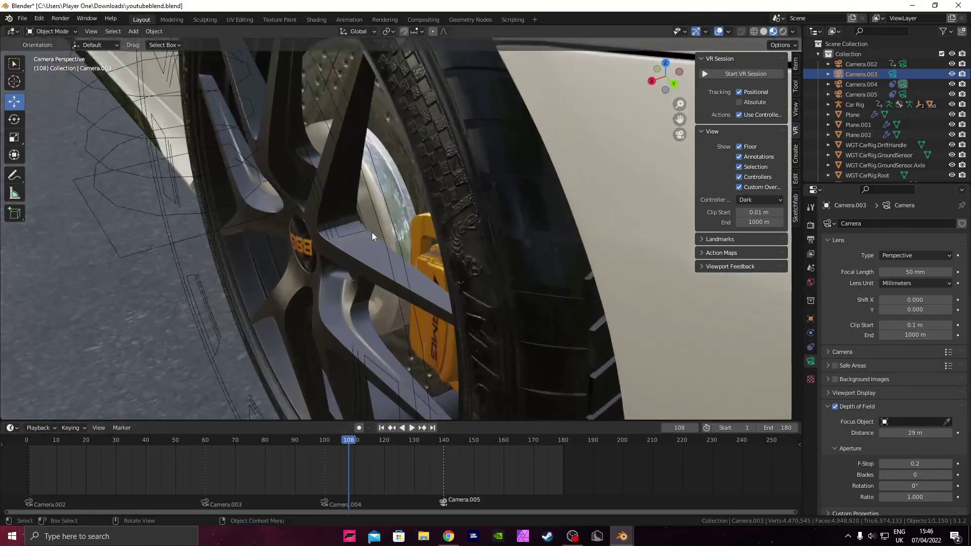
scroll(372, 232, down, 6)
scroll(433, 230, up, 2)
scroll(433, 231, down, 1)
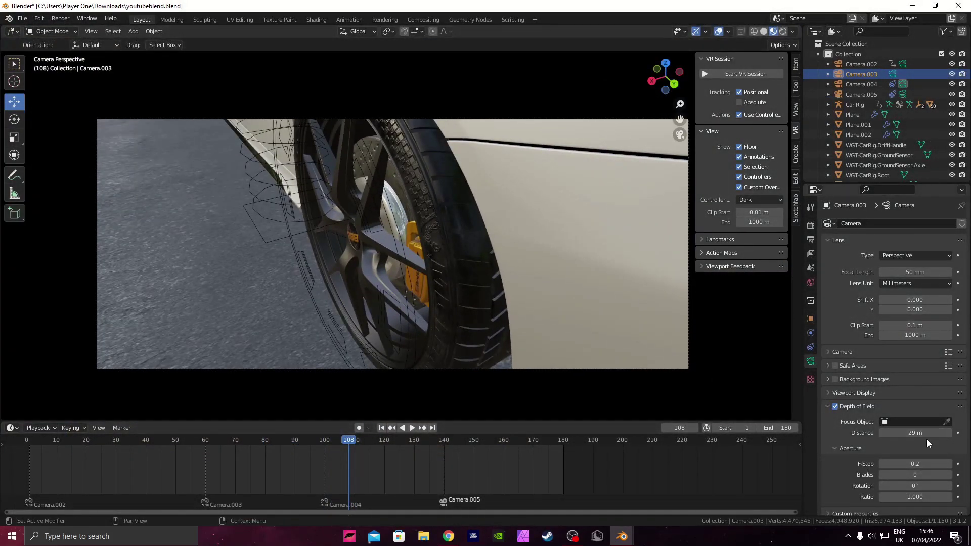
click(689, 368)
click(690, 366)
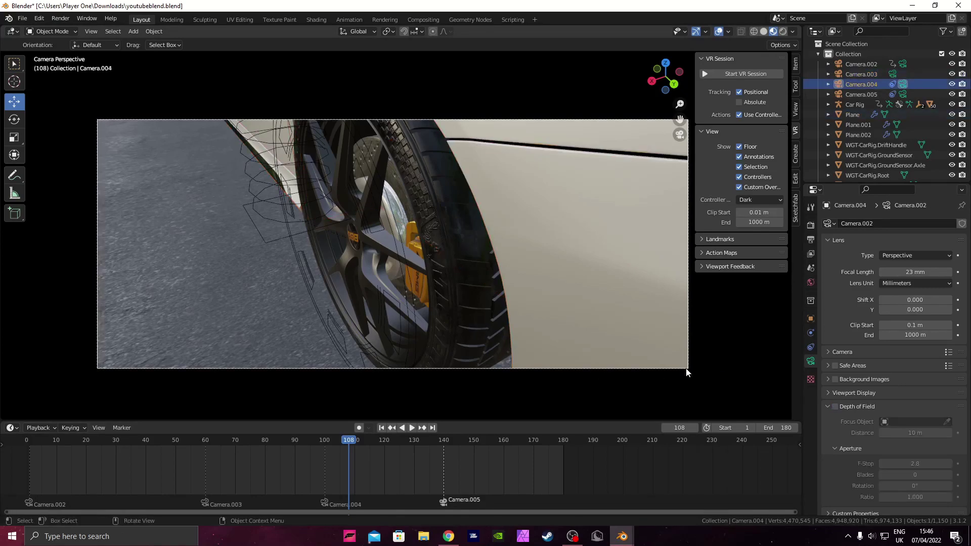
click(834, 406)
Step: Set Camera.004's focus distance to 2.1 m and its F-Stop to 2.1
scroll(420, 258, up, 4)
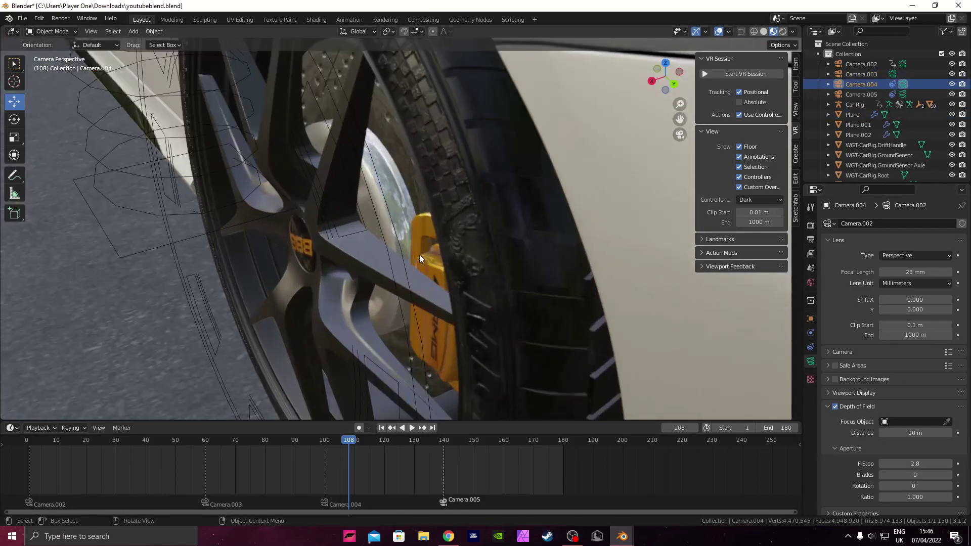
drag(919, 433, 890, 433)
scroll(408, 238, down, 3)
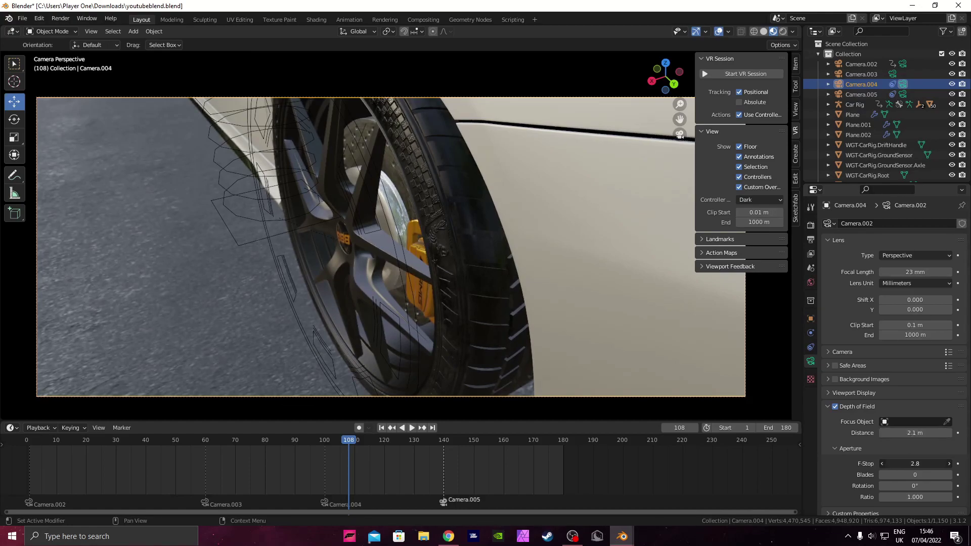
drag(915, 464, 894, 464)
Step: Refocus Camera.004 on the wheel with a focus distance of 3 m and check the whole frame
scroll(284, 237, up, 5)
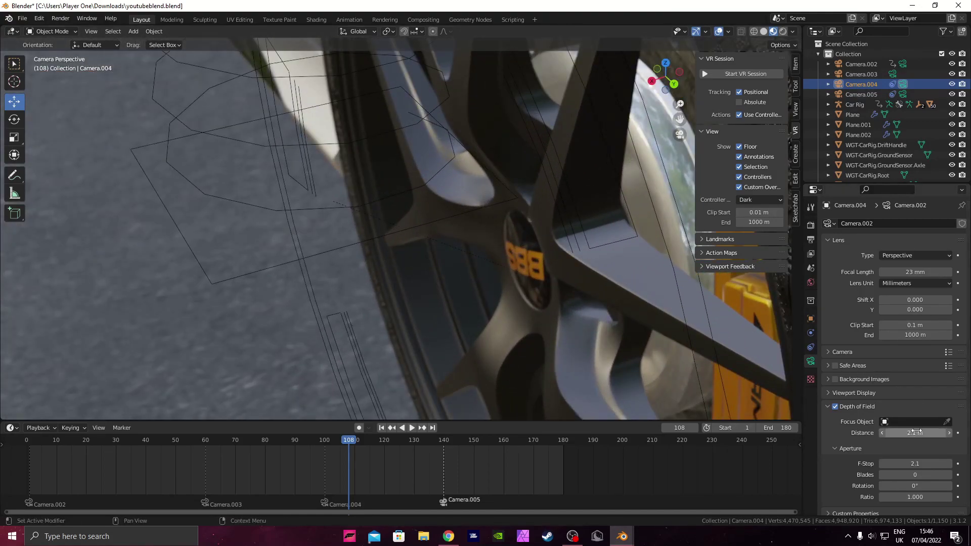
drag(915, 433, 917, 433)
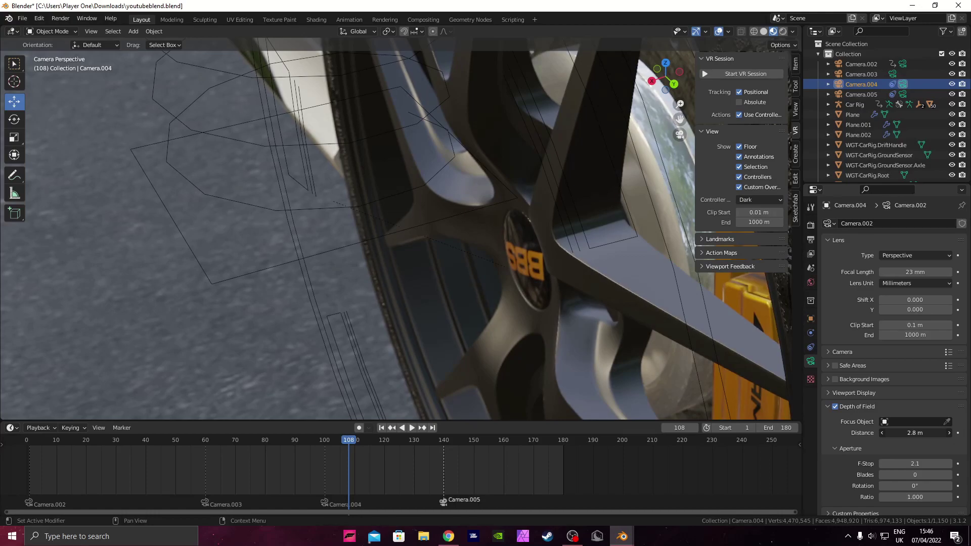
scroll(447, 223, down, 7)
scroll(505, 226, up, 2)
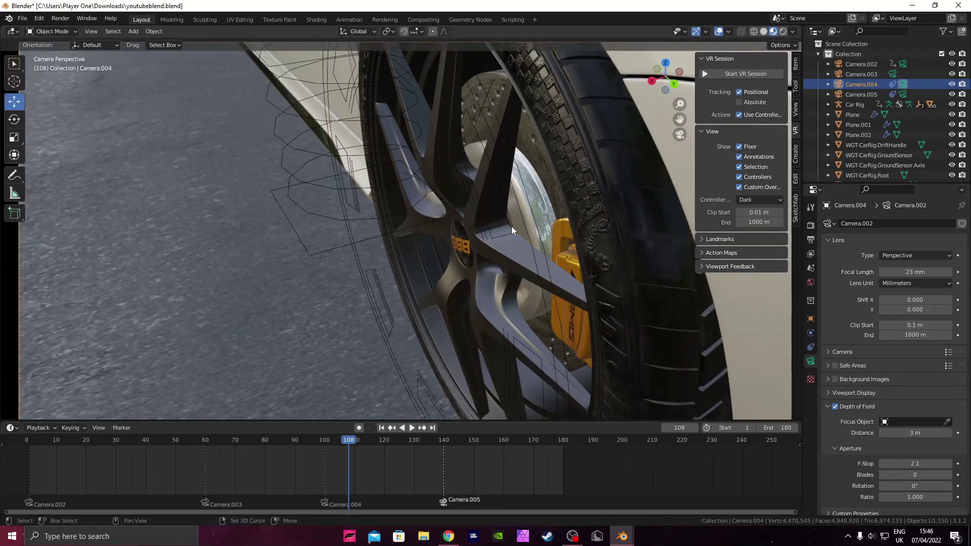
scroll(511, 226, down, 1)
shift+middle_drag(492, 235, 438, 237)
scroll(438, 237, down, 3)
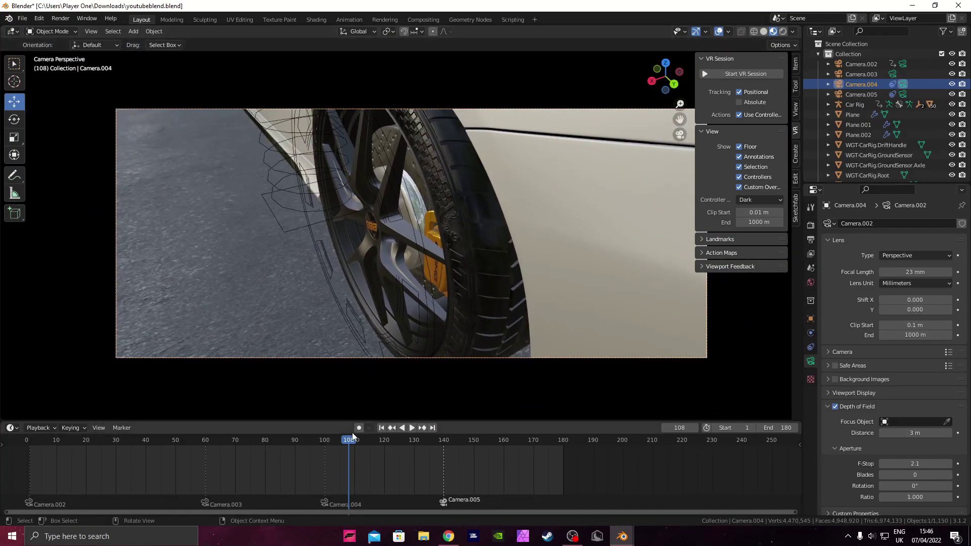
Step: Advance to frame 146 in the front grille shot and enable depth of field on Camera.005
drag(377, 442, 402, 441)
key(space)
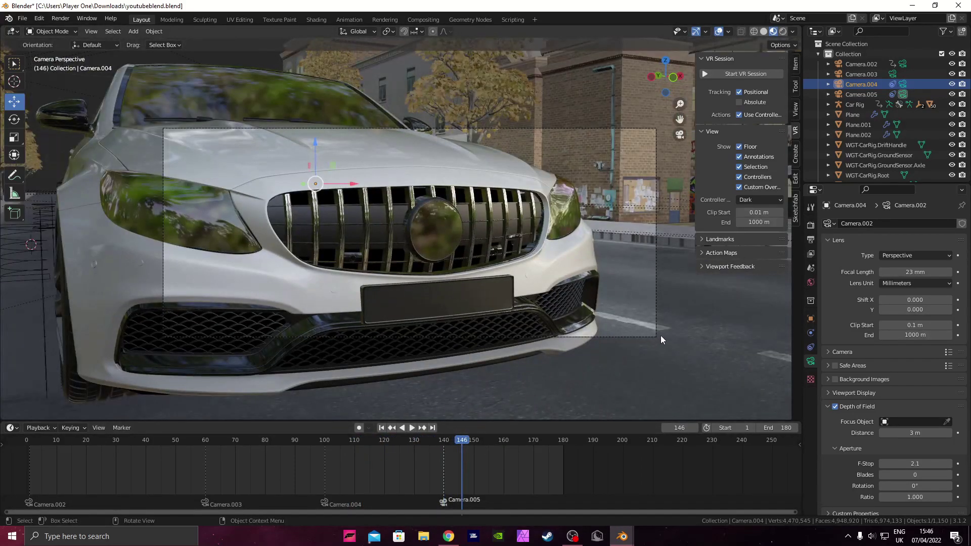
click(655, 336)
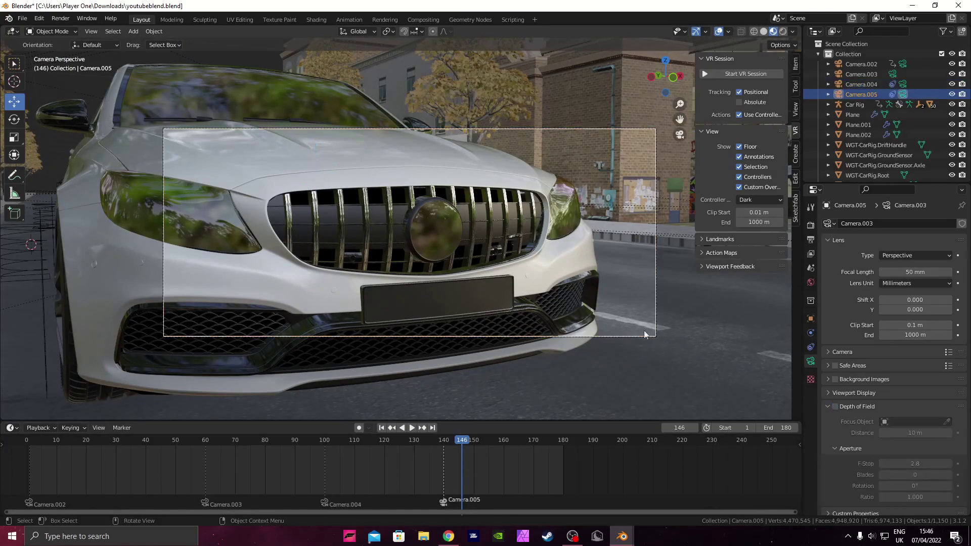
scroll(646, 332, up, 2)
click(842, 408)
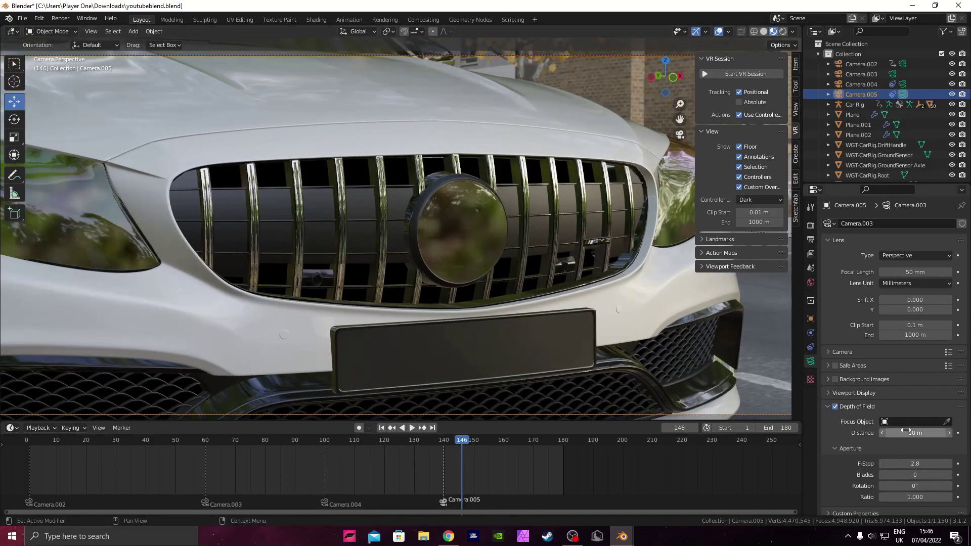
Step: Set Camera.005's F-Stop to 0.6 and its focus distance to 9.9 m
drag(905, 432, 899, 463)
scroll(669, 381, down, 3)
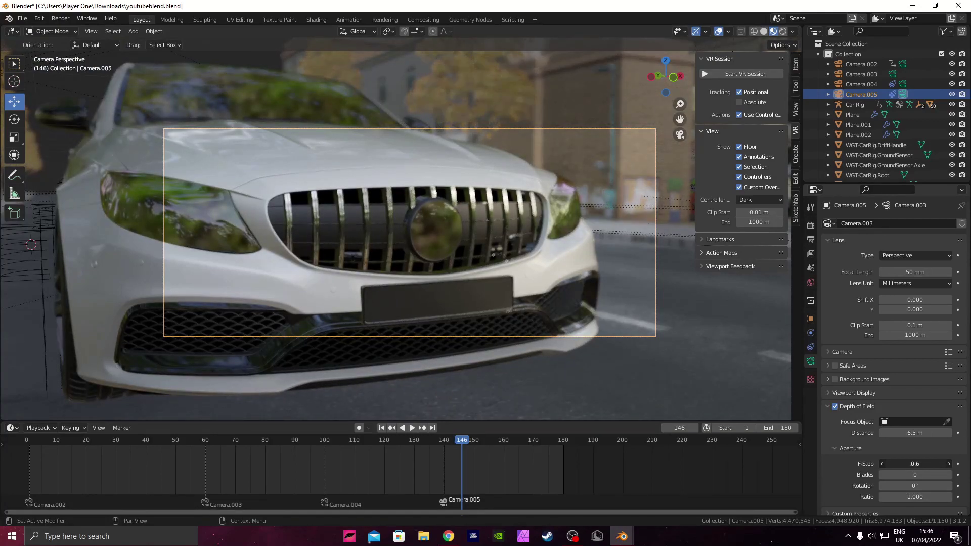
scroll(436, 250, up, 1)
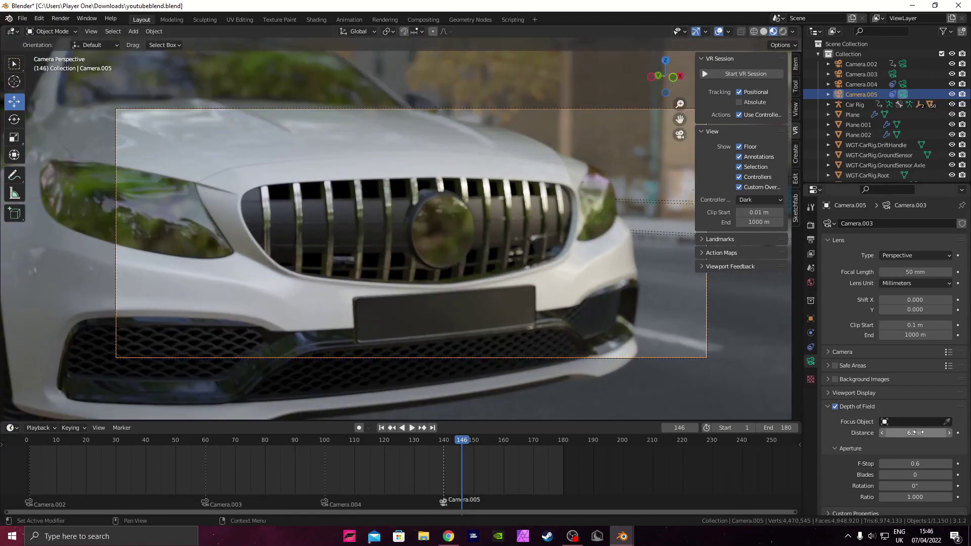
drag(915, 433, 940, 433)
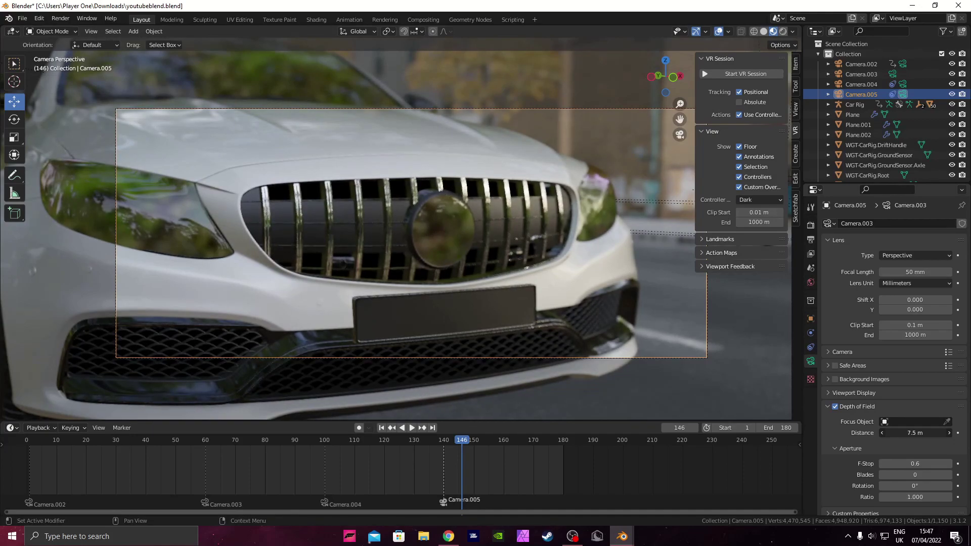
scroll(376, 129, up, 1)
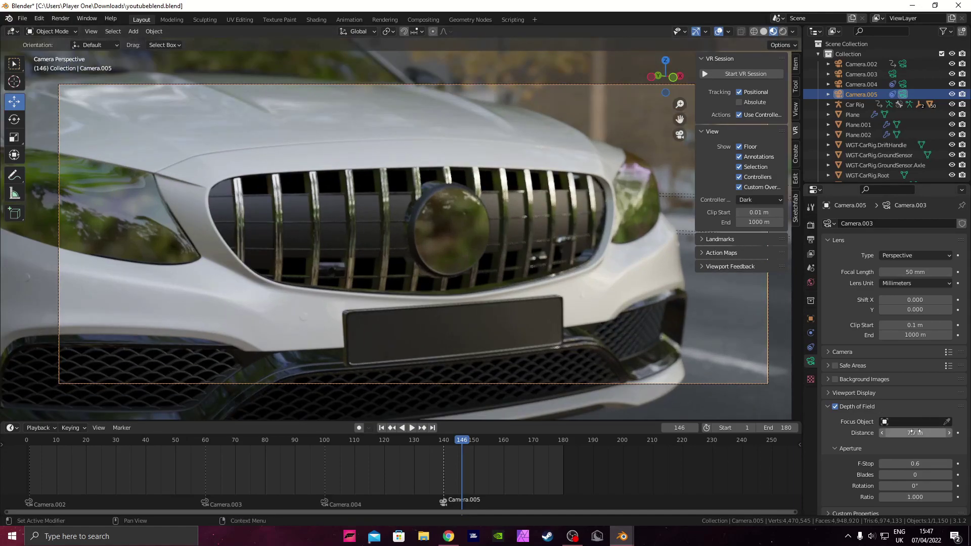
mouse_move(918, 432)
mouse_down()
mouse_move(959, 433)
mouse_move(933, 432)
mouse_up()
Step: Play the animation through to frame 8 of the loop, switch to solid shading and save the file
key(space)
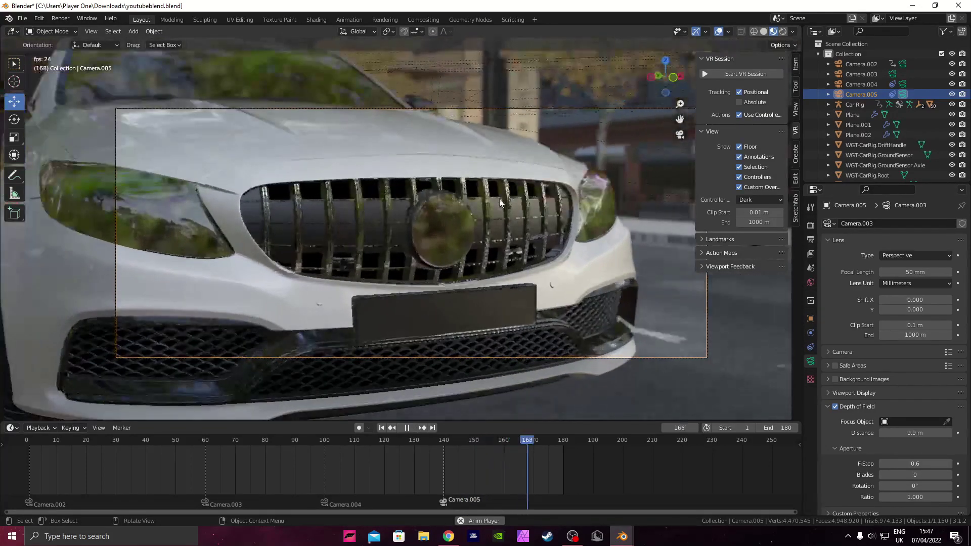
key(space)
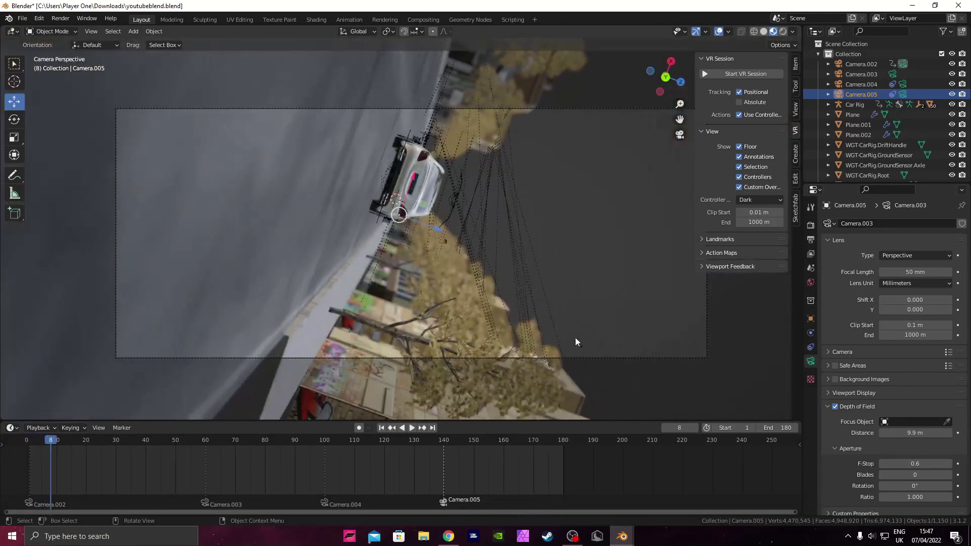
click(764, 31)
key(ctrl+s)
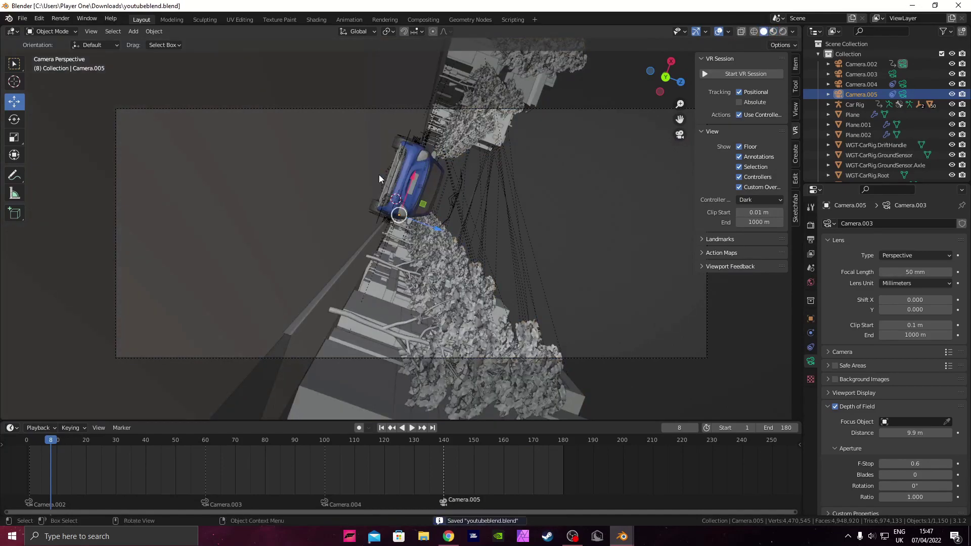